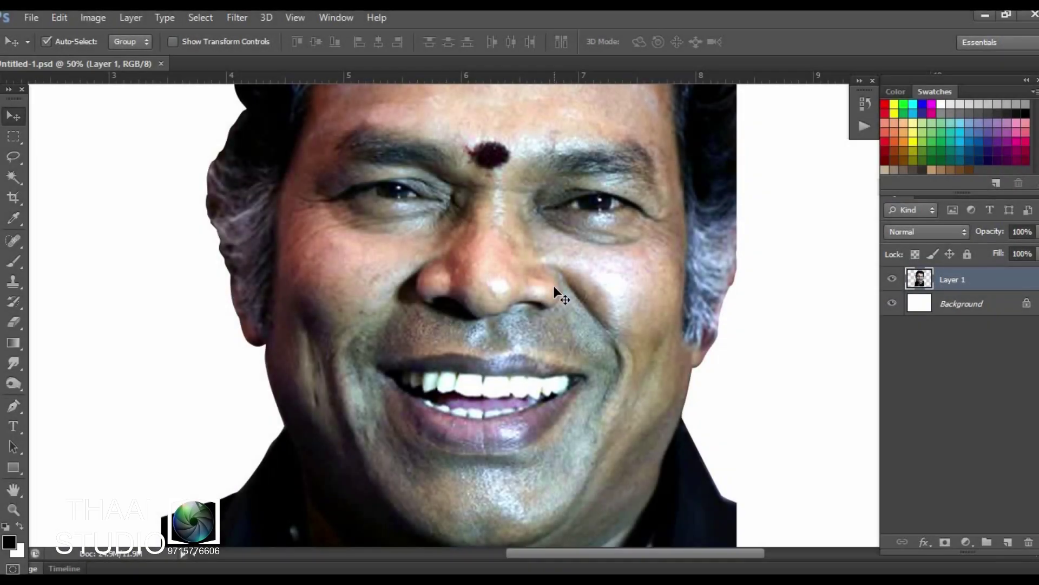
Lift the portrait's midtones with a Levels adjustment
key(ctrl+l)
drag(845, 321, 843, 321)
key(Return)
click(237, 18)
Sharpen the portrait with Unsharp Mask, zoom in on the face and choose the Smudge tool
click(471, 289)
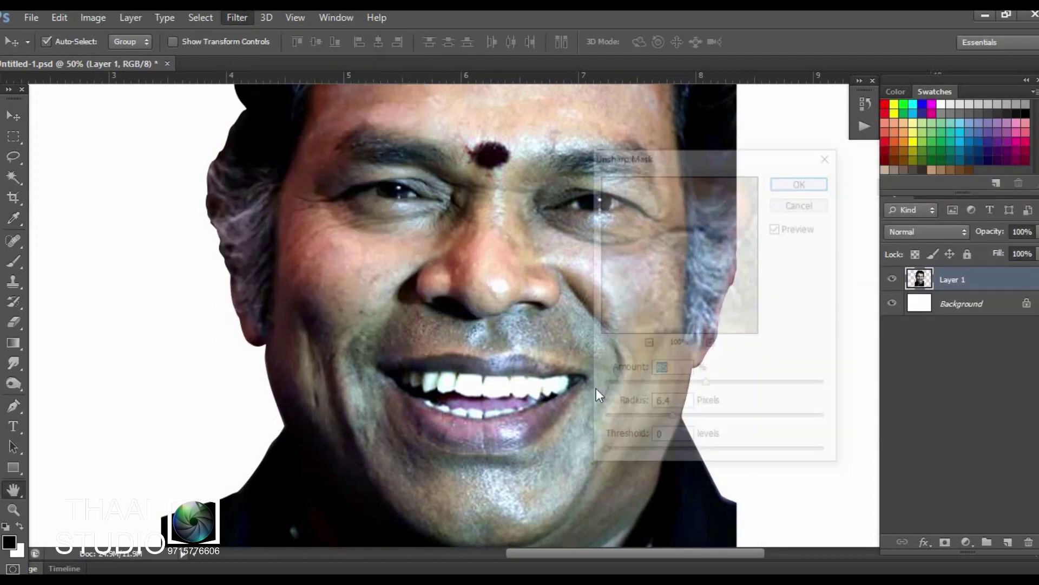
key(Return)
key(ctrl+plus)
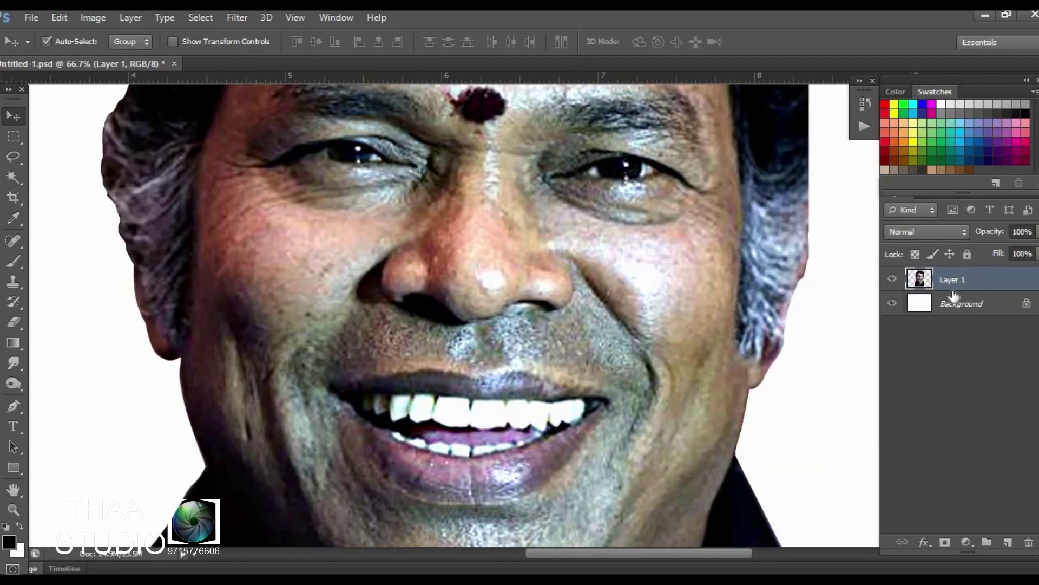
key(ctrl+plus)
key(ctrl+plus)
click(14, 363)
Set the Smudge tool to about 44% strength and smear the nose-tip speckles smooth
right_click(450, 187)
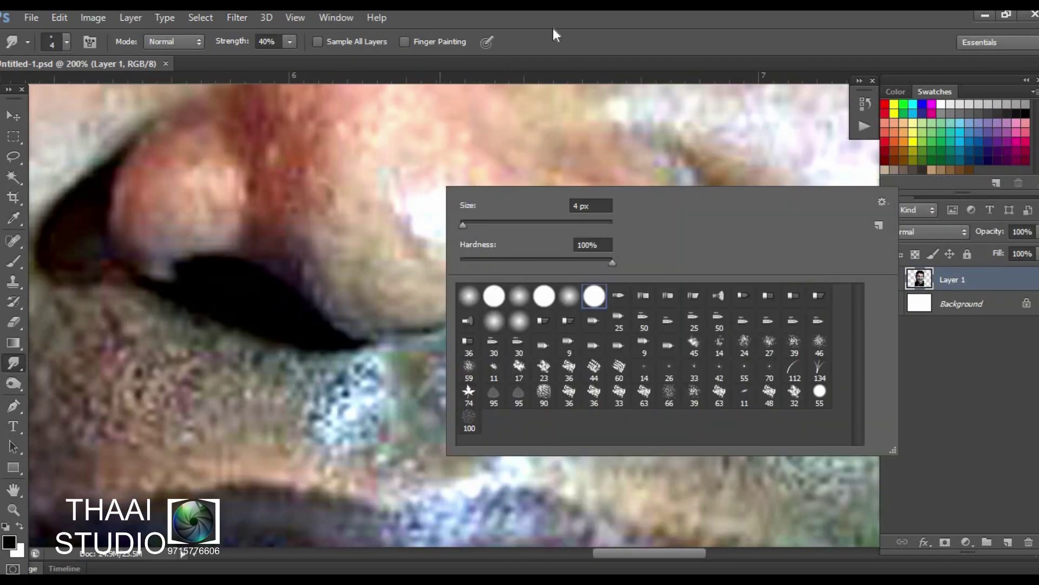
click(290, 41)
key(bracketright)
key(bracketright)
key(bracketright)
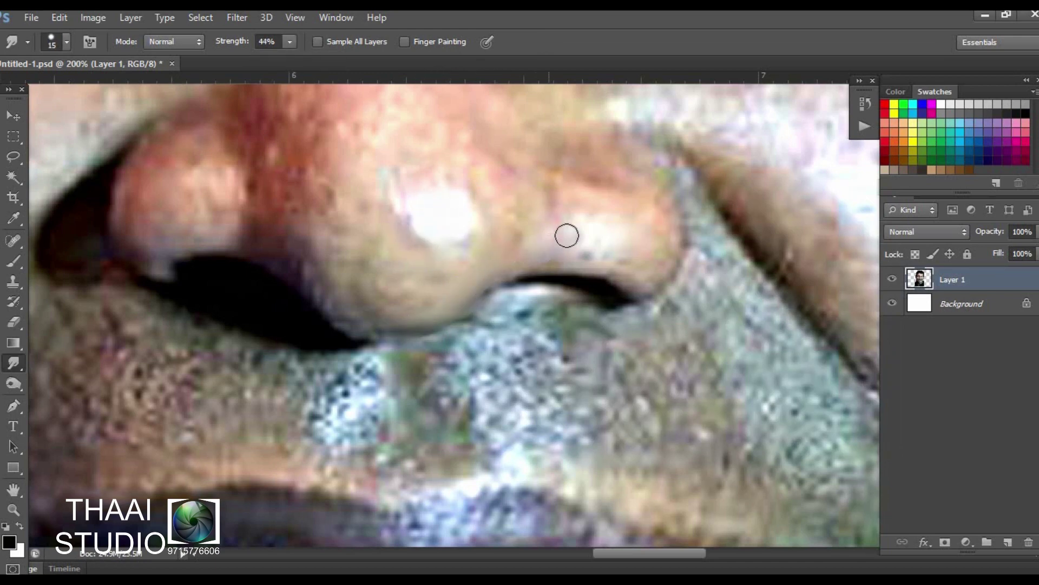
drag(567, 236, 664, 206)
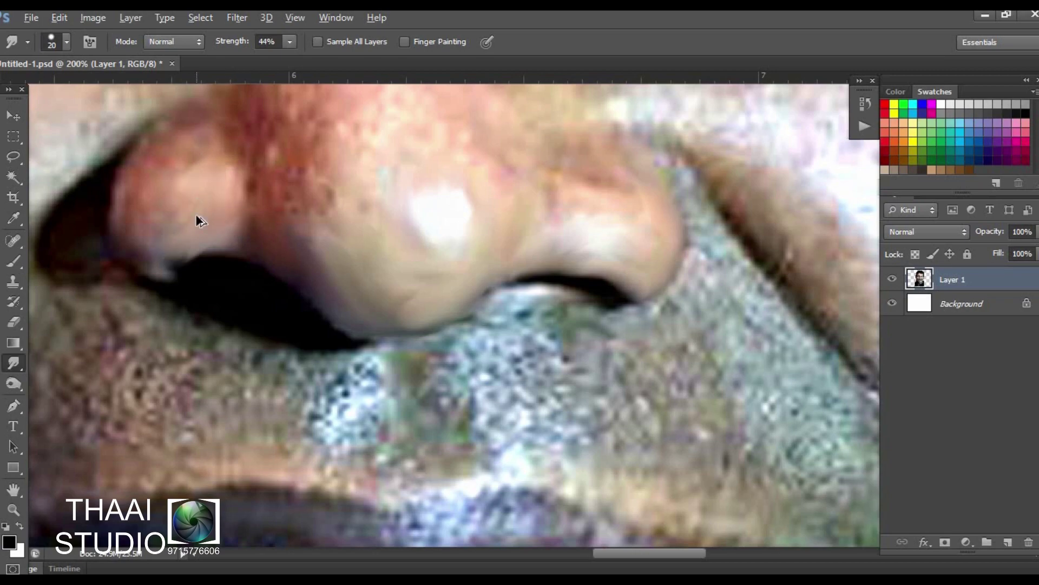
Zoom in closer and smooth the nose skin left of the highlight
key(ctrl+plus)
scroll(216, 260, up, 3)
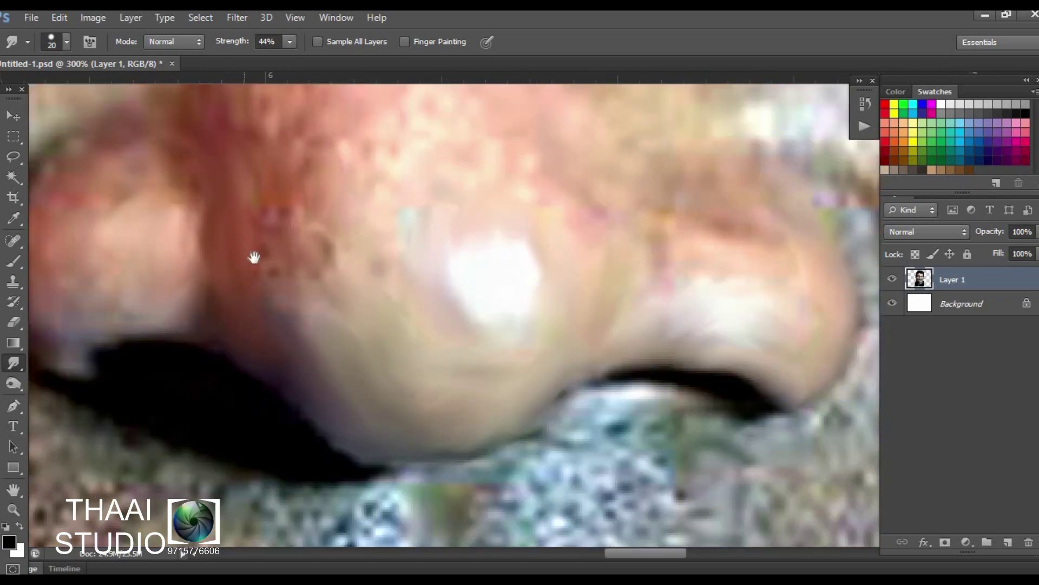
key(ctrl+minus)
key(ctrl+plus)
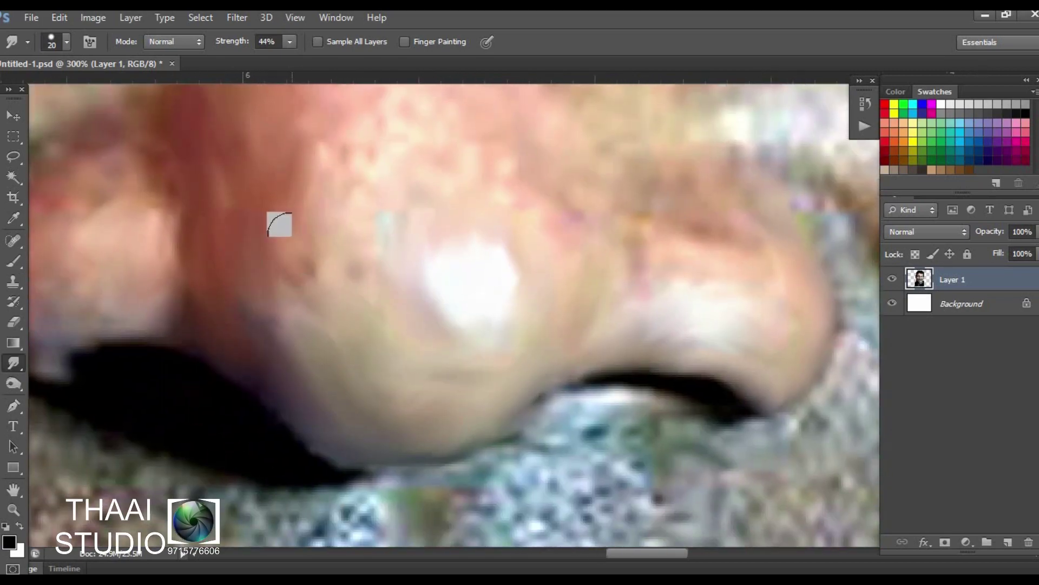
key(ctrl+minus)
key(ctrl+plus)
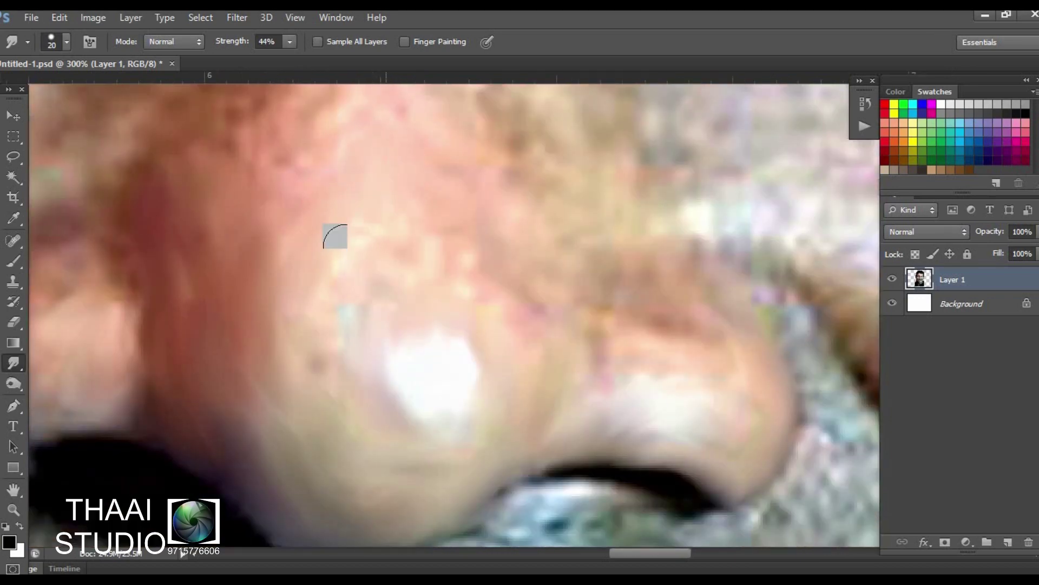
drag(335, 236, 279, 367)
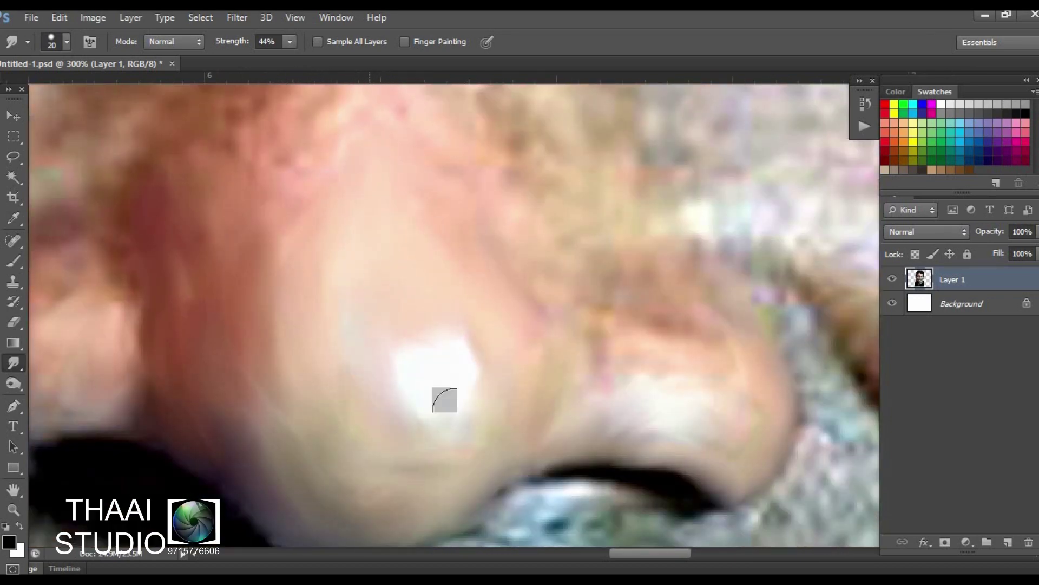
Recheck the whole face and fine-tune the smudge brush size
key(ctrl+minus)
key(ctrl+plus)
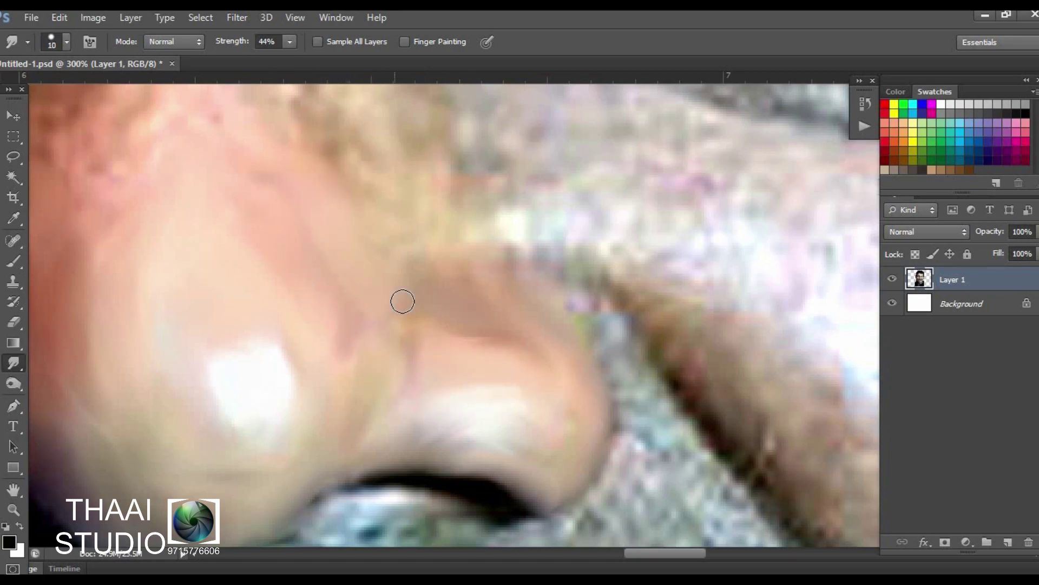
key(ctrl+minus)
key(ctrl+plus)
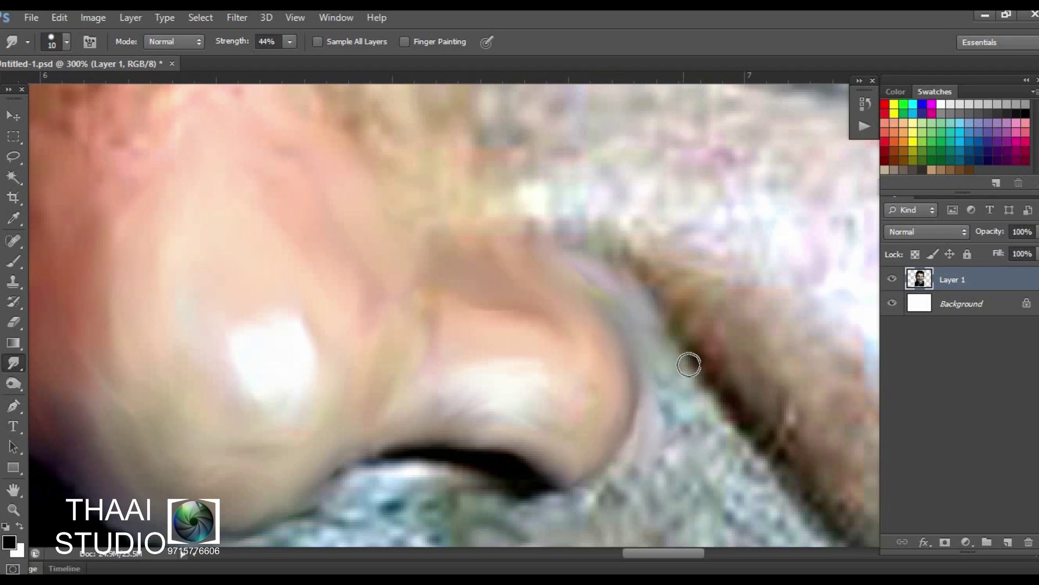
key(ctrl+minus)
key(ctrl+plus)
key(bracketright)
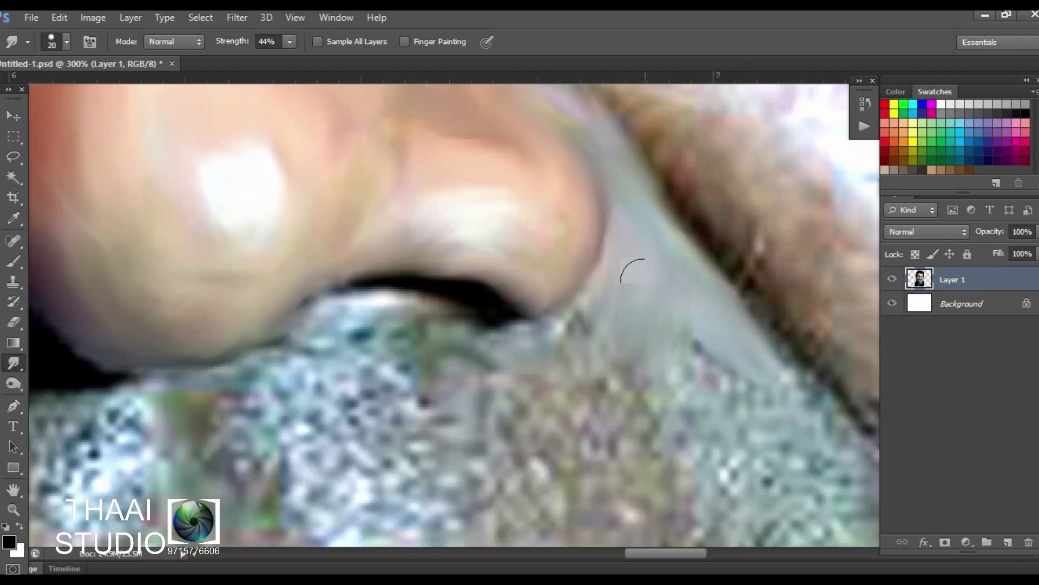
key(ctrl+minus)
key(ctrl+plus)
key(bracketleft)
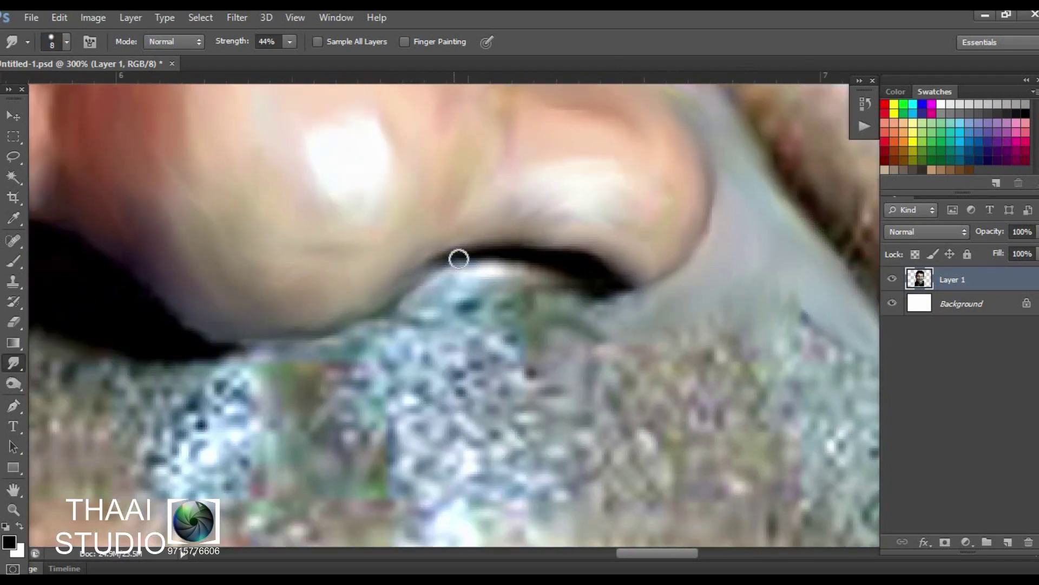
Blend the grey and blue-grey area under the nostril into smooth strokes
drag(458, 259, 551, 283)
mouse_move(472, 269)
mouse_down()
mouse_move(404, 295)
mouse_move(613, 288)
mouse_up()
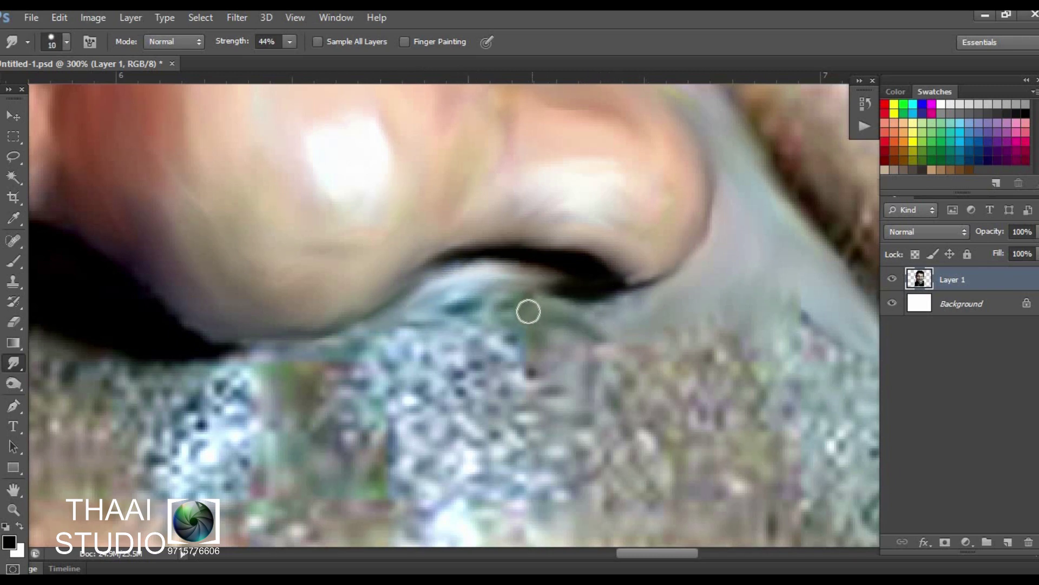
drag(528, 311, 528, 296)
mouse_move(479, 359)
mouse_down()
mouse_move(483, 337)
mouse_move(476, 424)
mouse_move(462, 329)
mouse_move(539, 453)
mouse_move(467, 364)
mouse_move(540, 283)
mouse_move(597, 369)
mouse_move(719, 359)
mouse_move(749, 318)
mouse_move(656, 408)
mouse_up()
key(bracketright)
Smooth the mottled blue patch below the nose with a progressively larger brush
scroll(548, 312, down, 3)
drag(519, 173, 518, 159)
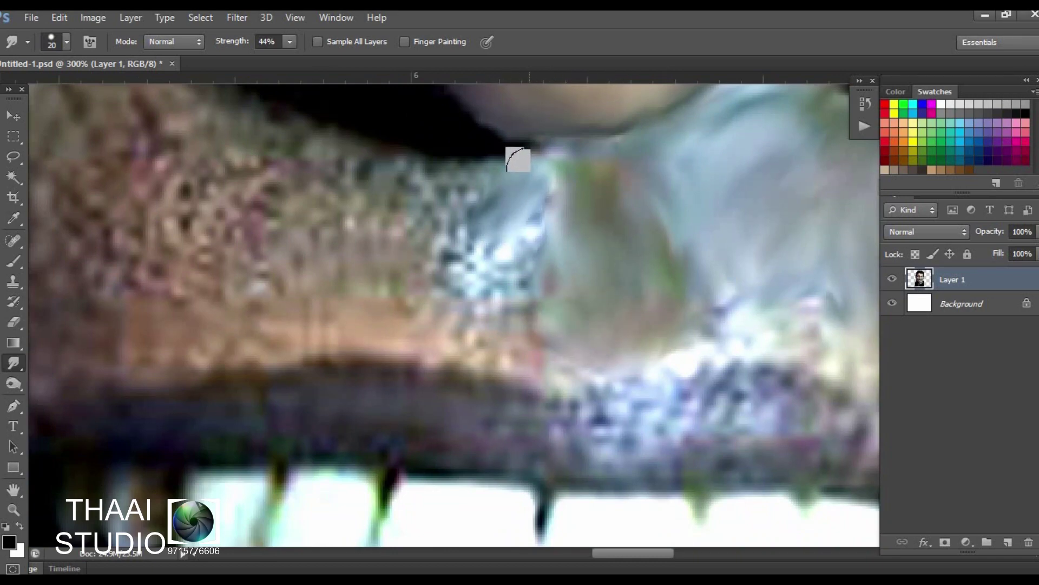
mouse_move(578, 144)
mouse_down()
mouse_move(515, 308)
mouse_move(538, 313)
mouse_up()
key(bracketright)
key(bracketright)
key(bracketright)
mouse_move(378, 341)
mouse_down()
mouse_move(440, 187)
mouse_move(488, 260)
mouse_move(406, 244)
mouse_move(330, 300)
mouse_up()
key(bracketright)
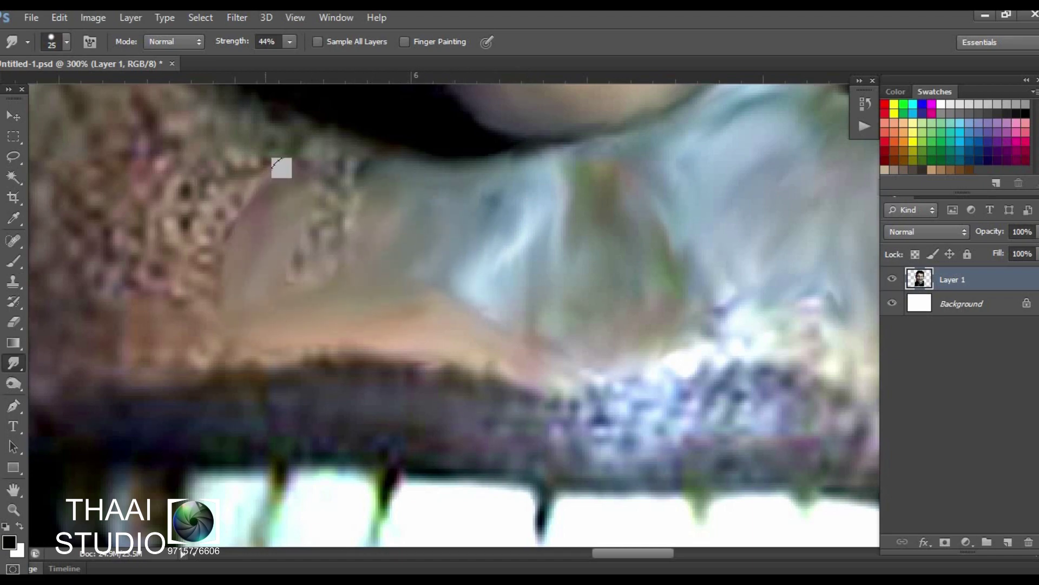
Smooth the textured skin left of the nose and the blotchy skin above the lip
key(ctrl+minus)
key(ctrl+minus)
key(ctrl+minus)
key(ctrl+plus)
key(ctrl+plus)
key(bracketleft)
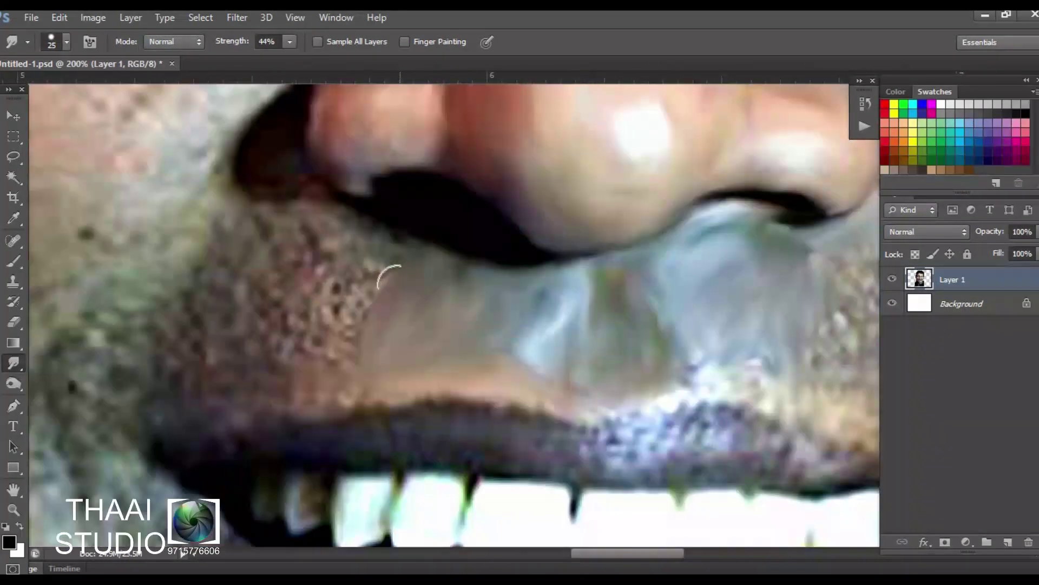
key(bracketright)
key(bracketright)
key(bracketright)
mouse_move(447, 307)
mouse_down()
mouse_move(302, 197)
mouse_move(267, 231)
mouse_move(346, 308)
mouse_move(302, 248)
mouse_move(158, 405)
mouse_up()
drag(244, 318, 186, 371)
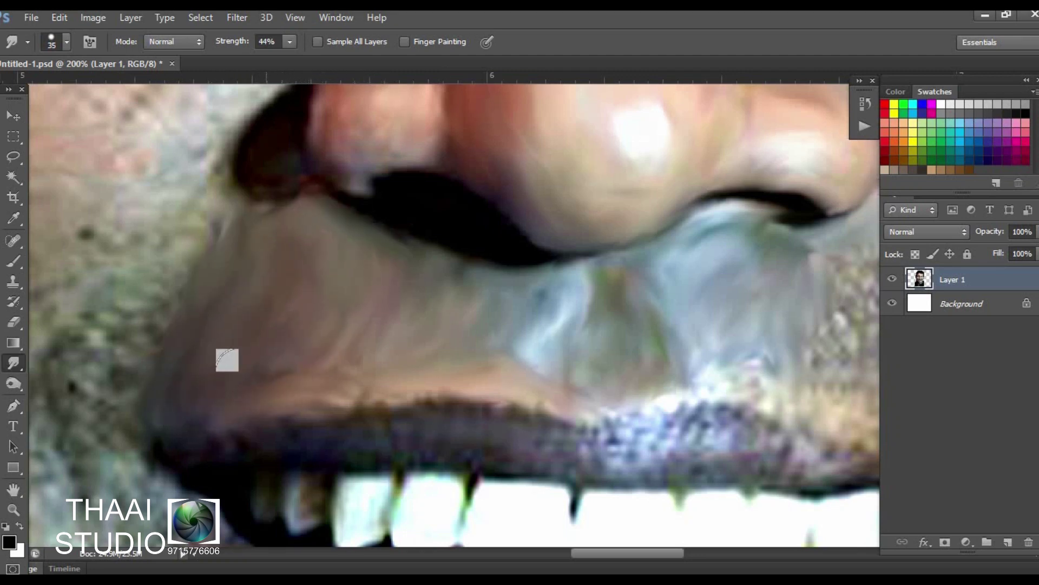
Blend the skin from the nose crease down along the nostril edge
scroll(367, 301, up, 3)
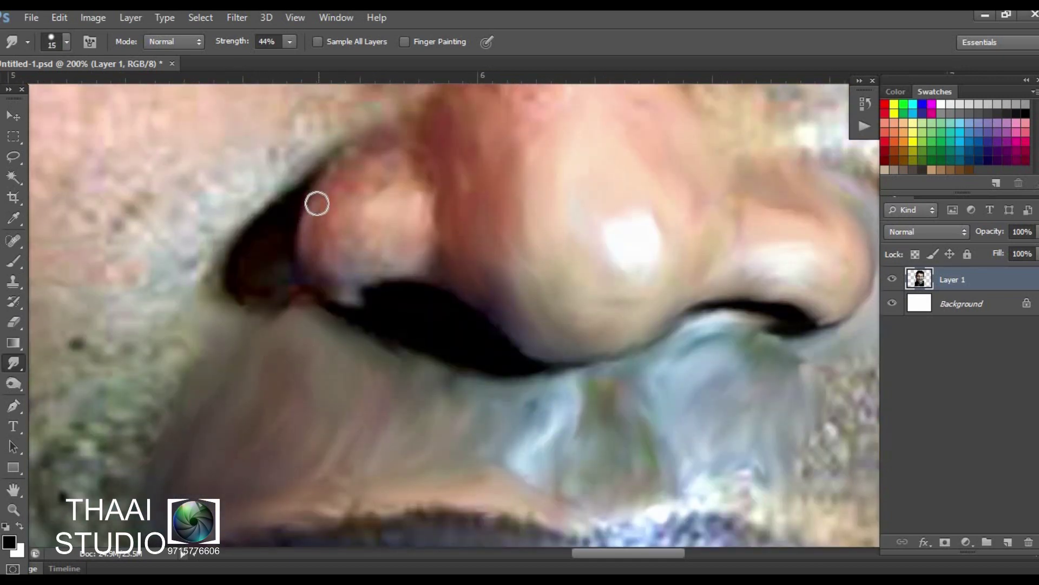
mouse_move(437, 217)
mouse_down()
mouse_move(417, 276)
mouse_move(316, 278)
mouse_up()
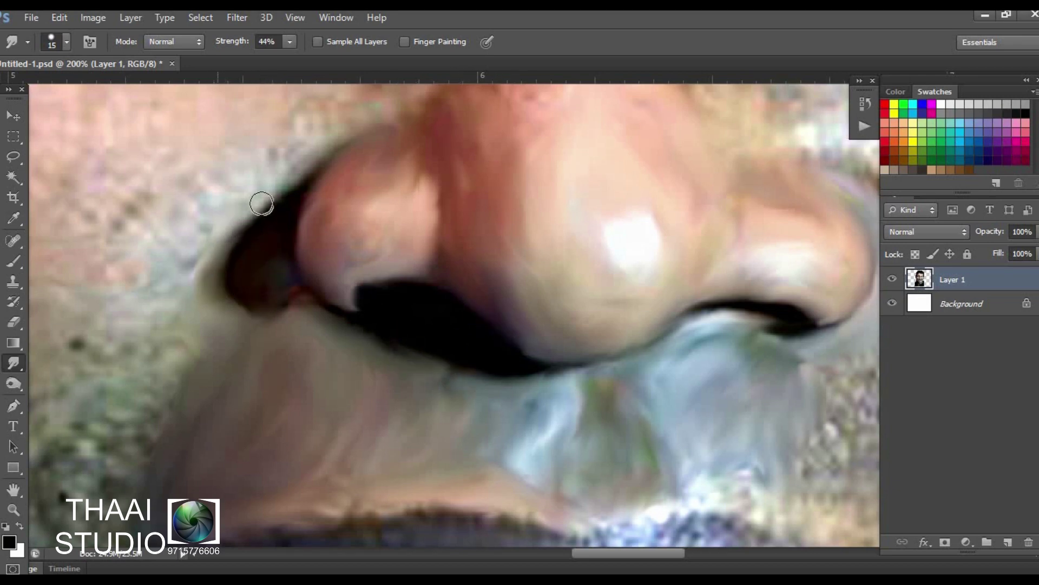
mouse_move(262, 204)
mouse_down()
mouse_move(399, 116)
mouse_move(339, 267)
mouse_move(174, 313)
mouse_up()
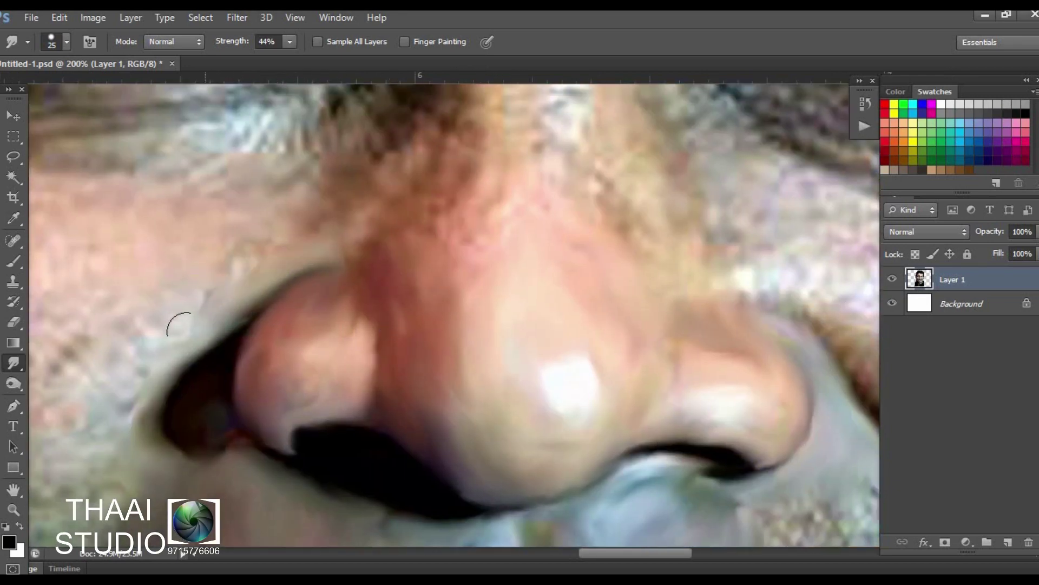
Smudge the skin near the nostril and the texture between the brows
scroll(514, 348, up, 3)
key(bracketright)
key(bracketright)
mouse_move(515, 348)
mouse_down()
mouse_move(436, 243)
mouse_move(476, 346)
mouse_up()
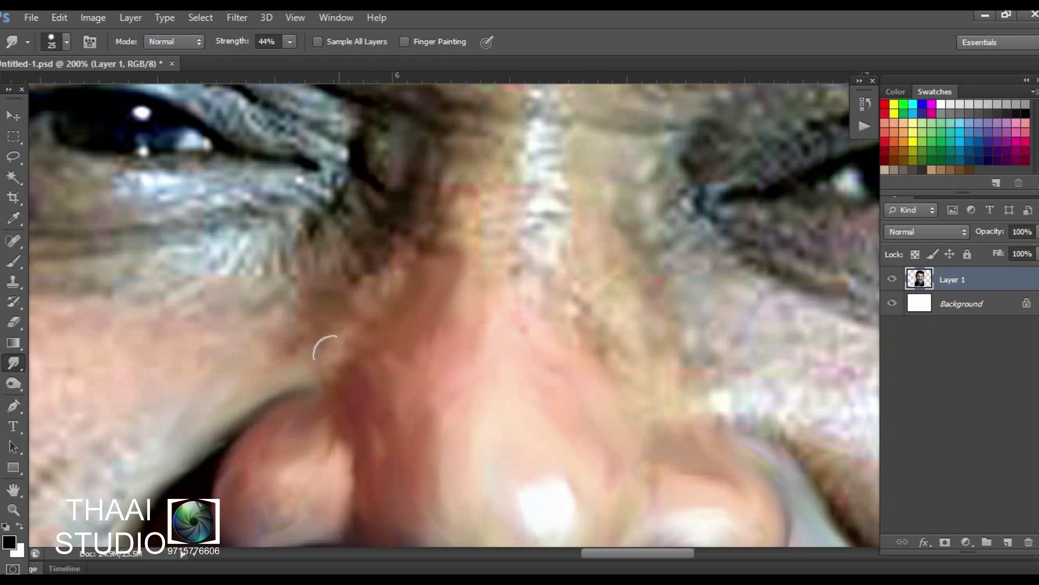
drag(356, 211, 285, 275)
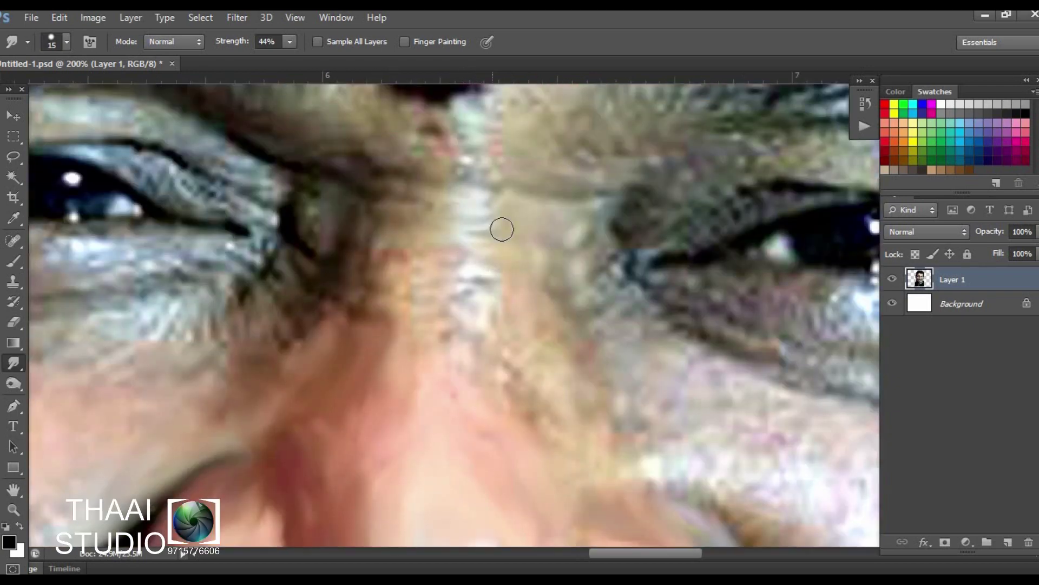
drag(502, 230, 451, 286)
drag(535, 317, 552, 431)
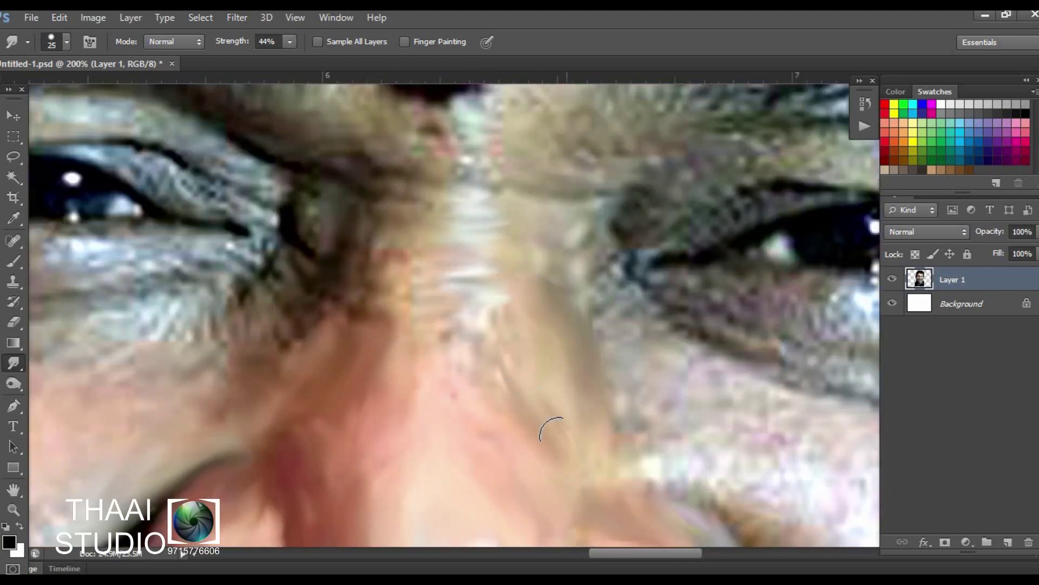
mouse_move(438, 294)
mouse_down()
mouse_move(398, 232)
mouse_move(367, 327)
mouse_up()
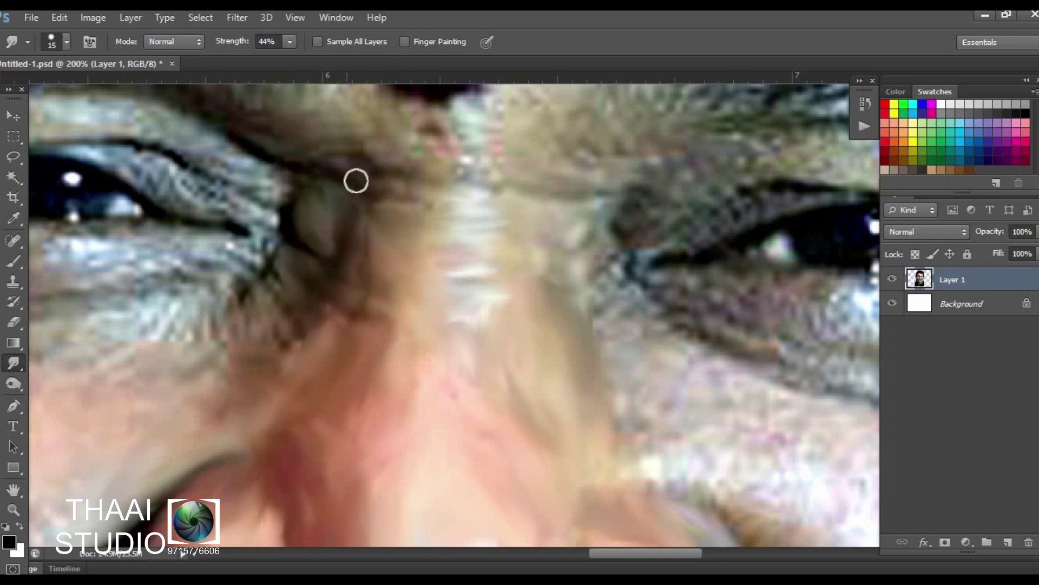
drag(356, 181, 427, 190)
Smooth the skin beside the nose and the cheek to its left
scroll(531, 283, down, 3)
scroll(372, 285, up, 2)
scroll(373, 284, left, 2)
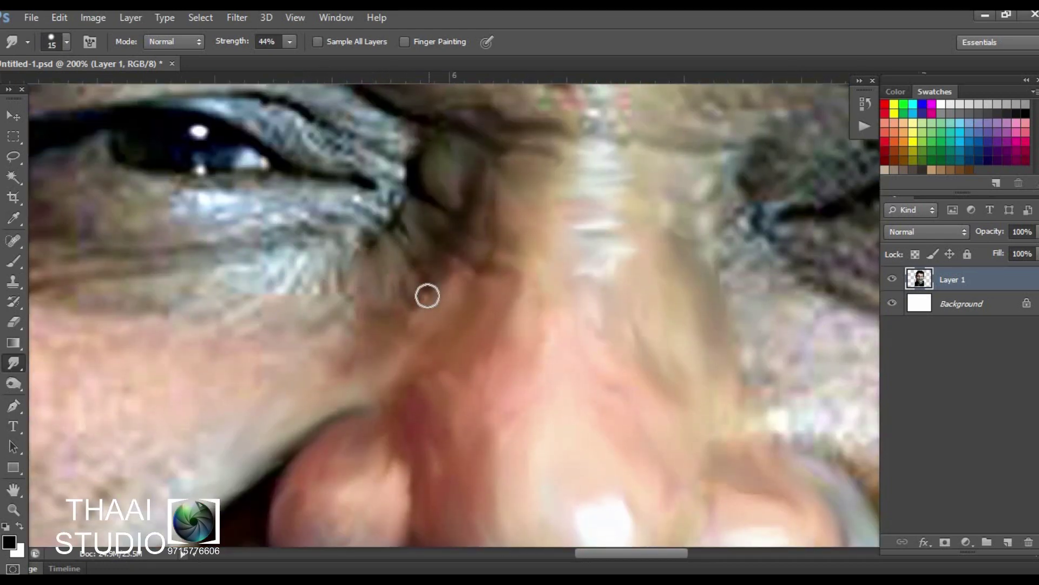
mouse_move(327, 249)
mouse_down()
mouse_move(303, 295)
mouse_move(227, 305)
mouse_move(325, 297)
mouse_up()
scroll(352, 298, down, 2)
scroll(351, 298, left, 2)
mouse_move(287, 258)
mouse_down()
mouse_move(385, 308)
mouse_move(339, 309)
mouse_move(190, 360)
mouse_move(303, 376)
mouse_up()
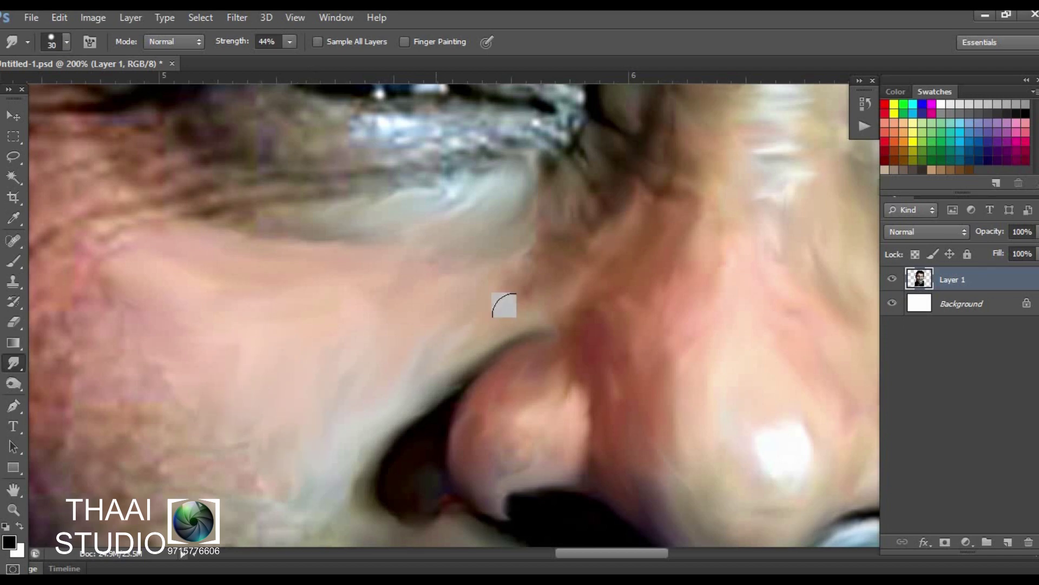
Smear the lower eyelid line and the skin beneath it into streaks
scroll(386, 315, up, 2)
scroll(386, 315, right, 5)
drag(587, 341, 739, 435)
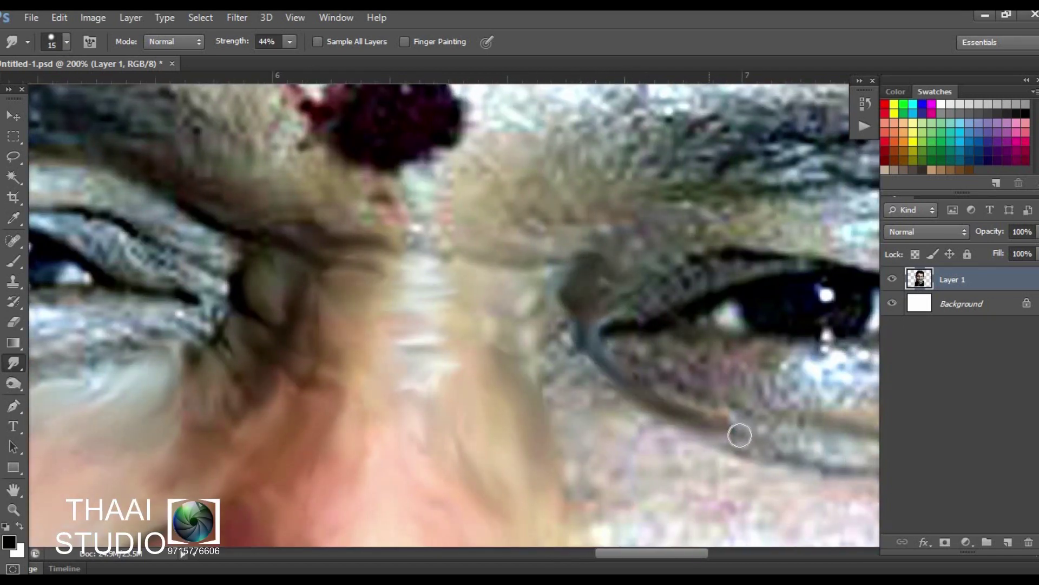
drag(689, 350, 790, 421)
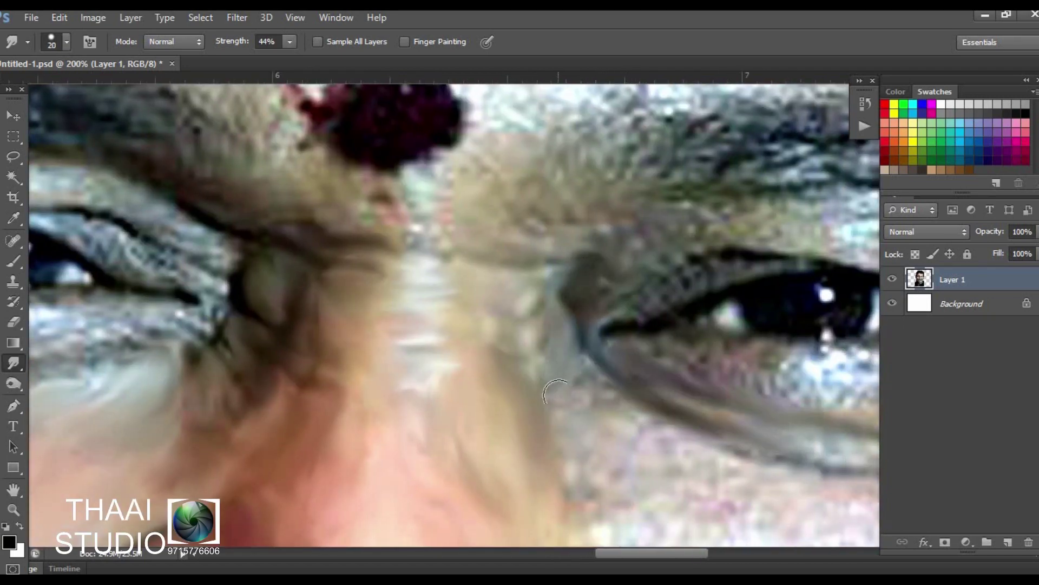
drag(555, 390, 572, 370)
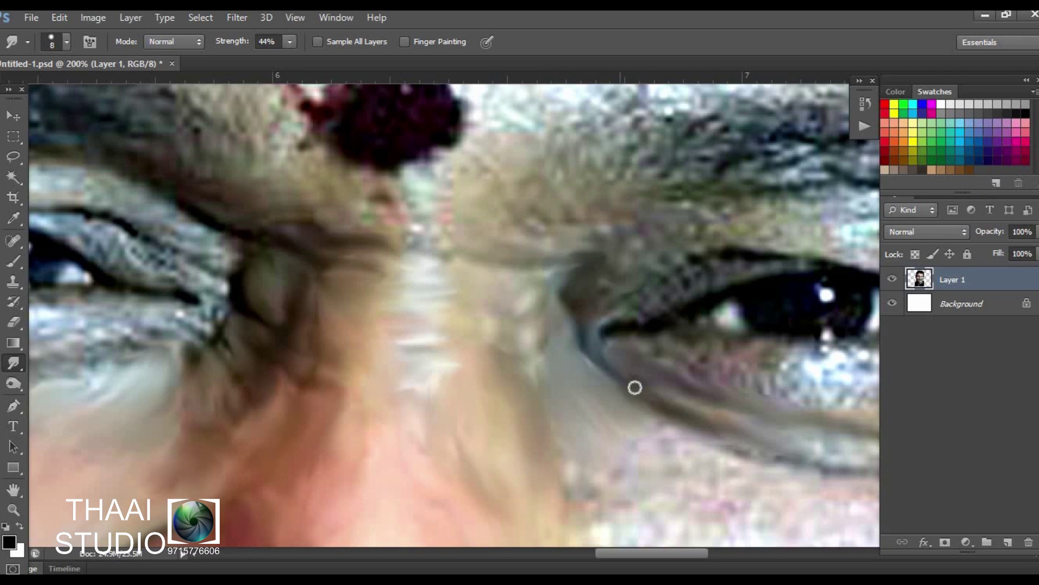
Smooth the skin under the lower eyelid, the eye white below the iris and the lid edge
key(bracketright)
drag(635, 387, 454, 203)
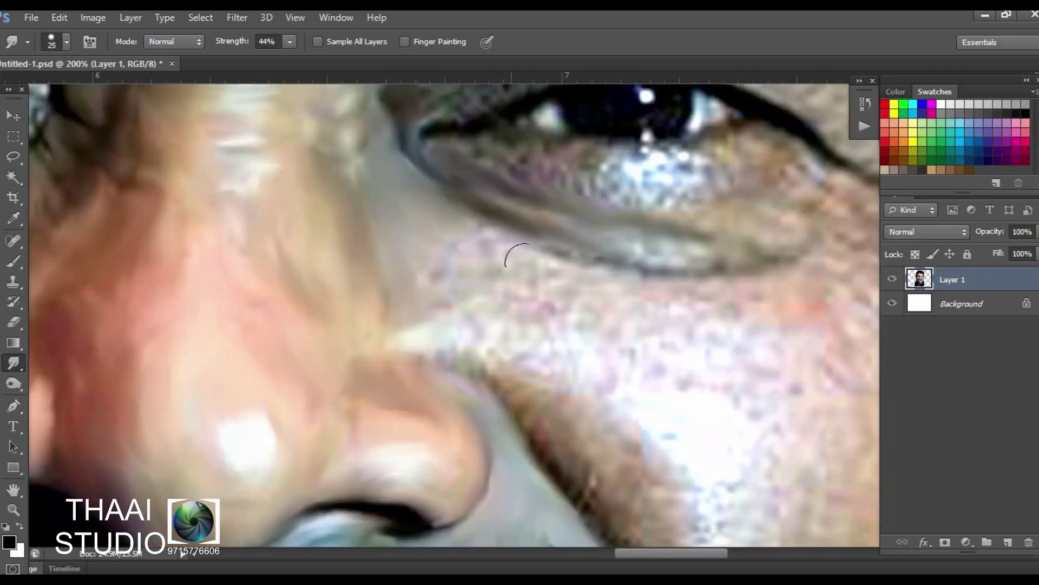
drag(518, 257, 652, 269)
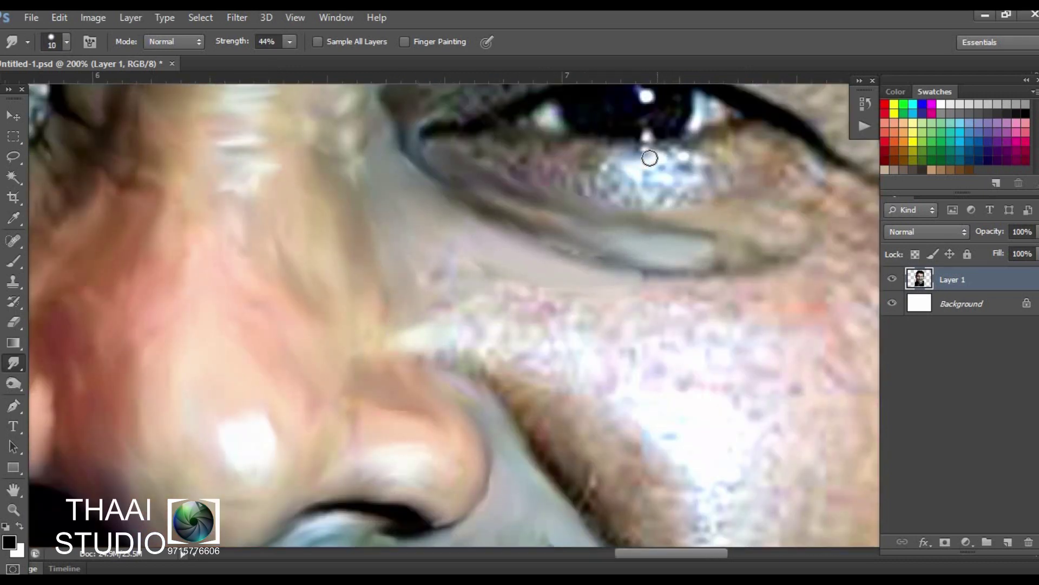
mouse_move(649, 157)
mouse_down()
mouse_move(647, 190)
mouse_move(585, 173)
mouse_up()
key(bracketright)
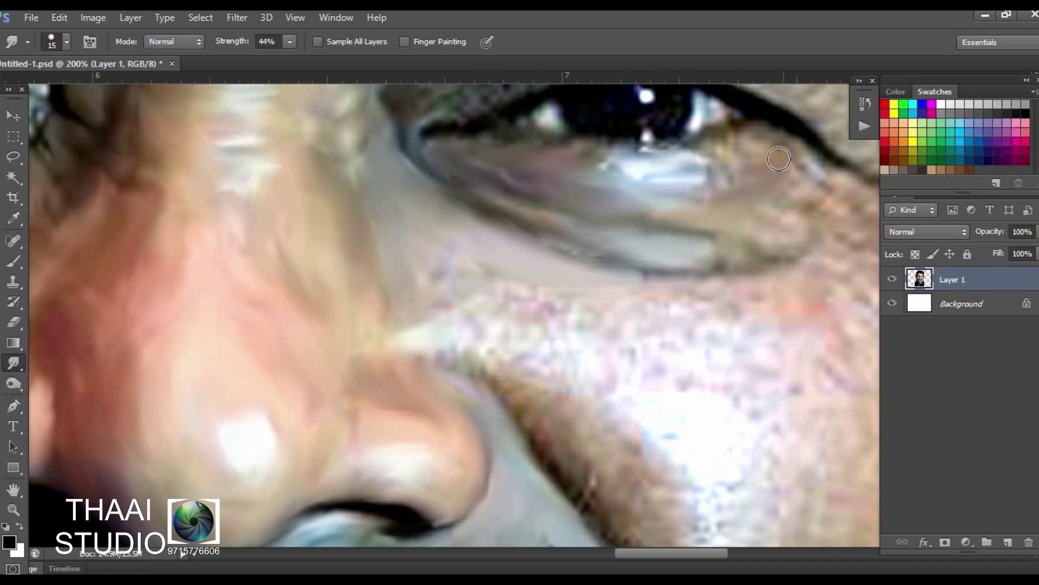
drag(757, 269, 585, 258)
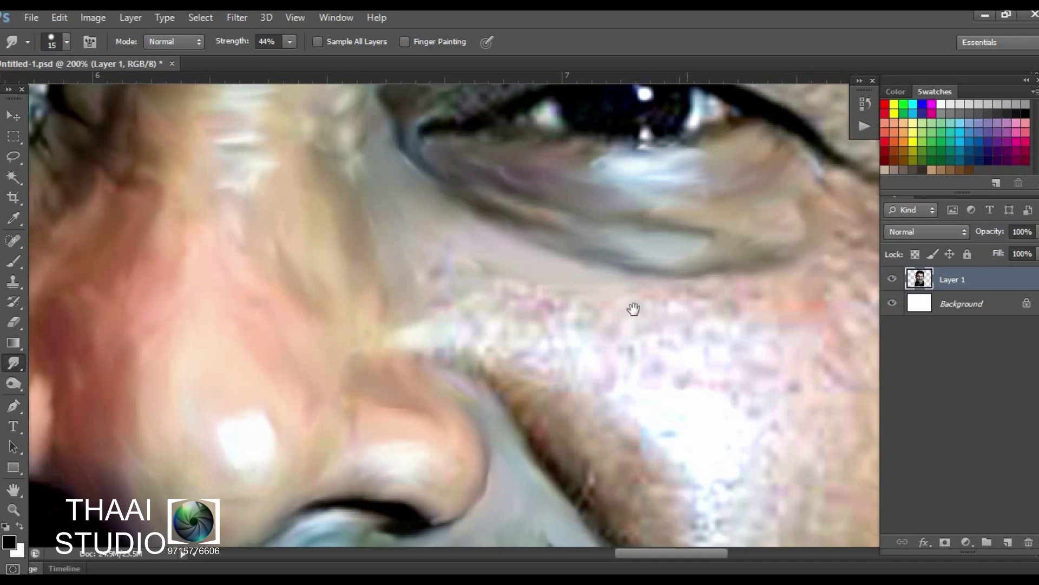
Smudge the fold line beside the nose toward the mouth with wider strokes
drag(633, 306, 579, 236)
key(bracketright)
key(bracketright)
mouse_move(388, 275)
mouse_down()
mouse_move(468, 325)
mouse_move(576, 457)
mouse_up()
mouse_move(637, 339)
mouse_down()
mouse_move(556, 283)
mouse_move(561, 190)
mouse_move(540, 167)
mouse_move(729, 169)
mouse_move(406, 241)
mouse_move(367, 204)
mouse_move(429, 278)
mouse_move(538, 371)
mouse_move(544, 355)
mouse_move(429, 448)
mouse_move(425, 281)
mouse_move(496, 355)
mouse_move(281, 309)
mouse_move(343, 436)
mouse_move(310, 307)
mouse_move(511, 399)
mouse_move(414, 380)
mouse_move(407, 340)
mouse_up()
key(bracketright)
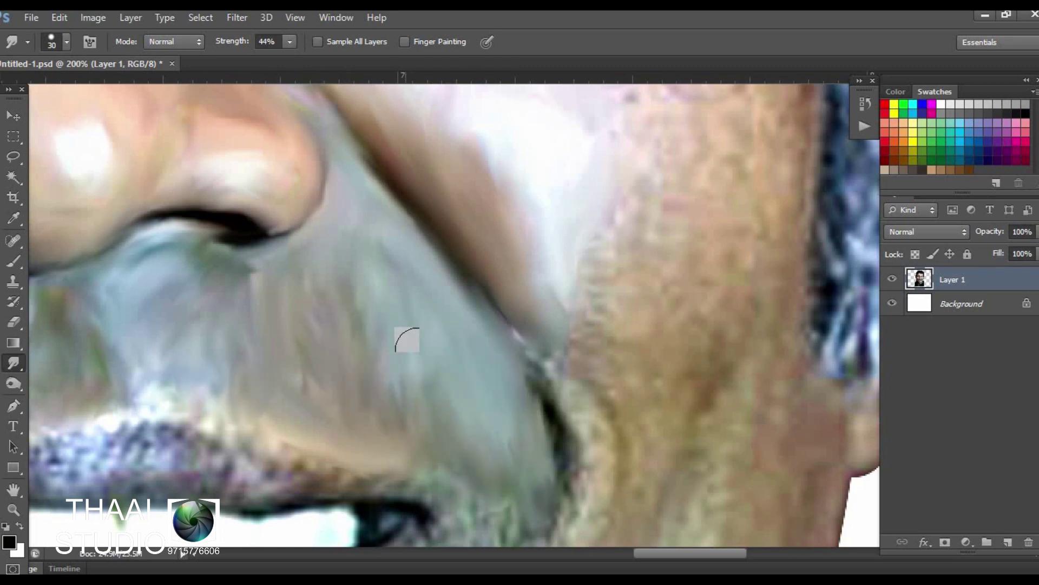
Zoom in and smooth the cheek crease edge into a clean dark curve
key(ctrl+plus)
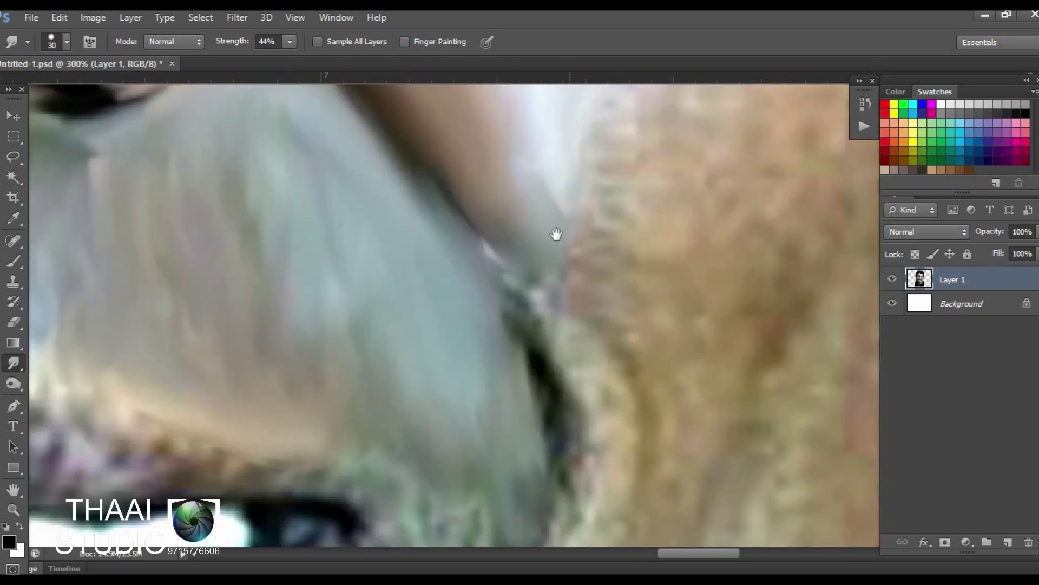
key(bracketleft)
key(bracketleft)
drag(469, 234, 642, 438)
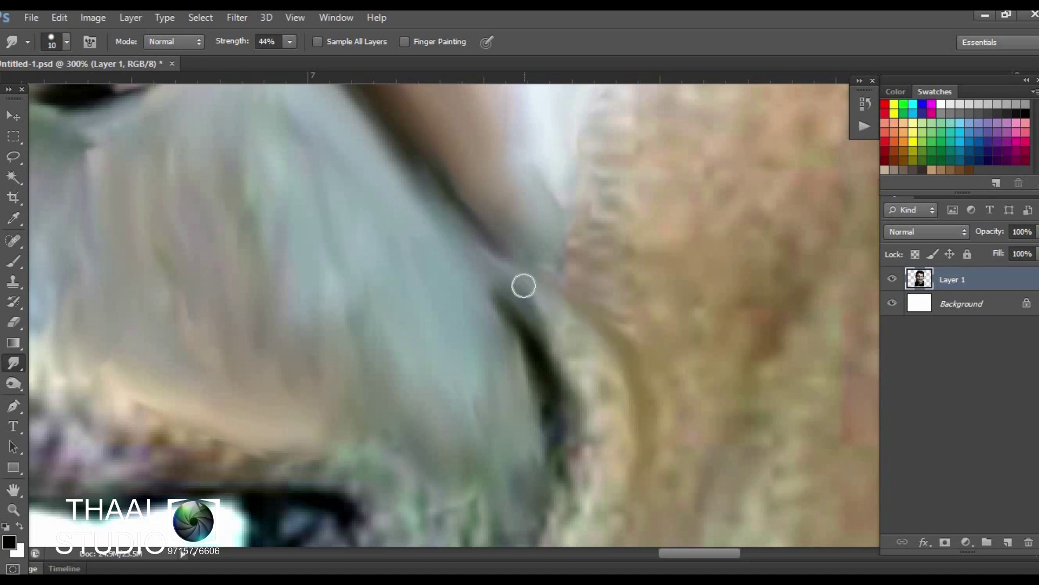
drag(524, 286, 468, 216)
key(bracketright)
scroll(579, 282, down, 2)
drag(543, 262, 543, 482)
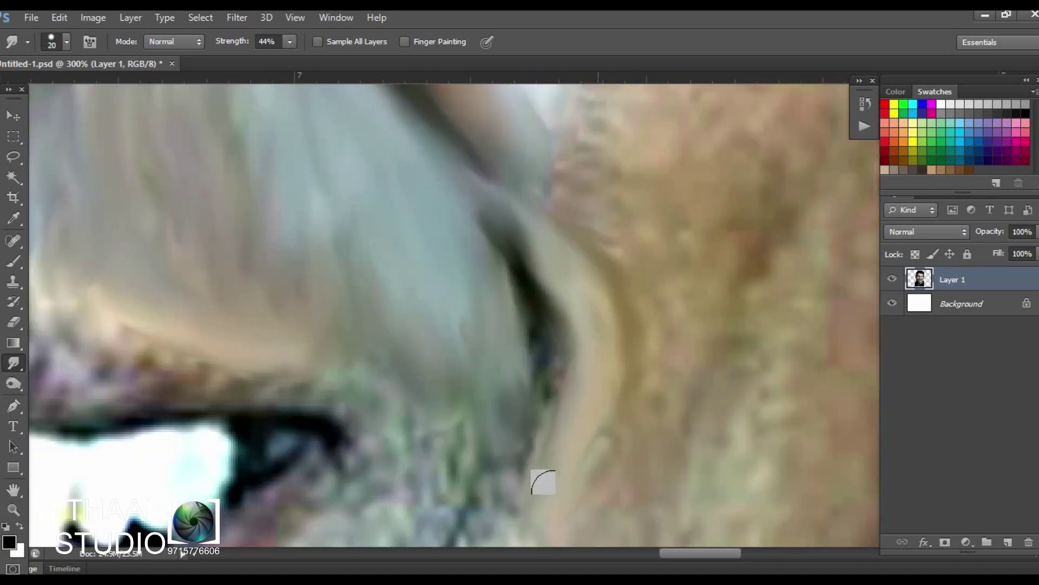
key(bracketleft)
mouse_move(557, 352)
mouse_down()
mouse_move(488, 255)
mouse_move(471, 389)
mouse_move(464, 260)
mouse_move(480, 194)
mouse_up()
key(bracketright)
Smudge the cheek edge down toward the mouth and blend the skin beside the crease
scroll(652, 366, down, 2)
scroll(520, 273, down, 2)
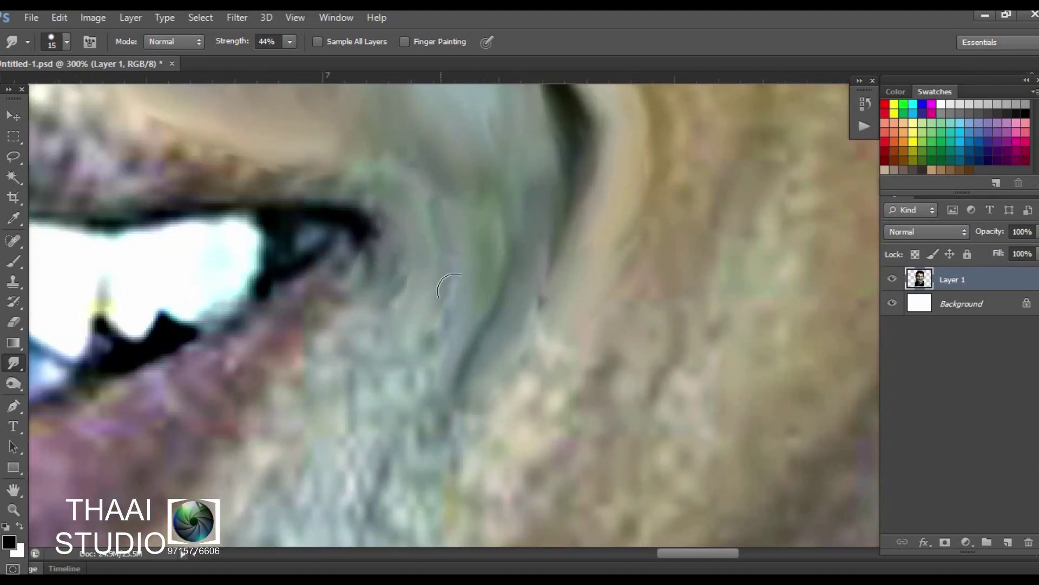
drag(393, 258, 302, 494)
key(ctrl+minus)
key(ctrl+minus)
key(ctrl+minus)
key(ctrl+plus)
key(ctrl+plus)
key(ctrl+plus)
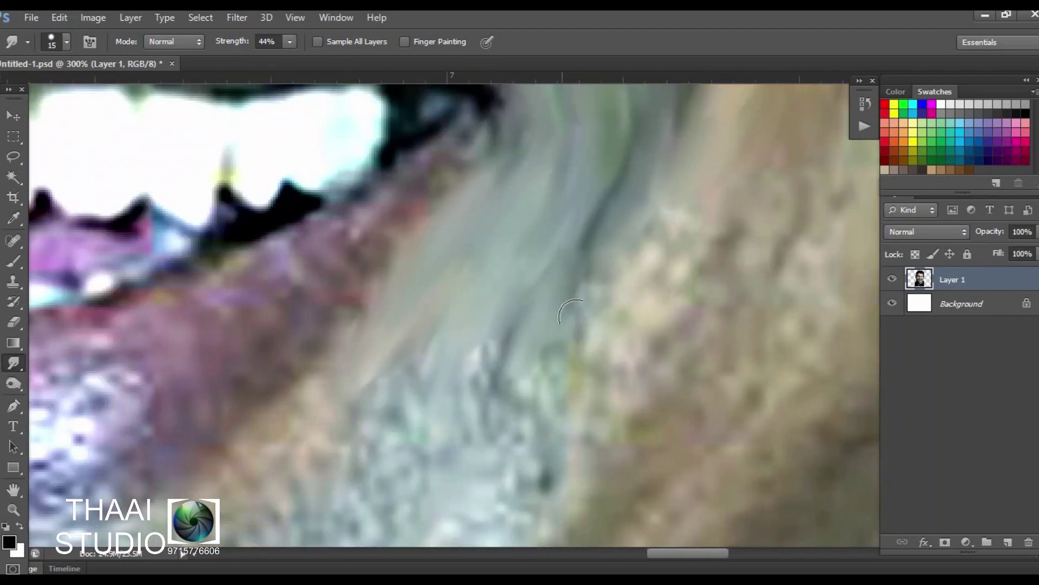
mouse_move(574, 292)
mouse_down()
mouse_move(653, 233)
mouse_move(606, 357)
mouse_up()
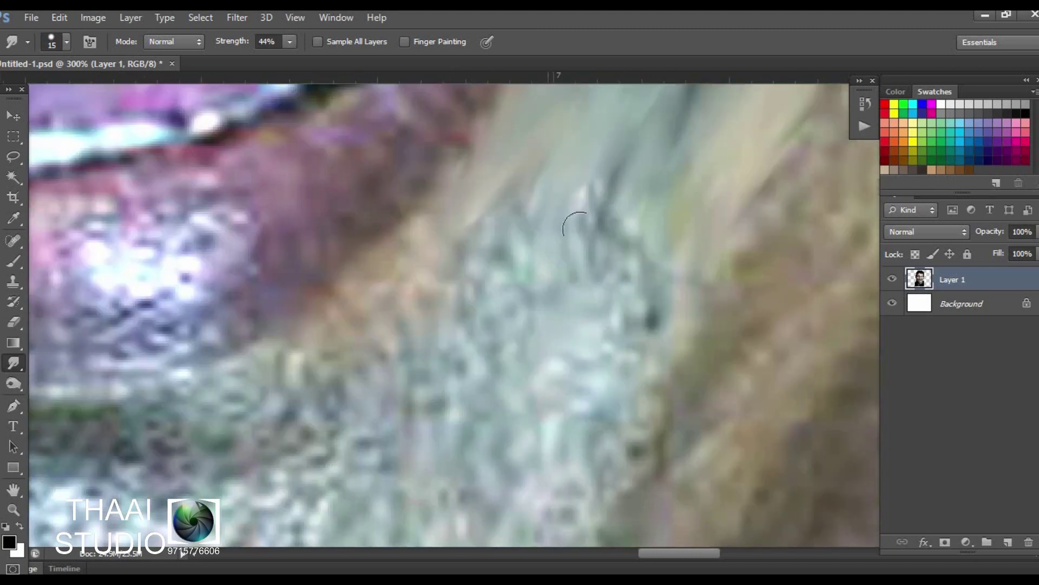
mouse_move(576, 226)
mouse_down()
mouse_move(575, 179)
mouse_move(535, 186)
mouse_up()
Smear the neck and cheek into streaks and smooth the skin near the jaw and sideburn
scroll(372, 418, right, 5)
key(])
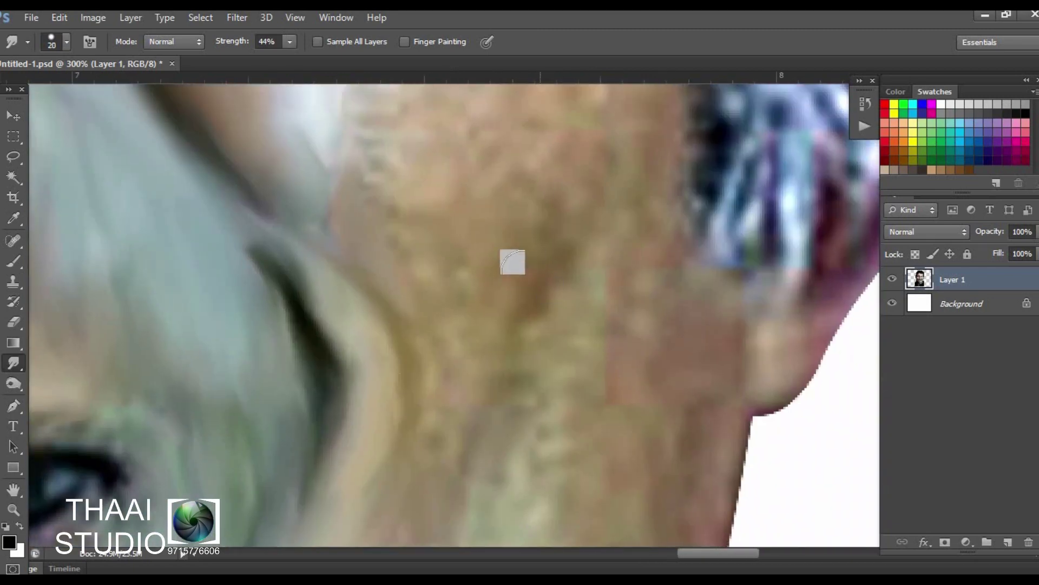
mouse_move(513, 262)
mouse_down()
mouse_move(579, 171)
mouse_move(502, 223)
mouse_move(557, 301)
mouse_move(483, 483)
mouse_up()
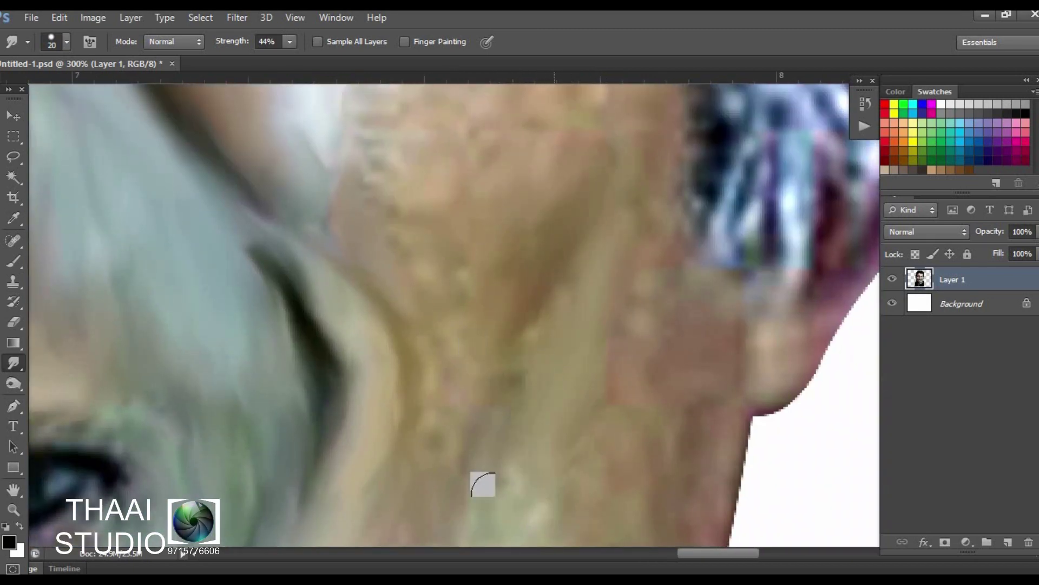
drag(553, 352, 554, 366)
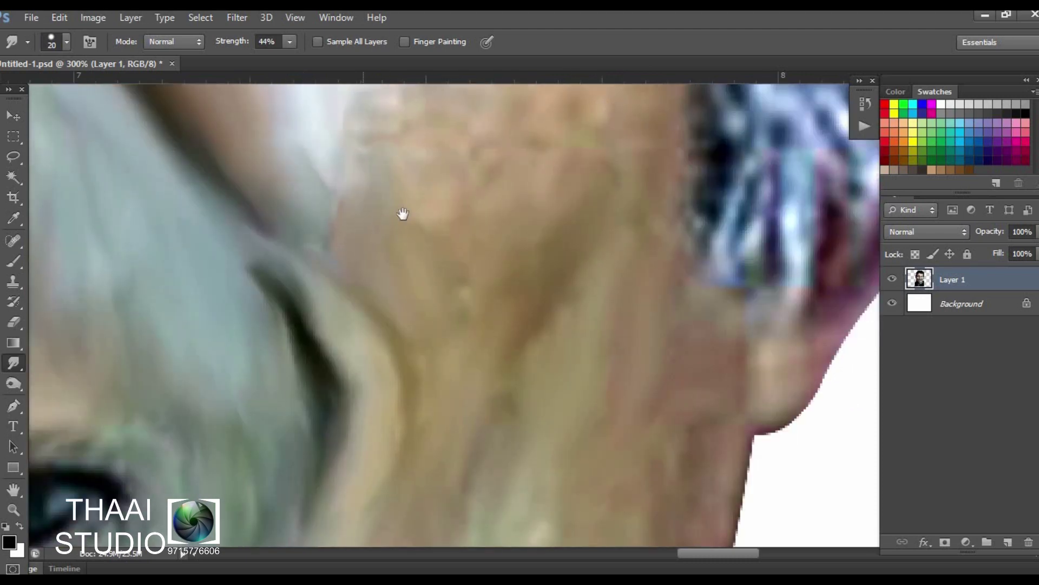
scroll(403, 213, up, 3)
scroll(534, 341, right, 2)
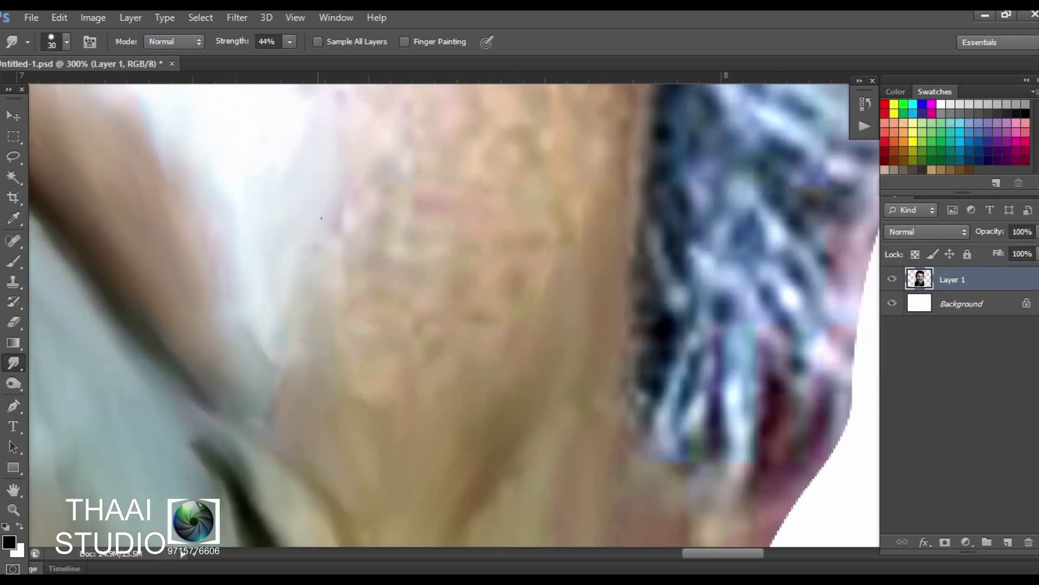
mouse_move(322, 217)
mouse_down()
mouse_move(536, 271)
mouse_move(365, 302)
mouse_up()
scroll(450, 198, up, 3)
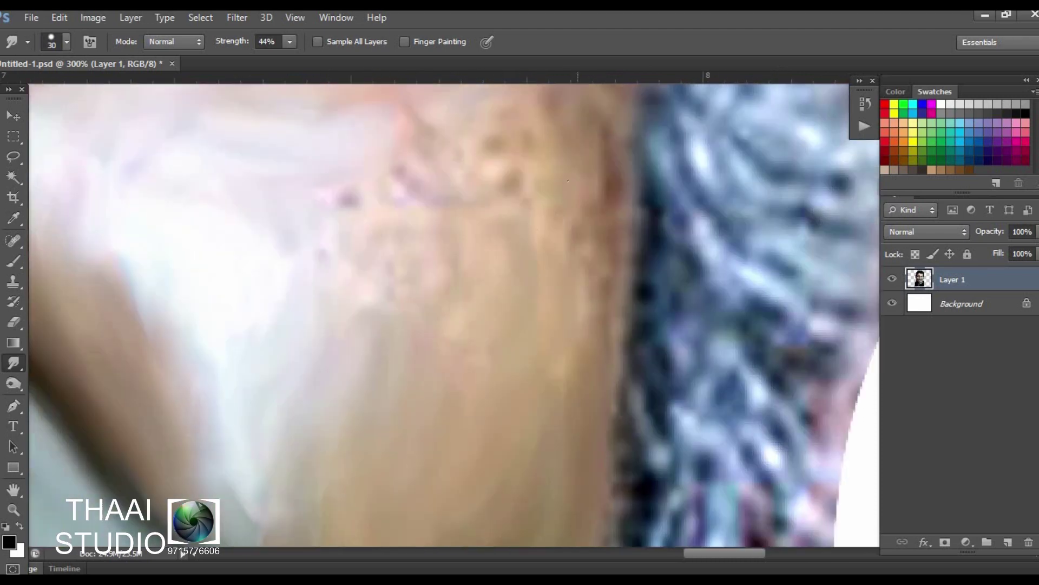
drag(422, 216, 351, 325)
Smooth the cheek skin just above the jaw
scroll(373, 301, right, 2)
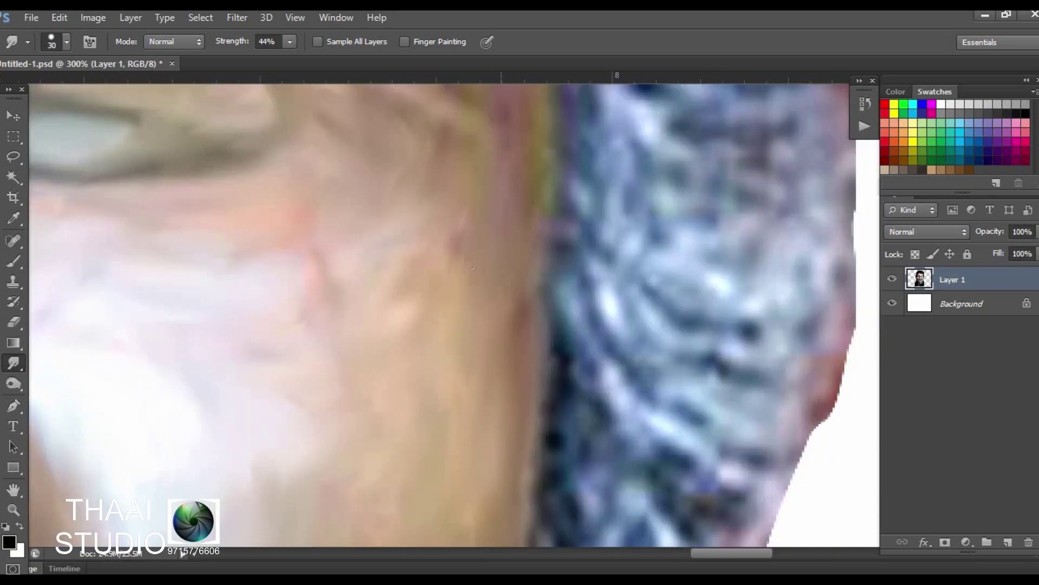
scroll(564, 242, down, 3)
scroll(471, 365, up, 2)
scroll(467, 245, up, 1)
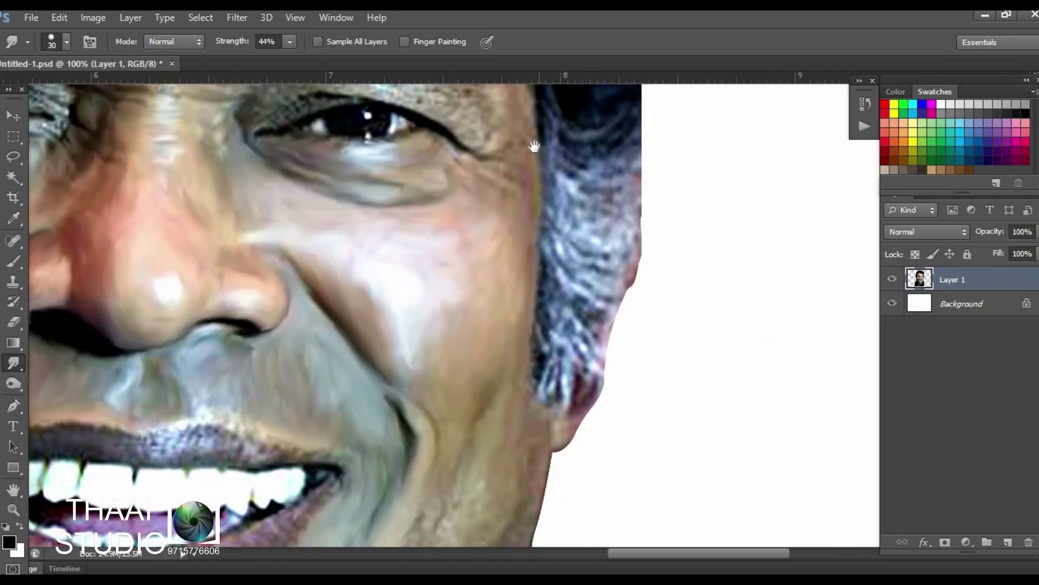
scroll(487, 152, down, 3)
scroll(436, 155, up, 2)
scroll(601, 278, down, 3)
scroll(710, 261, up, 1)
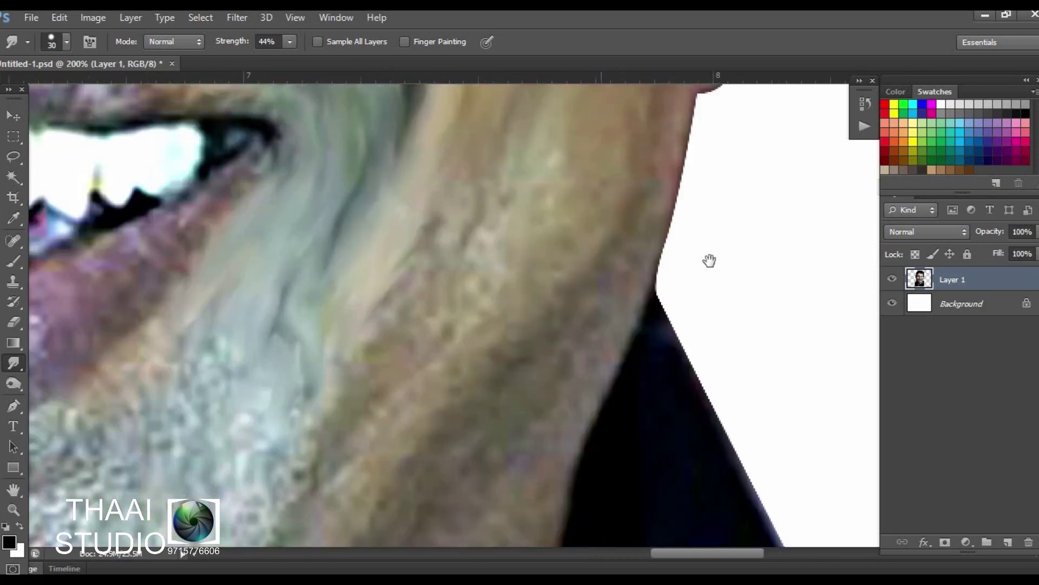
scroll(709, 261, up, 2)
scroll(555, 218, right, 2)
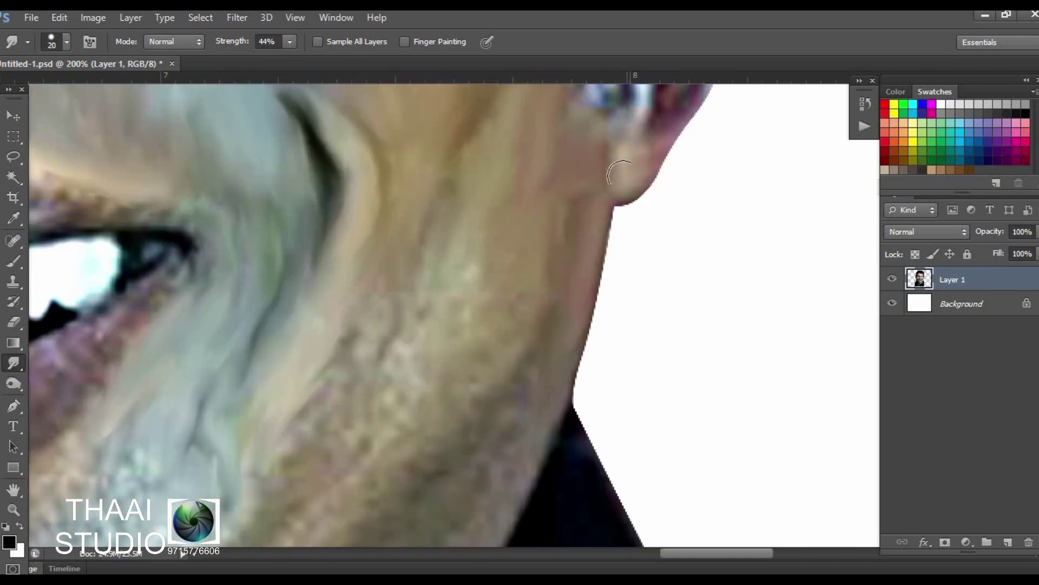
drag(403, 381, 298, 411)
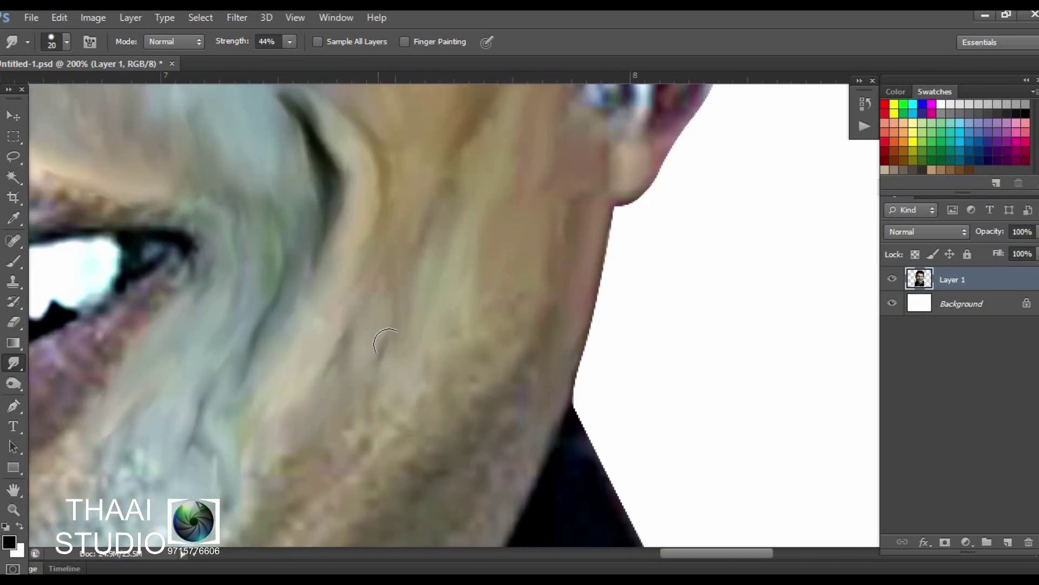
Blend the grey beard into the neck tones with a wider brush
key(bracketright)
scroll(476, 216, down, 2)
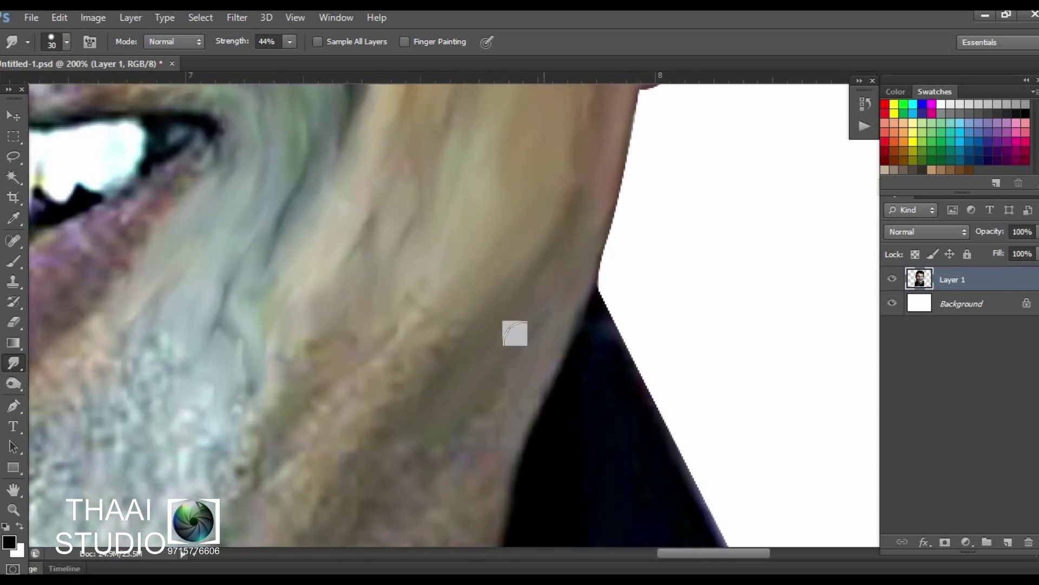
scroll(514, 330, down, 4)
scroll(487, 259, left, 2)
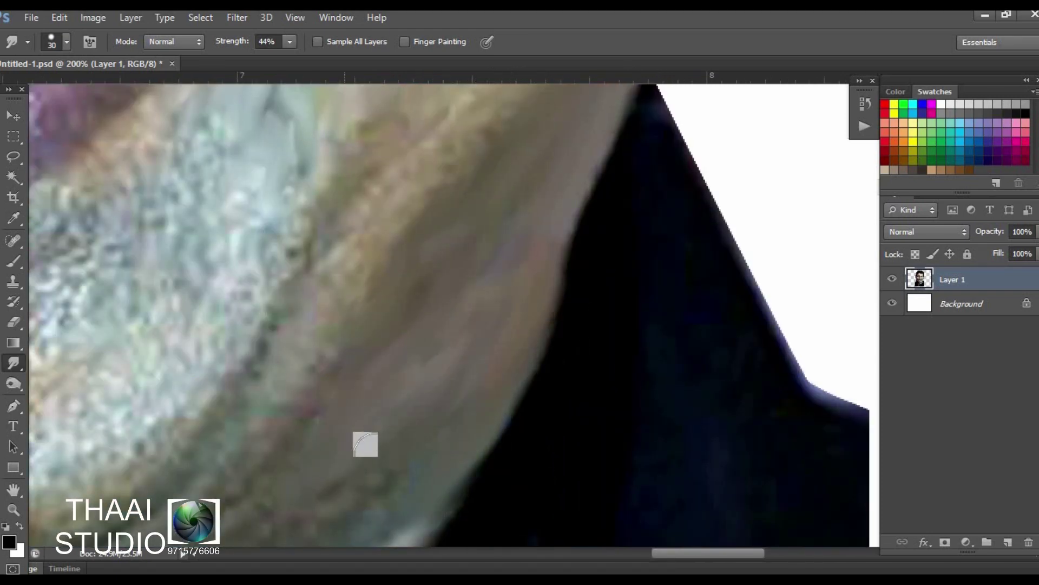
scroll(466, 357, up, 2)
scroll(542, 293, left, 2)
scroll(530, 249, left, 1)
mouse_move(496, 224)
mouse_down()
mouse_move(510, 341)
mouse_move(447, 271)
mouse_move(303, 274)
mouse_move(236, 365)
mouse_move(301, 371)
mouse_move(343, 318)
mouse_move(401, 348)
mouse_up()
Smudge the grey beard and the dark bands below the lower lip into soft streaks
scroll(465, 363, down, 2)
scroll(465, 362, left, 3)
mouse_move(534, 375)
mouse_down()
mouse_move(619, 309)
mouse_move(480, 317)
mouse_move(319, 355)
mouse_move(352, 356)
mouse_up()
scroll(220, 324, up, 2)
scroll(221, 325, left, 3)
key(bracketleft)
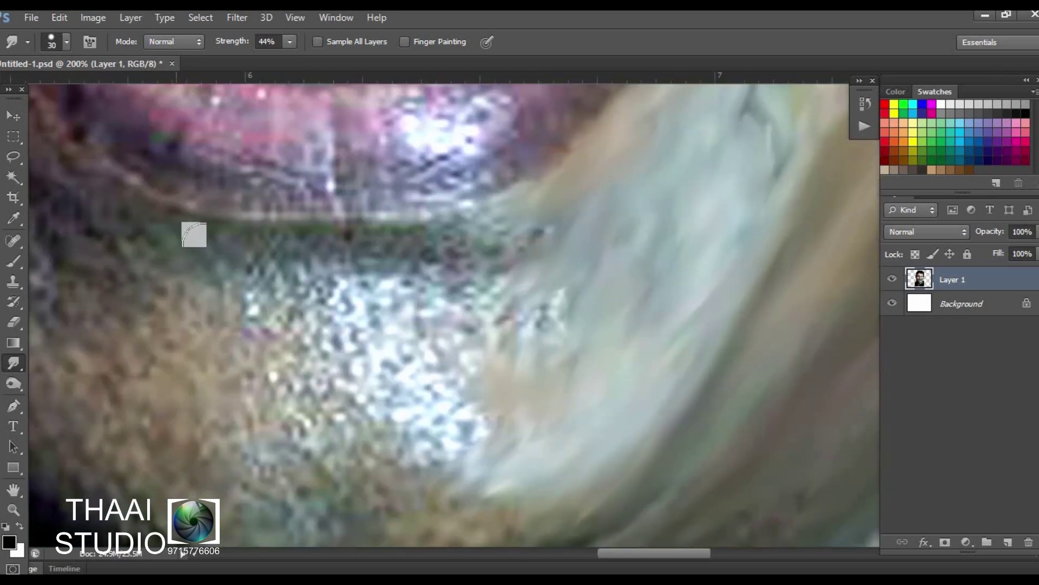
mouse_move(559, 183)
mouse_down()
mouse_move(359, 239)
mouse_move(390, 255)
mouse_move(441, 249)
mouse_move(391, 199)
mouse_move(211, 203)
mouse_up()
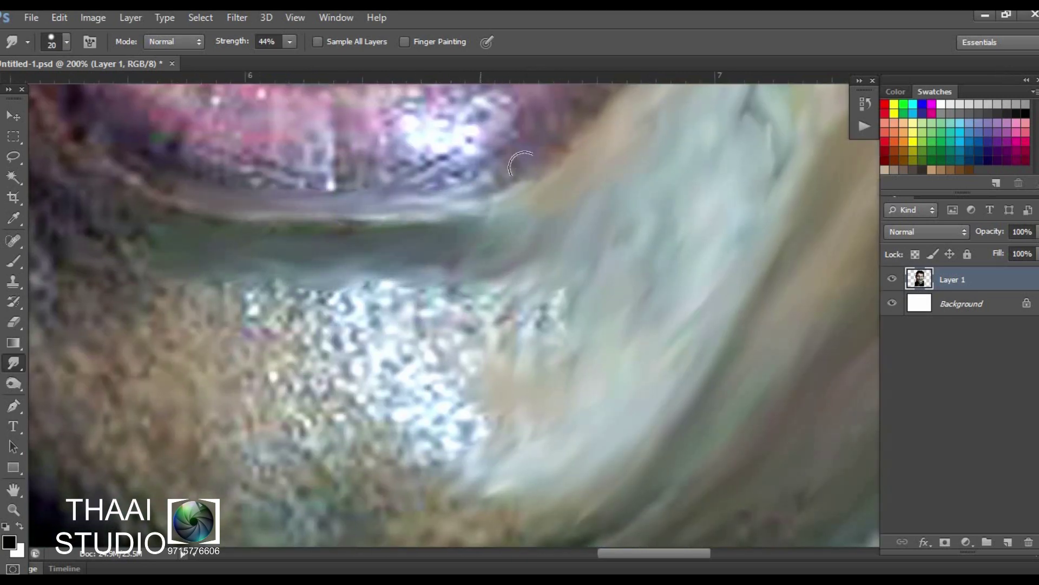
drag(488, 195, 568, 147)
Smear the sparkly beard texture along the jawline into soft streaks with a wider brush
key(bracketright)
mouse_move(515, 297)
mouse_down()
mouse_move(313, 302)
mouse_move(434, 320)
mouse_move(221, 313)
mouse_up()
mouse_move(280, 395)
mouse_down()
mouse_move(455, 341)
mouse_move(460, 287)
mouse_move(411, 433)
mouse_move(318, 428)
mouse_move(506, 319)
mouse_move(696, 360)
mouse_move(490, 392)
mouse_move(473, 429)
mouse_move(314, 367)
mouse_move(243, 364)
mouse_move(181, 258)
mouse_move(255, 151)
mouse_move(385, 219)
mouse_move(371, 301)
mouse_move(255, 292)
mouse_up()
key(bracketright)
drag(494, 157, 418, 287)
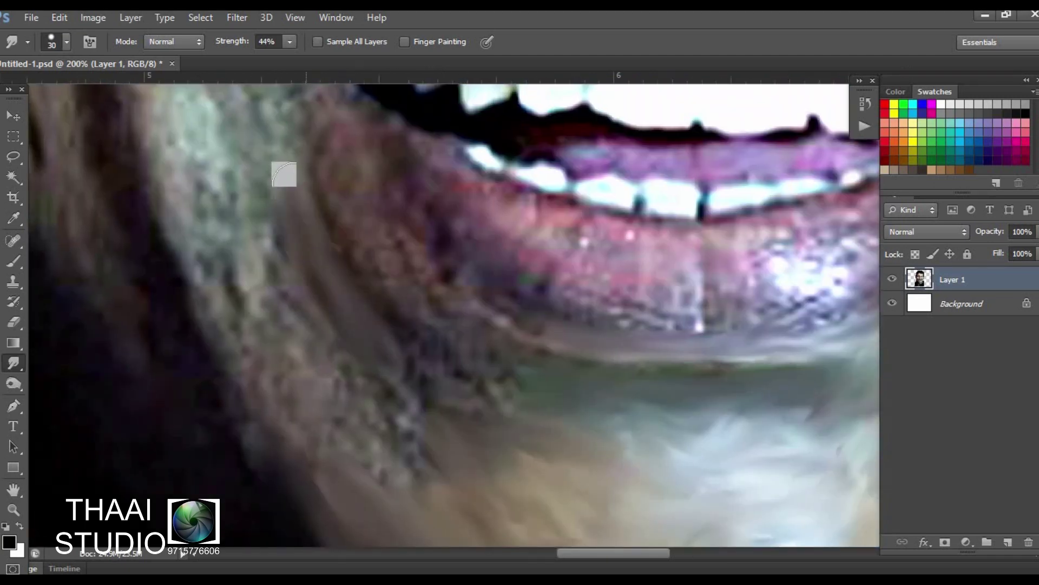
Smear the cheek skin upward from the jaw beside the smile
key(bracketleft)
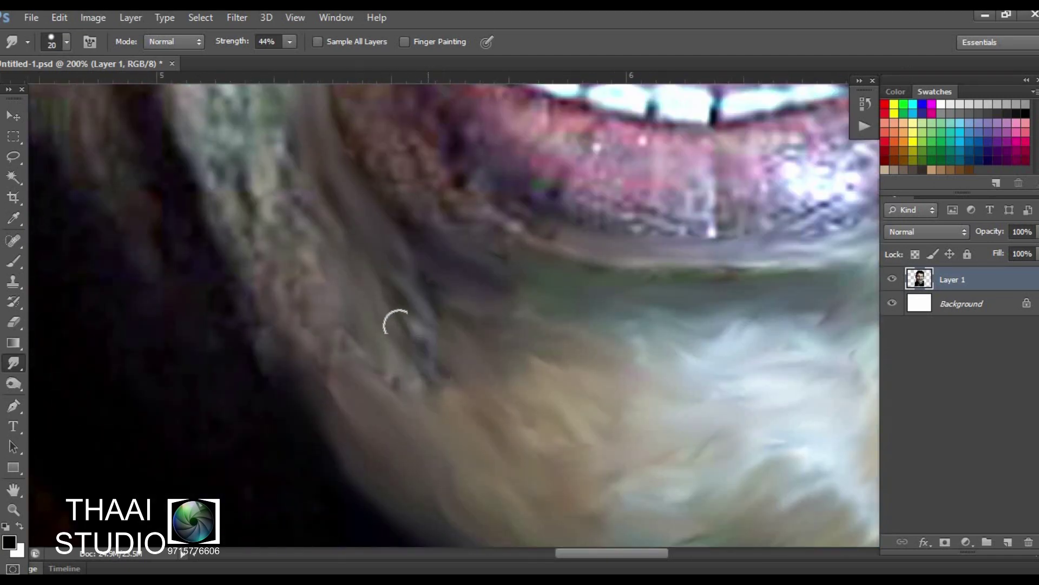
key(bracketright)
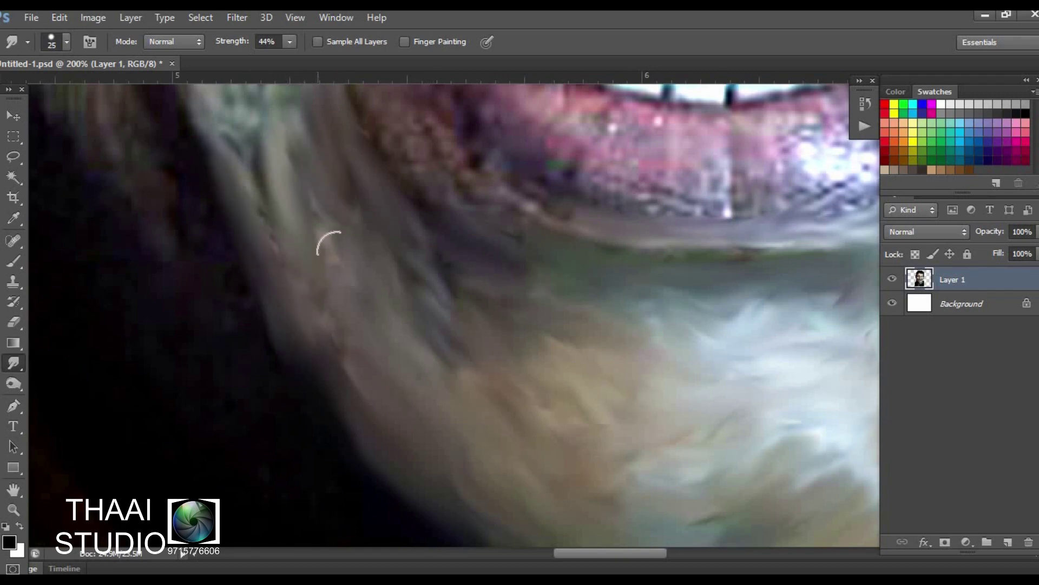
scroll(738, 440, down, 1)
scroll(738, 441, down, 2)
scroll(467, 269, up, 3)
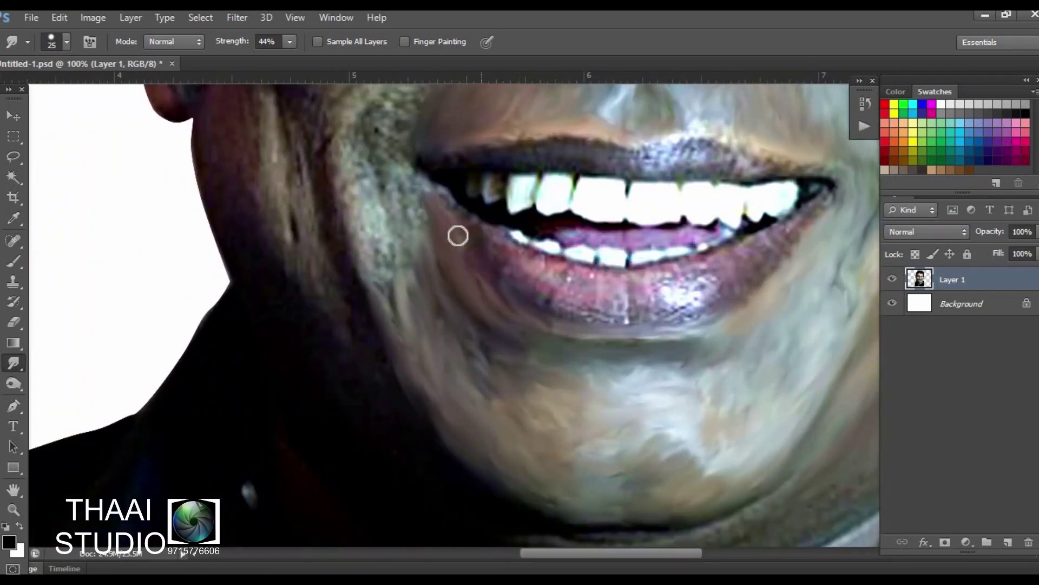
scroll(458, 235, down, 1)
scroll(425, 183, up, 1)
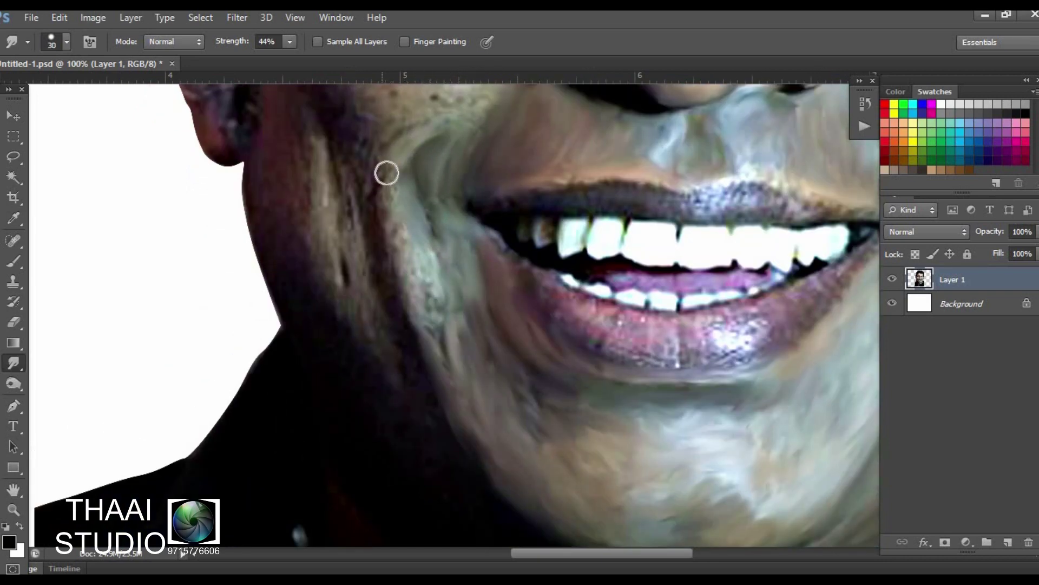
mouse_move(432, 303)
mouse_down()
mouse_move(362, 175)
mouse_move(378, 306)
mouse_up()
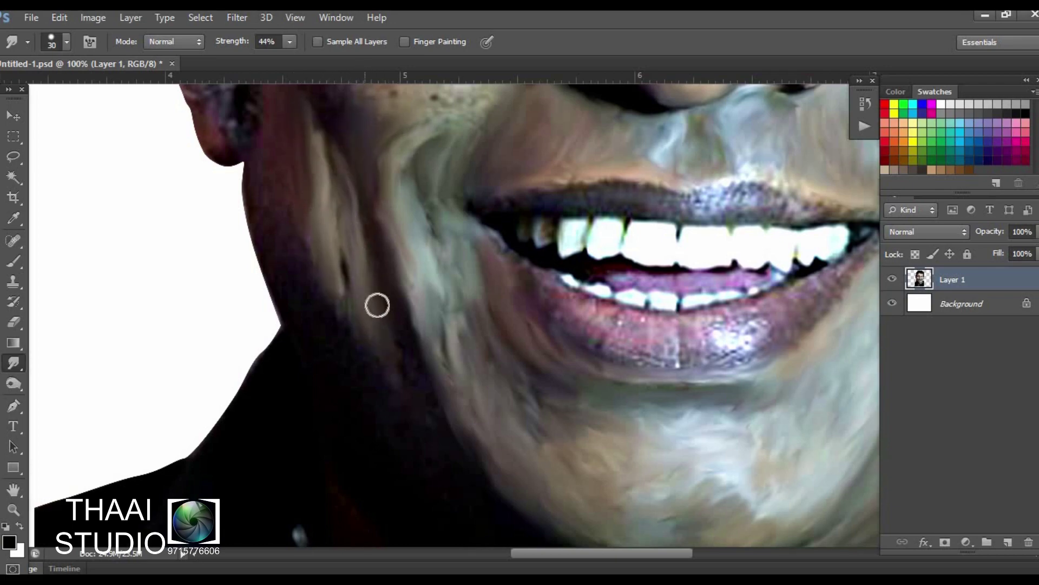
Fit the whole face on screen, then zoom toward the left cheek and shrink the Smudge brush
key(ctrl+0)
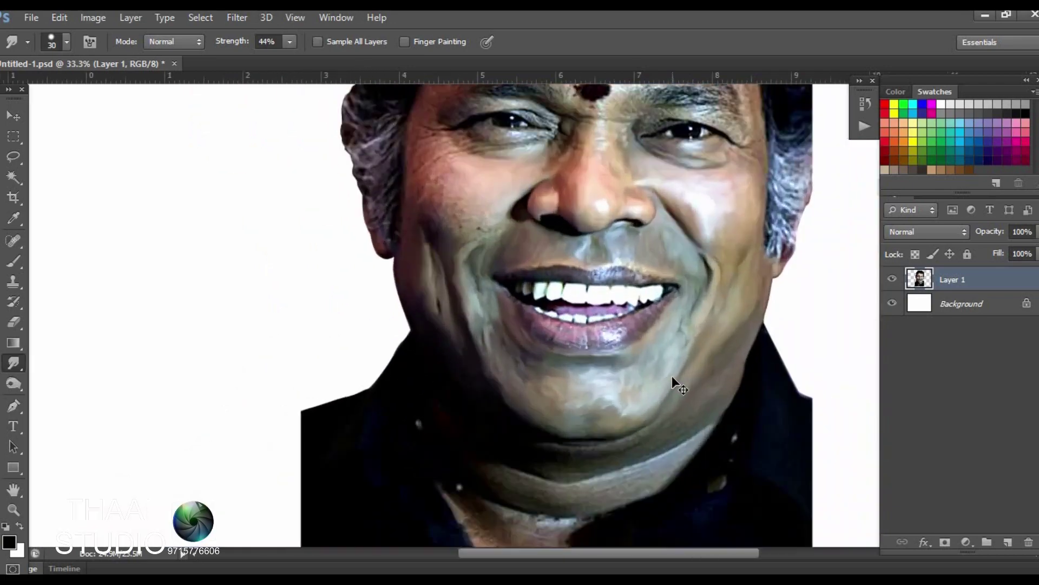
scroll(359, 384, up, 3)
key(bracketleft)
key(bracketleft)
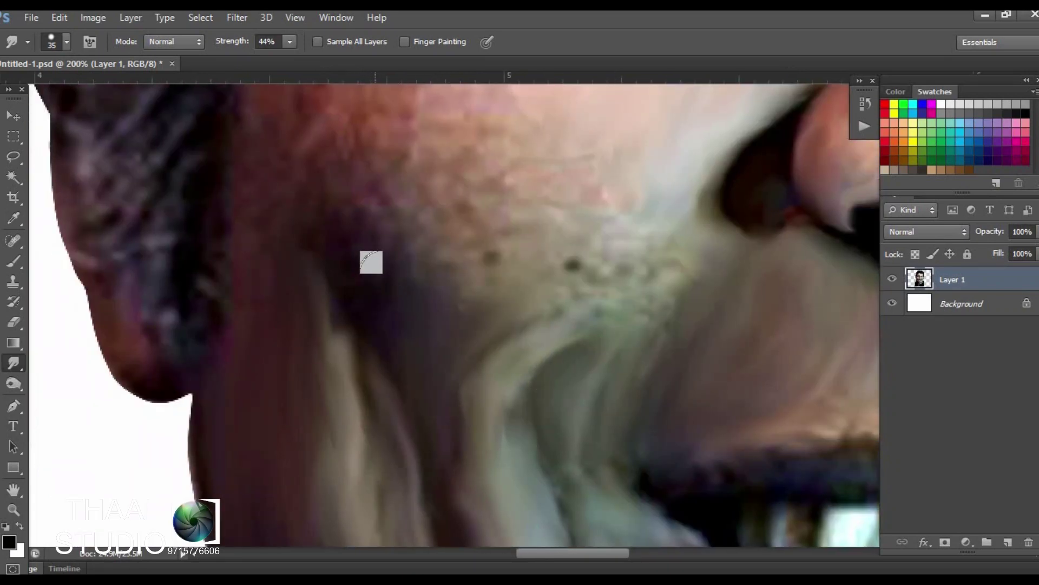
scroll(311, 102, down, 2)
scroll(346, 371, up, 3)
scroll(324, 315, up, 2)
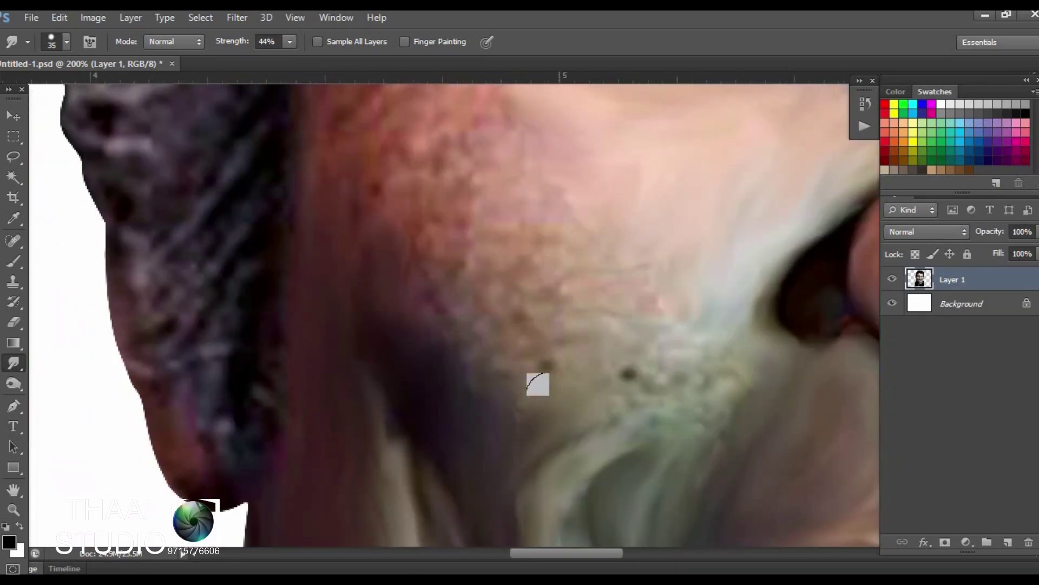
scroll(411, 243, right, 2)
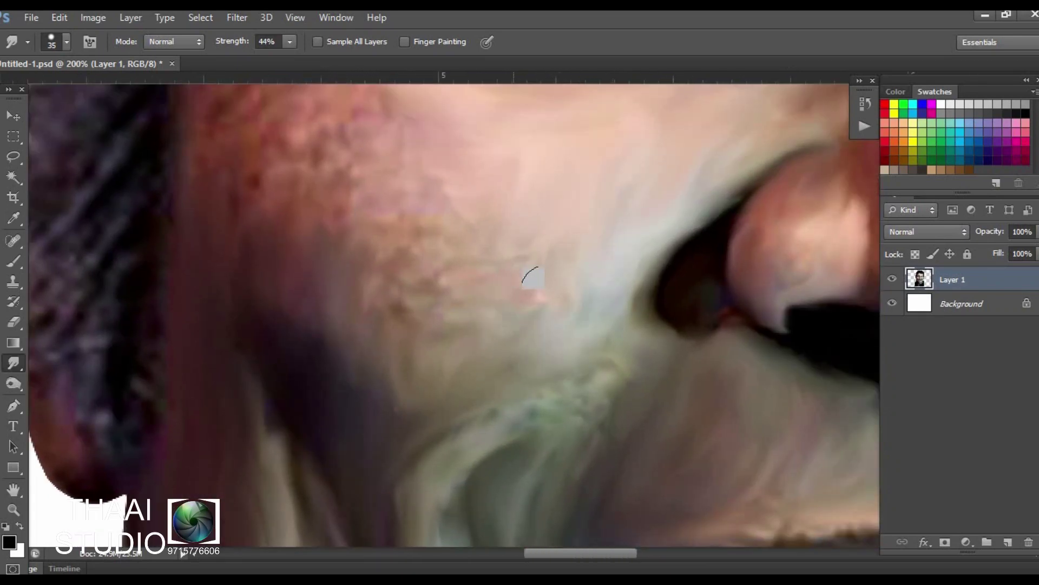
key(bracketleft)
scroll(490, 336, down, 3)
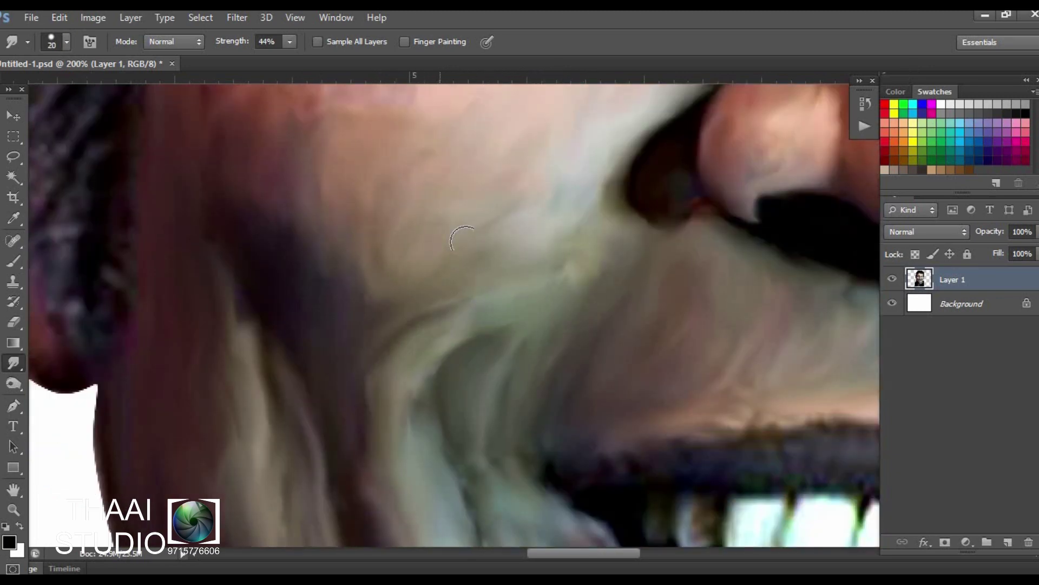
scroll(573, 218, down, 3)
scroll(573, 218, up, 1)
scroll(472, 388, up, 1)
Fine-tune the brush smaller and frame the cheek beside the grey sideburn
key(bracketright)
key(bracketright)
key(bracketright)
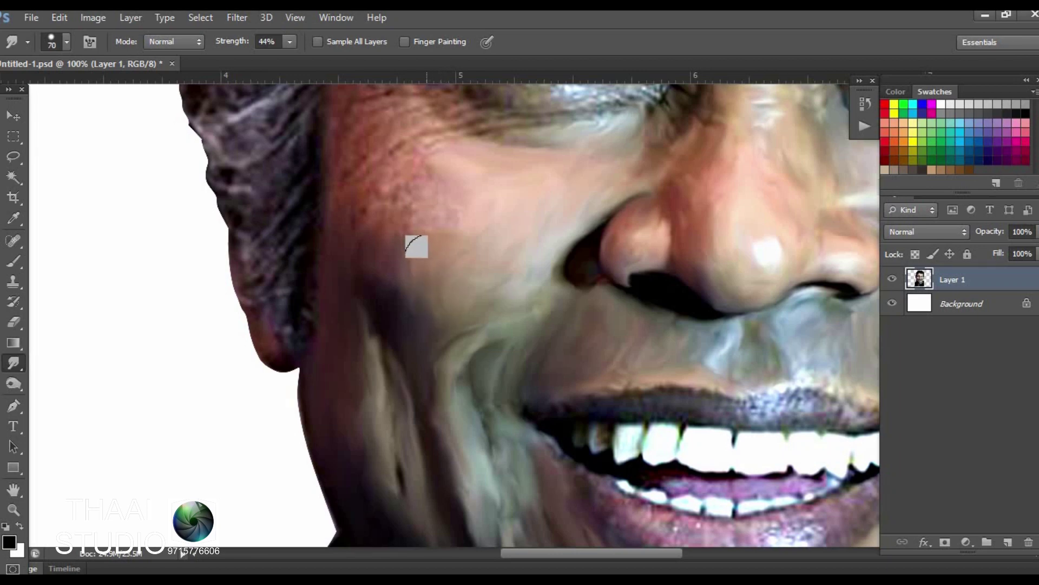
key(bracketleft)
key(bracketleft)
key(bracketleft)
scroll(573, 304, up, 2)
scroll(573, 303, left, 2)
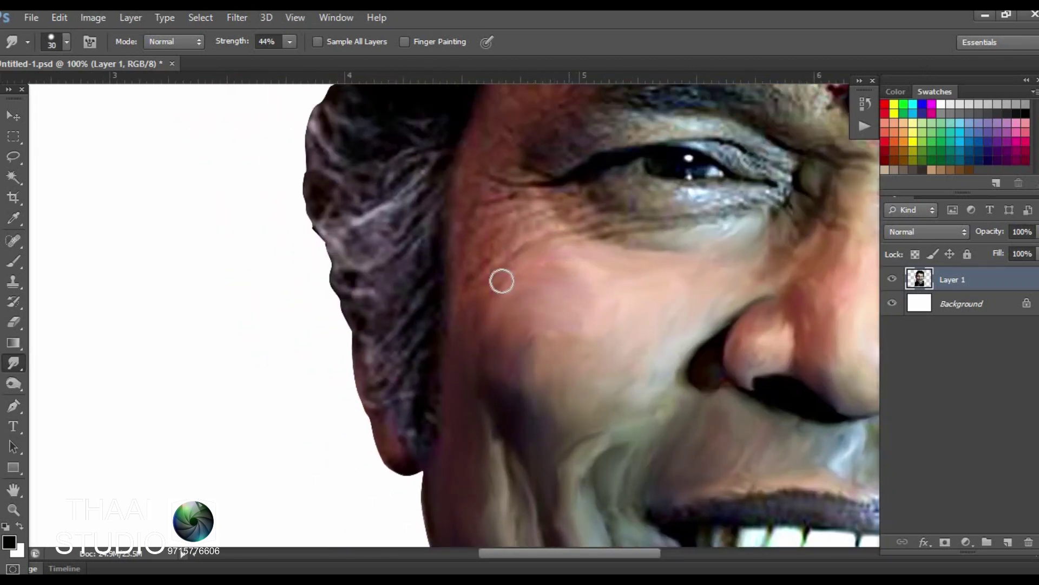
scroll(628, 300, up, 1)
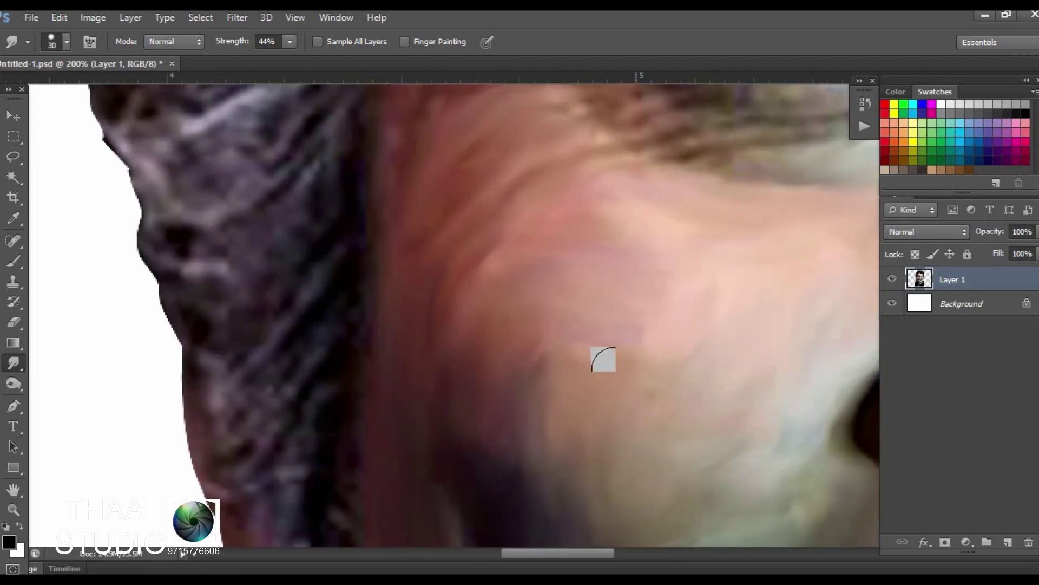
key(bracketleft)
scroll(631, 297, up, 2)
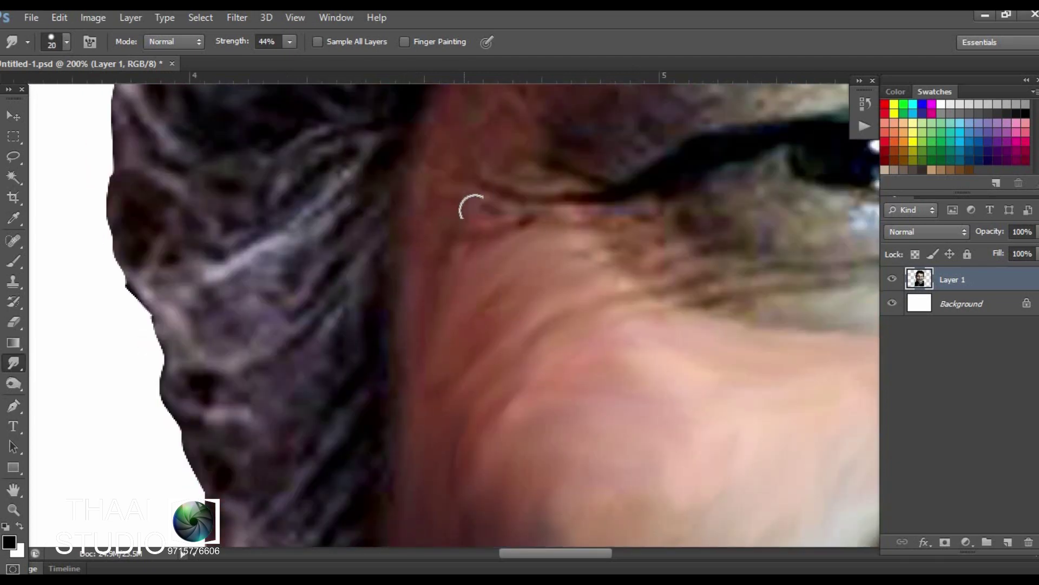
scroll(392, 390, up, 2)
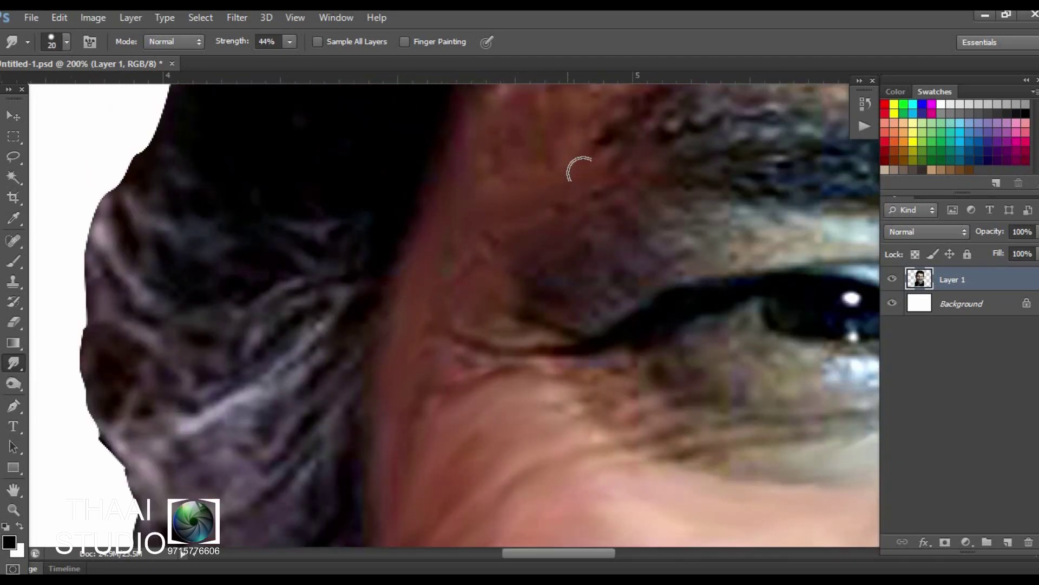
scroll(579, 168, down, 1)
scroll(533, 192, left, 1)
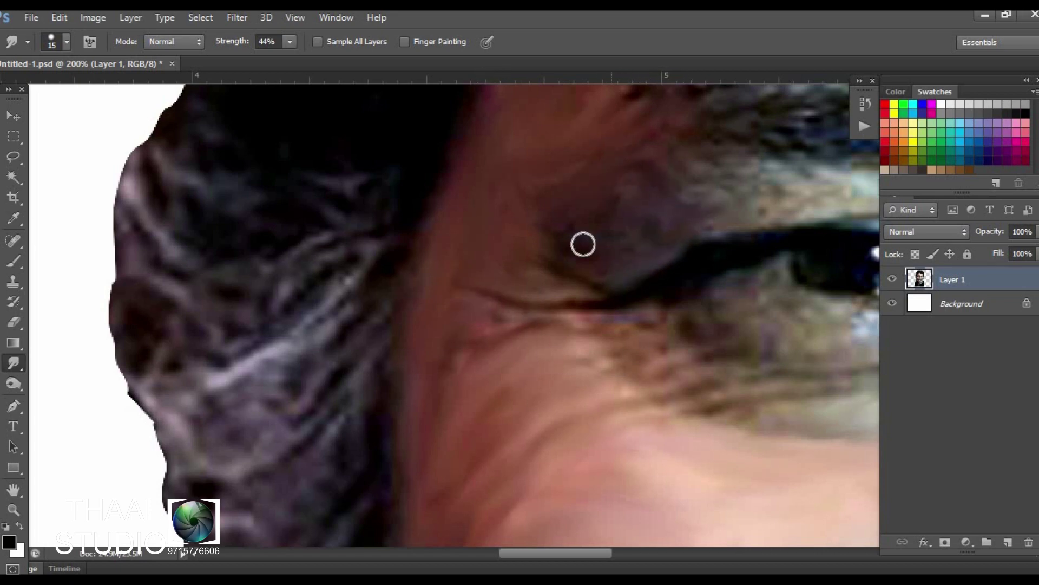
Smear the skin beneath the lower eyelid into sideways painted strokes
scroll(364, 255, down, 2)
scroll(365, 255, right, 1)
scroll(339, 297, right, 3)
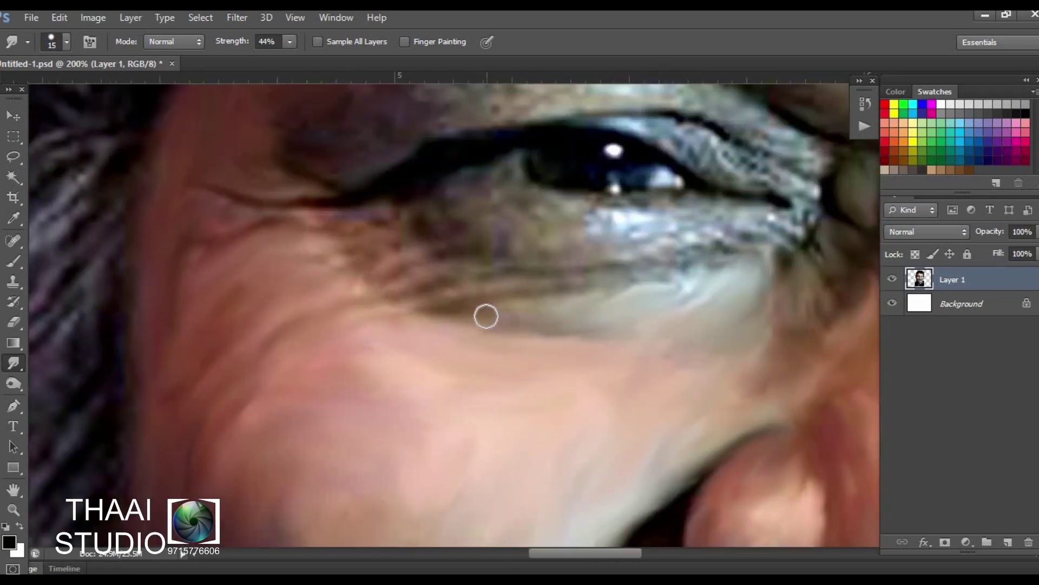
mouse_move(486, 316)
mouse_down()
mouse_move(461, 318)
mouse_move(456, 271)
mouse_up()
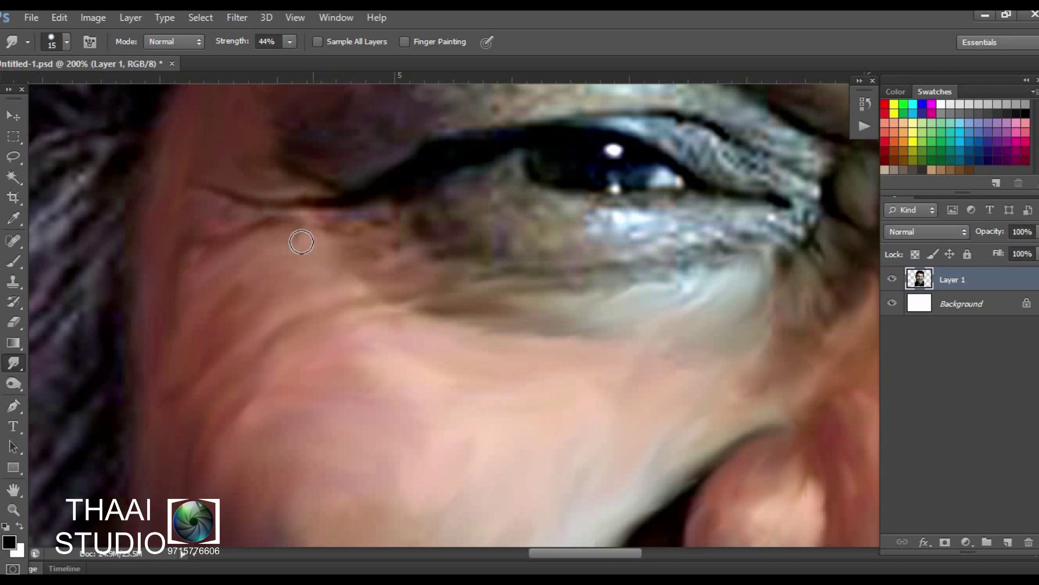
drag(347, 213, 480, 240)
mouse_move(611, 226)
mouse_down()
mouse_move(780, 223)
mouse_move(688, 234)
mouse_move(714, 278)
mouse_up()
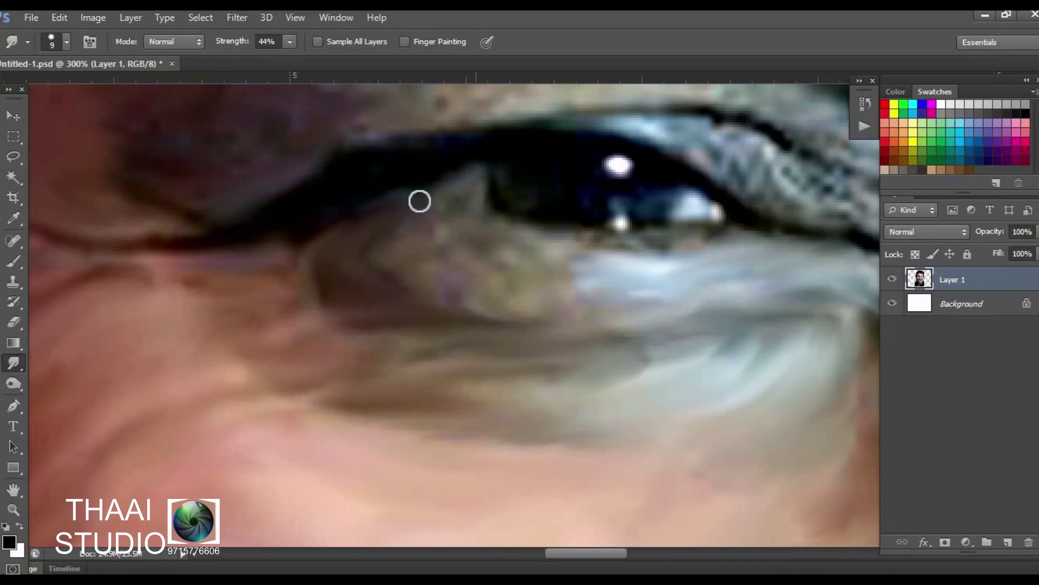
mouse_move(591, 254)
mouse_down()
mouse_move(668, 267)
mouse_move(509, 282)
mouse_up()
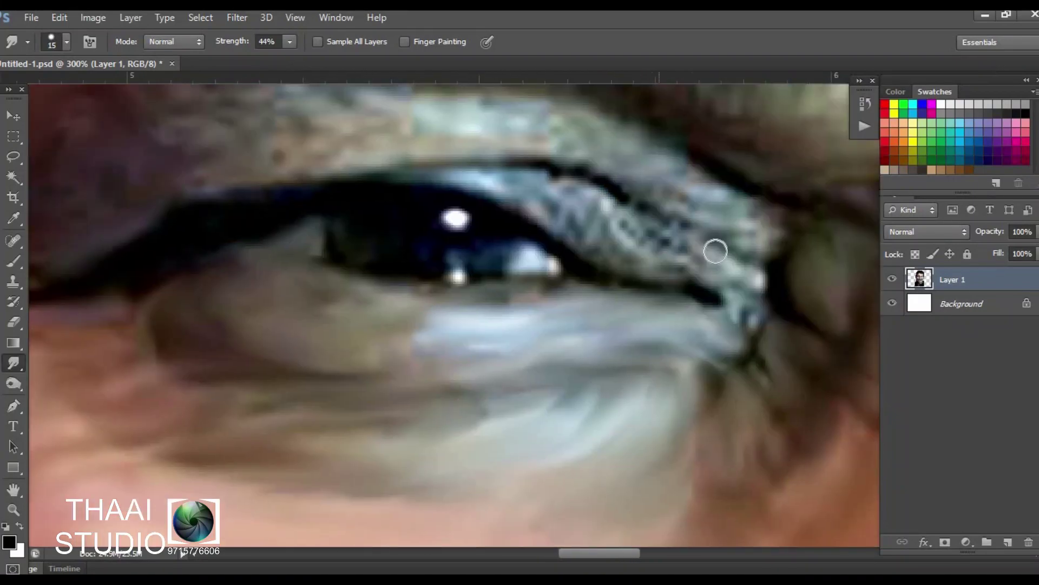
Smudge the upper eyelid and brow area into soft strokes
mouse_move(715, 245)
mouse_down()
mouse_move(650, 222)
mouse_move(628, 195)
mouse_move(489, 189)
mouse_move(585, 210)
mouse_up()
mouse_move(764, 275)
mouse_down()
mouse_move(778, 213)
mouse_move(661, 205)
mouse_up()
mouse_move(361, 219)
mouse_down()
mouse_move(676, 179)
mouse_move(297, 227)
mouse_move(497, 205)
mouse_up()
scroll(325, 303, up, 5)
scroll(399, 341, right, 5)
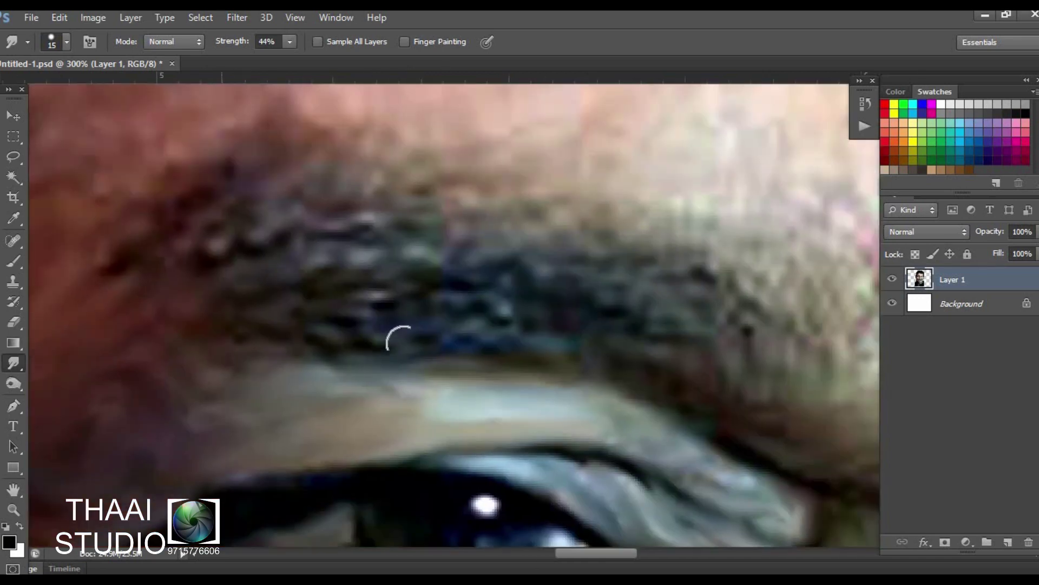
scroll(460, 303, down, 4)
scroll(517, 267, right, 5)
mouse_move(698, 288)
mouse_down()
mouse_move(771, 231)
mouse_move(644, 212)
mouse_move(503, 220)
mouse_up()
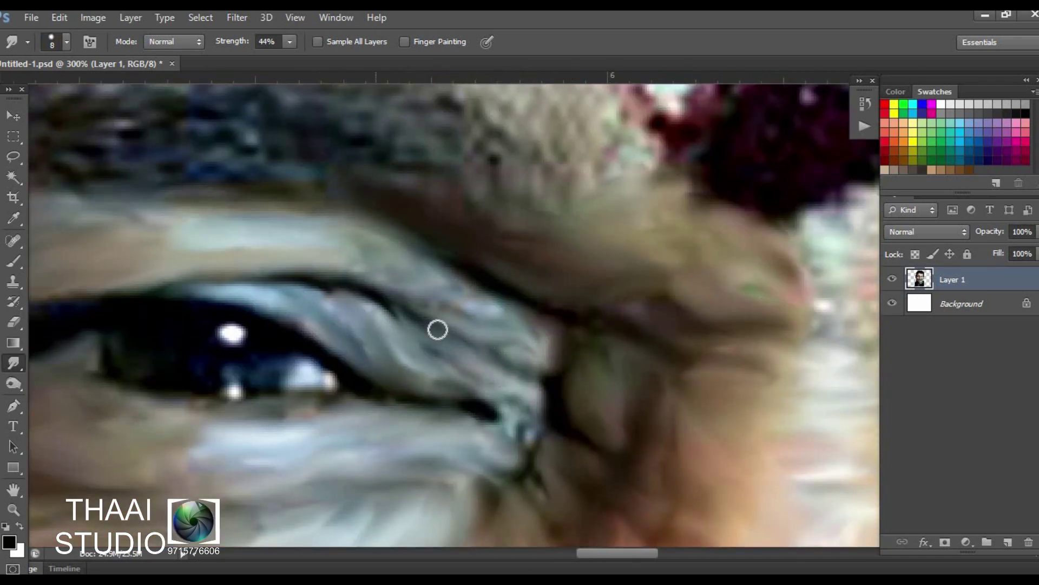
Add one long smudge stroke across the skin around the outer eye corner
scroll(580, 344, left, 5)
scroll(621, 312, down, 1)
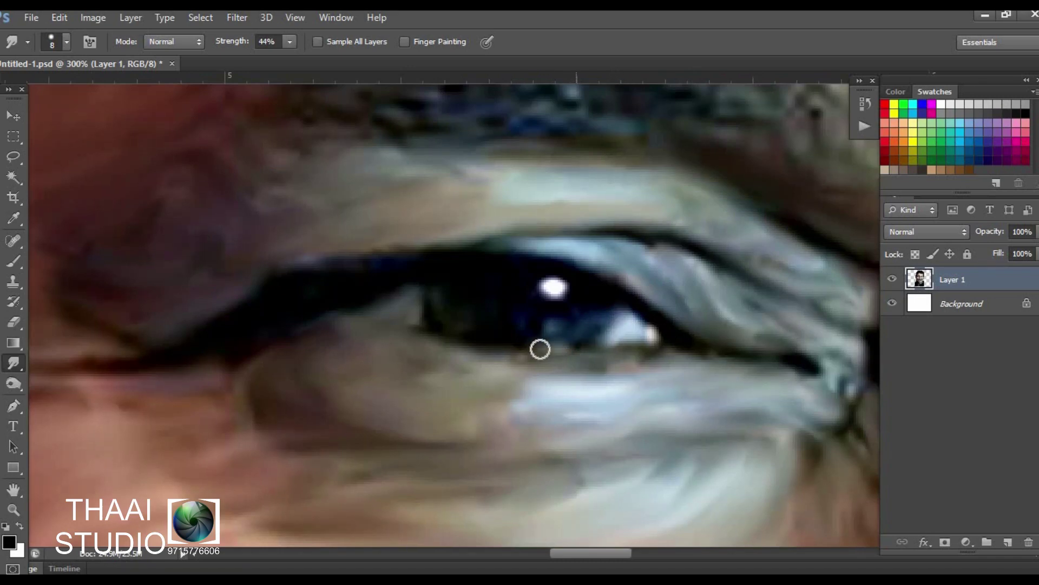
scroll(506, 295, right, 5)
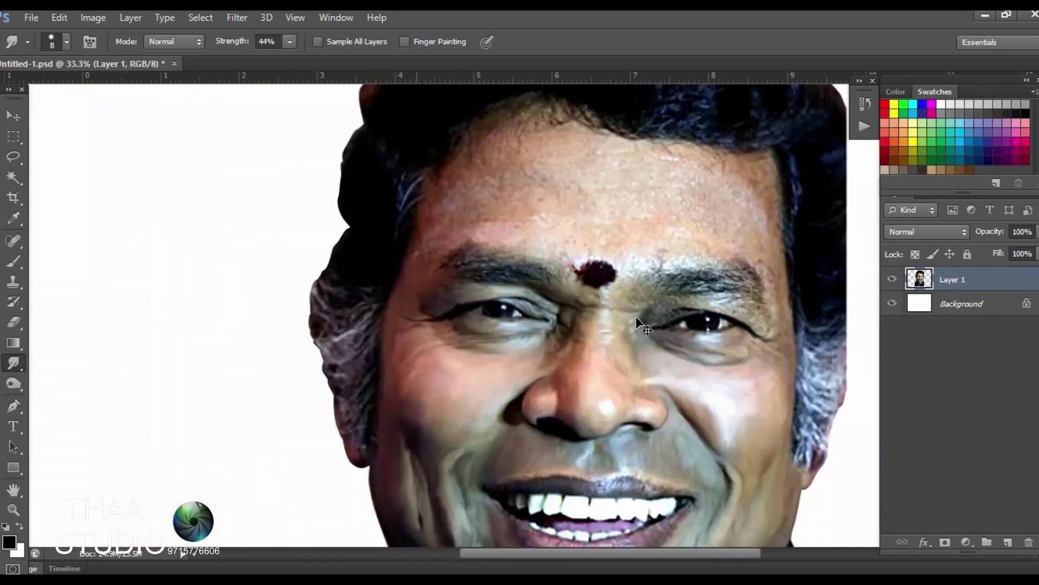
drag(637, 318, 311, 328)
Smudge the upper eyelid, lashes, inner eye corner and highlight below the pupil
key(bracketright)
key(bracketright)
key(bracketright)
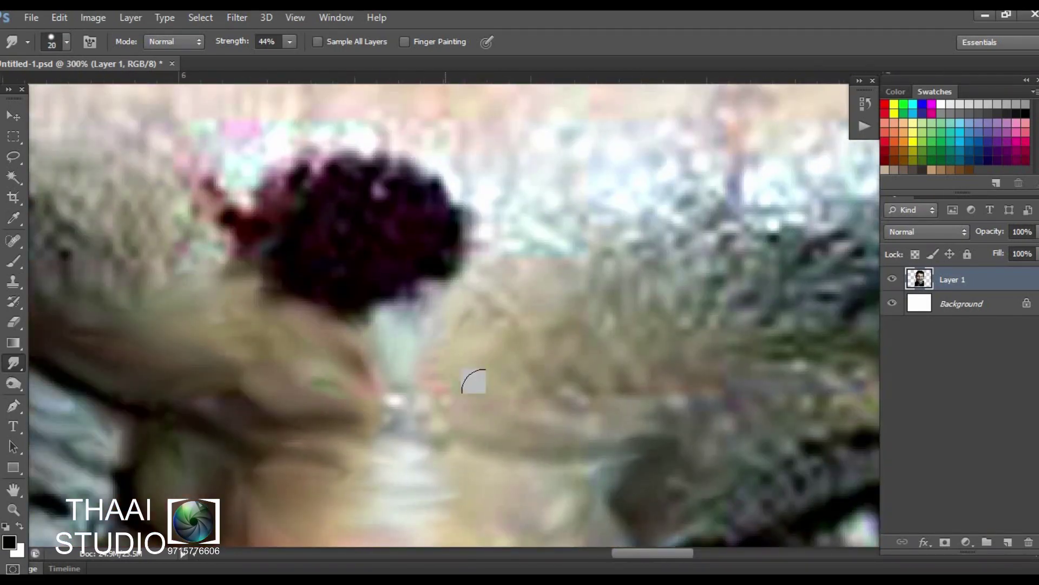
mouse_move(474, 380)
mouse_down()
mouse_move(587, 360)
mouse_move(603, 309)
mouse_up()
scroll(440, 250, down, 3)
scroll(441, 250, left, 2)
key(bracketleft)
key(bracketleft)
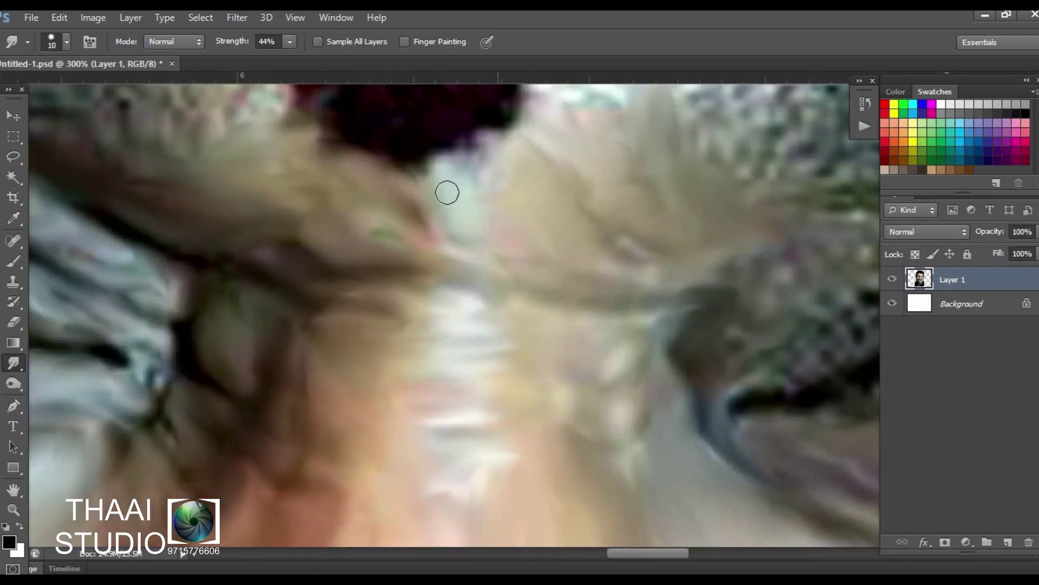
scroll(447, 193, up, 3)
scroll(269, 228, right, 2)
scroll(379, 212, up, 1)
scroll(471, 267, down, 1)
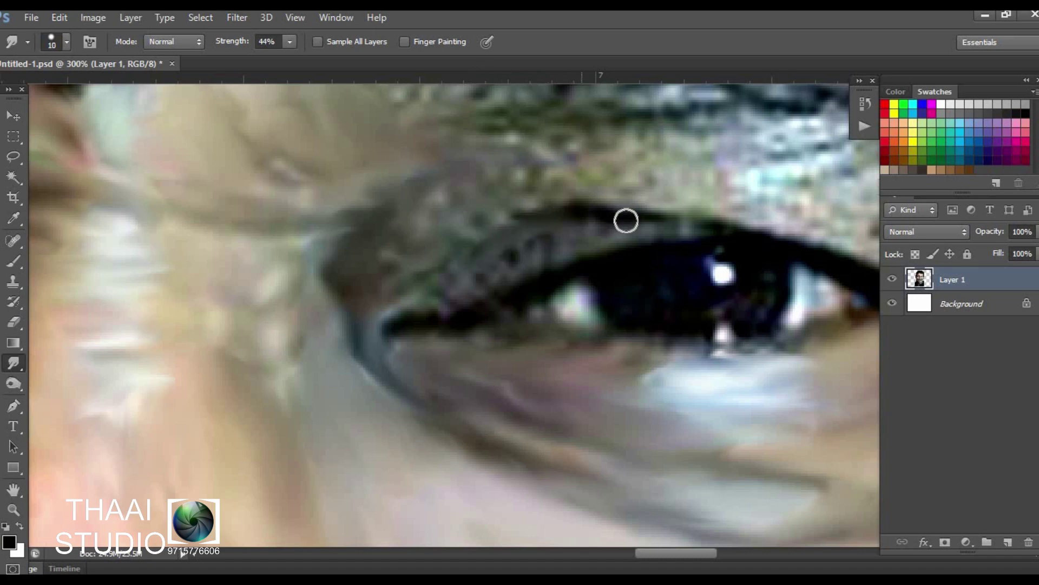
mouse_move(627, 220)
mouse_down()
mouse_move(644, 244)
mouse_move(413, 299)
mouse_up()
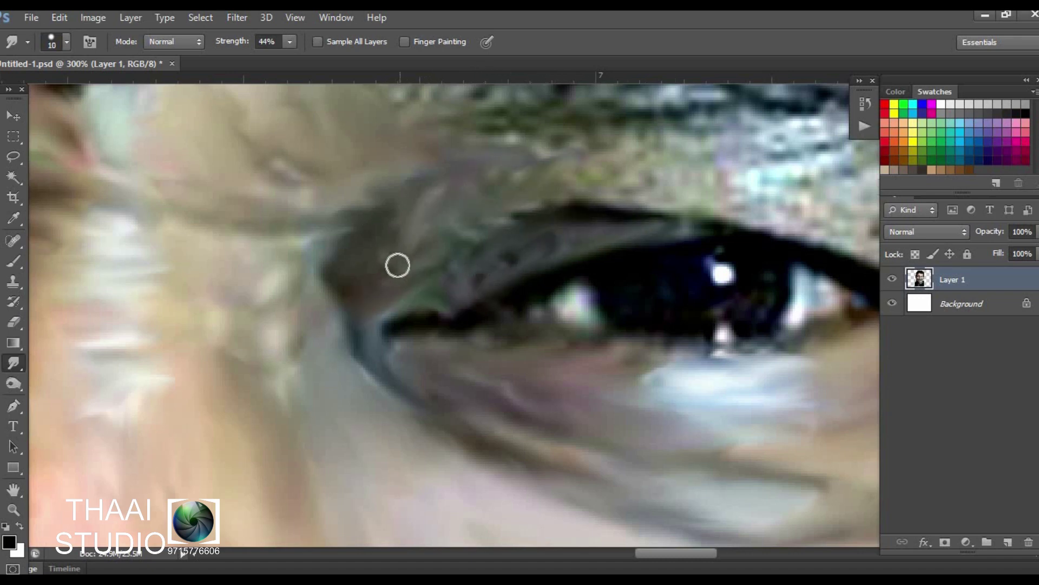
scroll(305, 251, right, 3)
mouse_move(323, 295)
mouse_down()
mouse_move(378, 304)
mouse_move(327, 341)
mouse_up()
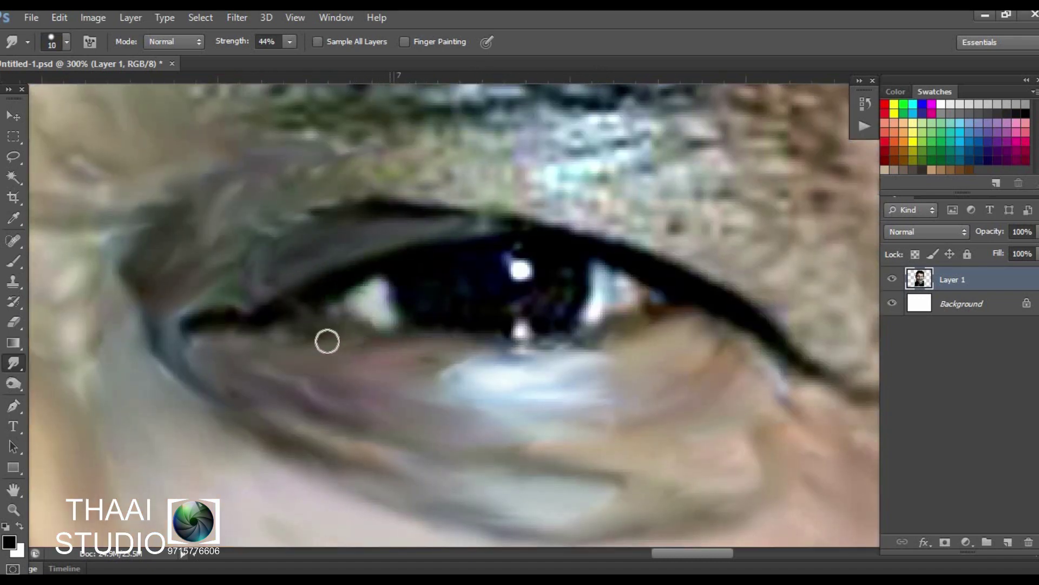
drag(531, 303, 541, 344)
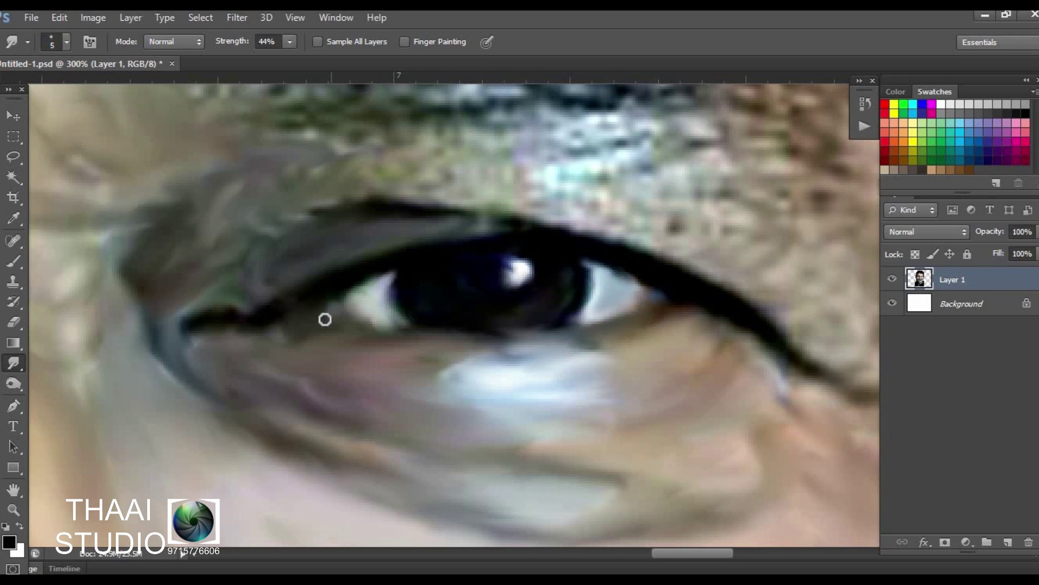
Smear the skin around the eye and near the brow with a larger brush
scroll(325, 319, right, 1)
scroll(433, 335, right, 1)
scroll(608, 355, right, 1)
key(bracketright)
key(bracketright)
key(bracketright)
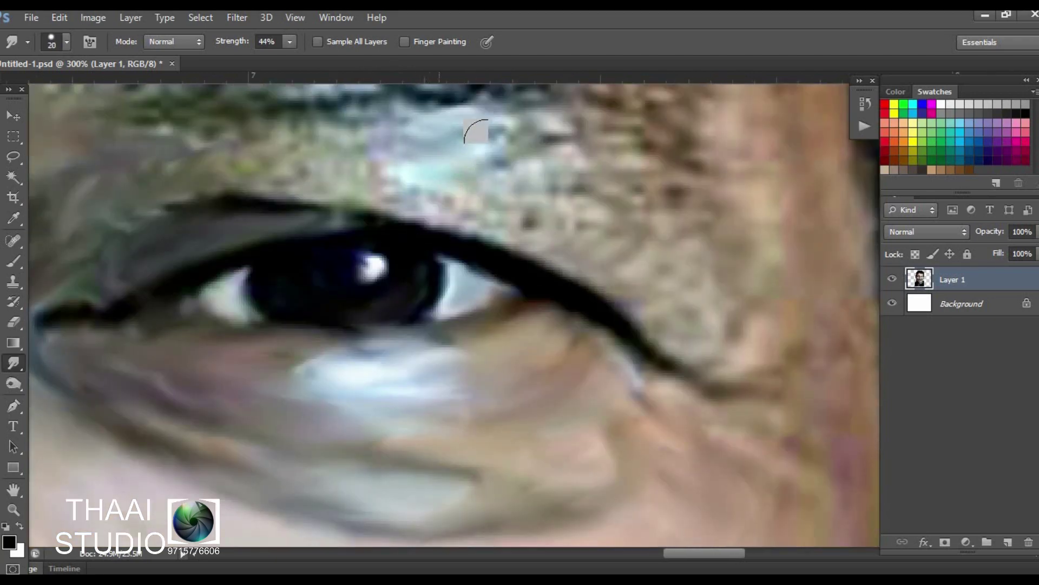
mouse_move(477, 131)
mouse_down()
mouse_move(696, 232)
mouse_move(752, 372)
mouse_up()
scroll(752, 316, up, 3)
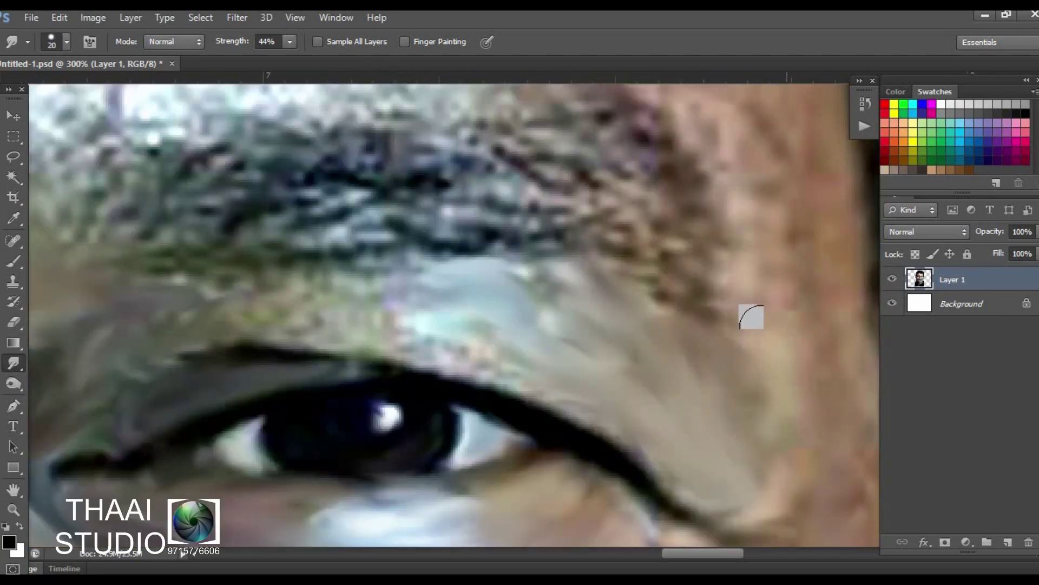
scroll(752, 317, up, 3)
scroll(742, 309, right, 2)
scroll(733, 299, down, 3)
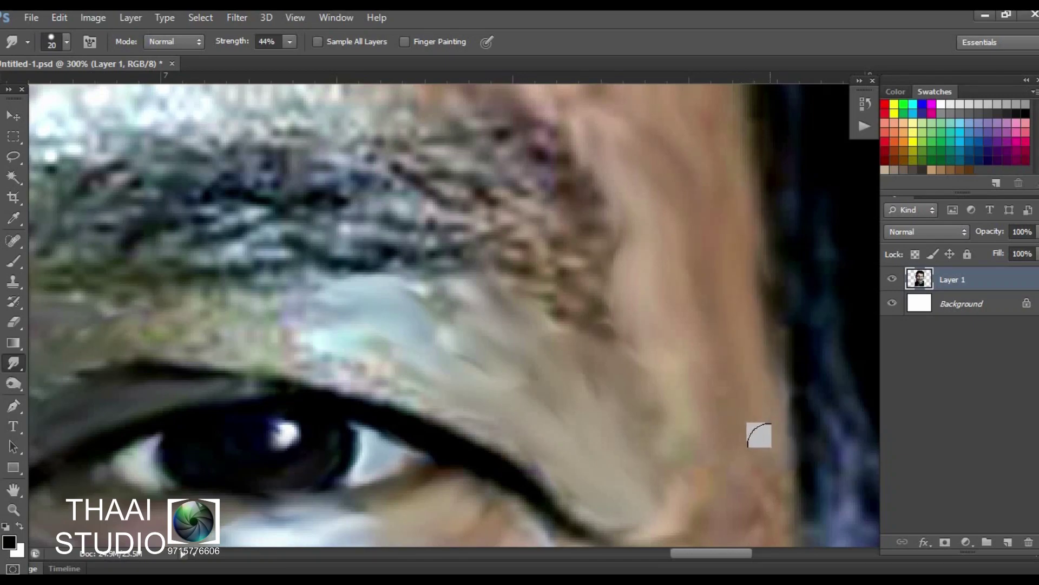
scroll(760, 434, left, 2)
scroll(759, 435, down, 1)
mouse_move(538, 227)
mouse_down()
mouse_move(542, 250)
mouse_move(581, 255)
mouse_up()
Streak the fine eyebrow hairs up and to the right with a small brush
key(bracketleft)
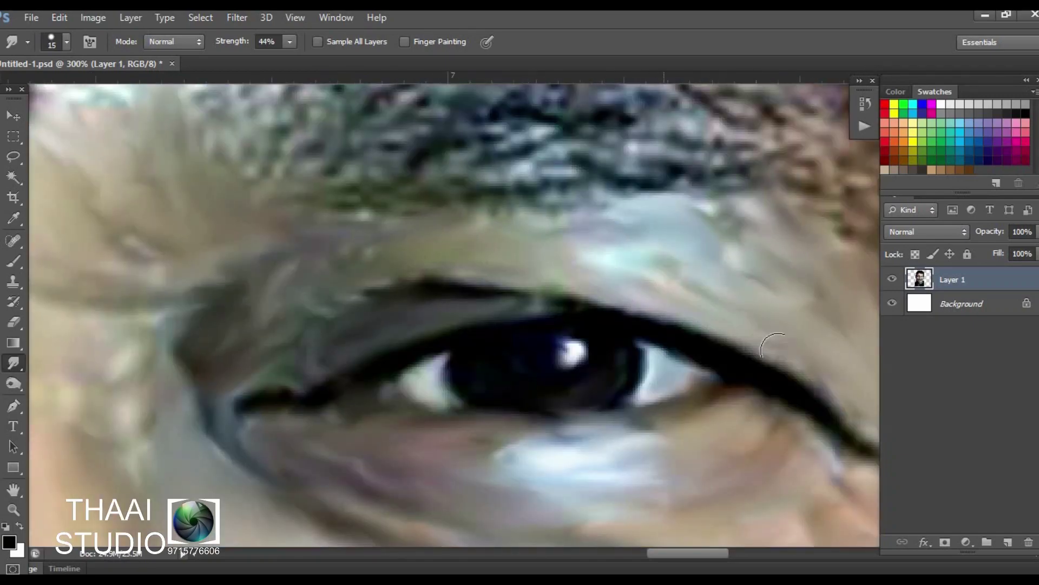
key(ctrl+minus)
key(ctrl+minus)
key(ctrl+minus)
key(ctrl+plus)
key(ctrl+plus)
key(ctrl+plus)
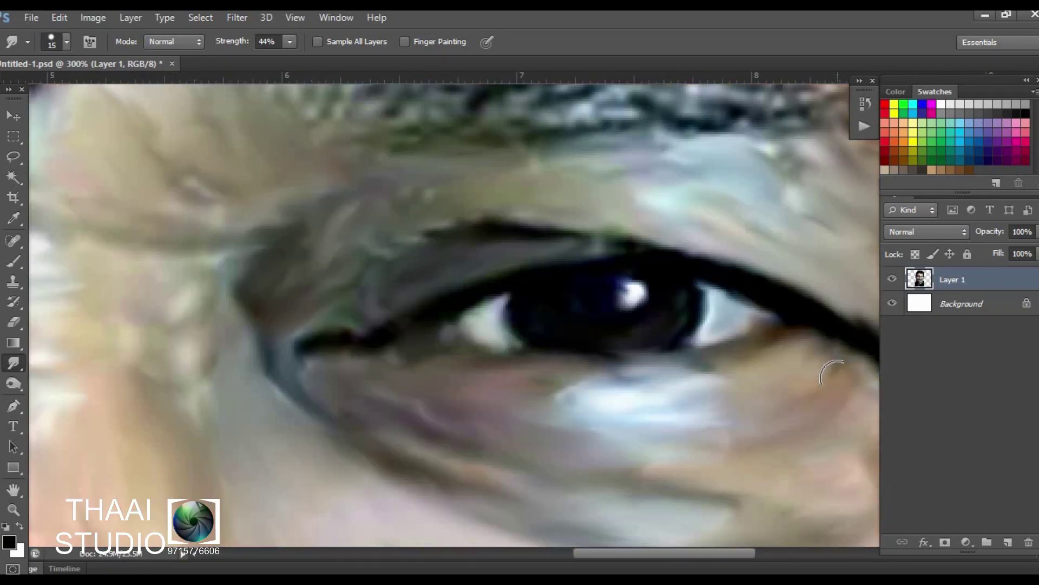
scroll(650, 289, up, 3)
scroll(650, 289, left, 2)
scroll(649, 289, up, 2)
key(bracketleft)
key(bracketleft)
key(bracketleft)
mouse_move(444, 216)
mouse_down()
mouse_move(563, 255)
mouse_move(440, 232)
mouse_up()
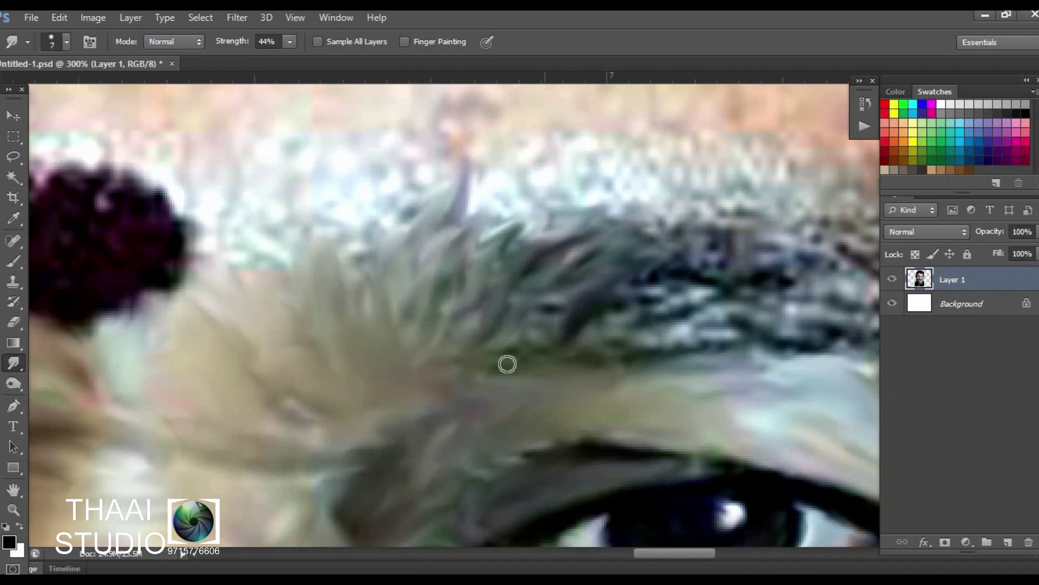
mouse_move(507, 364)
mouse_down()
mouse_move(747, 227)
mouse_move(666, 216)
mouse_move(680, 285)
mouse_move(382, 311)
mouse_move(789, 304)
mouse_up()
scroll(659, 190, down, 1)
scroll(658, 190, right, 3)
scroll(671, 353, right, 2)
scroll(671, 353, up, 1)
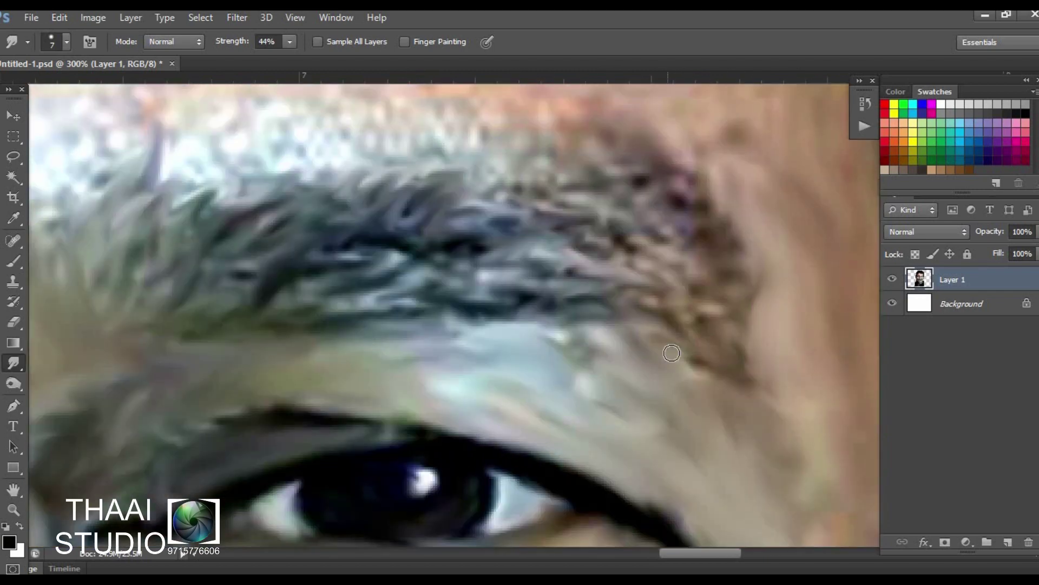
mouse_move(774, 267)
mouse_down()
mouse_move(612, 249)
mouse_move(625, 179)
mouse_move(747, 292)
mouse_up()
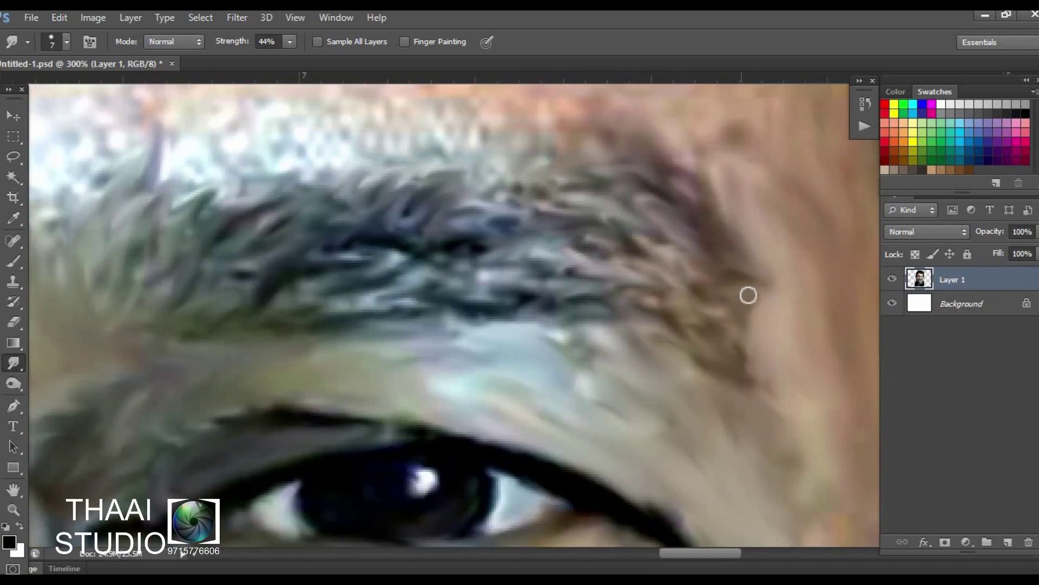
Smear the eyebrow hair along its flow toward the forehead with a wider brush
key(bracketright)
scroll(459, 203, up, 1)
scroll(460, 203, left, 3)
key(bracketright)
key(bracketright)
key(bracketright)
mouse_move(460, 203)
mouse_down()
mouse_move(483, 232)
mouse_move(547, 260)
mouse_move(545, 209)
mouse_up()
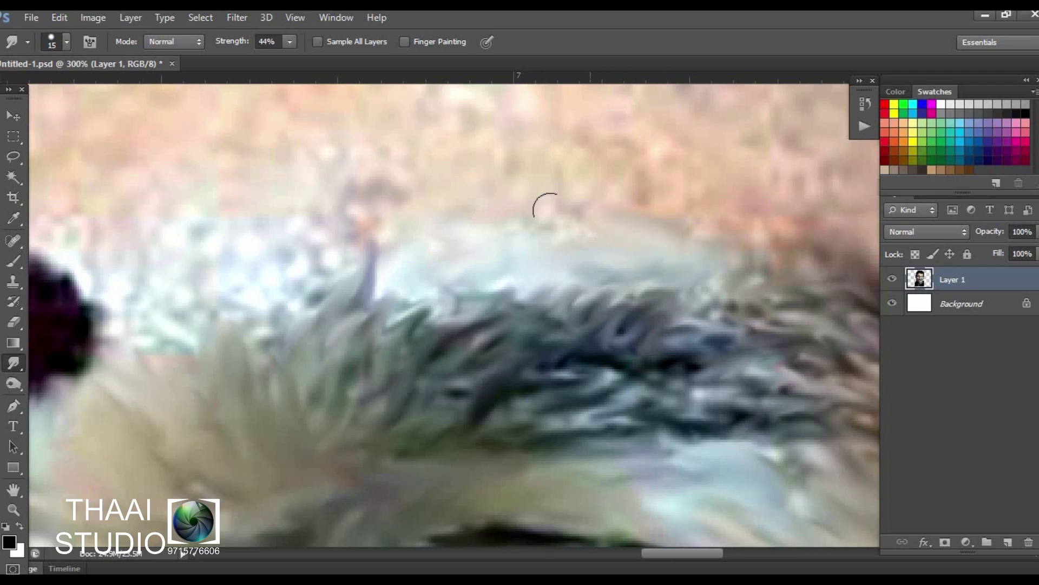
scroll(626, 184, right, 3)
drag(626, 184, 603, 244)
scroll(603, 243, left, 3)
scroll(603, 244, up, 1)
mouse_move(372, 348)
mouse_down()
mouse_move(441, 243)
mouse_move(361, 265)
mouse_up()
Soften the dark spot's edges and the hair beside it, then view the whole face
scroll(361, 265, down, 2)
scroll(361, 265, left, 3)
mouse_move(545, 225)
mouse_down()
mouse_move(568, 173)
mouse_move(535, 251)
mouse_up()
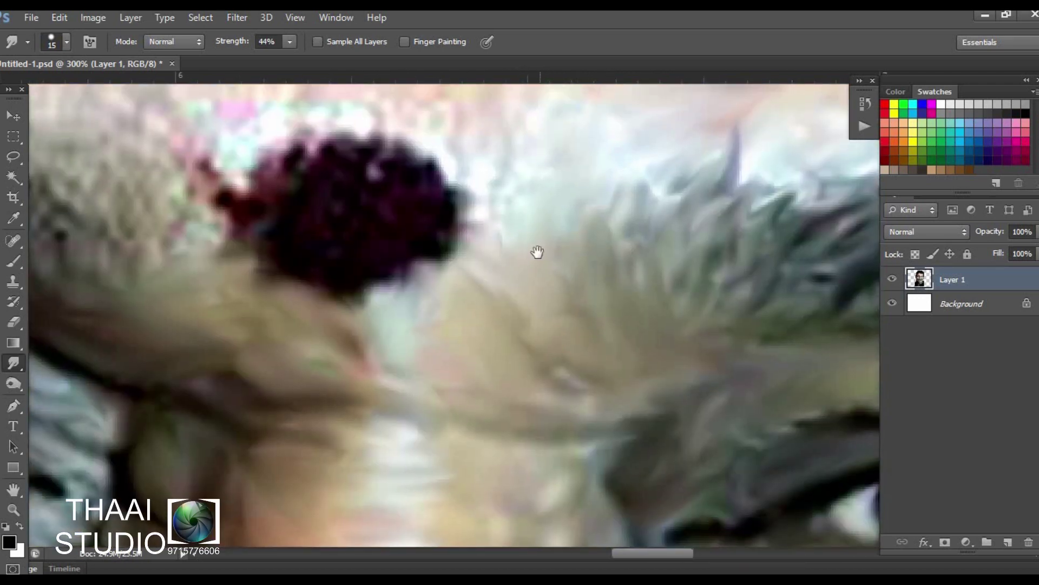
scroll(536, 251, up, 1)
scroll(538, 269, left, 3)
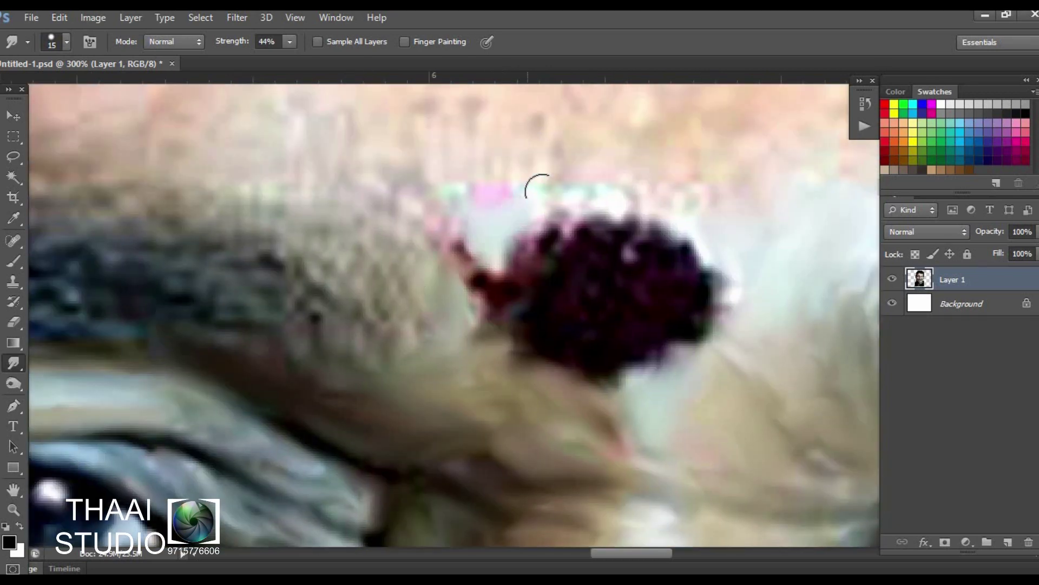
drag(539, 186, 567, 289)
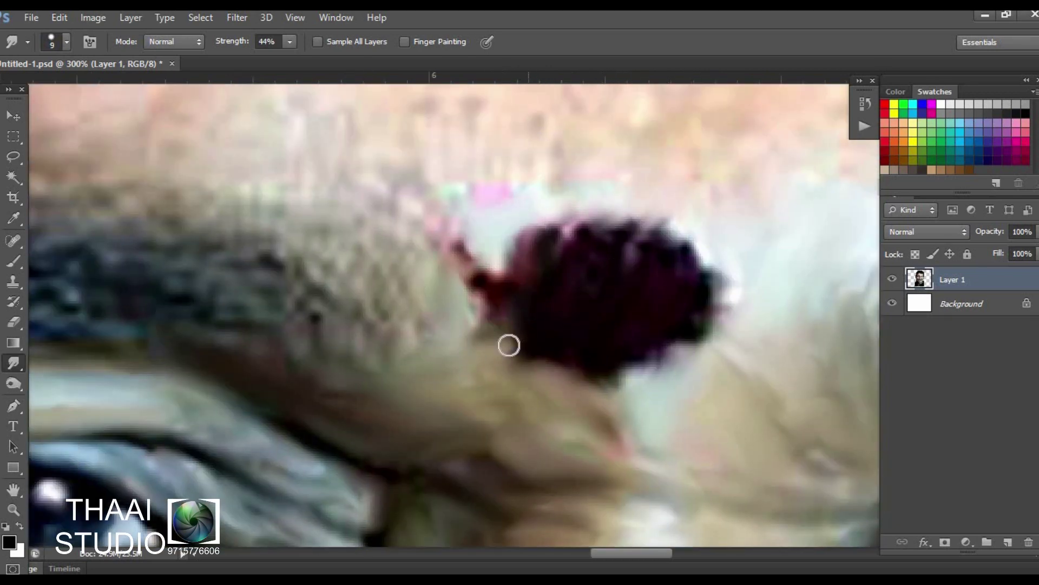
mouse_move(509, 345)
mouse_down()
mouse_move(680, 323)
mouse_move(589, 232)
mouse_move(518, 251)
mouse_move(479, 312)
mouse_up()
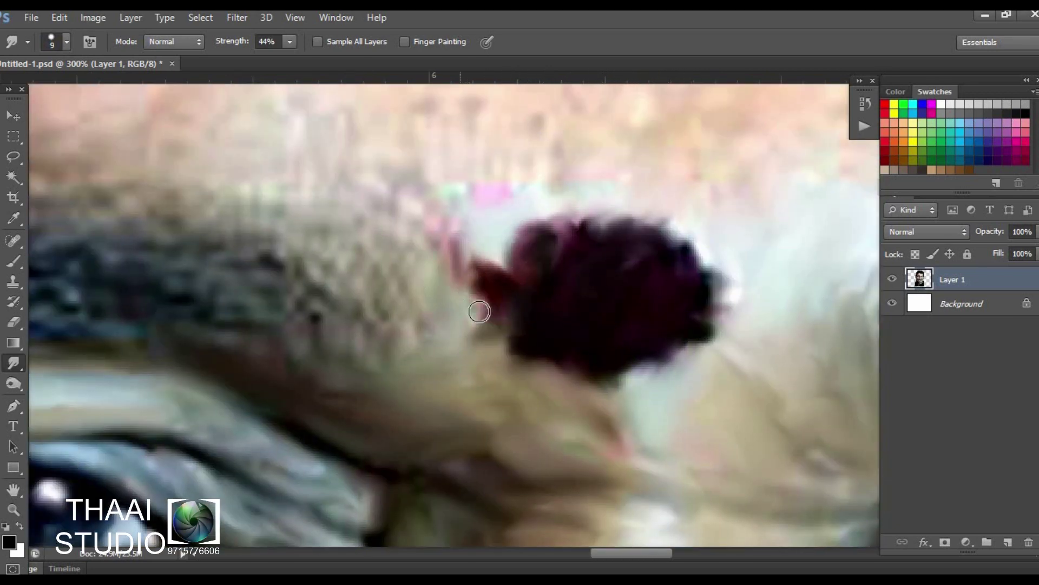
key(ctrl+0)
Sweep the eyebrow hairs into curved leftward streaks, from its outer end to its lower edge
scroll(746, 364, up, 5)
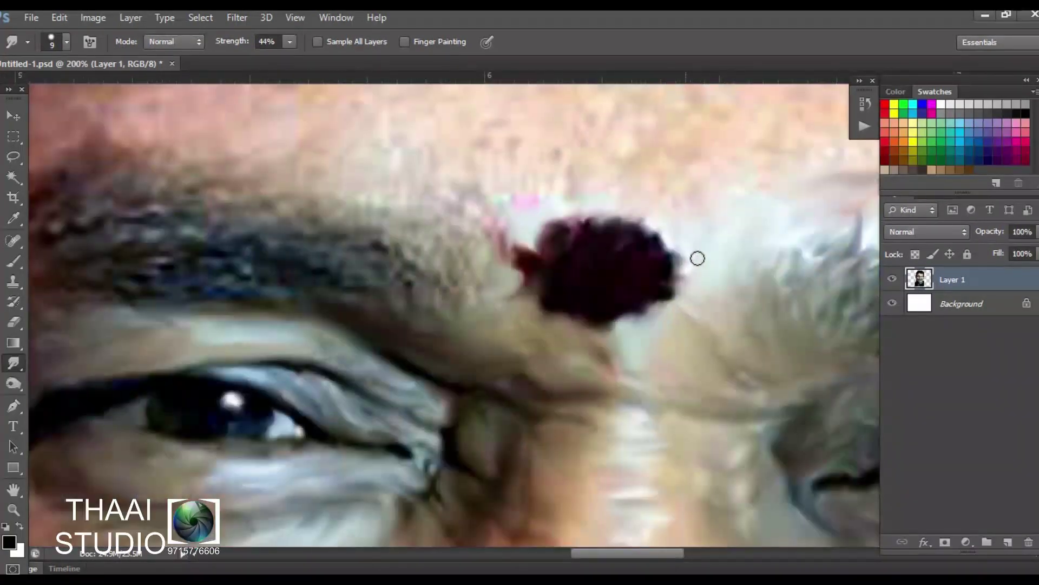
drag(696, 258, 686, 294)
scroll(278, 291, left, 2)
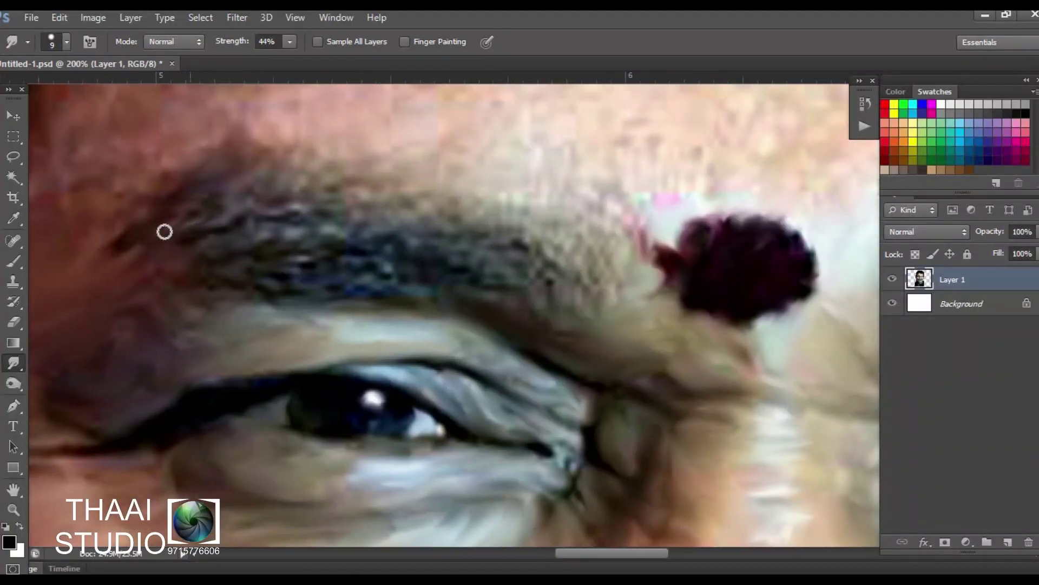
drag(252, 222, 198, 286)
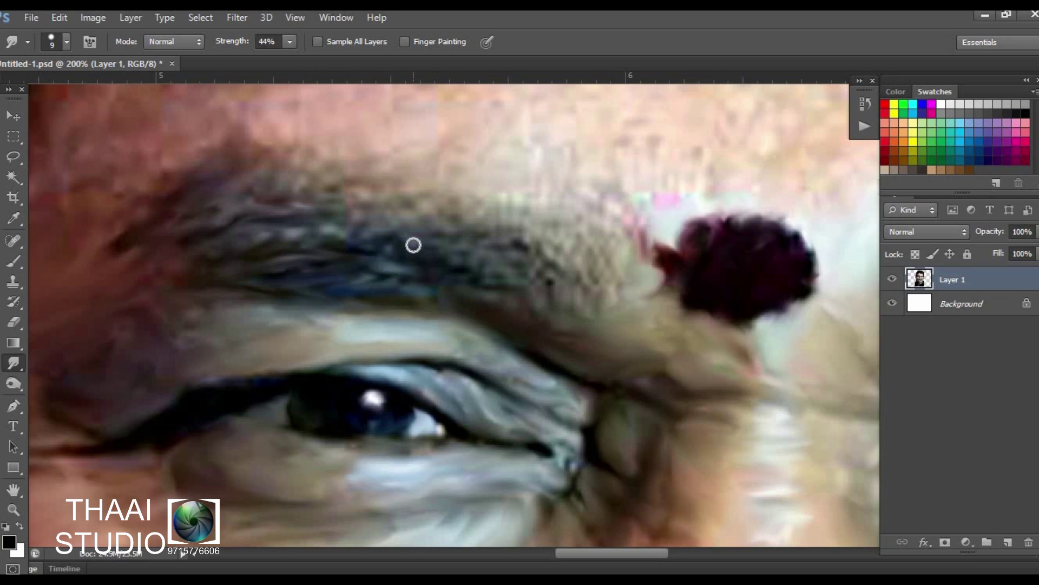
drag(579, 307, 621, 240)
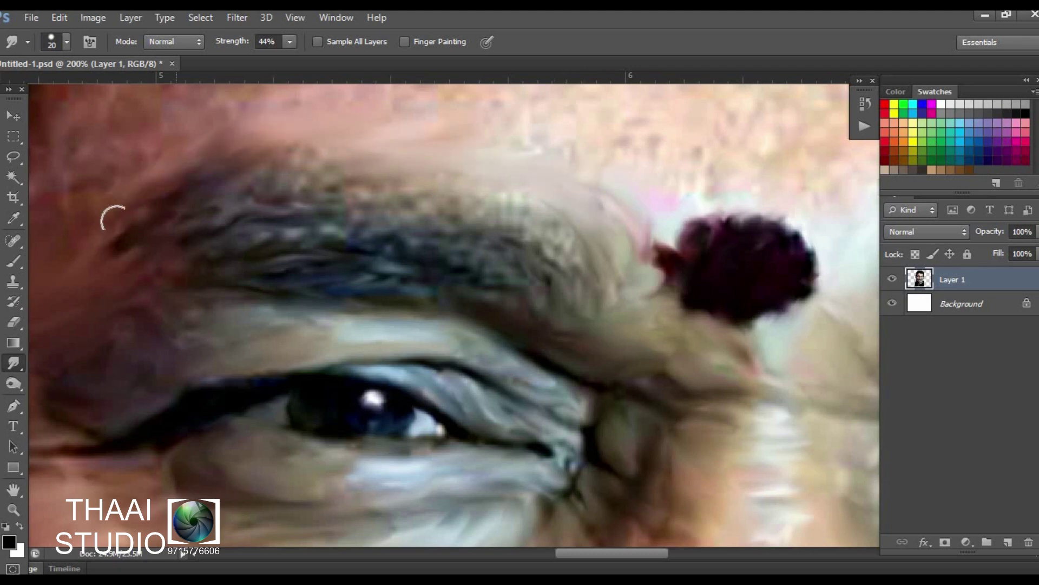
drag(111, 220, 154, 232)
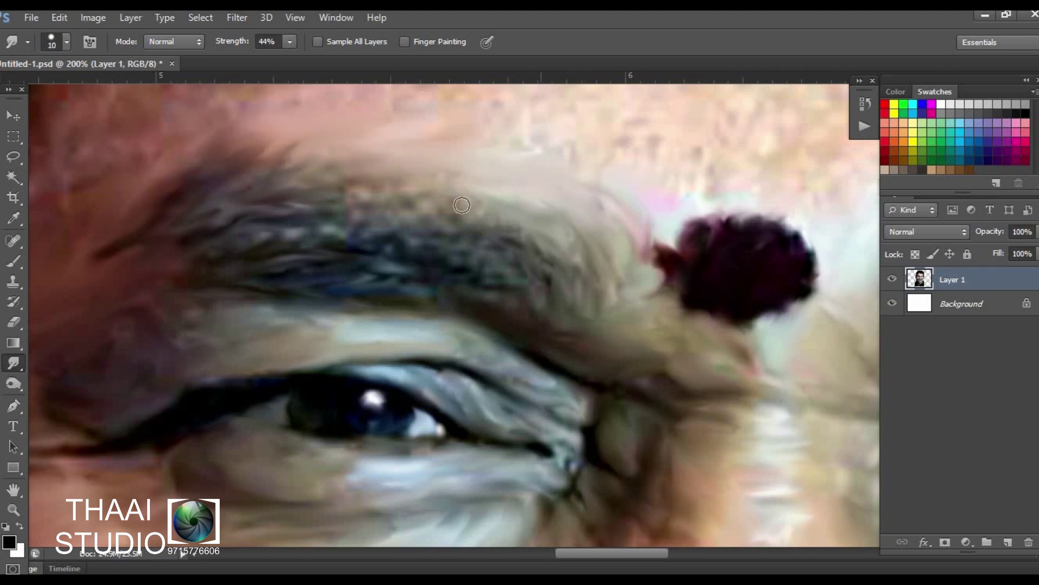
mouse_move(462, 204)
mouse_down()
mouse_move(325, 236)
mouse_move(230, 283)
mouse_up()
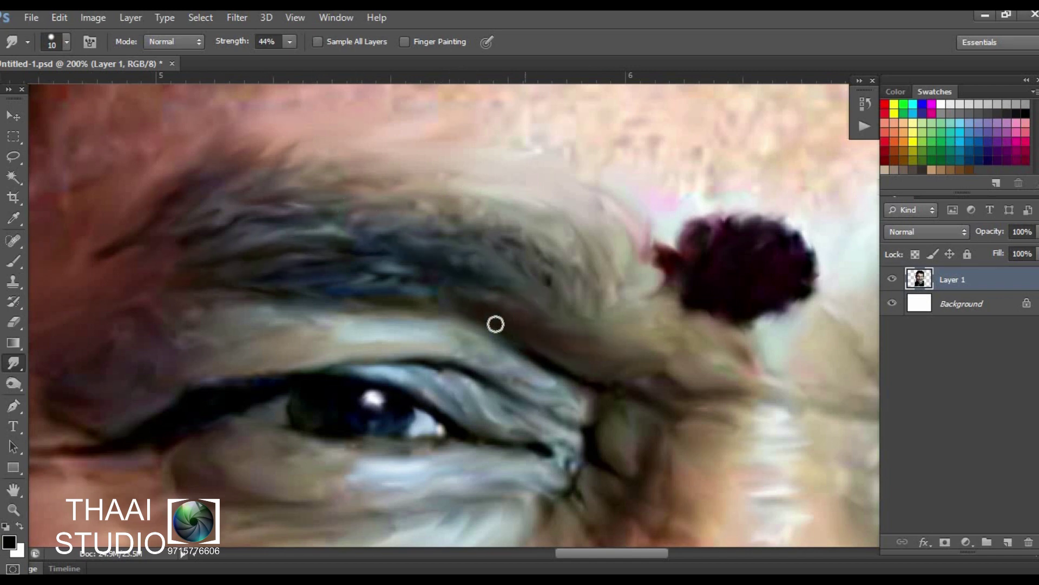
drag(495, 324, 301, 238)
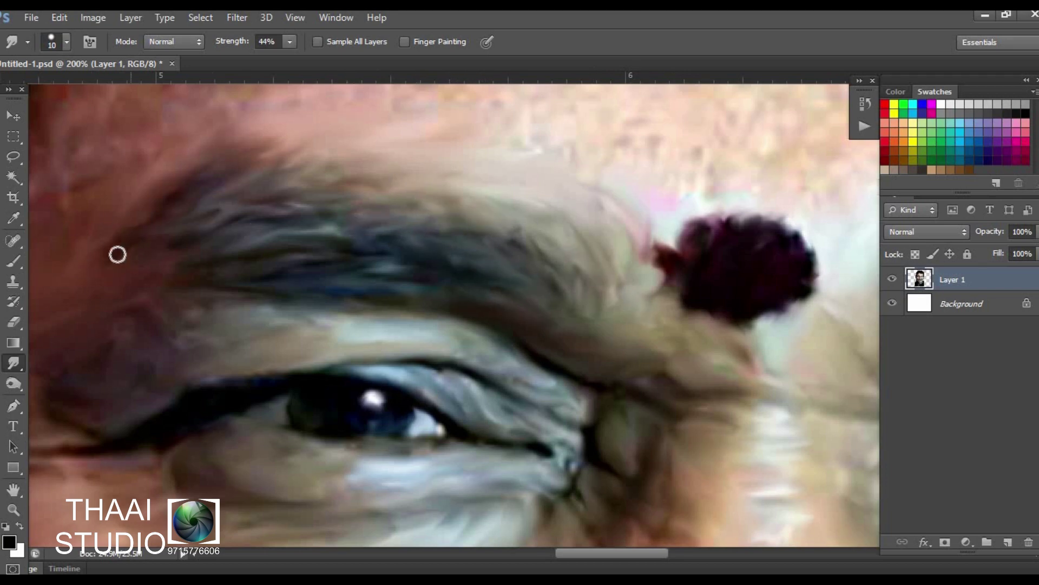
scroll(413, 366, up, 3)
scroll(413, 366, right, 5)
key(bracketright)
key(bracketright)
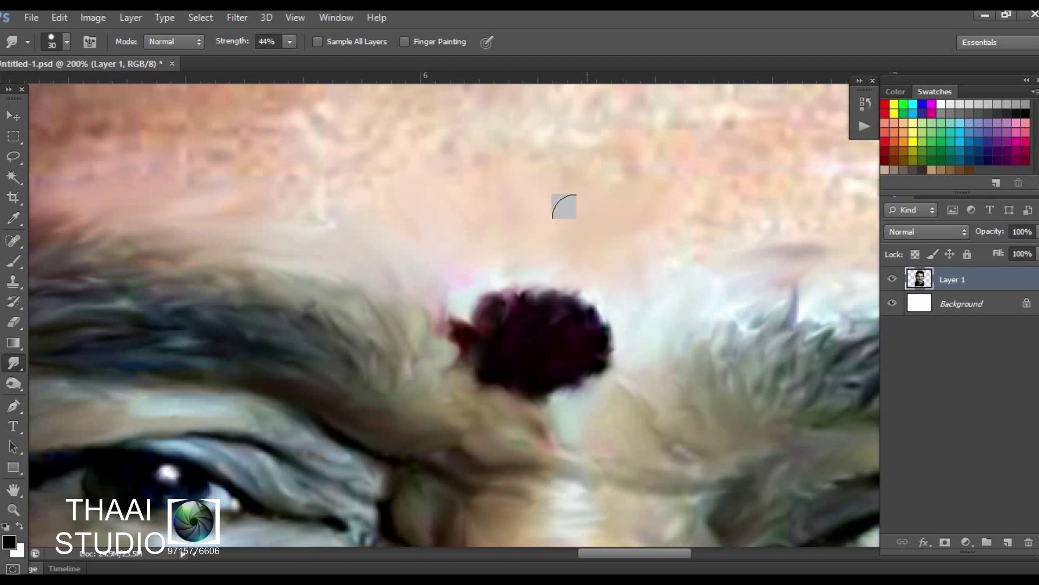
Smudge the forehead skin above the brow and streak the eyebrow hairs upward and leftward
scroll(541, 211, left, 5)
scroll(542, 211, up, 1)
scroll(668, 197, left, 3)
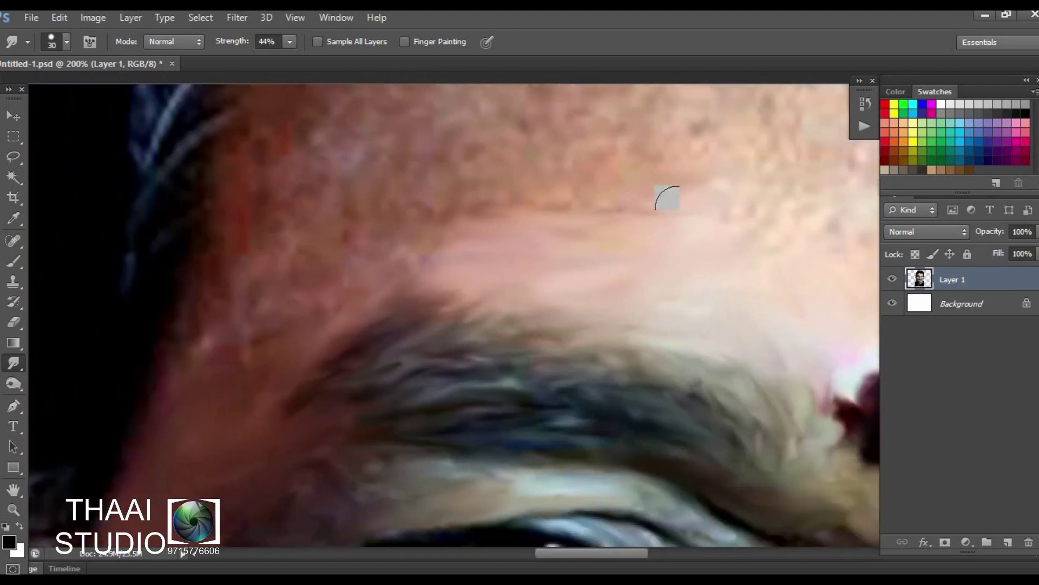
scroll(455, 283, left, 5)
scroll(529, 267, up, 2)
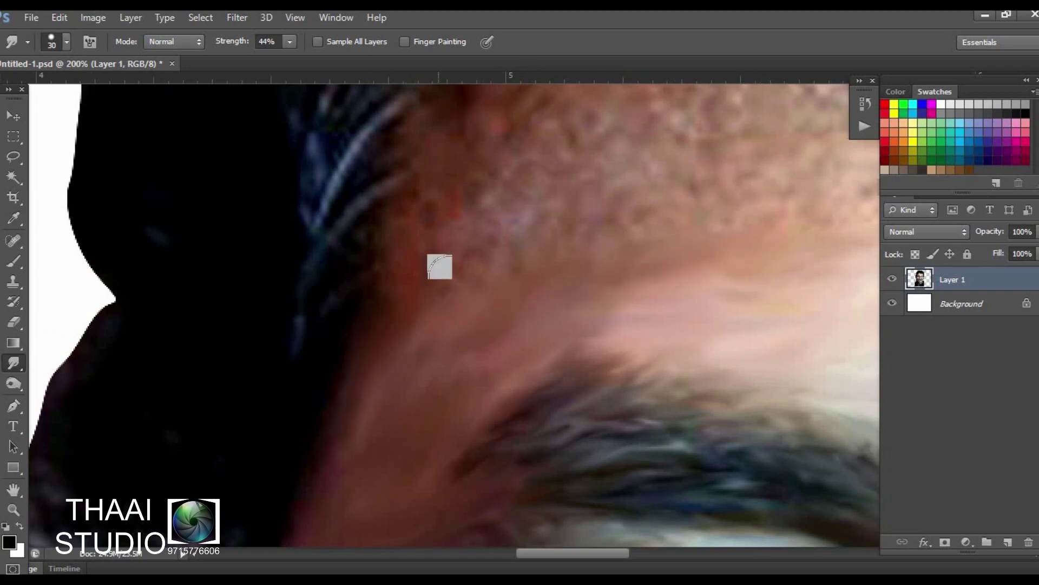
scroll(563, 174, up, 5)
scroll(564, 174, right, 3)
scroll(401, 334, down, 5)
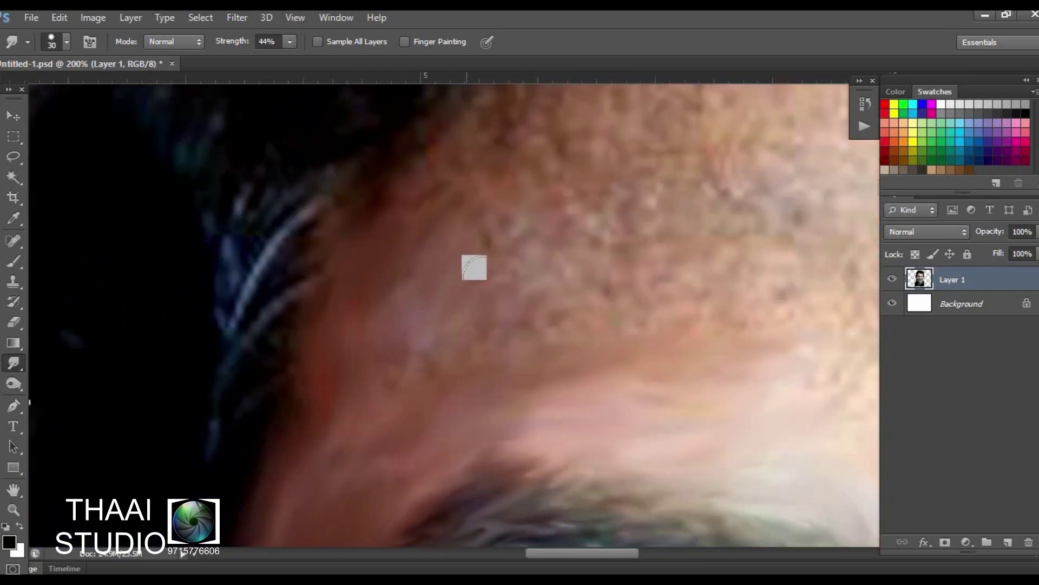
scroll(429, 162, down, 2)
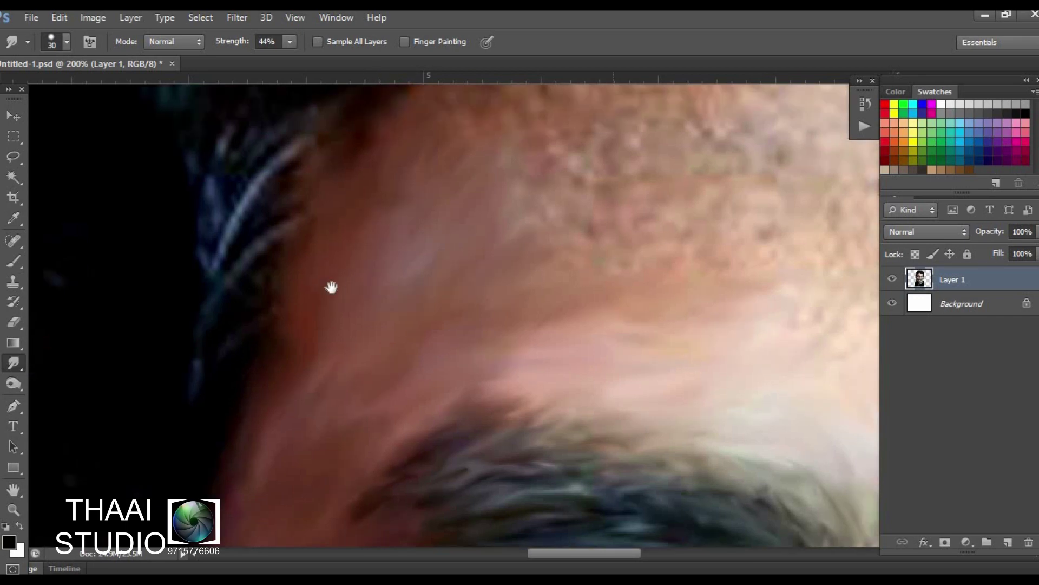
scroll(332, 285, down, 3)
scroll(278, 301, right, 5)
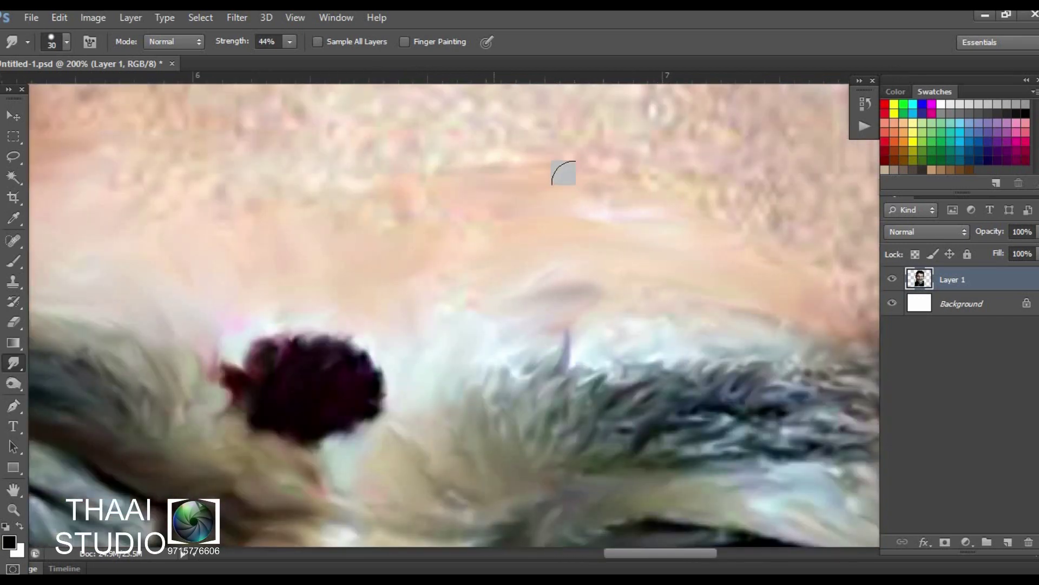
scroll(522, 169, left, 5)
scroll(583, 227, right, 8)
scroll(582, 226, up, 2)
scroll(583, 226, down, 1)
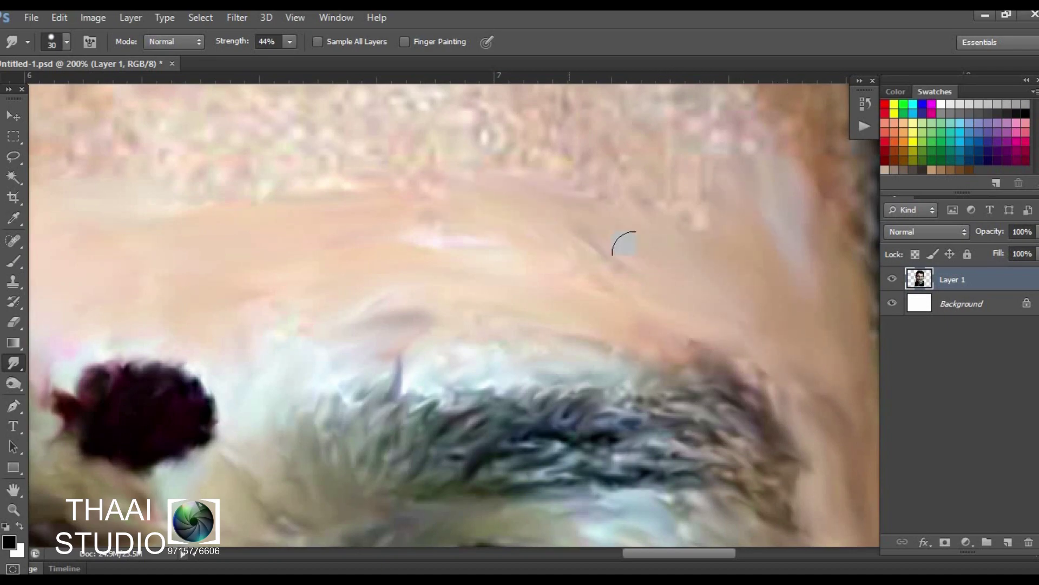
drag(622, 239, 487, 244)
scroll(677, 352, down, 2)
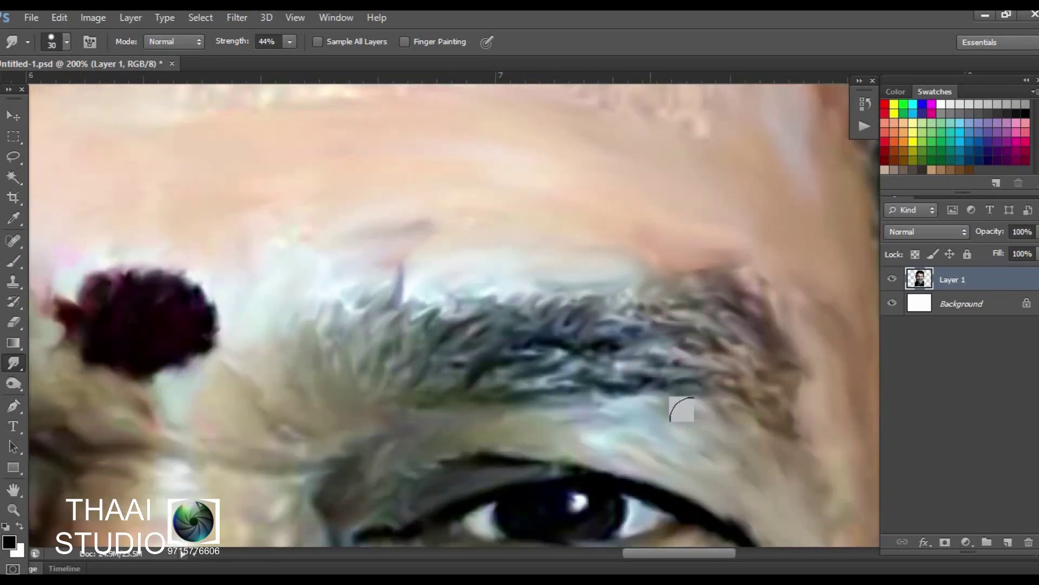
scroll(704, 286, down, 2)
drag(642, 261, 644, 212)
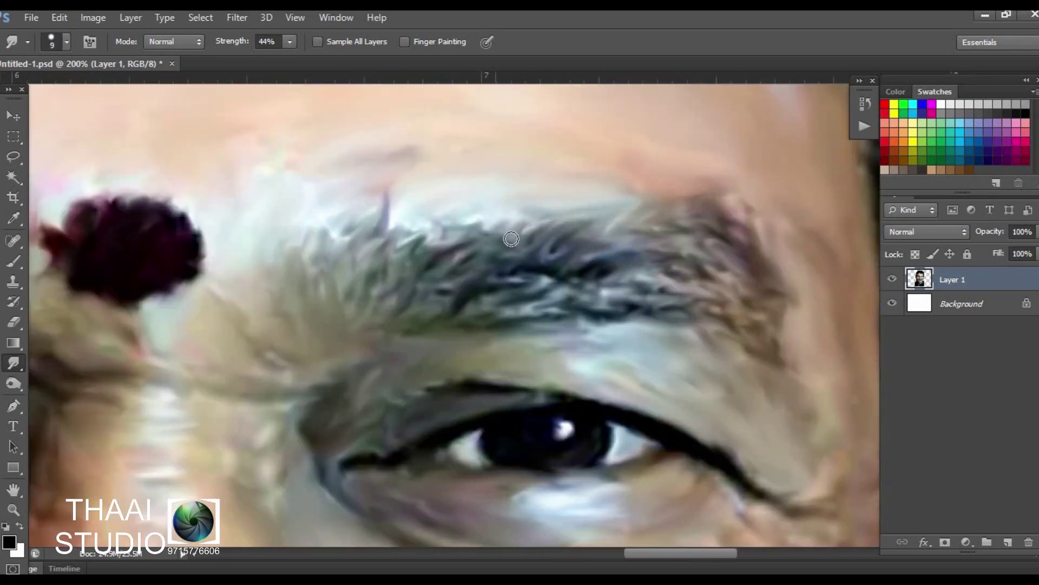
drag(511, 238, 406, 261)
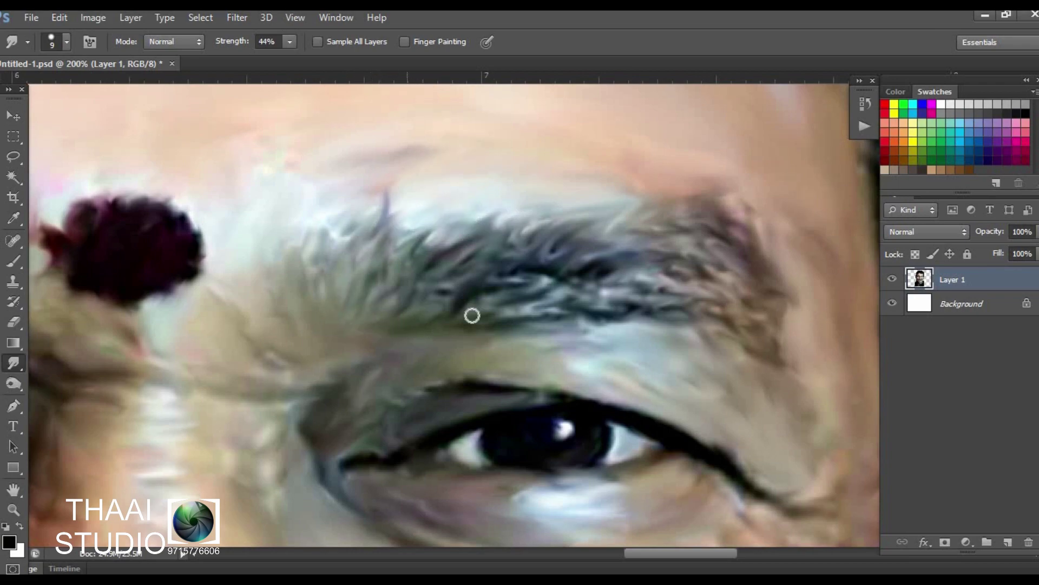
With a larger smudge brush, smooth the whole forehead in broad painted bands
drag(737, 135, 699, 351)
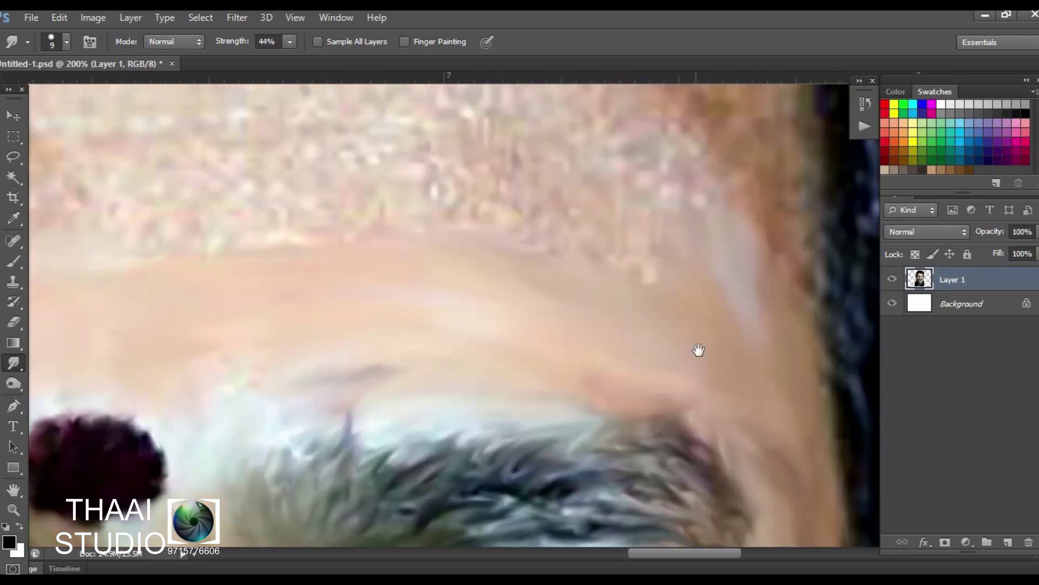
key(ctrl+minus)
key(bracketright)
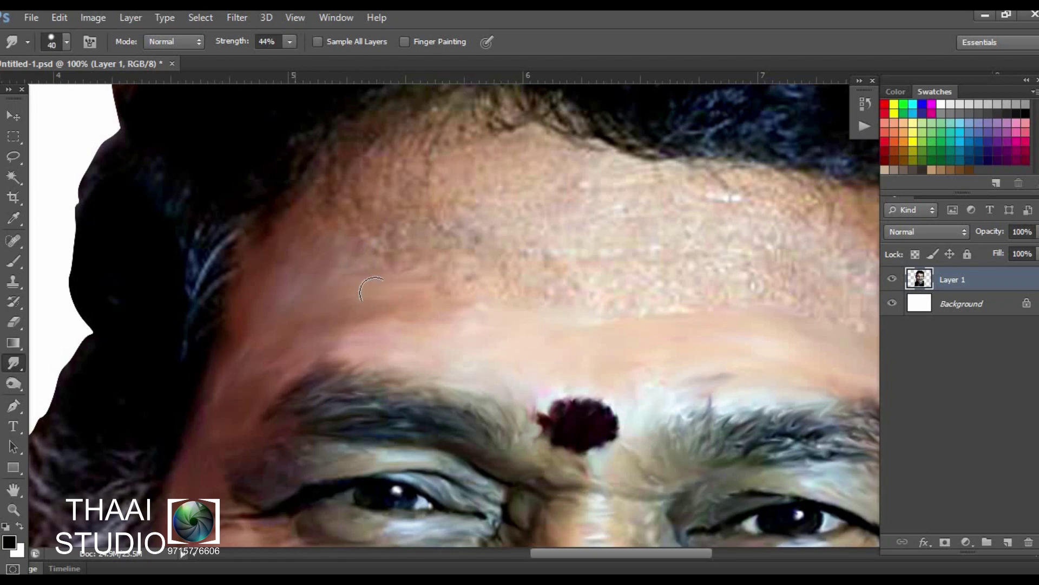
drag(520, 278, 457, 286)
mouse_move(715, 292)
mouse_down()
mouse_move(788, 274)
mouse_move(487, 233)
mouse_move(691, 209)
mouse_move(615, 178)
mouse_up()
key(bracketright)
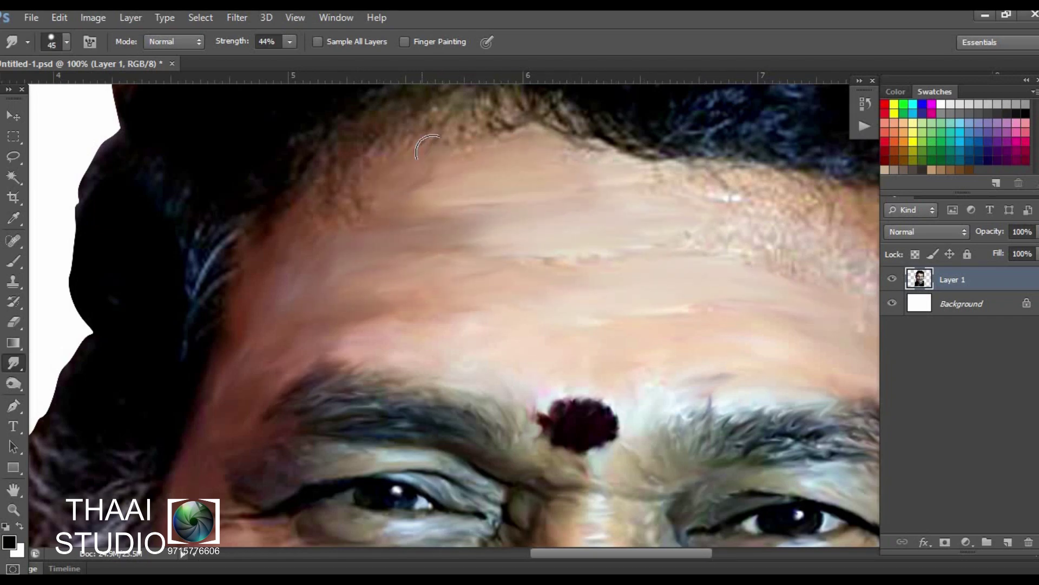
drag(327, 256, 192, 300)
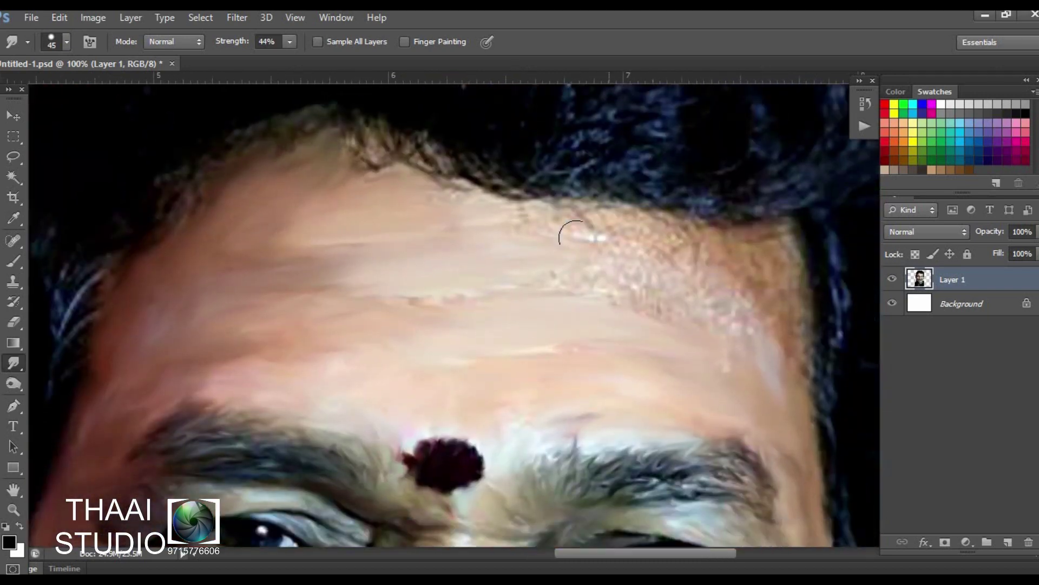
mouse_move(571, 233)
mouse_down()
mouse_move(720, 292)
mouse_move(801, 265)
mouse_move(656, 283)
mouse_move(521, 266)
mouse_up()
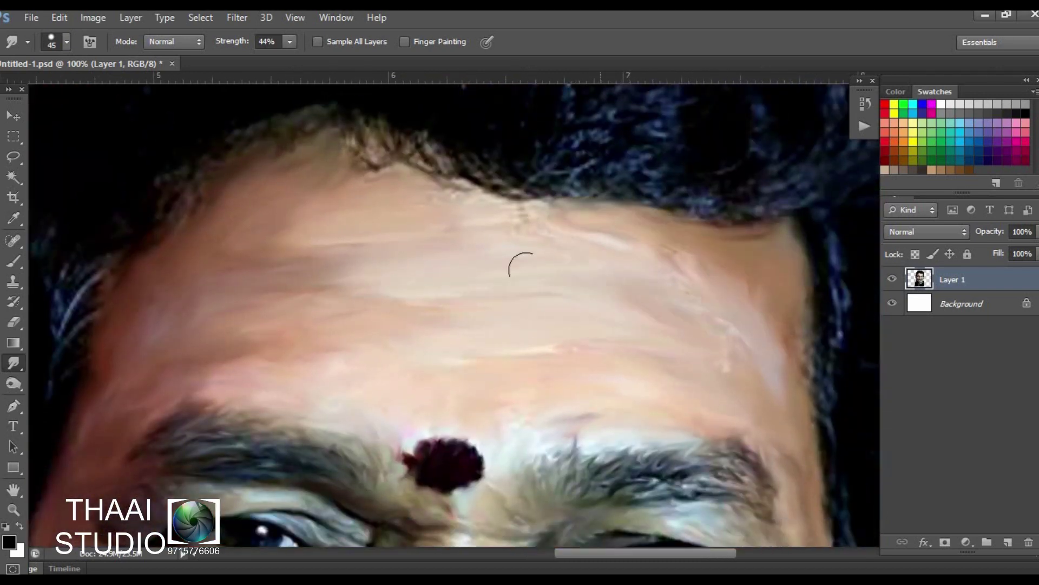
scroll(659, 301, down, 2)
scroll(564, 225, down, 3)
scroll(597, 273, down, 1)
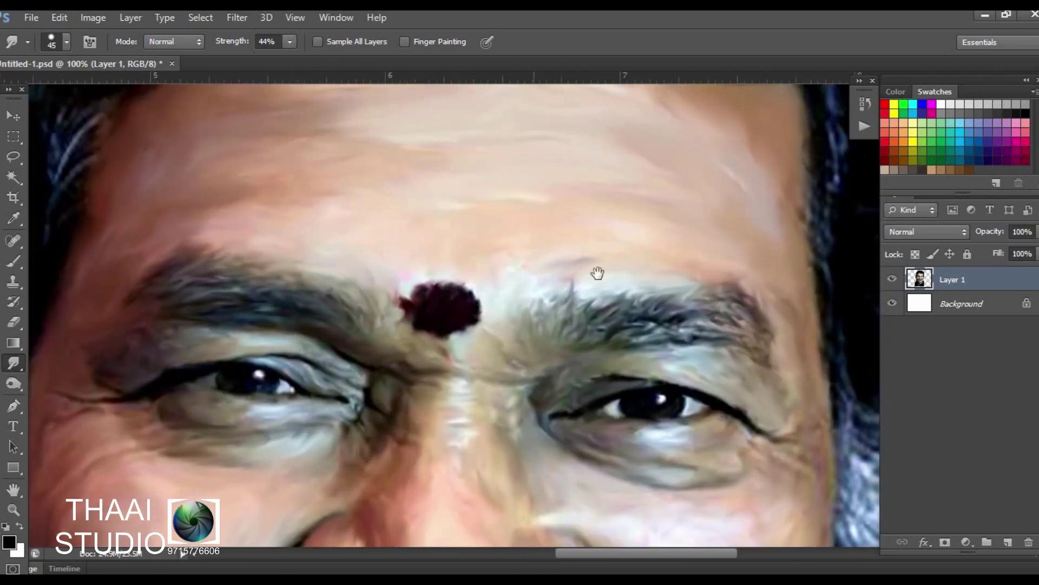
scroll(434, 193, down, 3)
scroll(560, 339, up, 2)
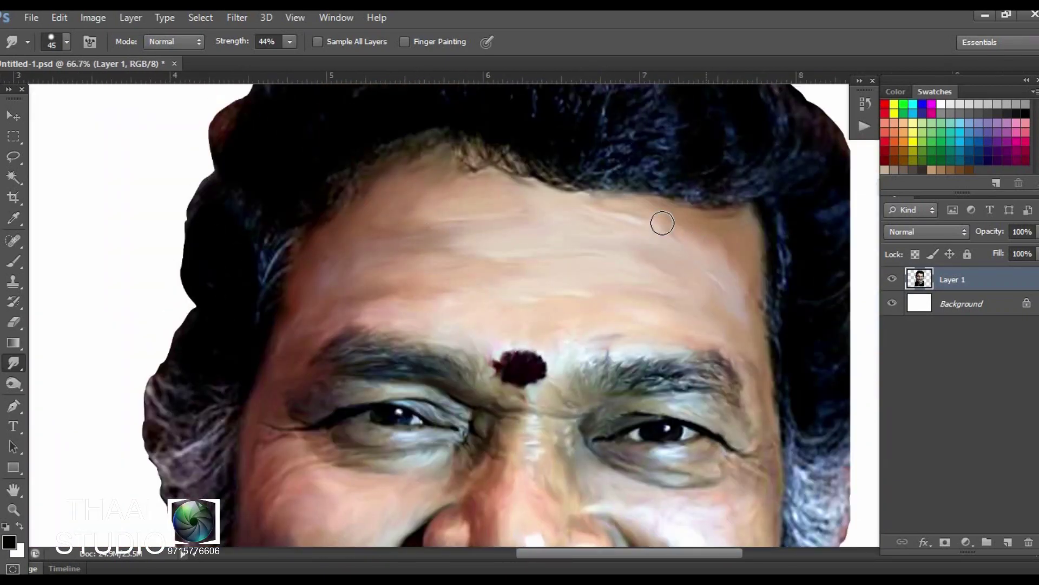
scroll(595, 222, down, 6)
scroll(622, 227, up, 2)
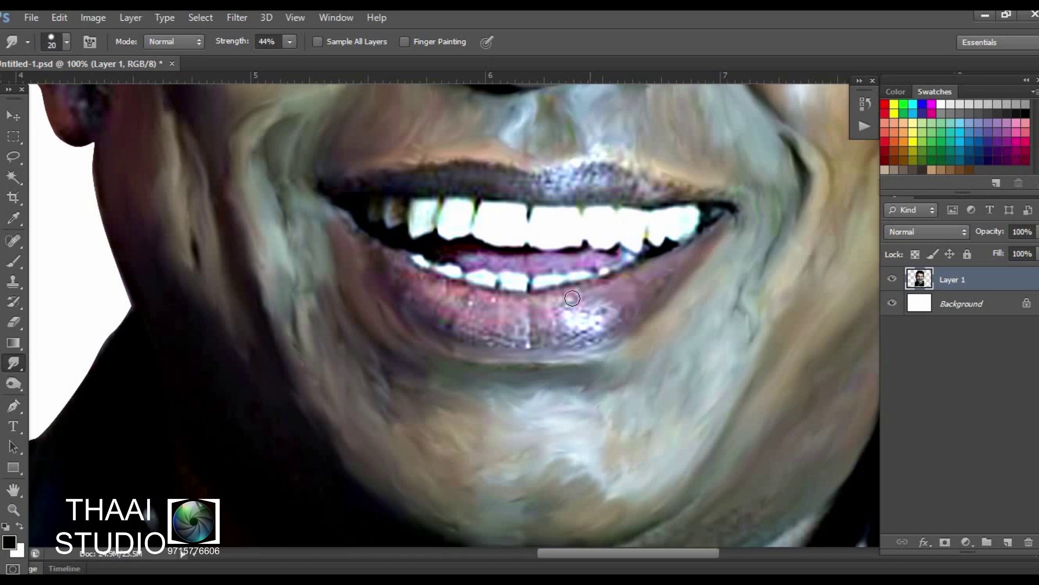
Smear the sparkly lower-lip texture smooth toward the right
drag(541, 345, 595, 316)
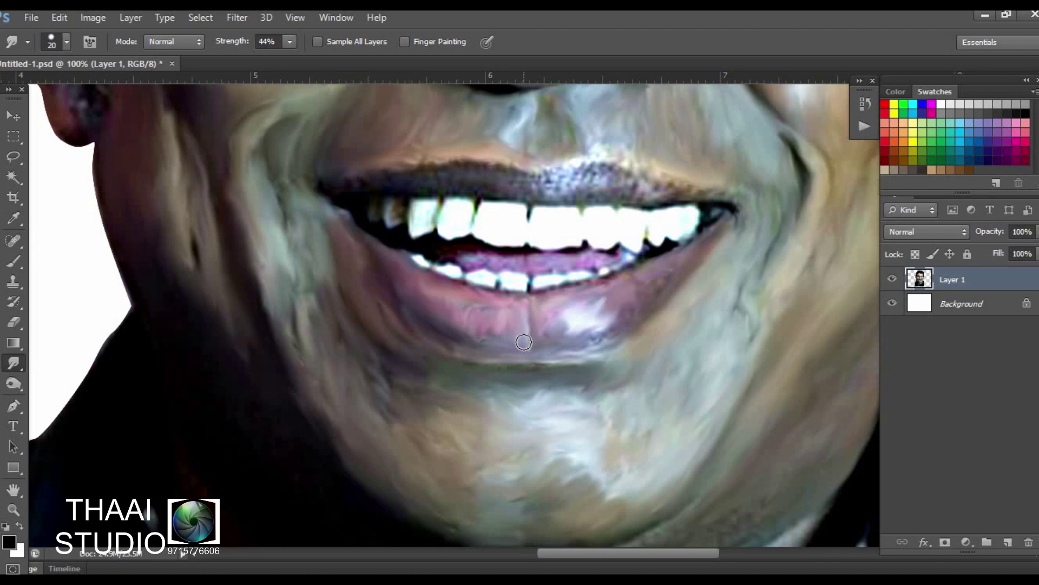
drag(498, 333, 627, 313)
scroll(508, 351, up, 1)
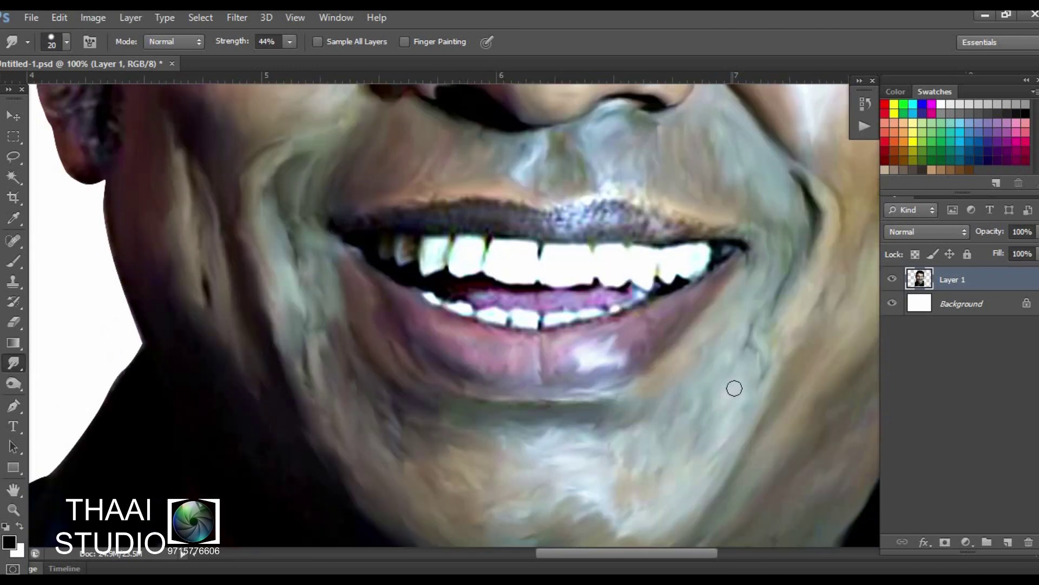
Zoom closer and smooth the upper-lip texture with a smaller smudge brush
key(ctrl+plus)
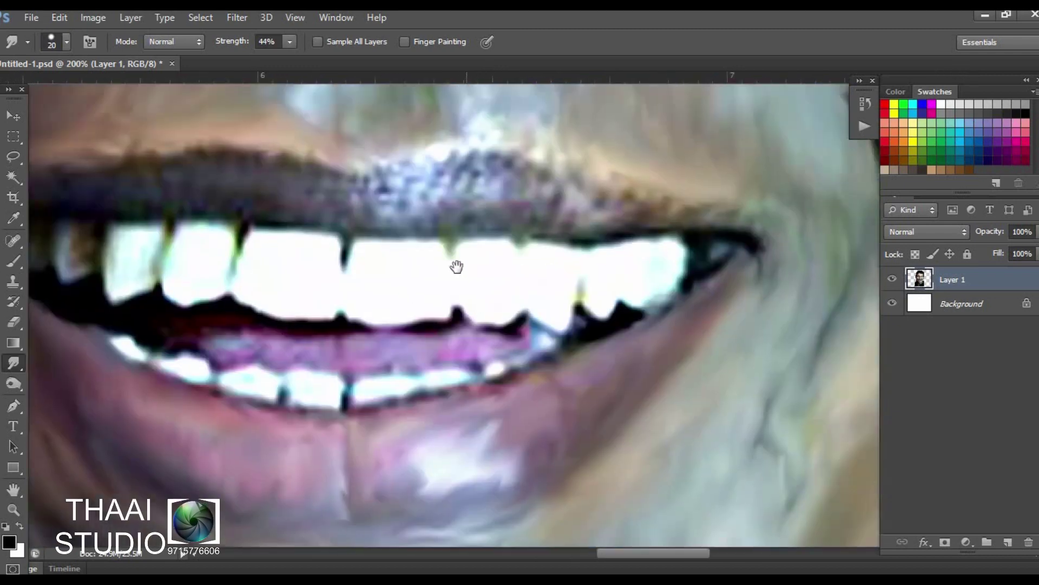
key(bracketleft)
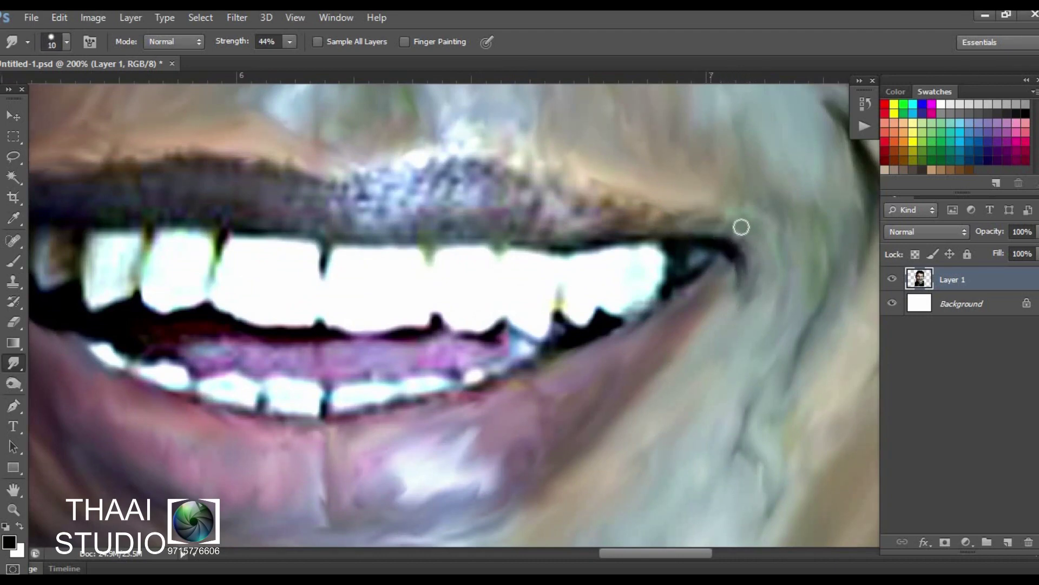
mouse_move(591, 194)
mouse_down()
mouse_move(440, 163)
mouse_move(394, 173)
mouse_move(377, 225)
mouse_move(538, 151)
mouse_move(596, 158)
mouse_up()
key(bracketright)
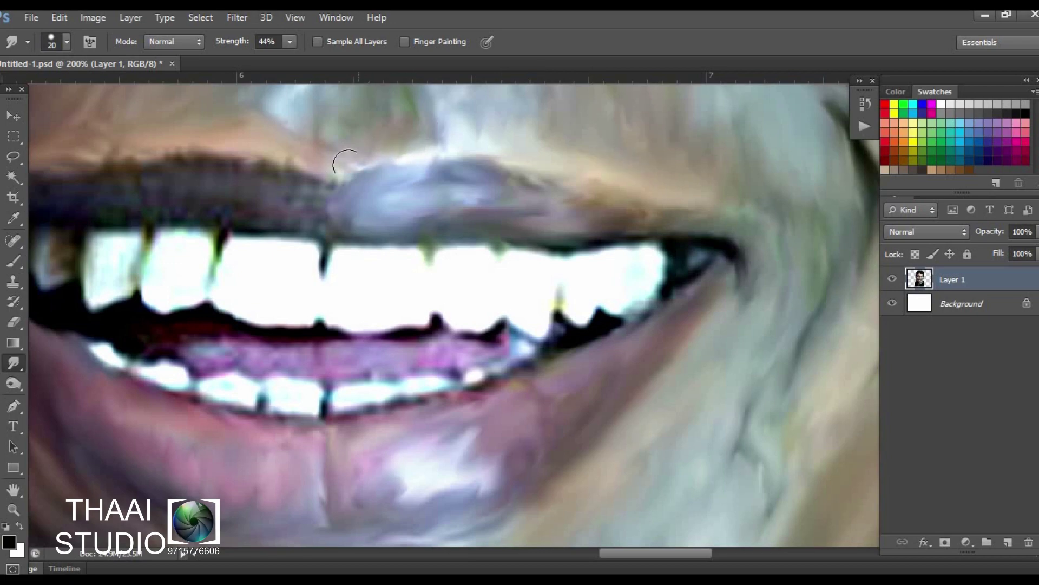
scroll(346, 162, left, 5)
scroll(596, 227, right, 1)
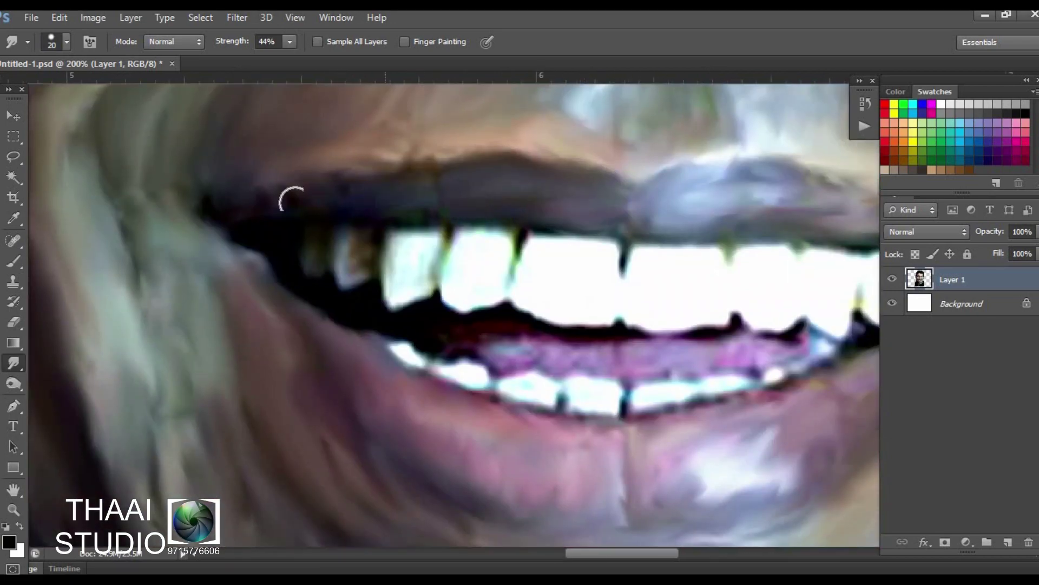
With a smaller brush, smear the upper and lower tooth edges into the gum line
key(ctrl+minus)
key(ctrl+minus)
key(ctrl+minus)
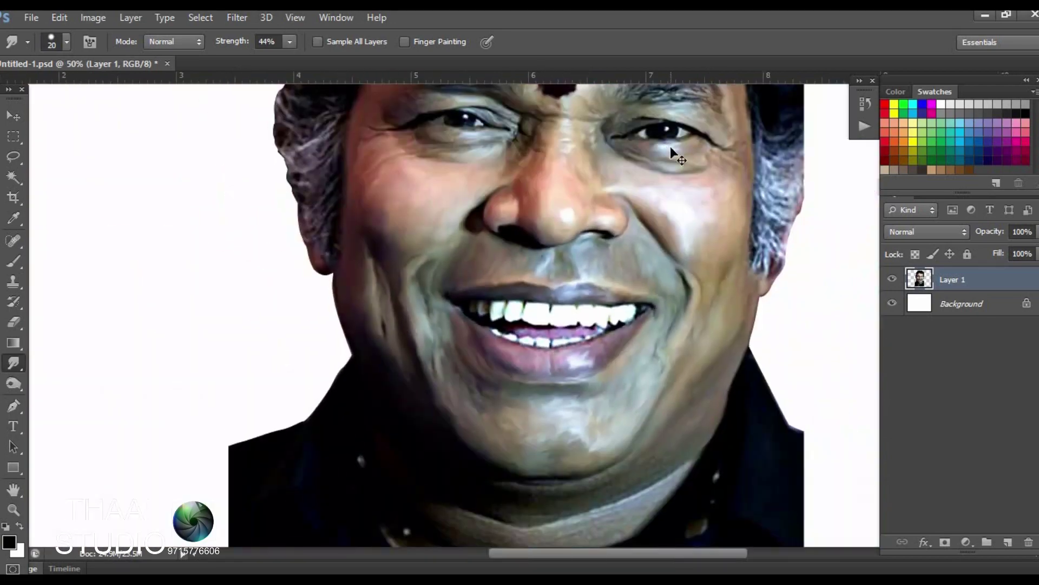
key(ctrl+plus)
key(ctrl+plus)
key(ctrl+plus)
scroll(482, 216, up, 3)
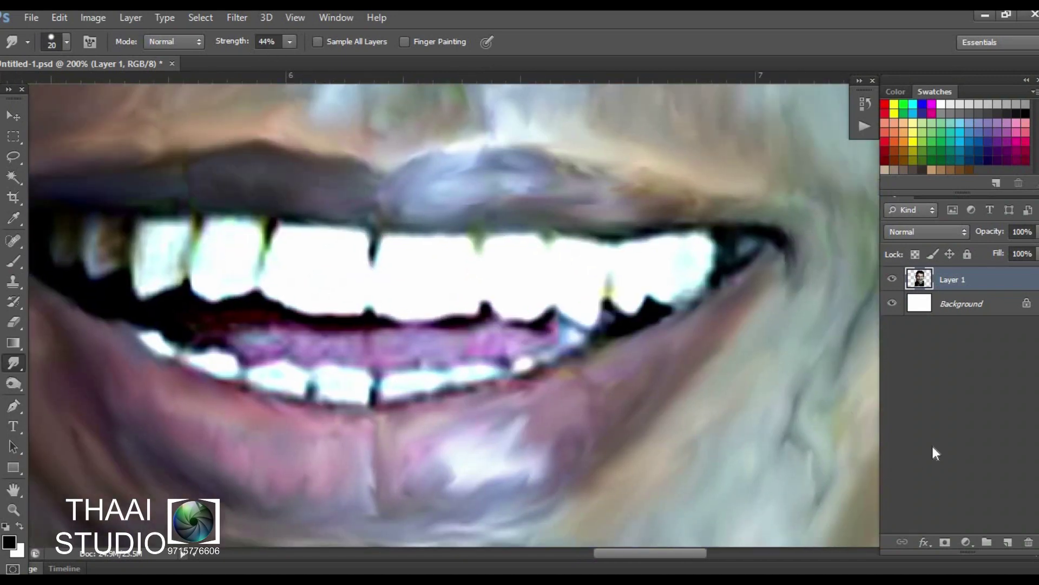
scroll(142, 179, left, 2)
scroll(142, 180, down, 1)
key(bracketleft)
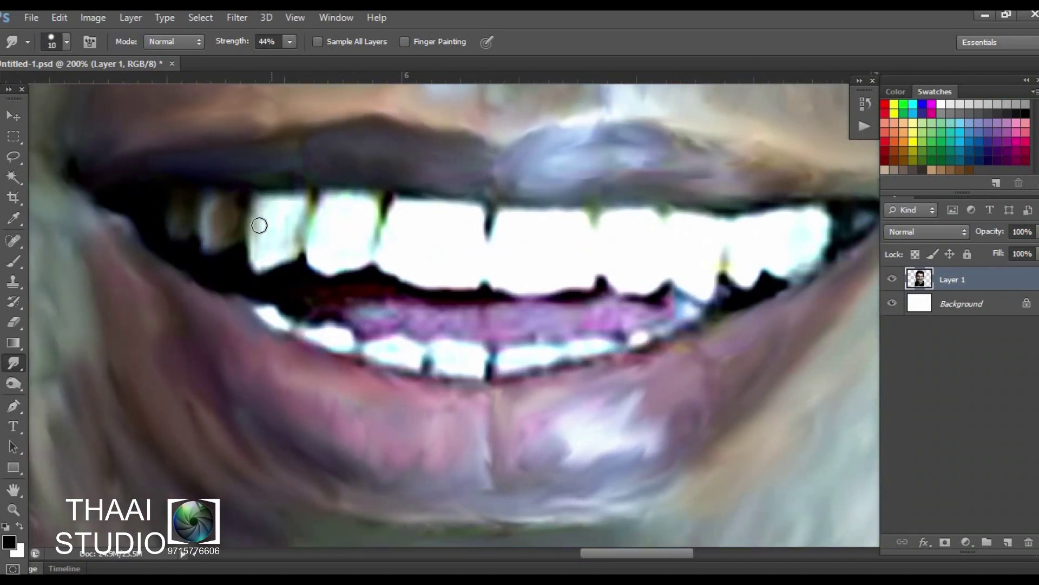
drag(259, 225, 299, 227)
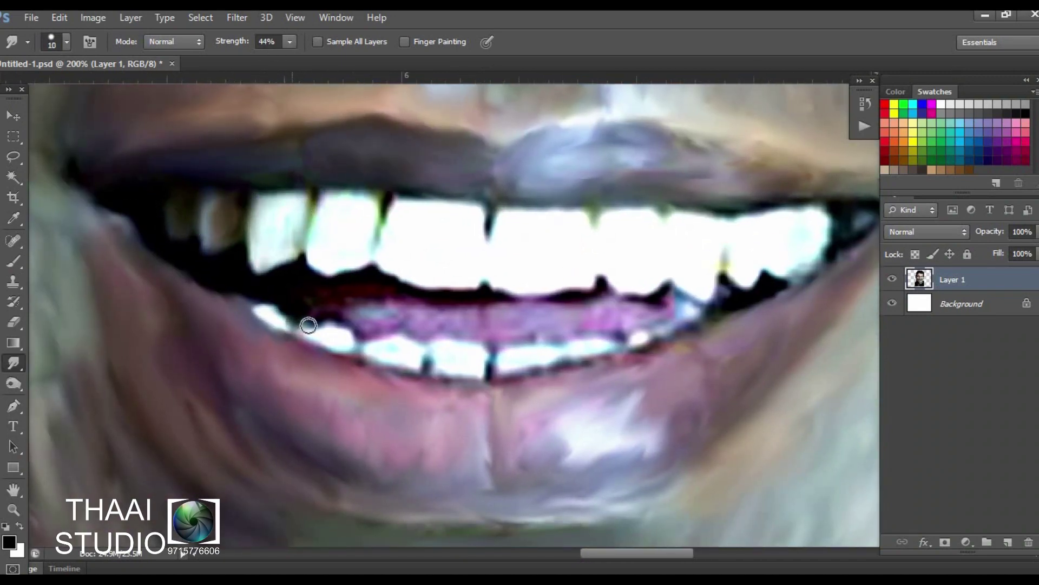
drag(309, 325, 347, 298)
drag(320, 197, 374, 216)
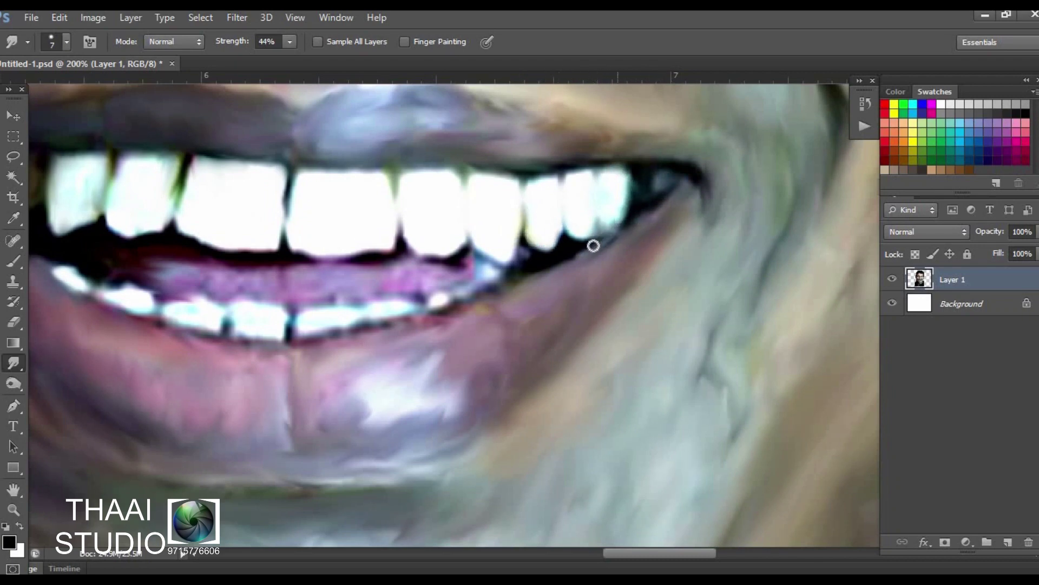
Slightly enlarge the brush and smudge along the lower gum line
key(bracketright)
key(bracketright)
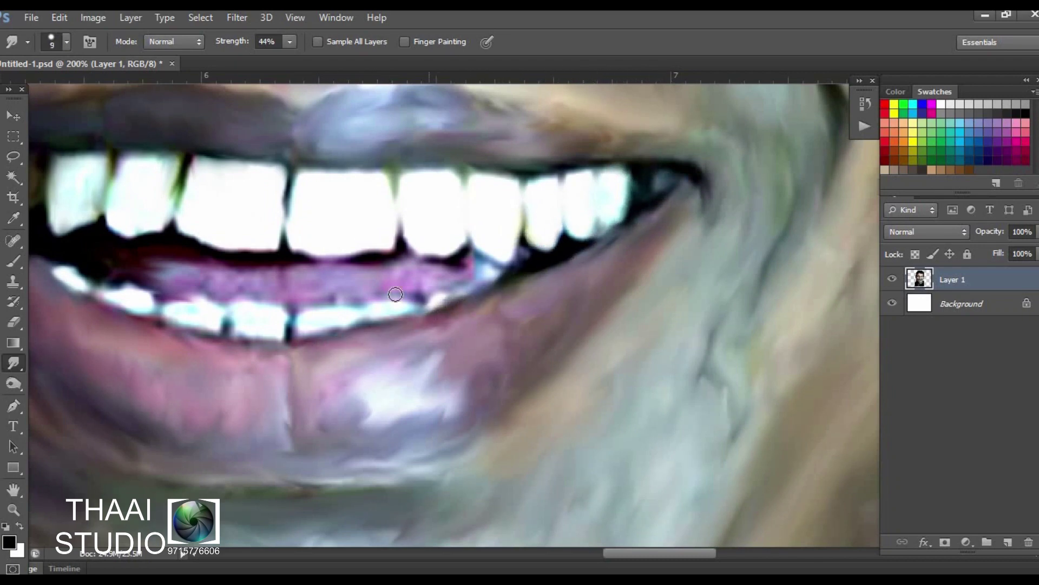
drag(462, 267, 325, 263)
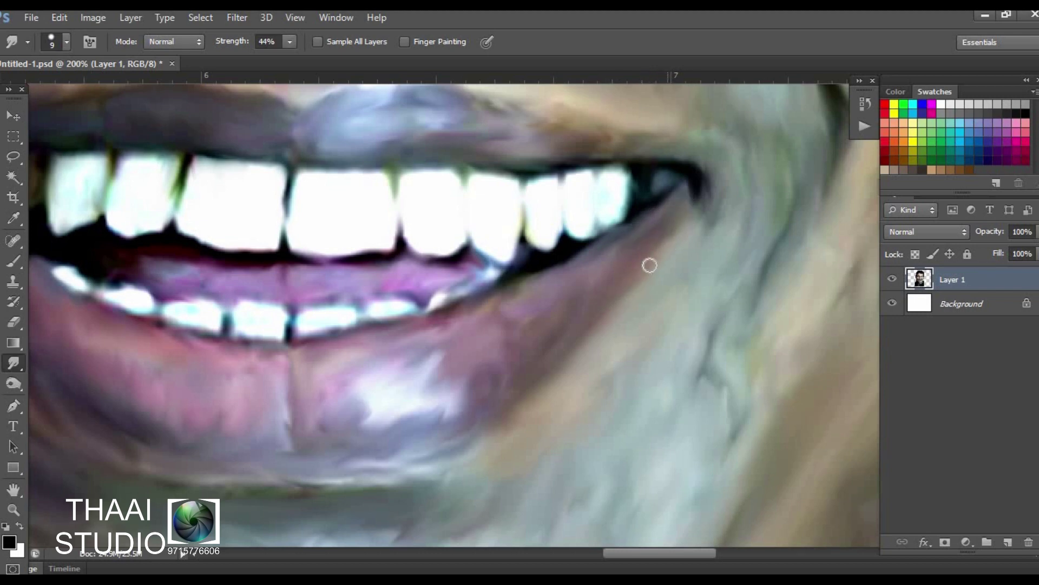
scroll(456, 408, down, 3)
scroll(576, 308, left, 5)
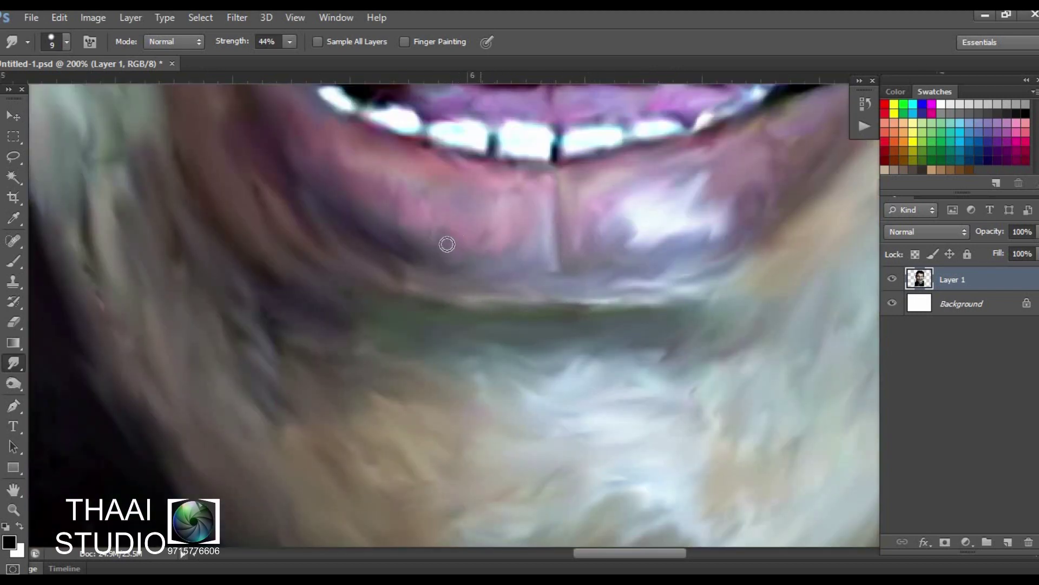
Enlarge the smudge brush and blend the bright curved band under the chin
scroll(423, 193, up, 3)
scroll(494, 273, left, 3)
scroll(494, 274, down, 2)
scroll(299, 267, up, 8)
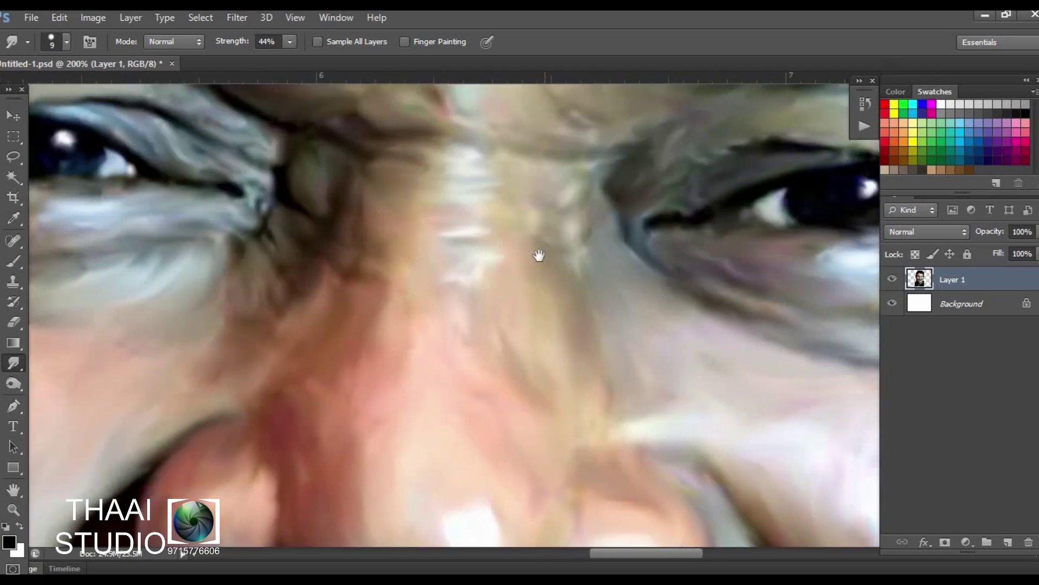
scroll(539, 255, right, 5)
scroll(539, 255, up, 3)
drag(649, 324, 626, 139)
key(bracketright)
key(bracketright)
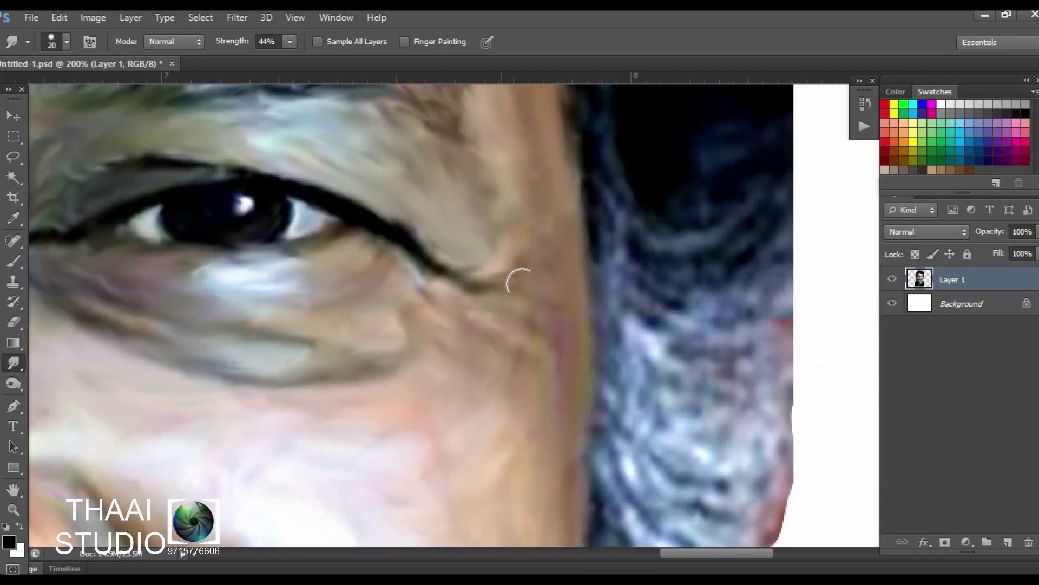
scroll(488, 379, down, 5)
scroll(423, 308, left, 1)
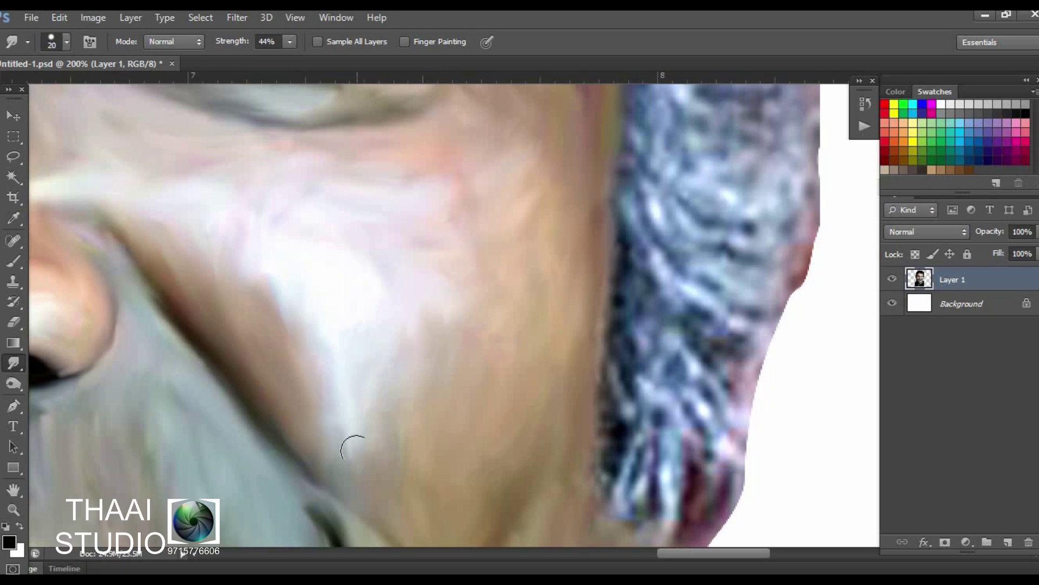
scroll(441, 290, down, 5)
scroll(562, 376, down, 5)
scroll(696, 222, left, 3)
key(bracketright)
key(bracketright)
key(bracketright)
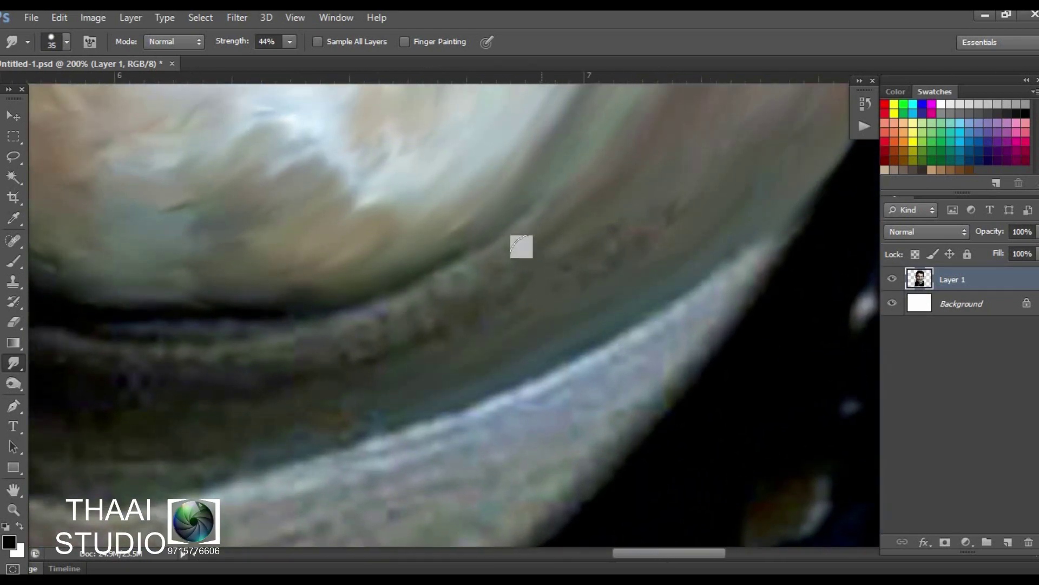
scroll(455, 302, down, 3)
scroll(454, 301, left, 3)
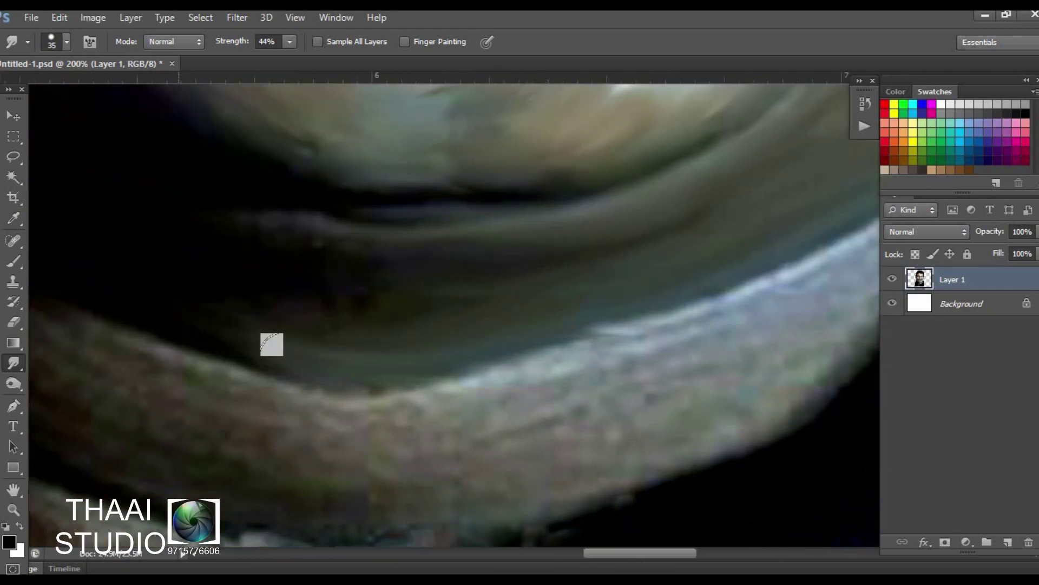
drag(490, 373, 640, 321)
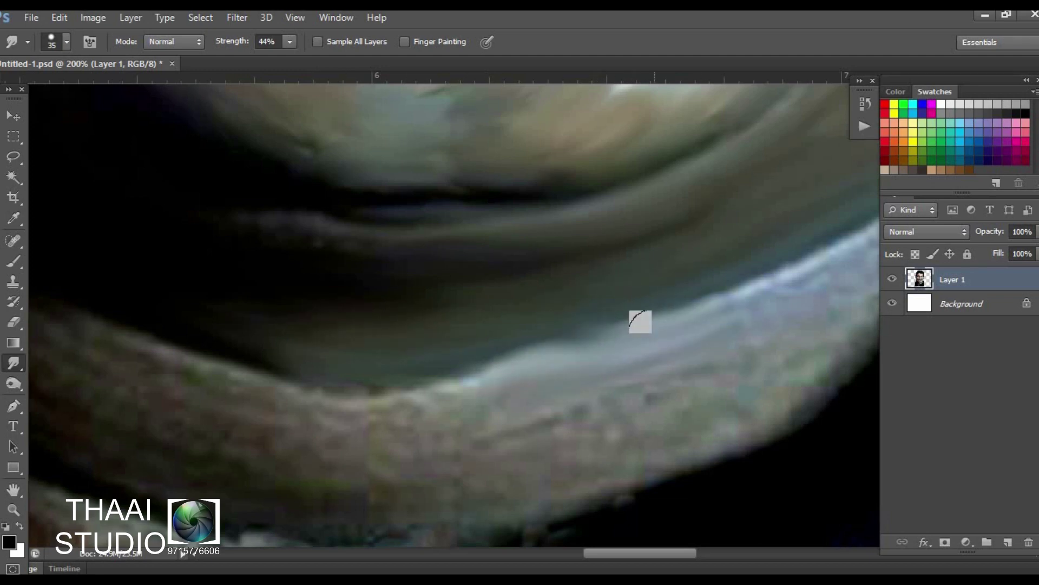
mouse_move(520, 438)
mouse_down()
mouse_move(749, 389)
mouse_move(809, 271)
mouse_move(682, 369)
mouse_up()
mouse_move(513, 329)
mouse_down()
mouse_move(520, 341)
mouse_move(641, 318)
mouse_up()
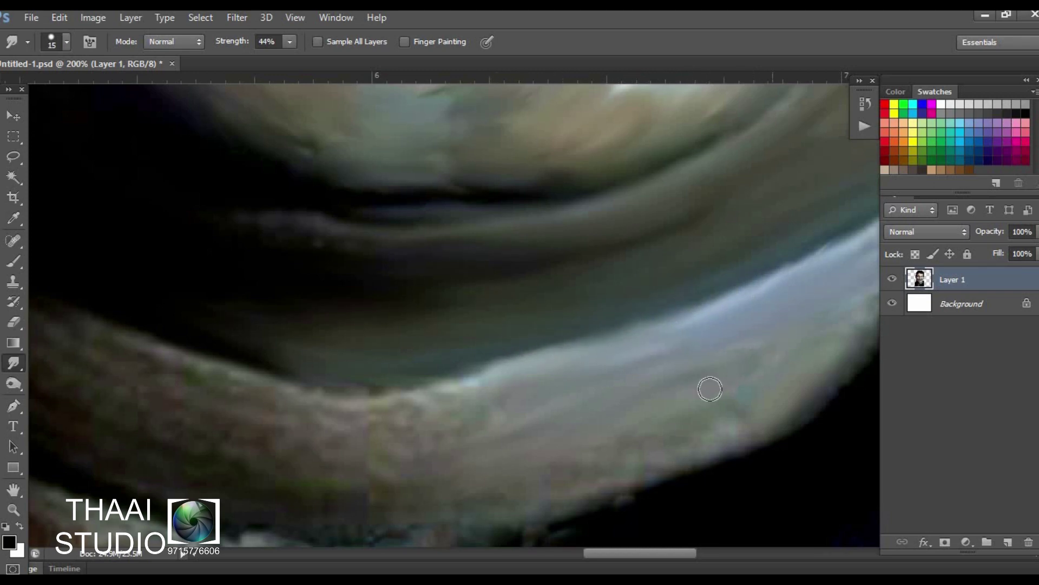
Smear the light band's lower edge into long streaks with a bigger brush
mouse_move(647, 453)
mouse_down()
mouse_move(812, 366)
mouse_move(476, 394)
mouse_move(425, 359)
mouse_move(68, 329)
mouse_move(359, 464)
mouse_move(76, 427)
mouse_up()
key(bracketright)
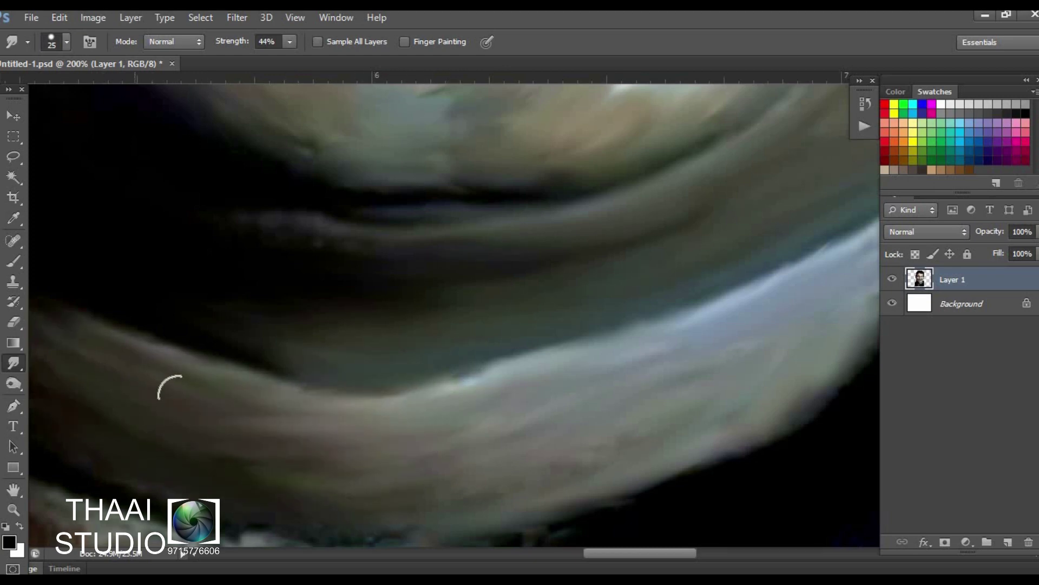
scroll(614, 371, down, 3)
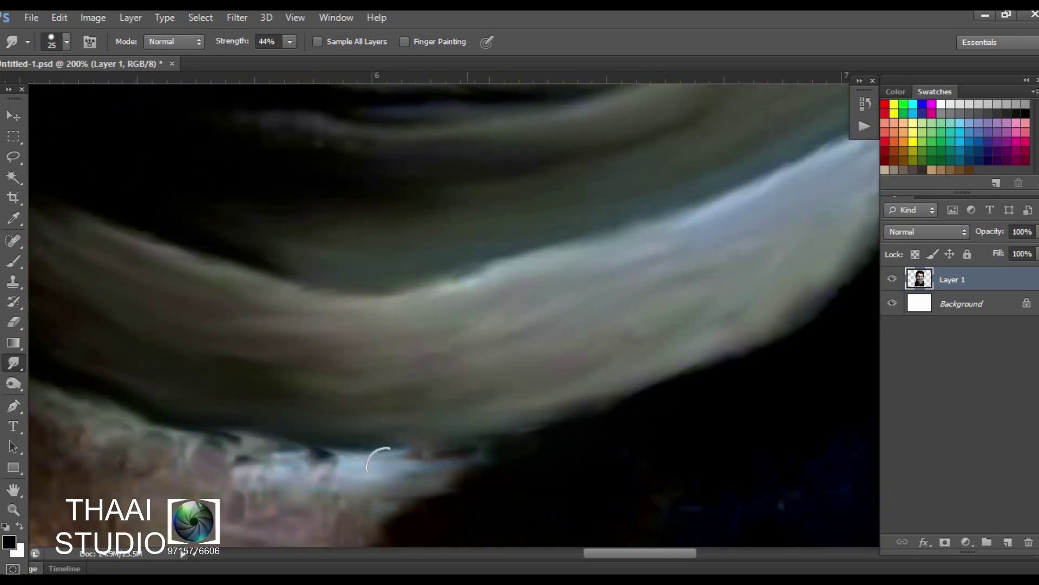
mouse_move(378, 459)
mouse_down()
mouse_move(232, 437)
mouse_move(406, 487)
mouse_move(599, 412)
mouse_up()
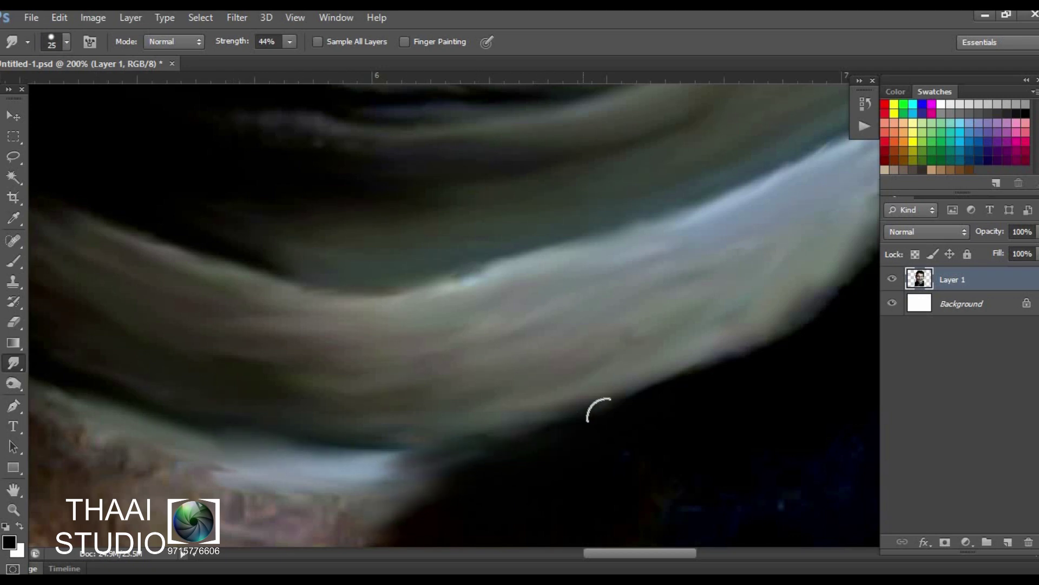
scroll(599, 410, up, 2)
scroll(413, 390, up, 2)
scroll(332, 318, up, 2)
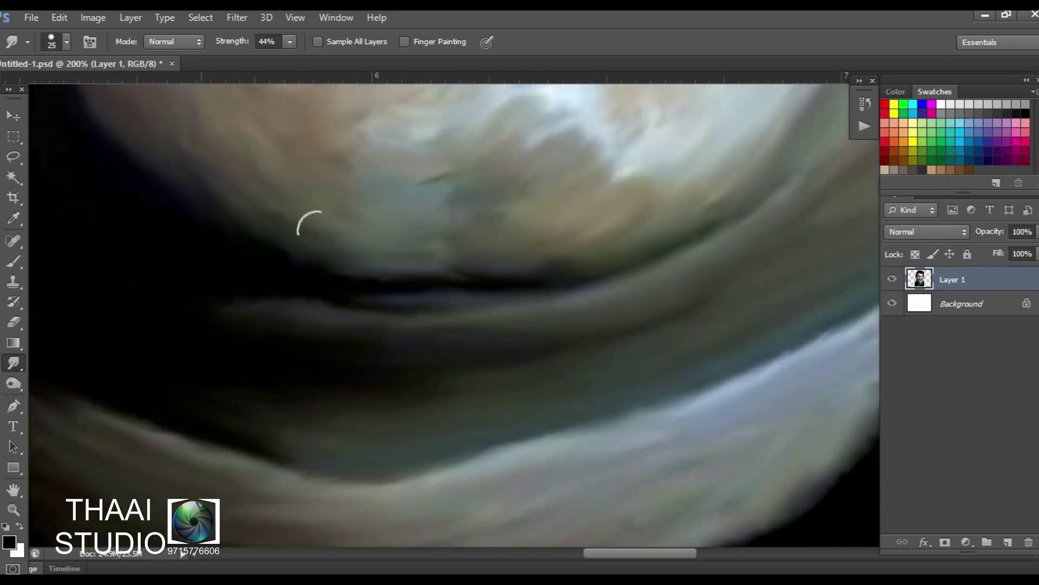
scroll(552, 378, down, 3)
scroll(325, 325, down, 2)
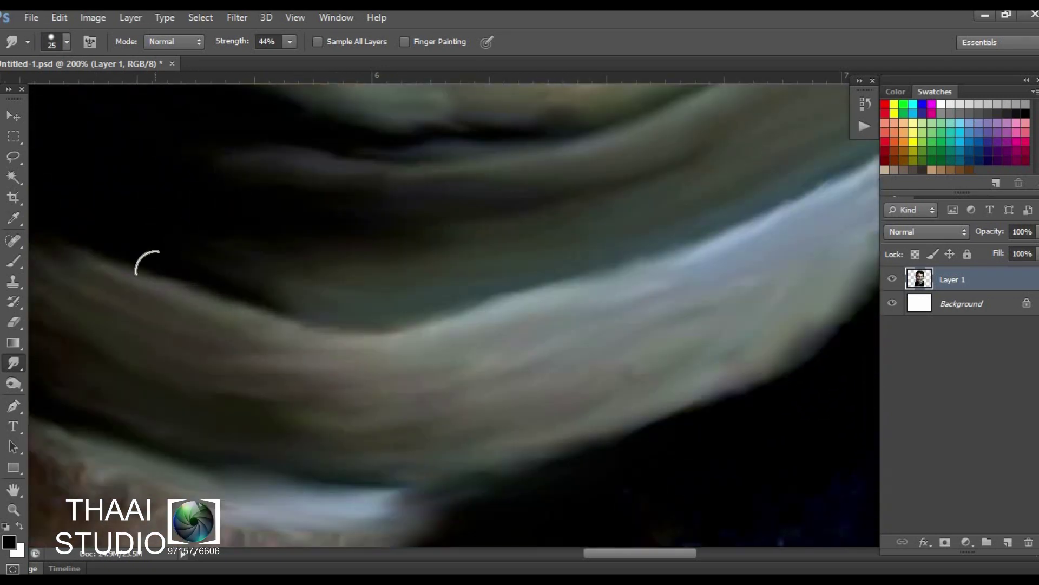
scroll(325, 346, down, 3)
scroll(487, 304, left, 2)
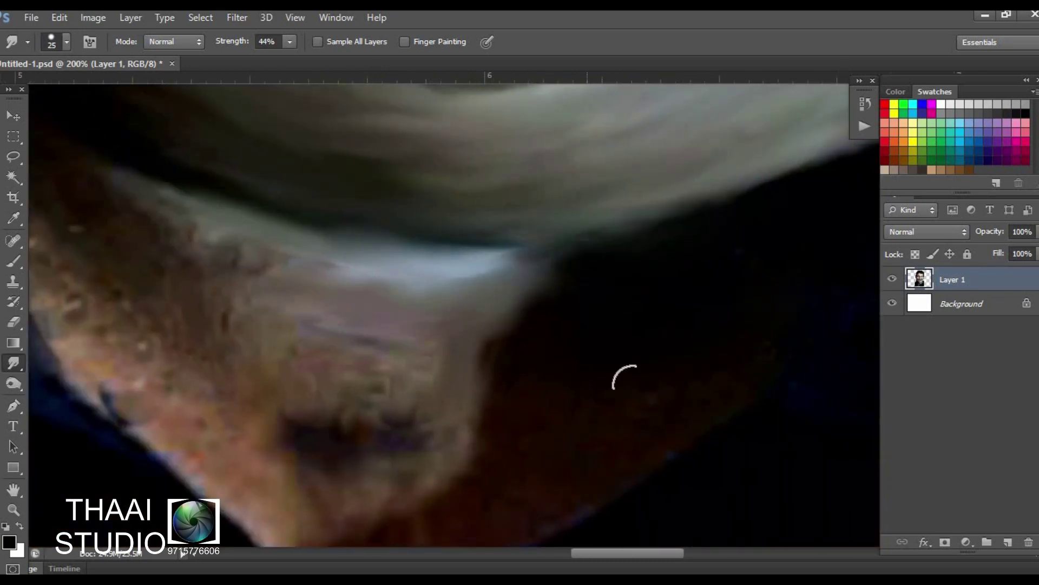
Blend the dark shirt patch with the blue streak and smooth the speckled hair strands
mouse_move(417, 373)
mouse_down()
mouse_move(290, 362)
mouse_move(430, 410)
mouse_up()
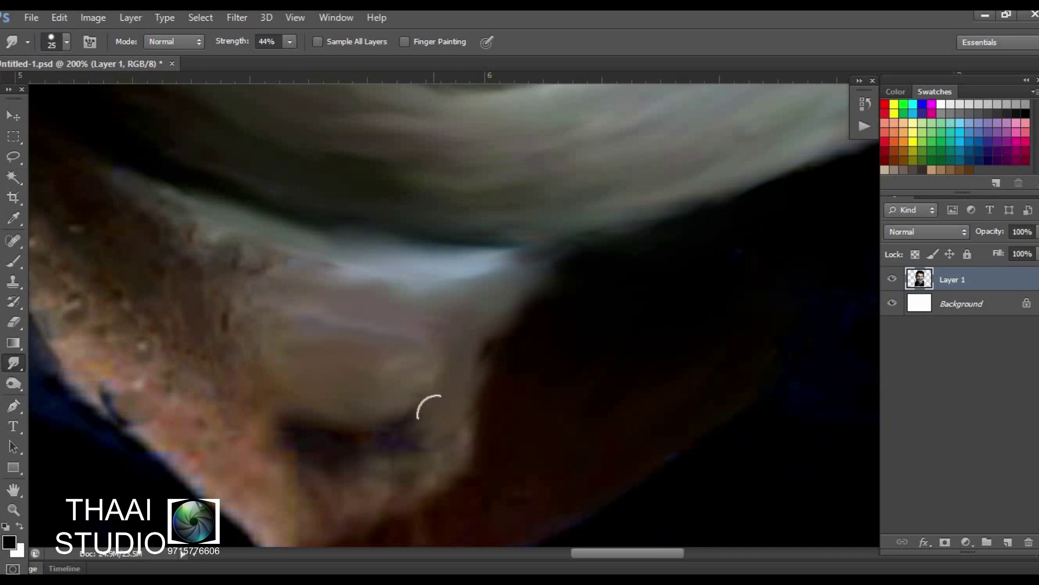
mouse_move(432, 450)
mouse_down()
mouse_move(336, 476)
mouse_move(432, 468)
mouse_move(162, 446)
mouse_move(114, 390)
mouse_up()
scroll(346, 311, up, 2)
scroll(347, 311, left, 4)
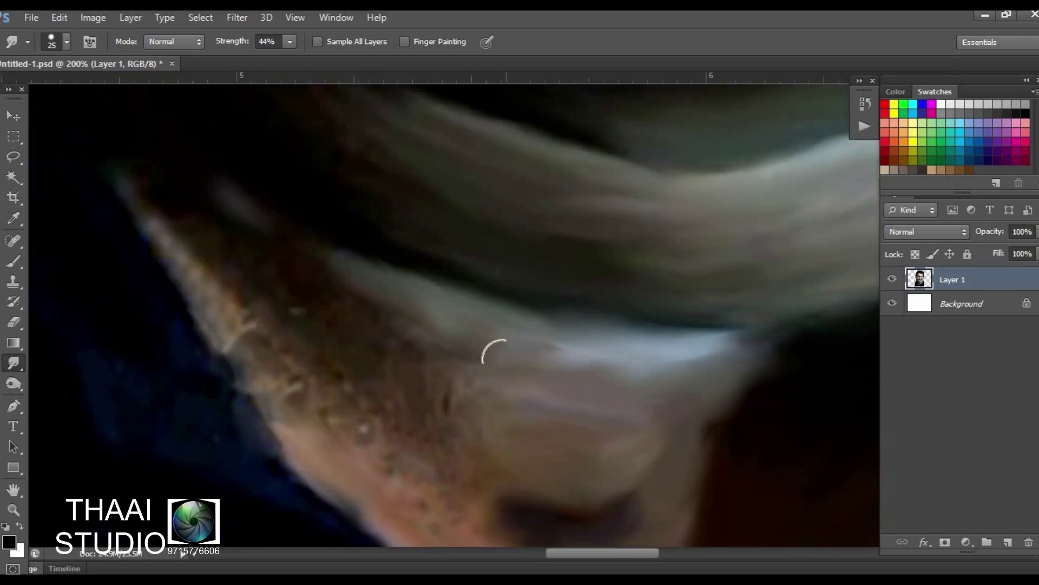
drag(280, 256, 348, 352)
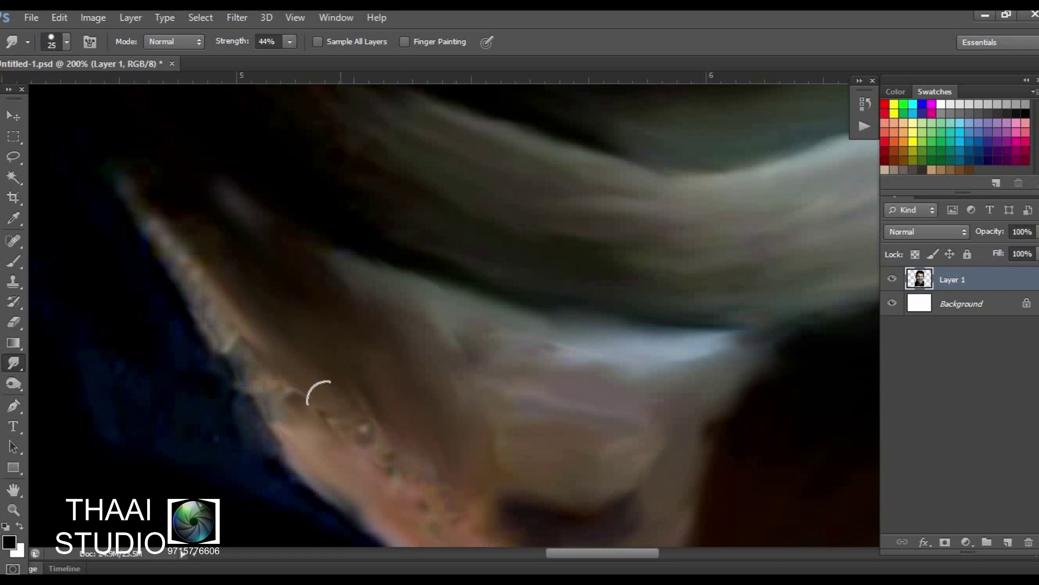
mouse_move(320, 394)
mouse_down()
mouse_move(425, 471)
mouse_move(239, 295)
mouse_move(245, 267)
mouse_move(203, 357)
mouse_up()
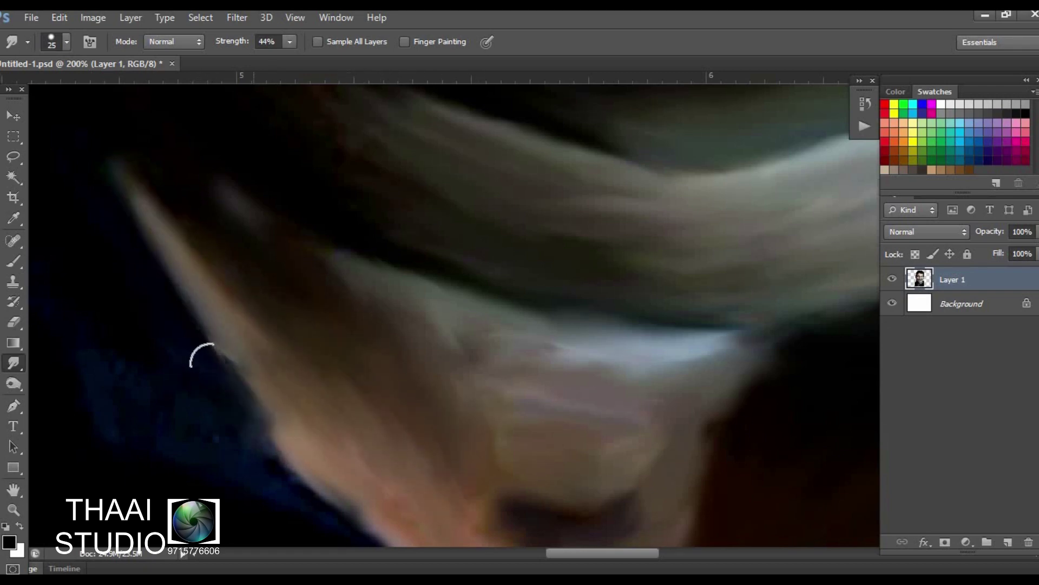
scroll(610, 278, up, 4)
scroll(610, 279, left, 3)
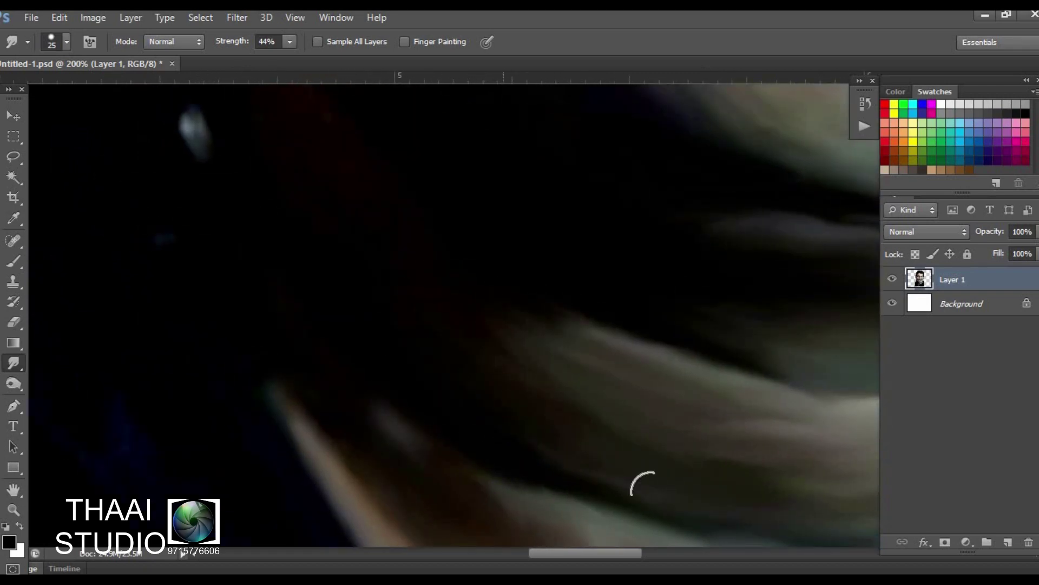
scroll(643, 485, up, 4)
scroll(643, 485, left, 2)
drag(472, 341, 436, 487)
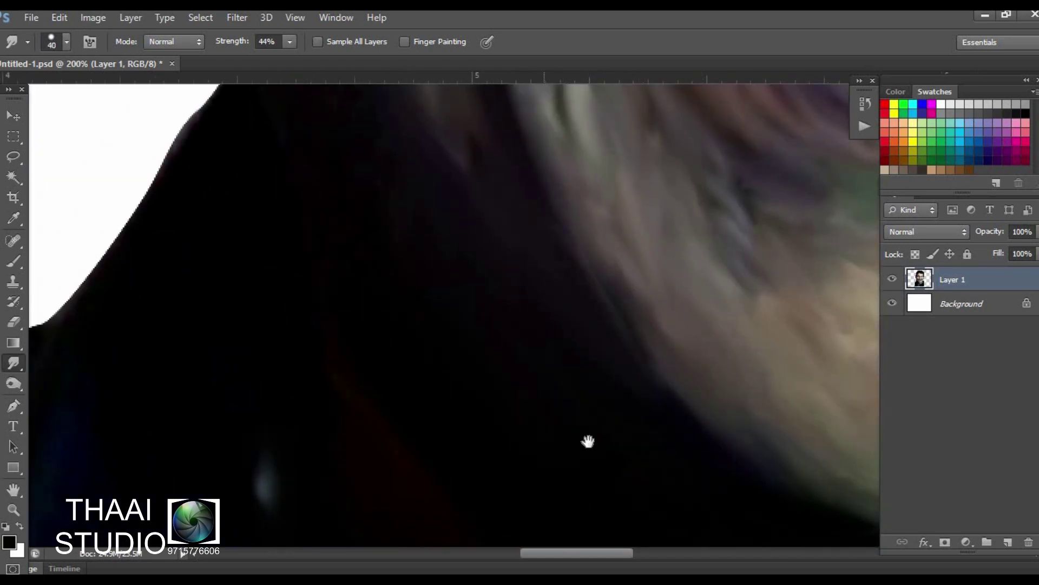
Shrink the brush and smear the orange and white blob into the dark area
scroll(544, 283, down, 3)
scroll(544, 283, right, 2)
scroll(754, 325, up, 3)
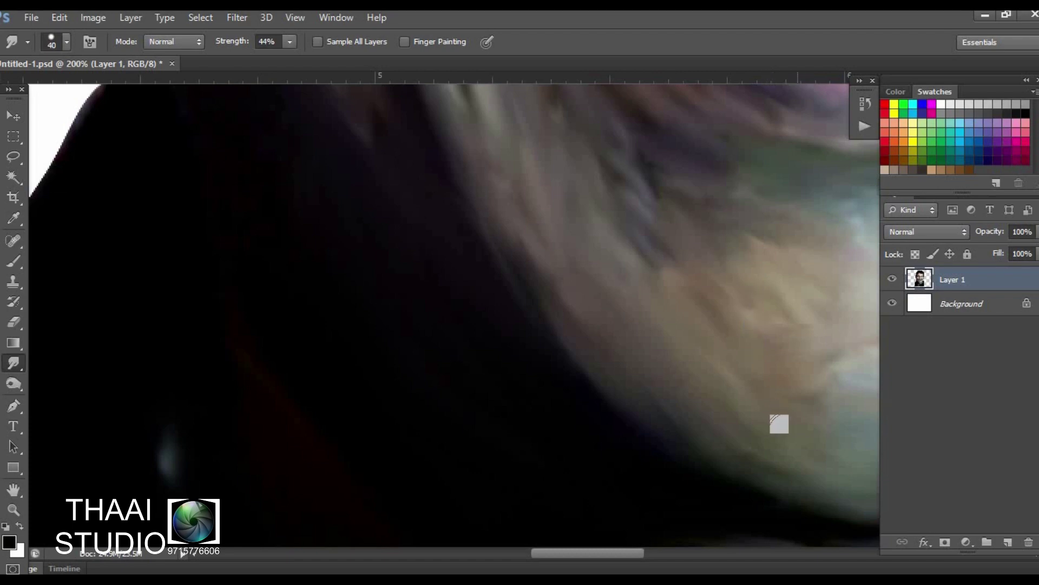
scroll(552, 202, up, 3)
scroll(197, 122, up, 4)
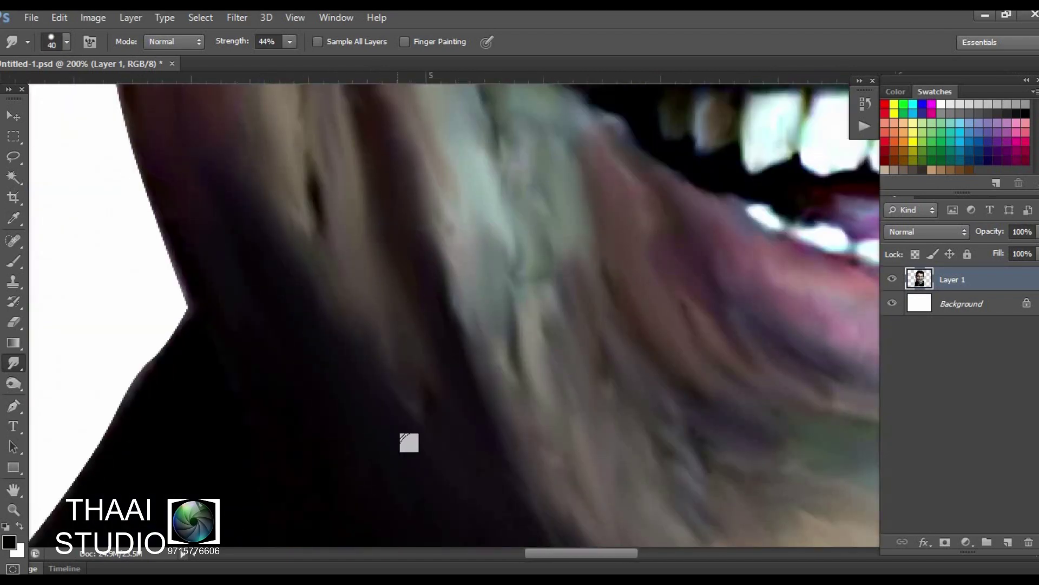
scroll(462, 326, right, 5)
key([)
key([)
key([)
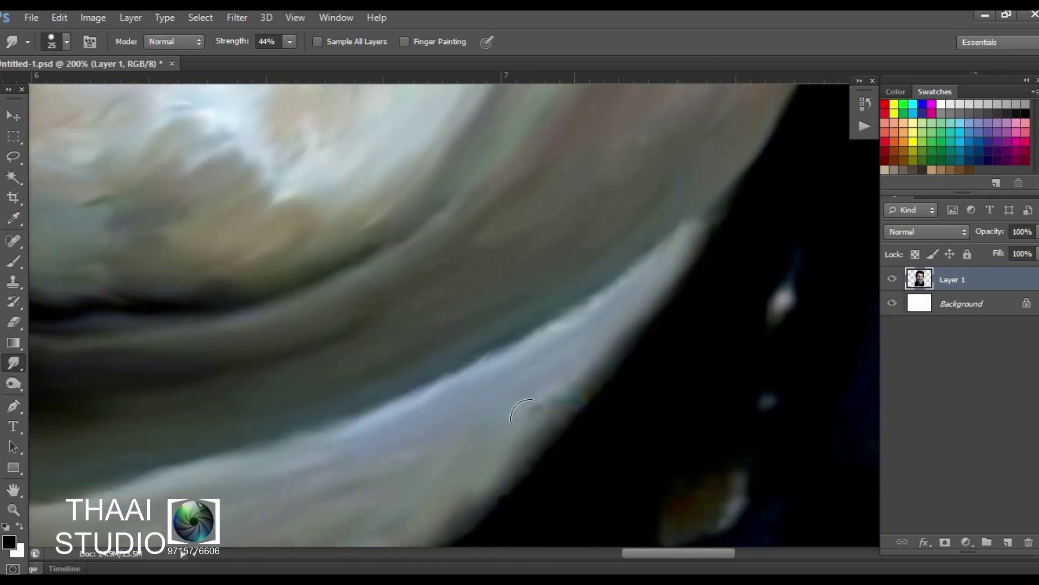
scroll(494, 232, right, 5)
scroll(495, 231, up, 3)
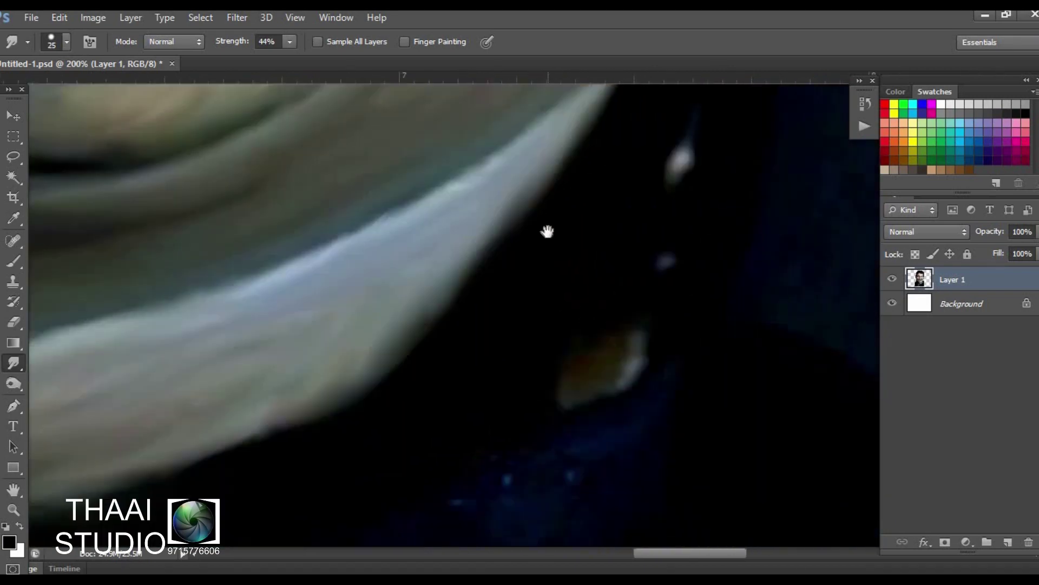
scroll(548, 230, down, 3)
mouse_move(644, 341)
mouse_down()
mouse_move(617, 297)
mouse_move(649, 254)
mouse_up()
Blend the dark collar edge into the white canvas and smear the bright streak leftward
scroll(596, 257, down, 4)
scroll(541, 257, left, 2)
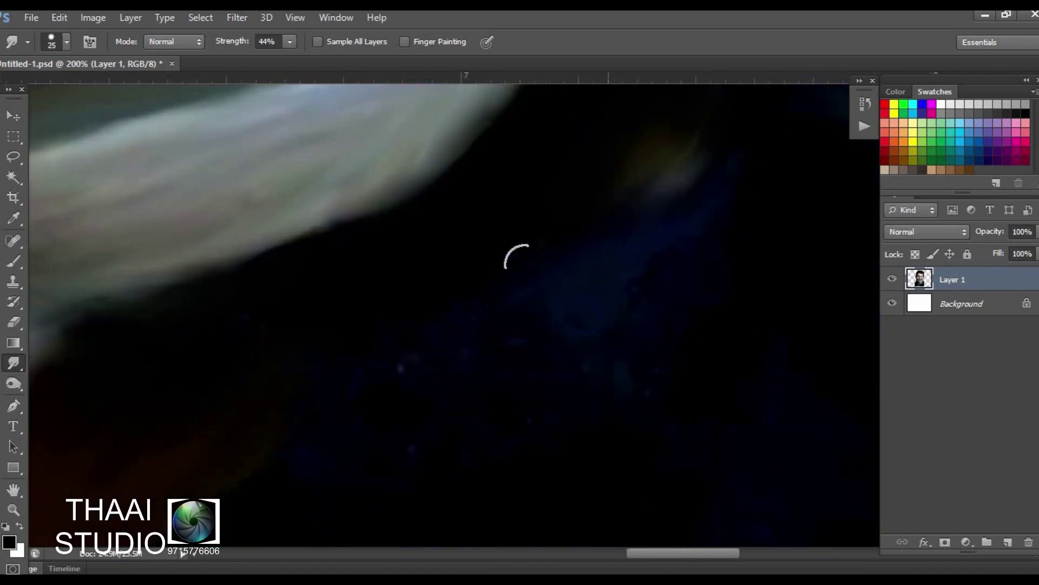
scroll(295, 317, down, 1)
scroll(294, 317, left, 1)
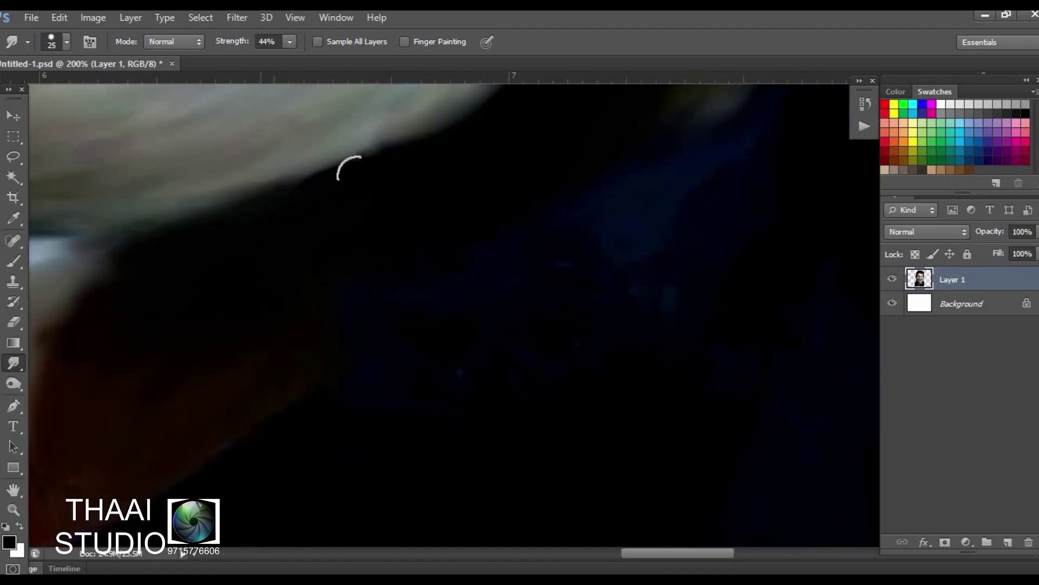
scroll(406, 186, down, 4)
scroll(426, 157, down, 1)
scroll(426, 157, left, 8)
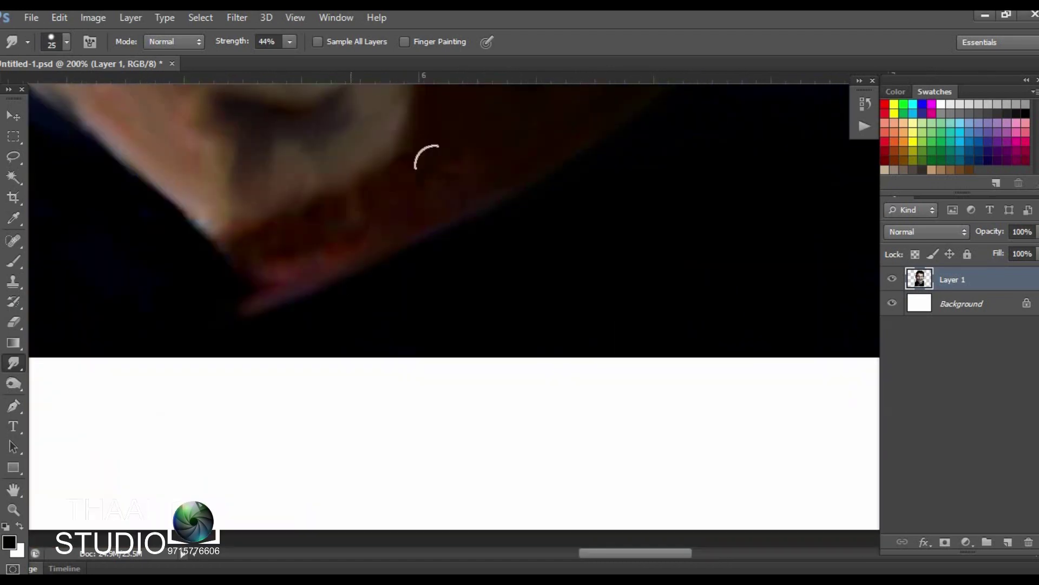
drag(255, 287, 184, 374)
drag(313, 257, 351, 409)
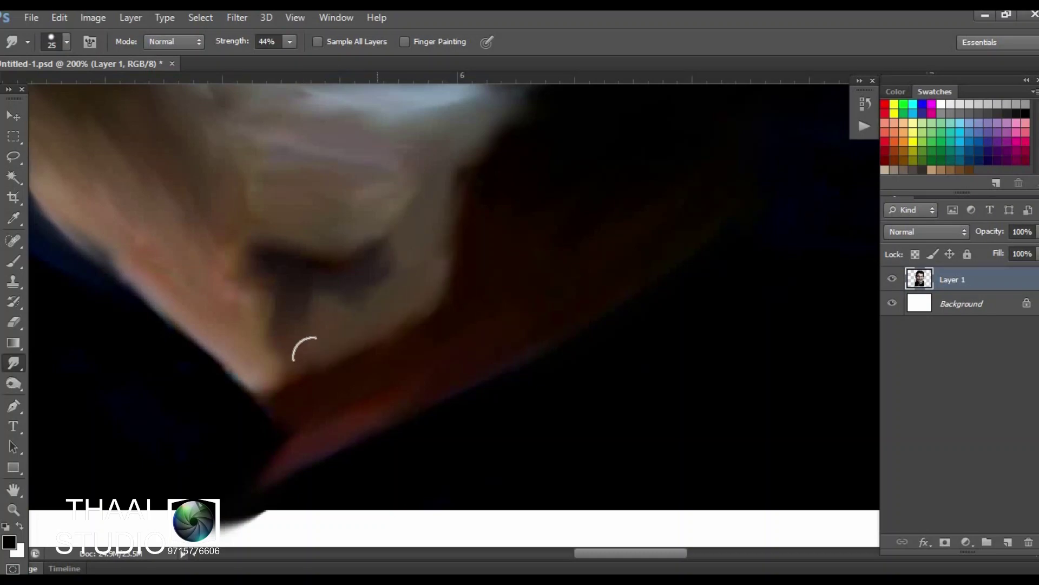
scroll(445, 302, up, 3)
scroll(445, 301, left, 5)
scroll(564, 279, up, 1)
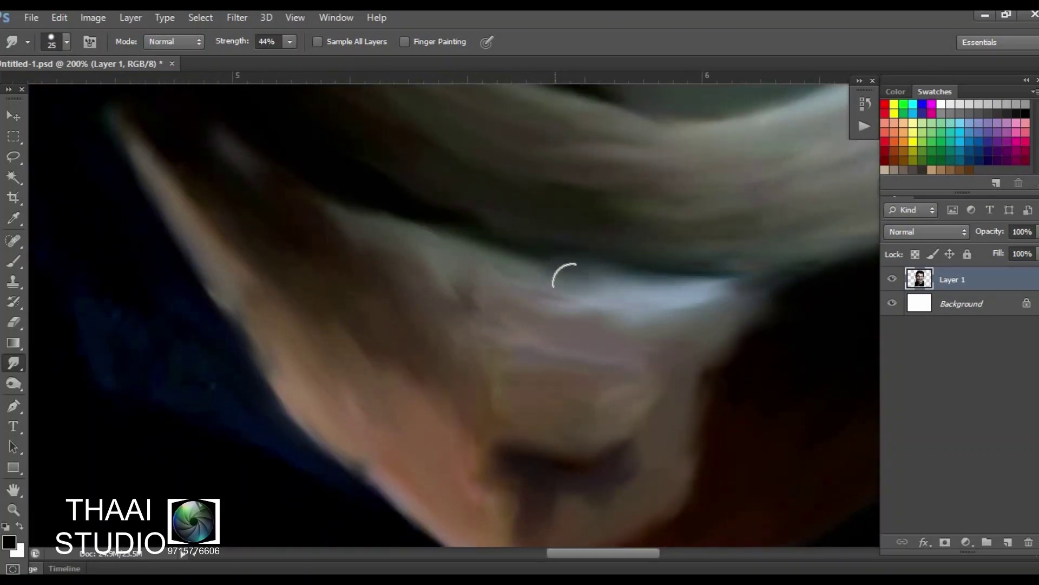
drag(684, 266, 509, 292)
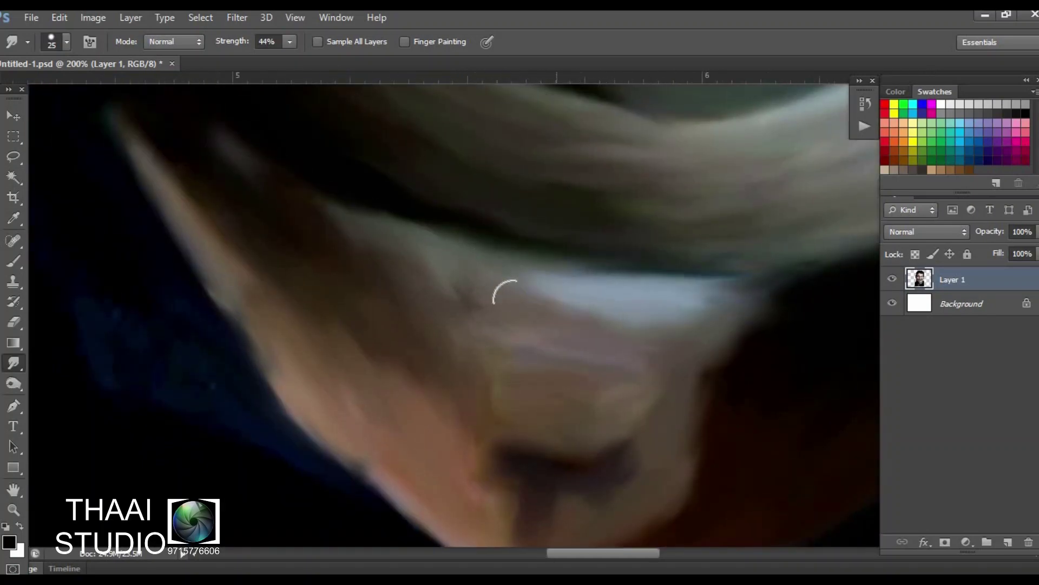
Zoom out to review the chin and neck, then readjust the smudge brush size
scroll(344, 244, down, 2)
key(ctrl+minus)
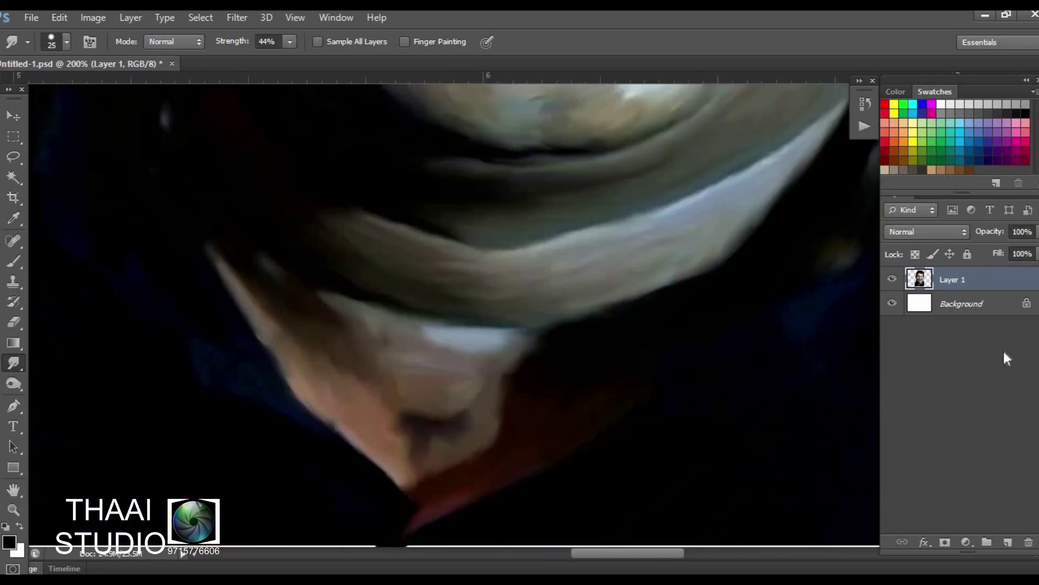
key(ctrl+minus)
key(ctrl+minus)
key(ctrl+plus)
key(ctrl+plus)
key(bracketright)
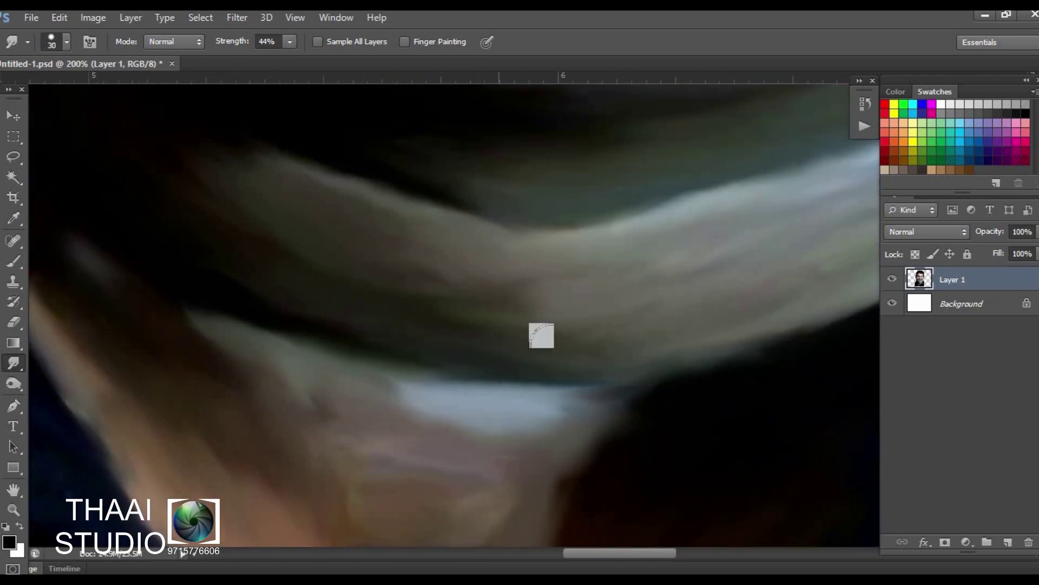
key(bracketleft)
key(bracketleft)
key(bracketleft)
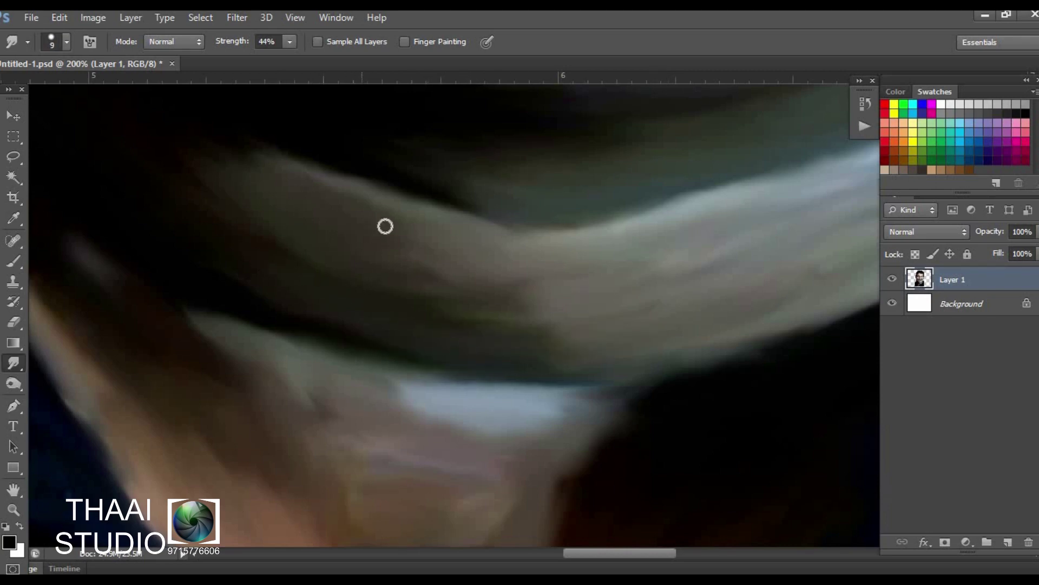
scroll(710, 259, right, 5)
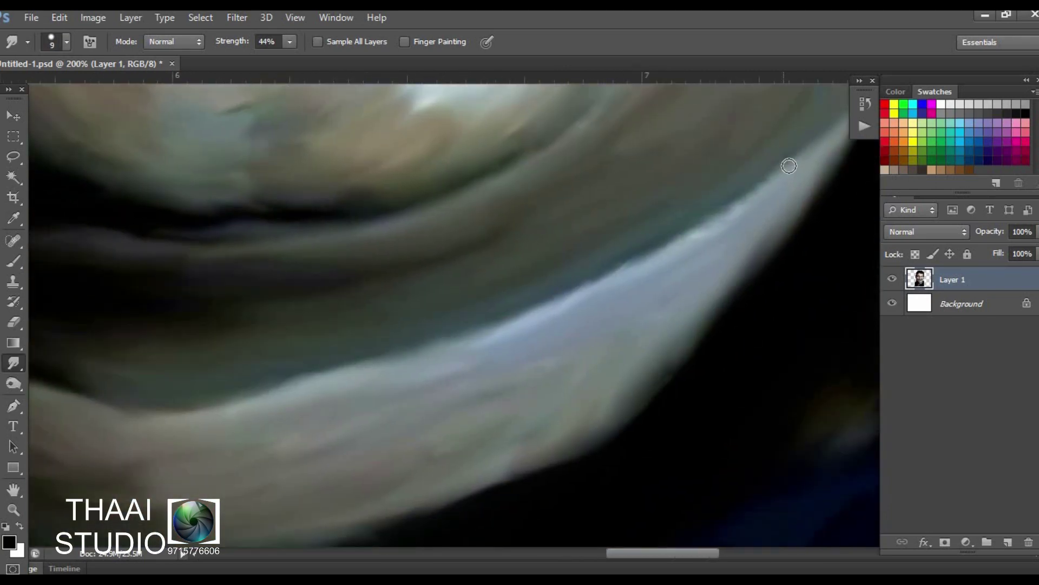
scroll(675, 404, down, 5)
scroll(589, 357, up, 4)
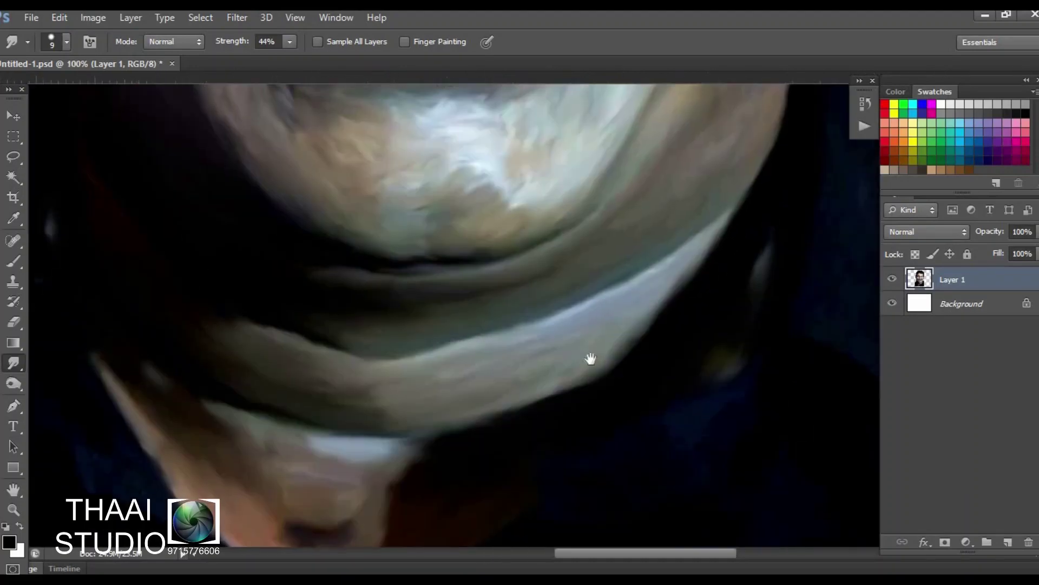
key(bracketright)
key(bracketright)
key(bracketright)
key(bracketright)
scroll(344, 279, up, 2)
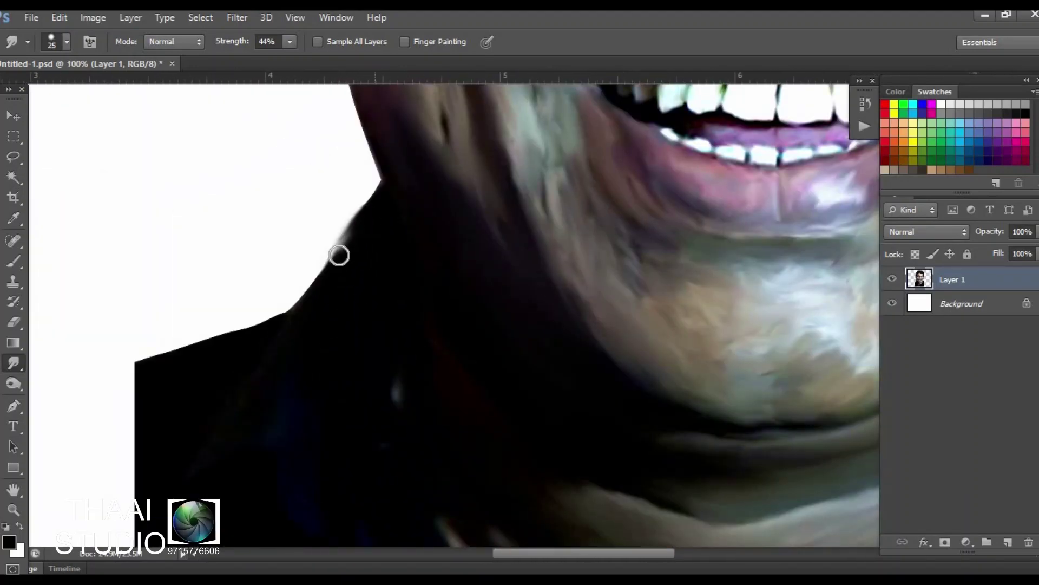
Enlarge the Smudge brush and streak the shirt's left edge out into the white background
scroll(314, 271, down, 2)
scroll(353, 304, left, 3)
key(bracketright)
key(bracketright)
key(bracketright)
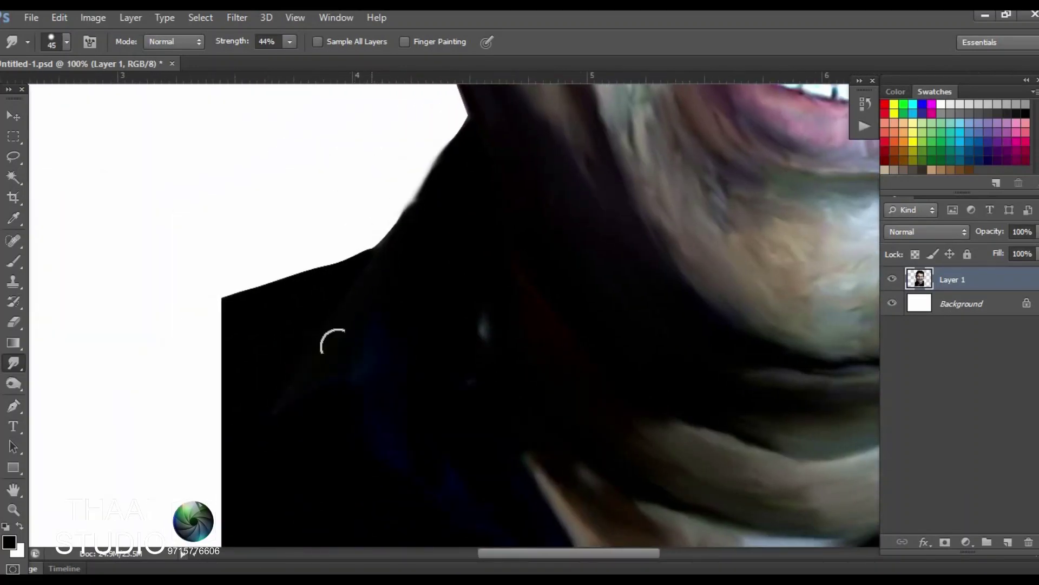
drag(297, 274, 184, 346)
scroll(481, 248, left, 3)
key(bracketright)
key(bracketright)
key(bracketright)
drag(325, 233, 249, 341)
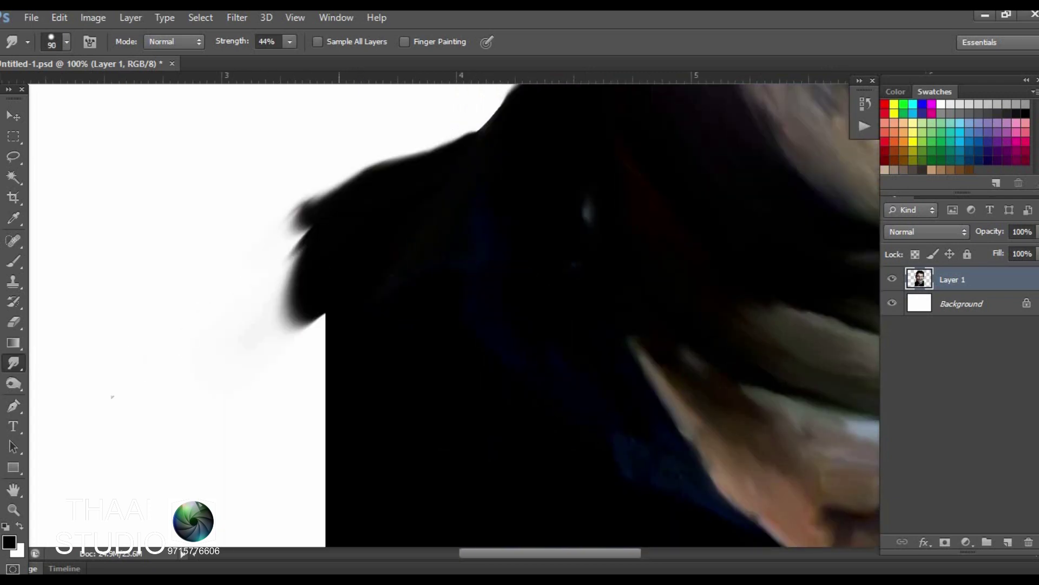
drag(314, 205, 163, 379)
drag(319, 346, 206, 411)
mouse_move(235, 339)
mouse_down()
mouse_move(573, 372)
mouse_move(142, 344)
mouse_move(82, 423)
mouse_up()
drag(262, 371, 108, 443)
drag(228, 346, 144, 367)
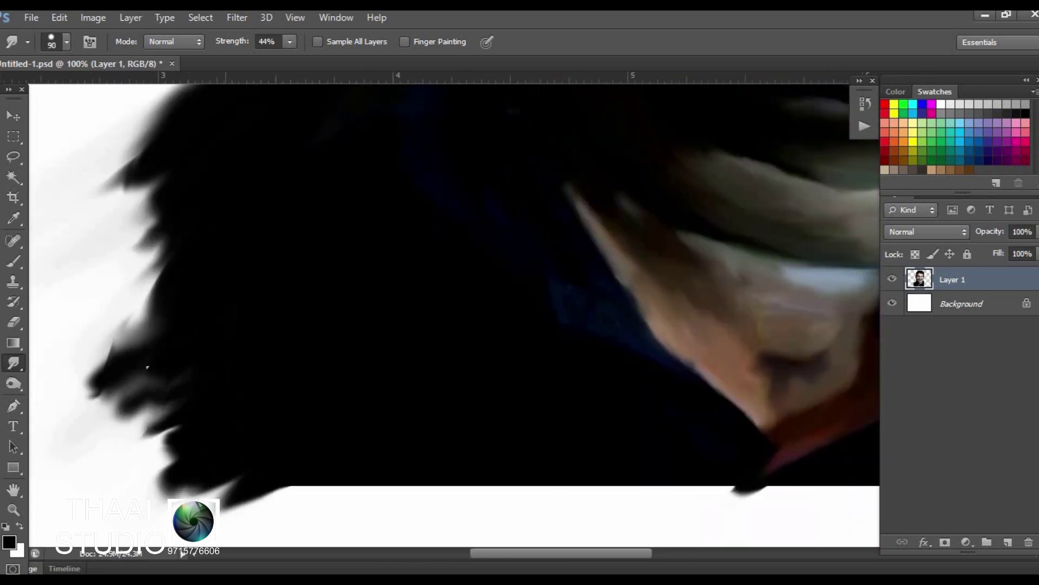
Smudge the jacket's right edge and bottom into jagged streaks reaching into the white
mouse_move(820, 347)
mouse_down()
mouse_move(493, 304)
mouse_move(596, 163)
mouse_up()
drag(704, 271, 596, 351)
drag(650, 98, 785, 314)
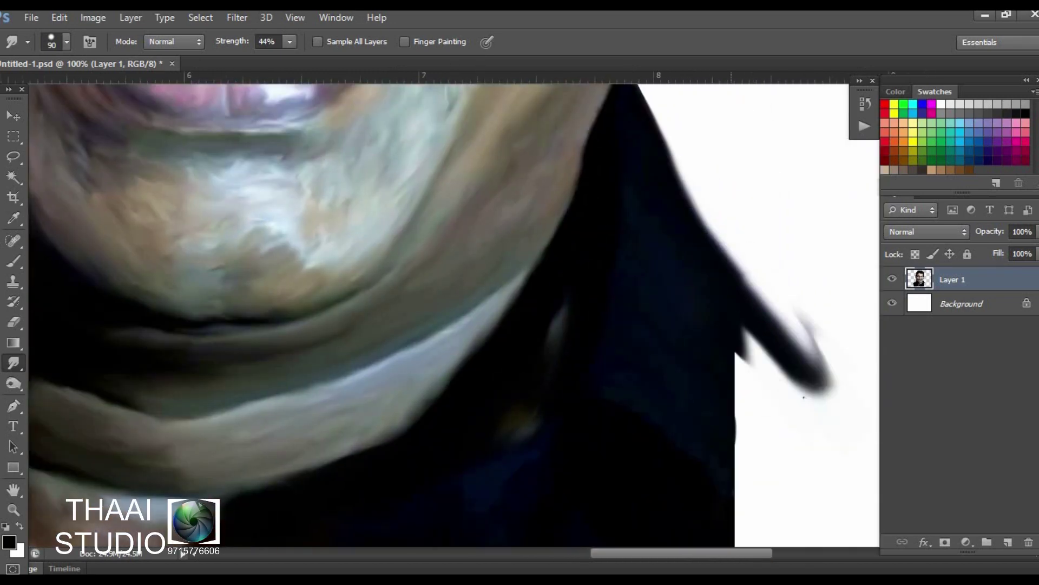
drag(731, 254, 861, 416)
drag(739, 438, 736, 501)
scroll(613, 188, down, 5)
drag(801, 152, 715, 270)
drag(812, 228, 698, 400)
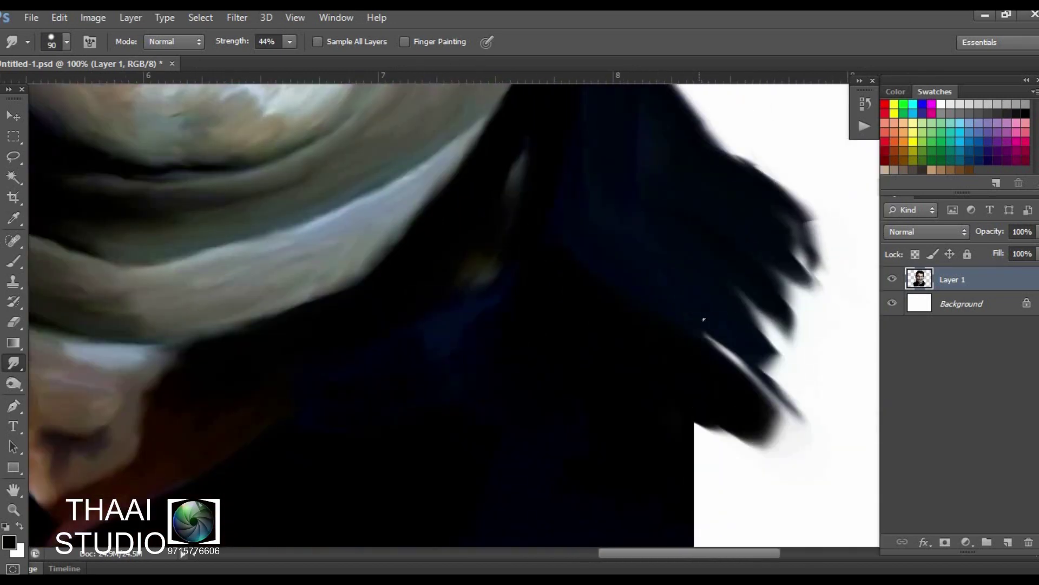
drag(705, 299, 687, 208)
drag(720, 140, 812, 271)
drag(673, 357, 611, 433)
drag(709, 335, 801, 422)
Push dark shirt streaks into the white strip along the lower left and canvas bottom
mouse_move(372, 440)
mouse_down()
mouse_move(565, 315)
mouse_move(303, 347)
mouse_up()
drag(292, 259, 140, 357)
drag(238, 259, 325, 374)
drag(162, 271, 500, 261)
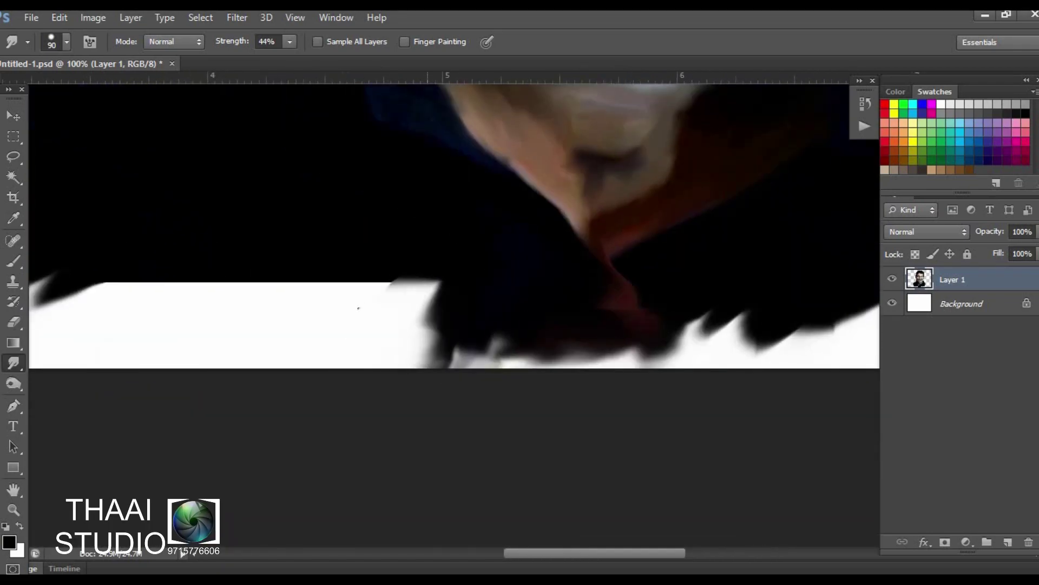
mouse_move(265, 244)
mouse_down()
mouse_move(374, 352)
mouse_move(357, 363)
mouse_up()
drag(244, 262, 163, 357)
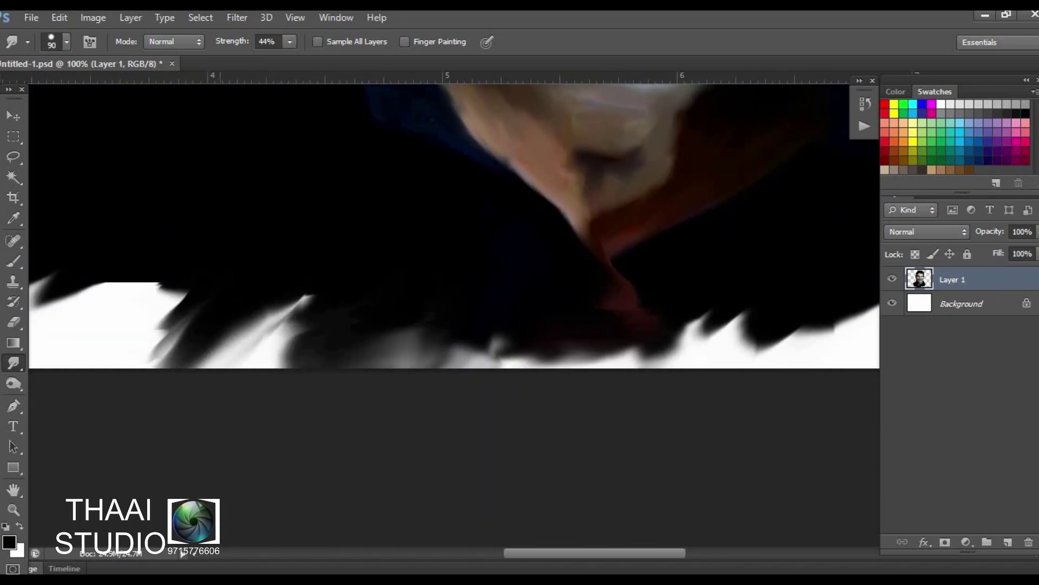
drag(65, 282, 167, 363)
drag(173, 281, 336, 363)
drag(335, 303, 477, 362)
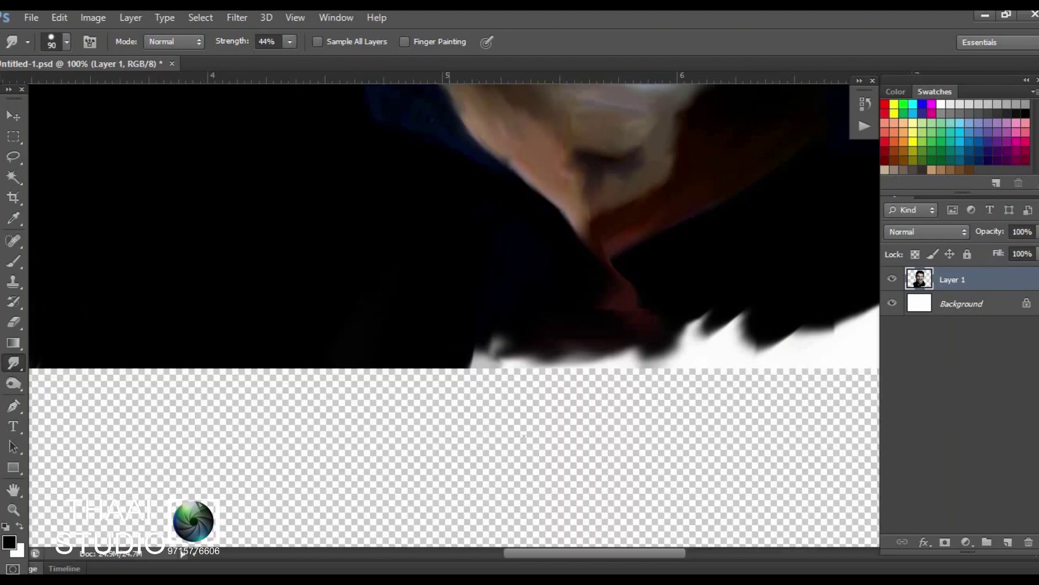
drag(563, 309, 713, 277)
Streak the jacket's lower-right and right edges outward into the white background
scroll(714, 277, right, 3)
drag(754, 249, 785, 347)
mouse_move(731, 303)
mouse_down()
mouse_move(704, 357)
mouse_move(786, 370)
mouse_move(666, 379)
mouse_up()
scroll(712, 304, right, 3)
scroll(623, 352, right, 3)
drag(643, 338, 514, 411)
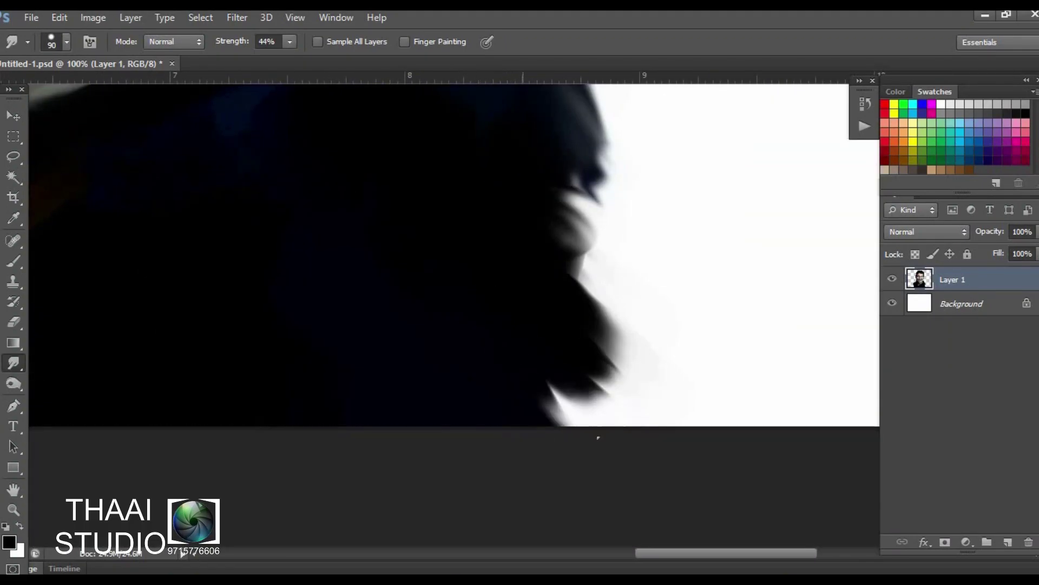
drag(645, 174, 595, 368)
scroll(621, 336, up, 3)
drag(621, 335, 703, 476)
drag(623, 178, 638, 390)
scroll(638, 389, down, 3)
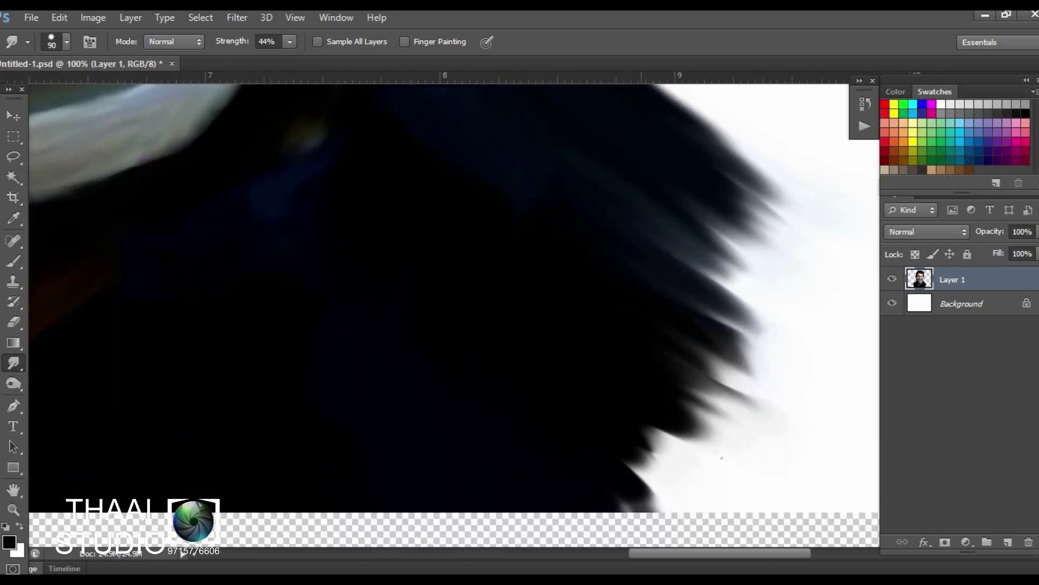
drag(731, 412, 585, 172)
drag(768, 184, 704, 298)
drag(812, 135, 714, 379)
Scale the portrait layer down to about 94% with Free Transform
key(ctrl+minus)
key(ctrl+minus)
key(ctrl+minus)
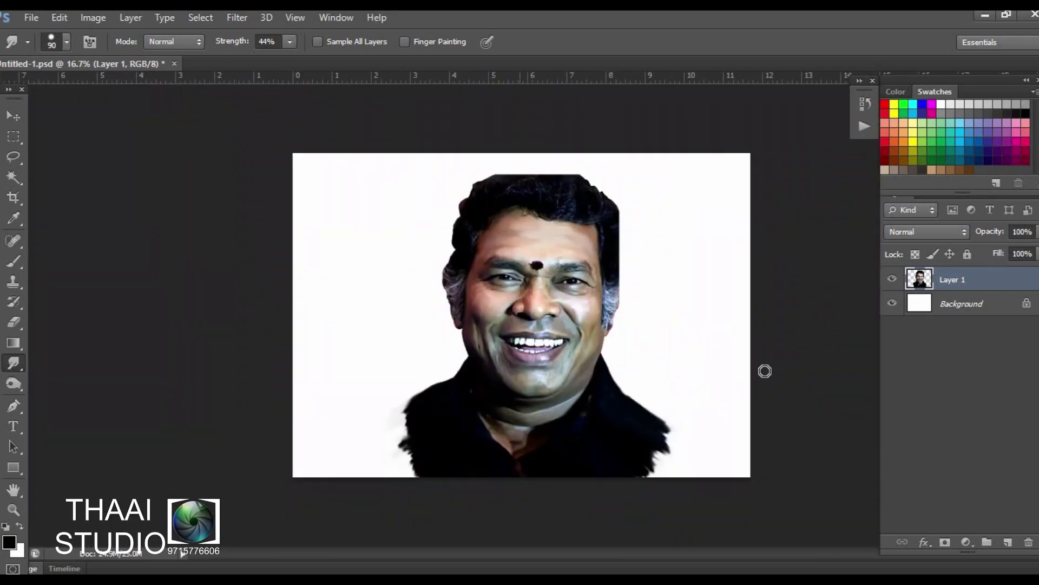
key(ctrl+t)
drag(379, 468, 388, 464)
key(Return)
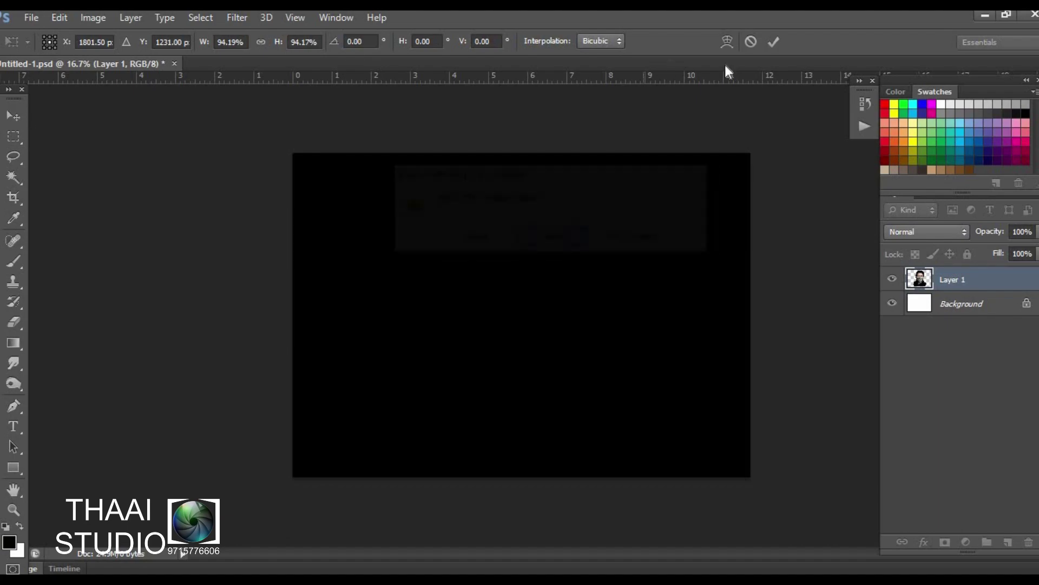
Smudge the shirt's bottom edge, then softly erase it at 52% opacity to fade into white
key(bracketright)
mouse_move(442, 439)
mouse_down()
mouse_move(420, 401)
mouse_move(406, 448)
mouse_move(540, 464)
mouse_move(590, 457)
mouse_move(640, 418)
mouse_move(671, 412)
mouse_up()
click(11, 324)
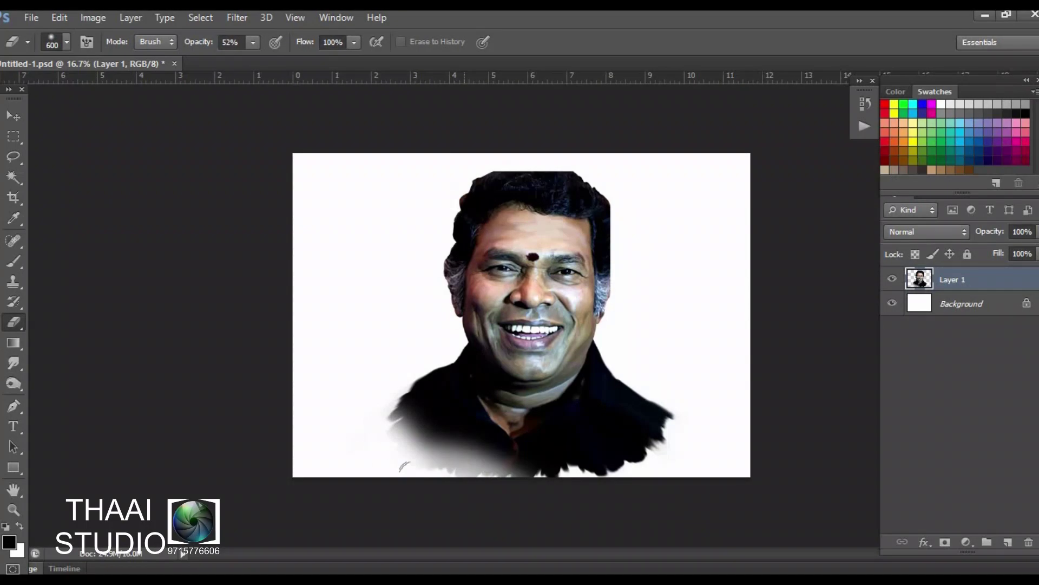
mouse_move(401, 465)
mouse_down()
mouse_move(645, 441)
mouse_move(669, 414)
mouse_up()
drag(365, 382, 411, 433)
key(v)
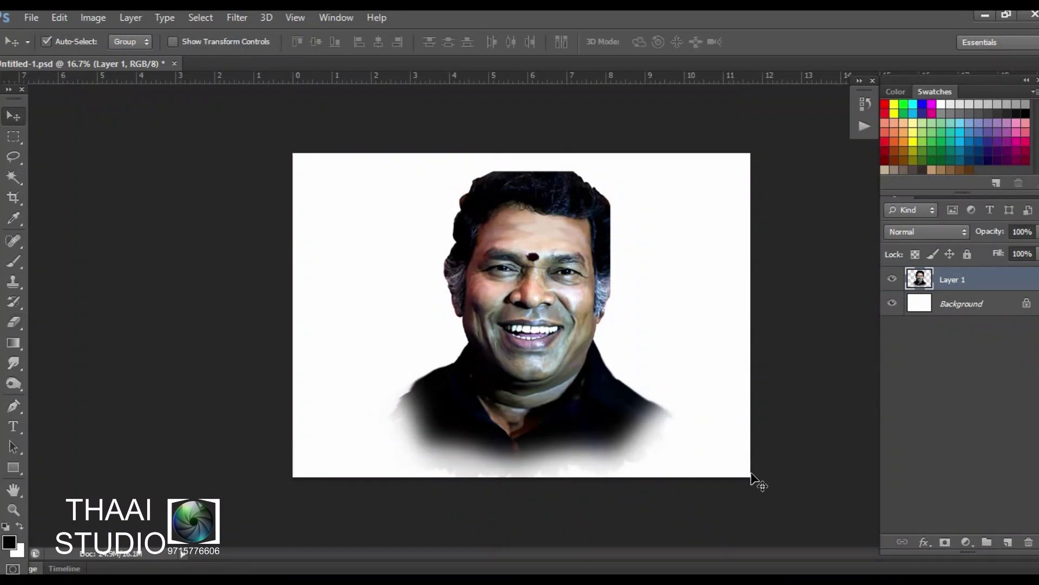
scroll(578, 194, up, 2)
With a smaller Smudge brush, blend dark hair strands and skin tone along the hairline
scroll(578, 194, up, 2)
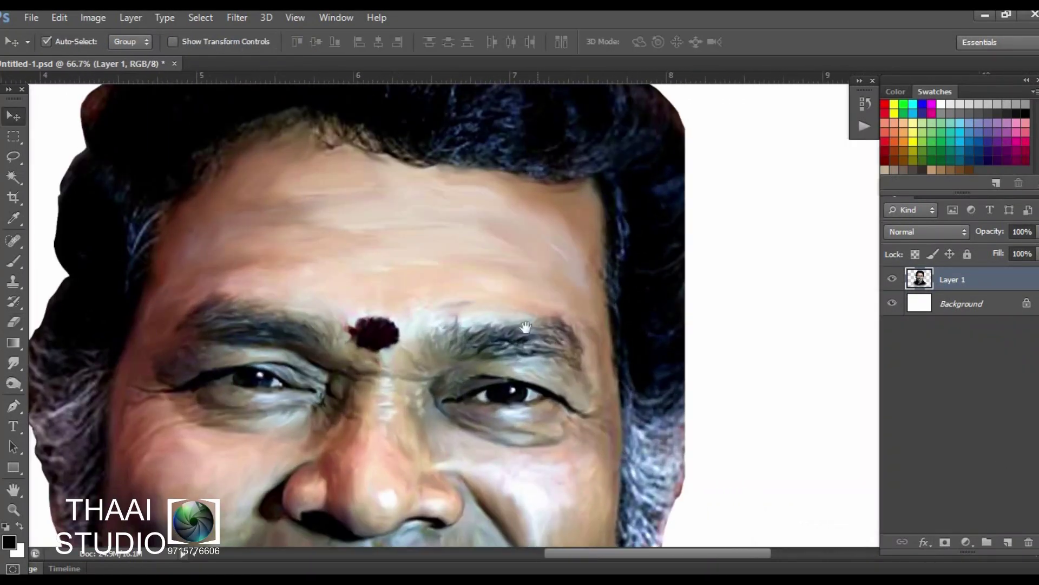
click(13, 362)
key(bracketleft)
key(bracketleft)
key(bracketleft)
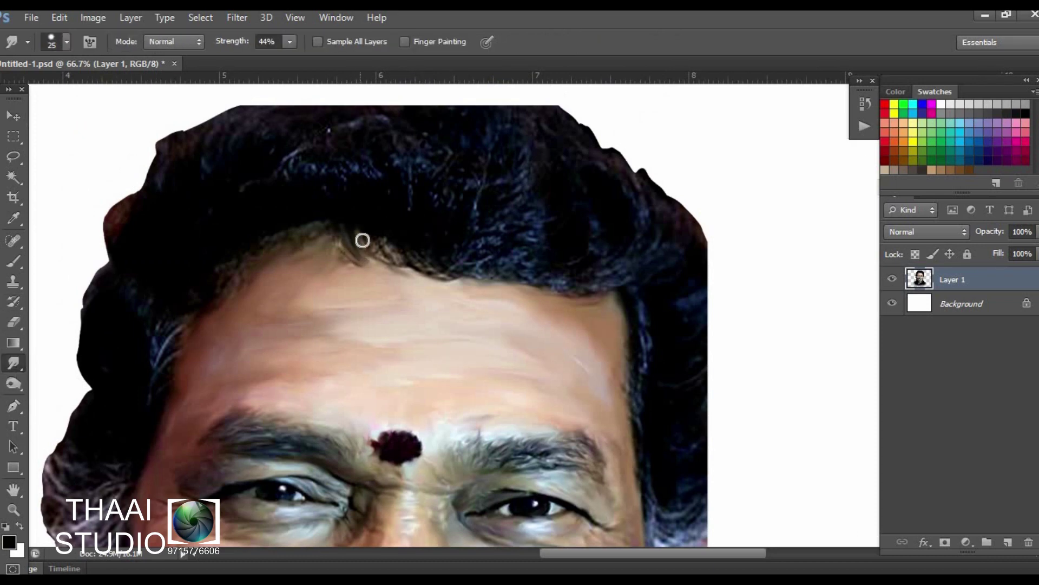
mouse_move(362, 240)
mouse_down()
mouse_move(469, 272)
mouse_move(525, 188)
mouse_up()
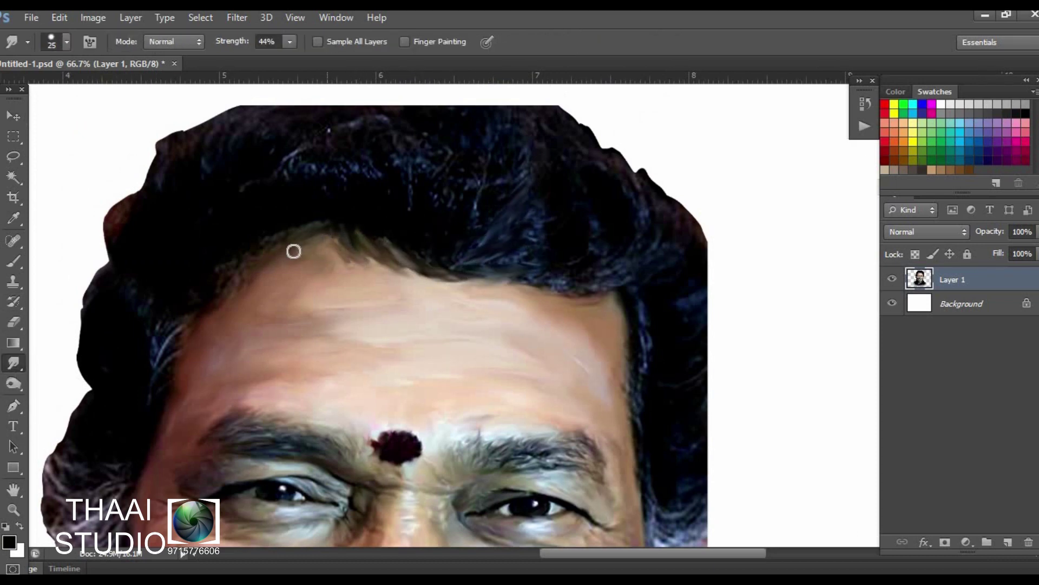
drag(355, 249, 318, 235)
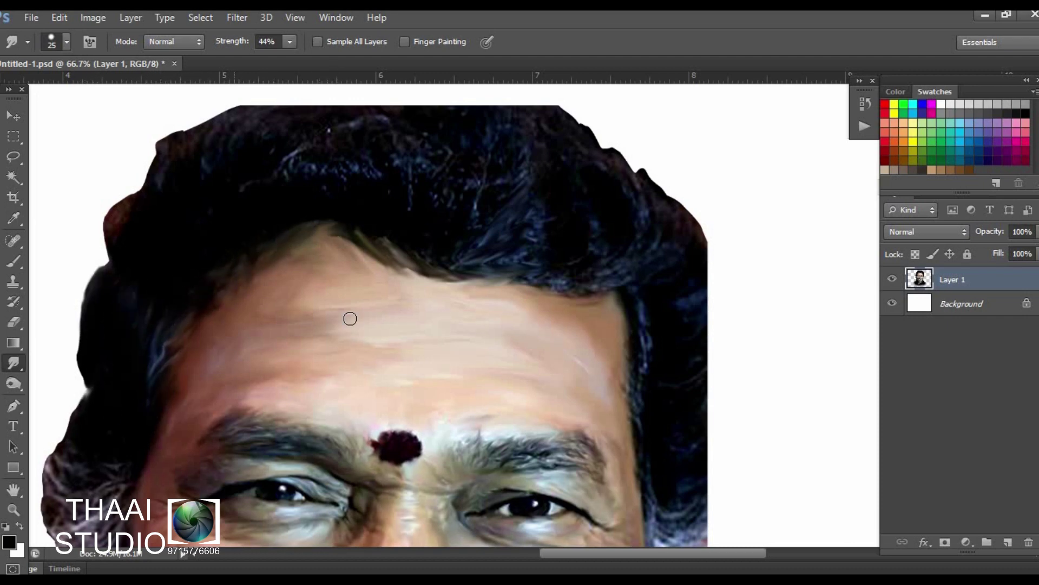
Zoom in and smear streaks through the hair, pushing its outline into the background
key(ctrl+plus)
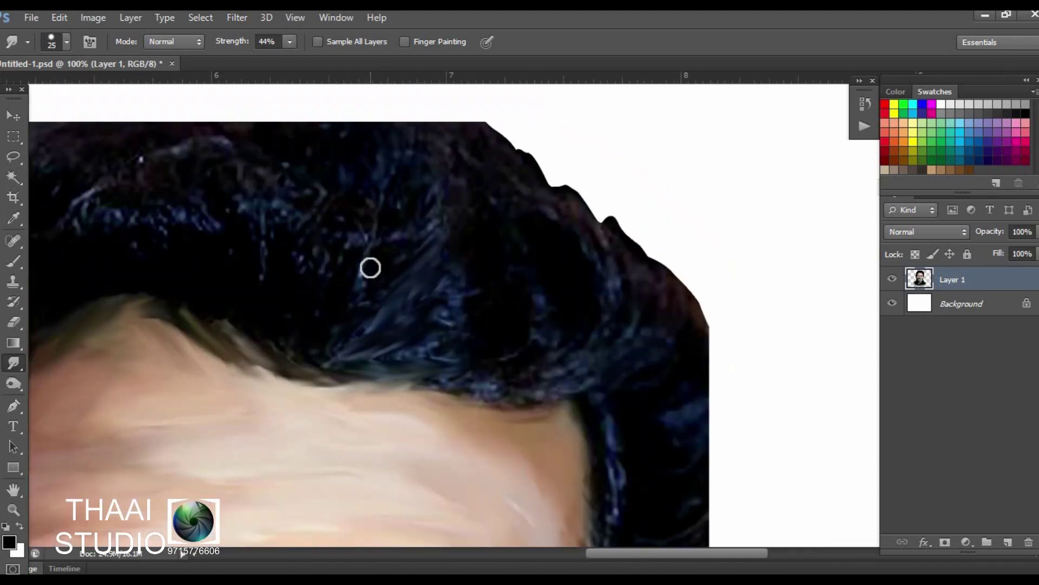
drag(439, 213, 449, 131)
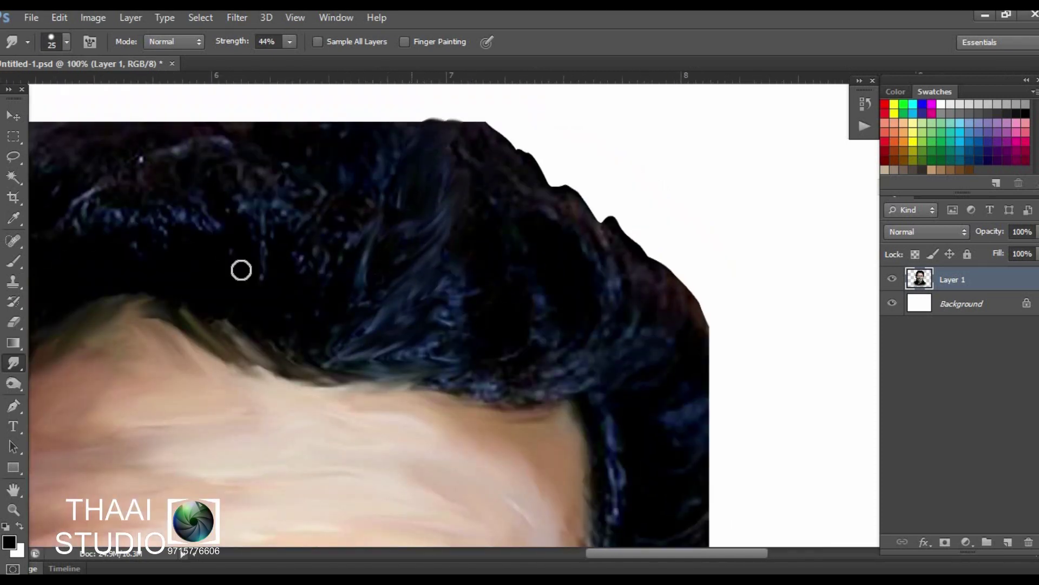
drag(382, 179, 351, 233)
mouse_move(314, 150)
mouse_down()
mouse_move(445, 105)
mouse_move(433, 308)
mouse_up()
drag(527, 235, 486, 165)
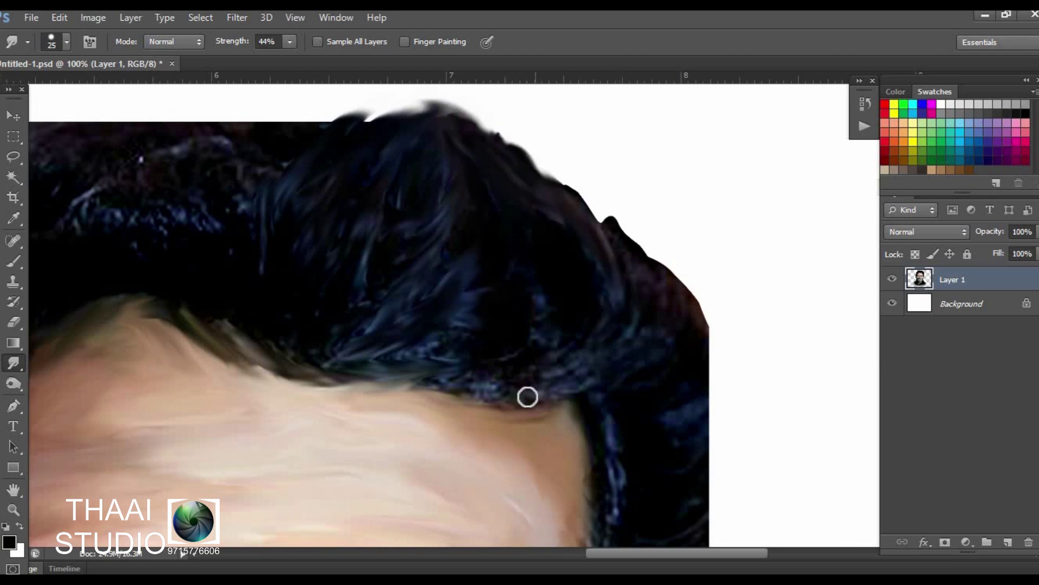
drag(527, 396, 555, 362)
mouse_move(536, 293)
mouse_down()
mouse_move(555, 373)
mouse_move(391, 372)
mouse_up()
Smooth the hairline and the hair's jagged top and right edges into the background
drag(427, 262, 550, 350)
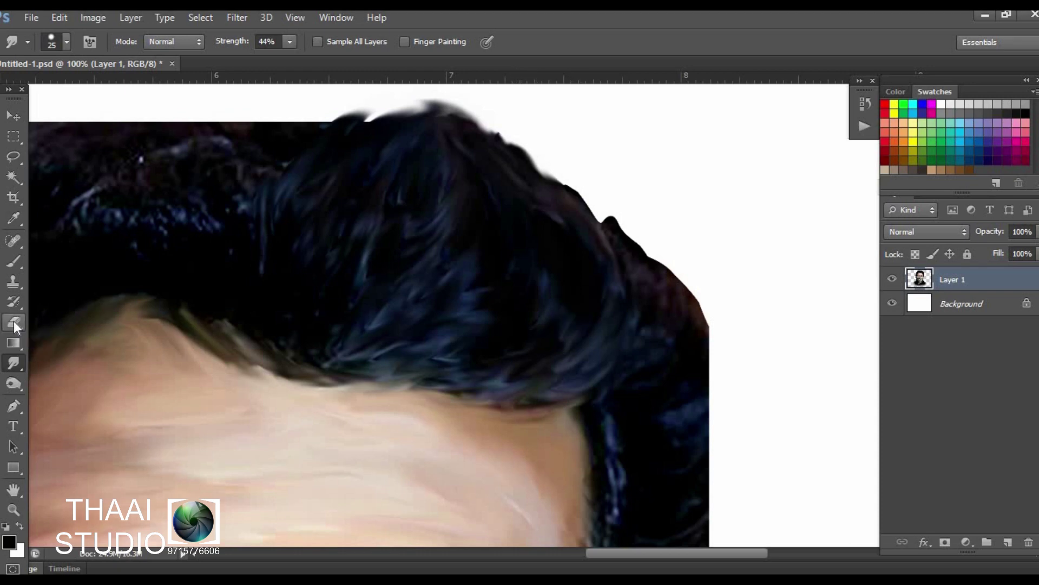
drag(625, 295, 652, 331)
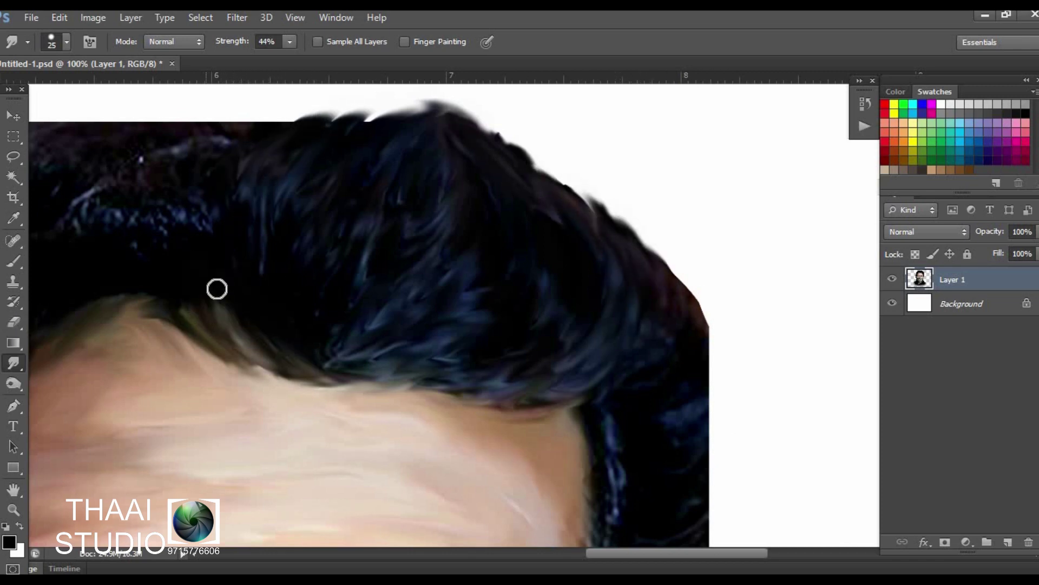
mouse_move(212, 138)
mouse_down()
mouse_move(258, 120)
mouse_move(401, 121)
mouse_up()
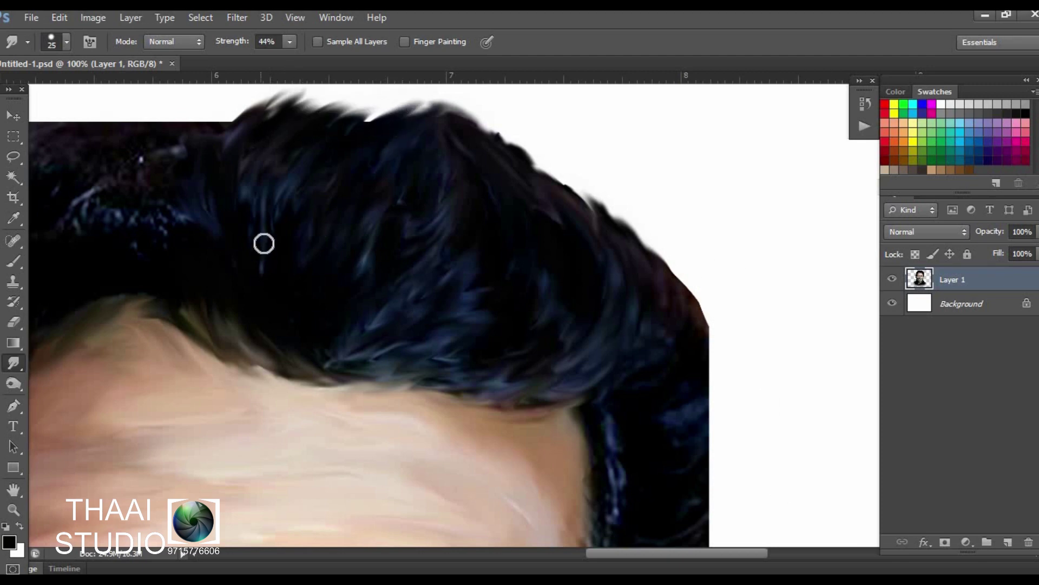
drag(369, 362, 528, 391)
drag(601, 219, 551, 142)
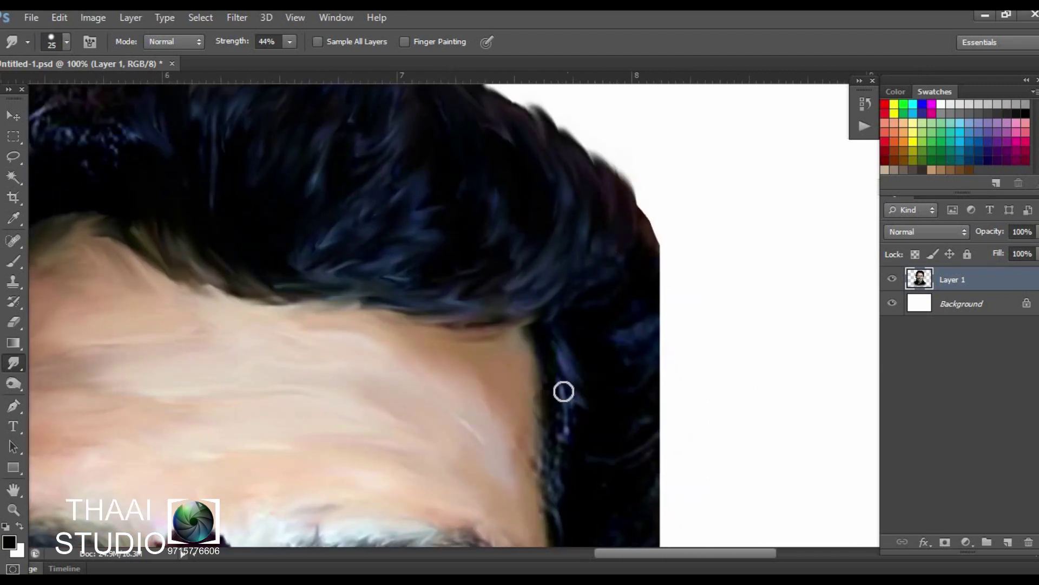
mouse_move(563, 390)
mouse_down()
mouse_move(666, 430)
mouse_move(661, 297)
mouse_move(617, 181)
mouse_up()
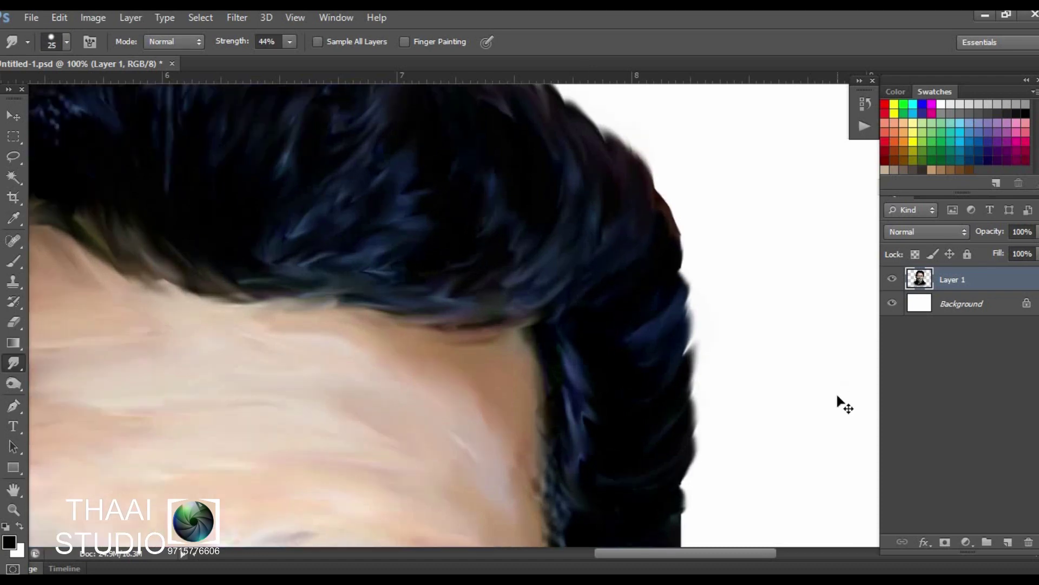
scroll(593, 325, up, 3)
Smear the hair edge beside the temple upward into fine painted strands
drag(400, 335, 411, 267)
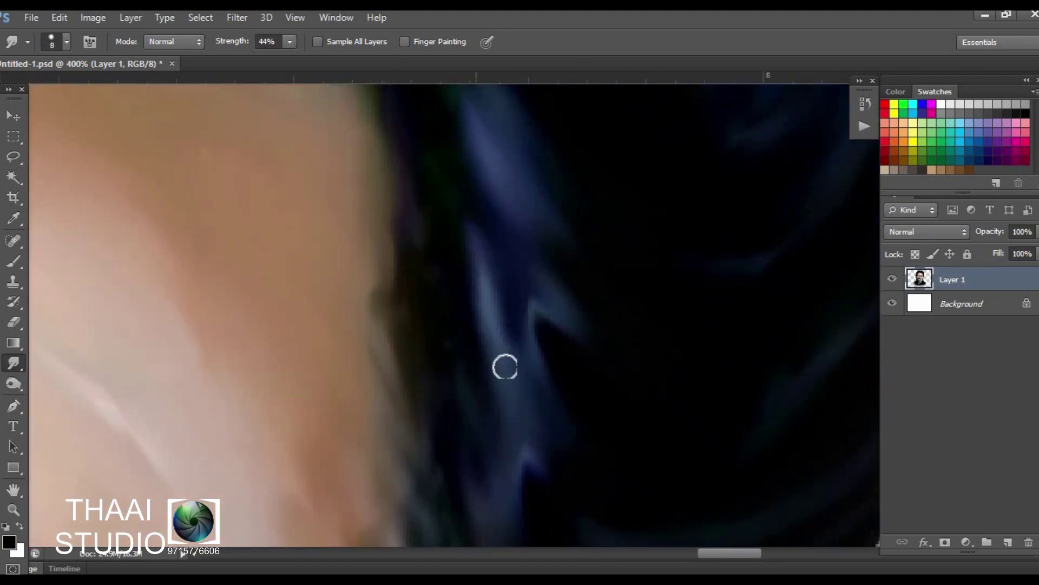
scroll(490, 314, down, 2)
scroll(434, 302, down, 2)
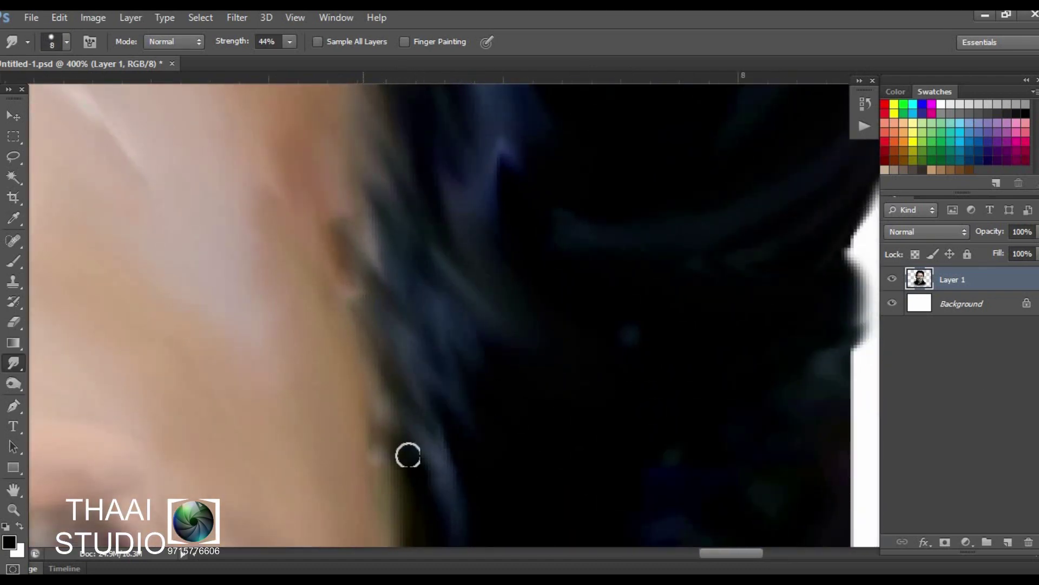
scroll(495, 412, down, 2)
scroll(429, 287, up, 3)
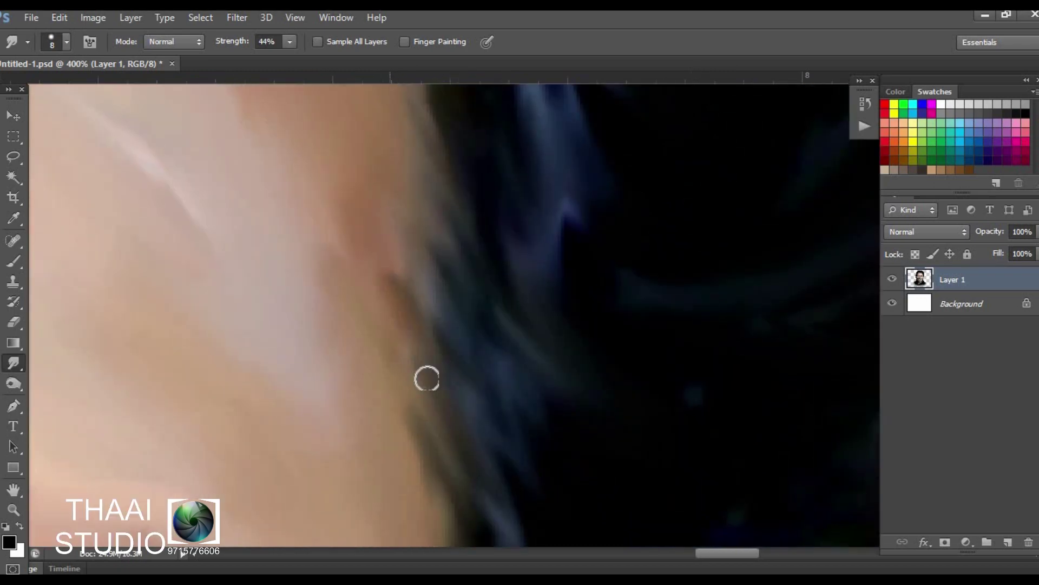
mouse_move(427, 379)
mouse_down()
mouse_move(429, 244)
mouse_move(450, 179)
mouse_up()
scroll(488, 265, up, 3)
drag(528, 353, 537, 381)
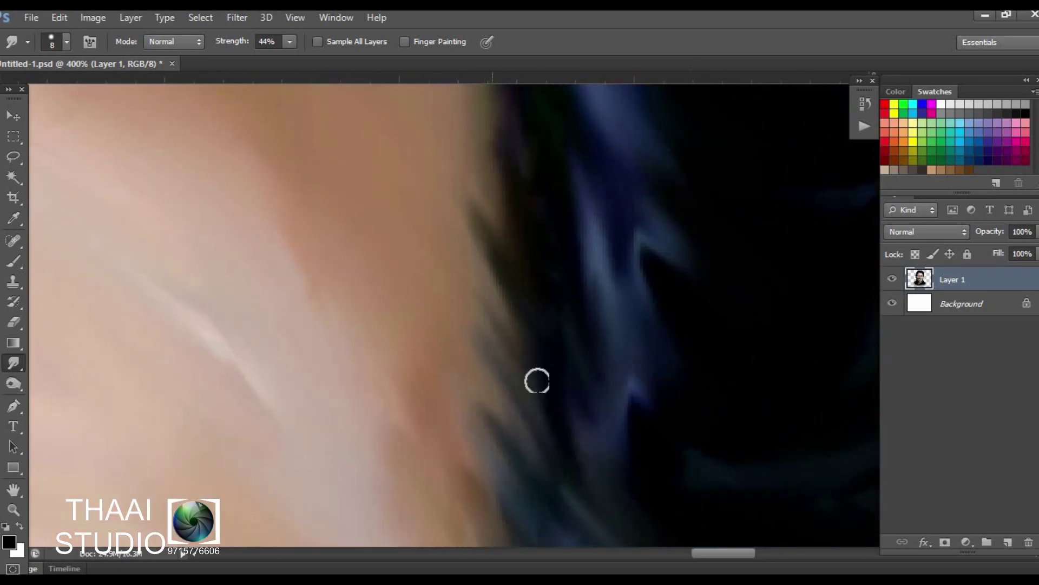
scroll(661, 359, up, 3)
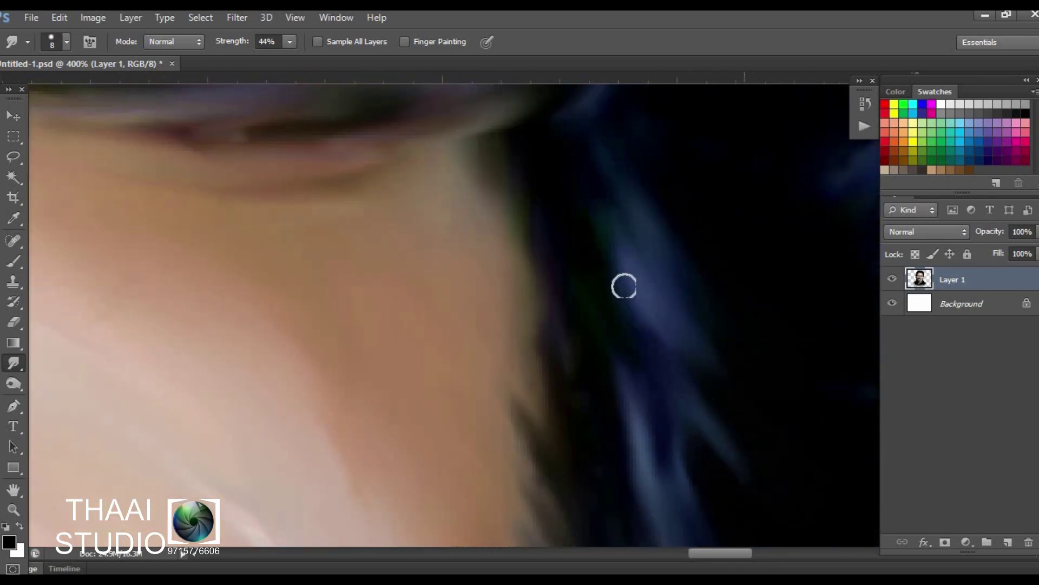
scroll(625, 314, down, 3)
scroll(639, 326, up, 3)
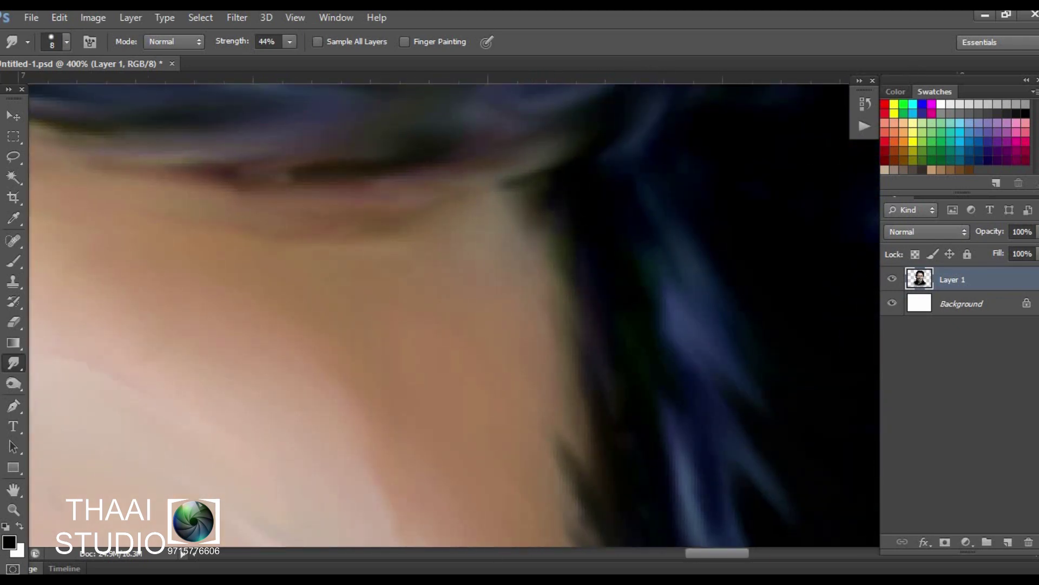
scroll(463, 192, down, 3)
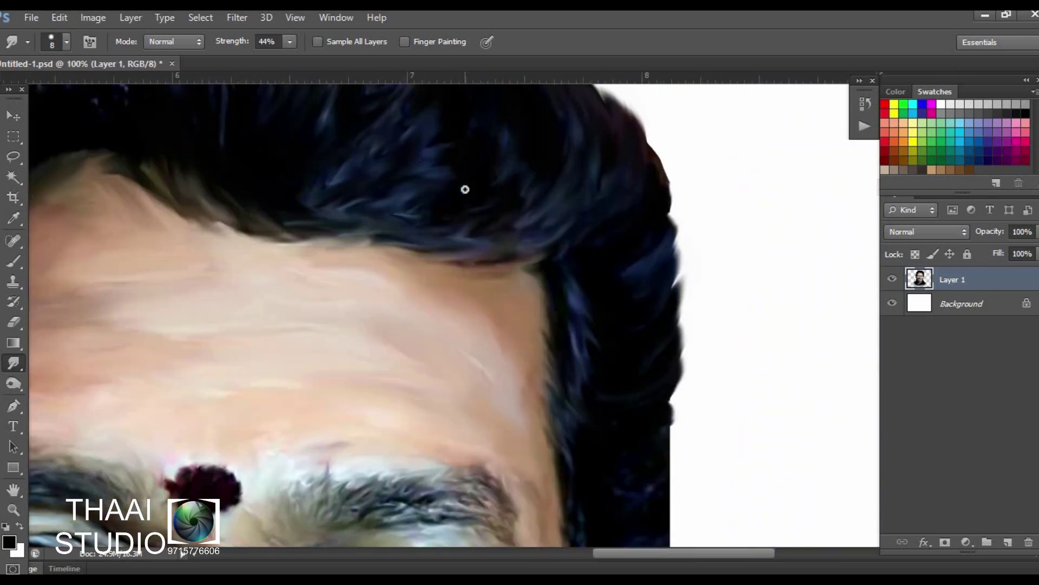
With a slightly larger Smudge brush, drag the top of the hair outward into the white
scroll(465, 255, up, 3)
scroll(541, 162, left, 5)
key(])
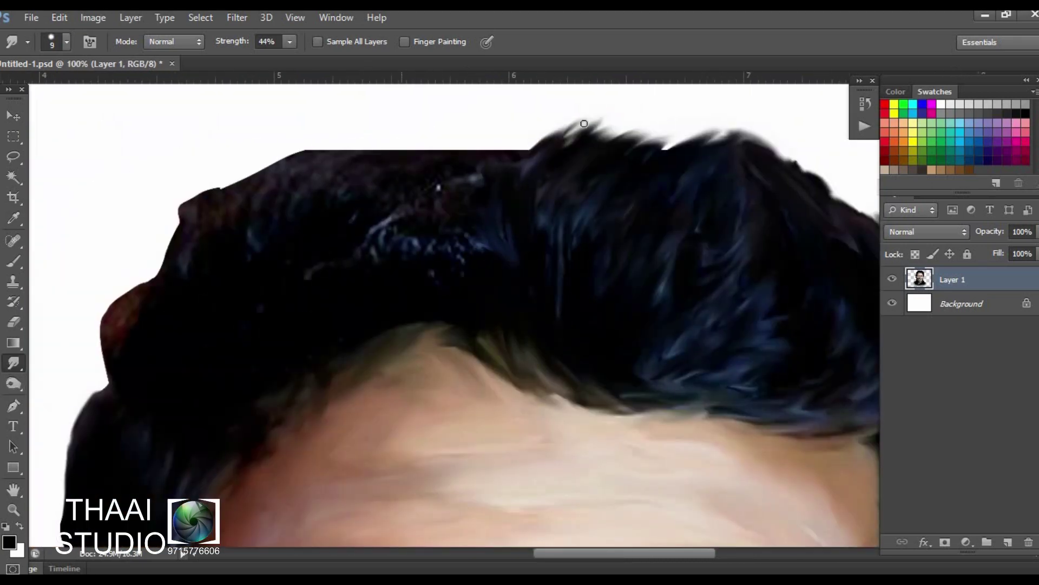
drag(532, 125, 757, 128)
mouse_move(287, 185)
mouse_down()
mouse_move(529, 112)
mouse_move(461, 168)
mouse_move(481, 230)
mouse_move(498, 232)
mouse_move(308, 232)
mouse_move(475, 121)
mouse_move(666, 211)
mouse_up()
Adjust the Smudge brush size while panning the view, then bring up the brush preset picker
key(bracketleft)
key(bracketleft)
scroll(534, 174, down, 2)
scroll(260, 332, left, 3)
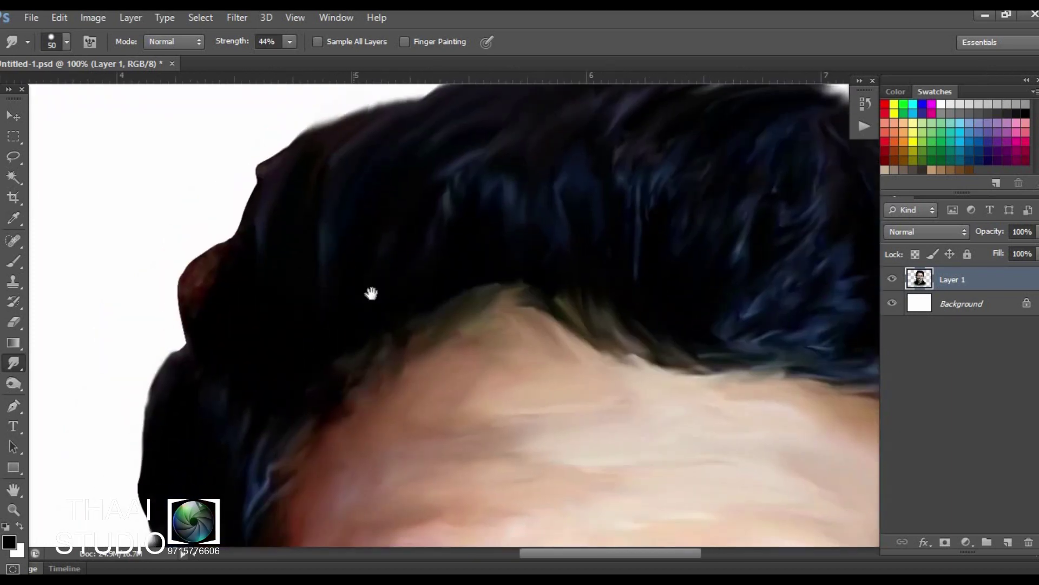
scroll(371, 292, down, 1)
scroll(357, 373, down, 2)
scroll(352, 354, left, 2)
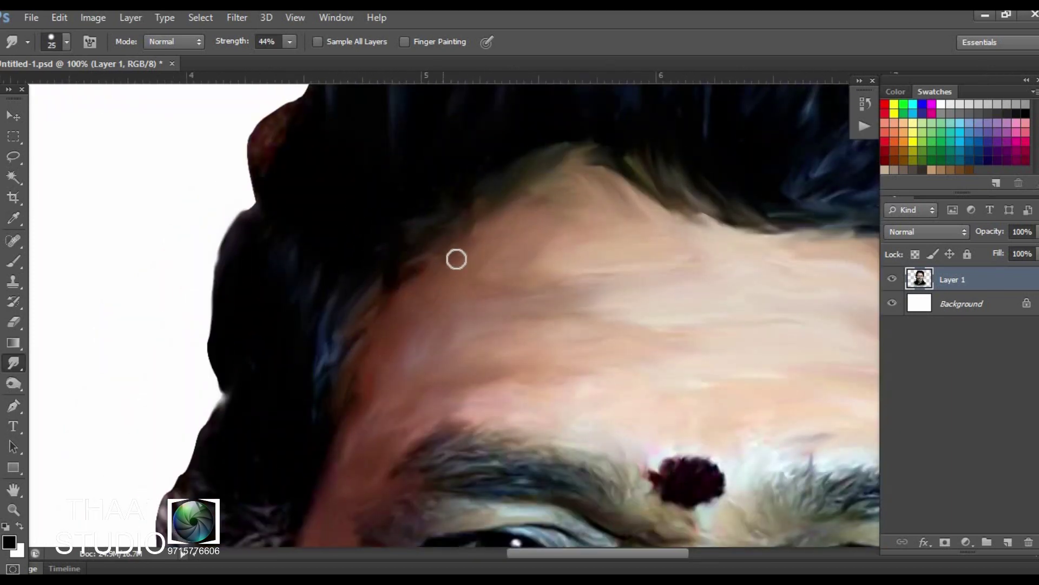
scroll(400, 317, up, 3)
scroll(400, 317, left, 1)
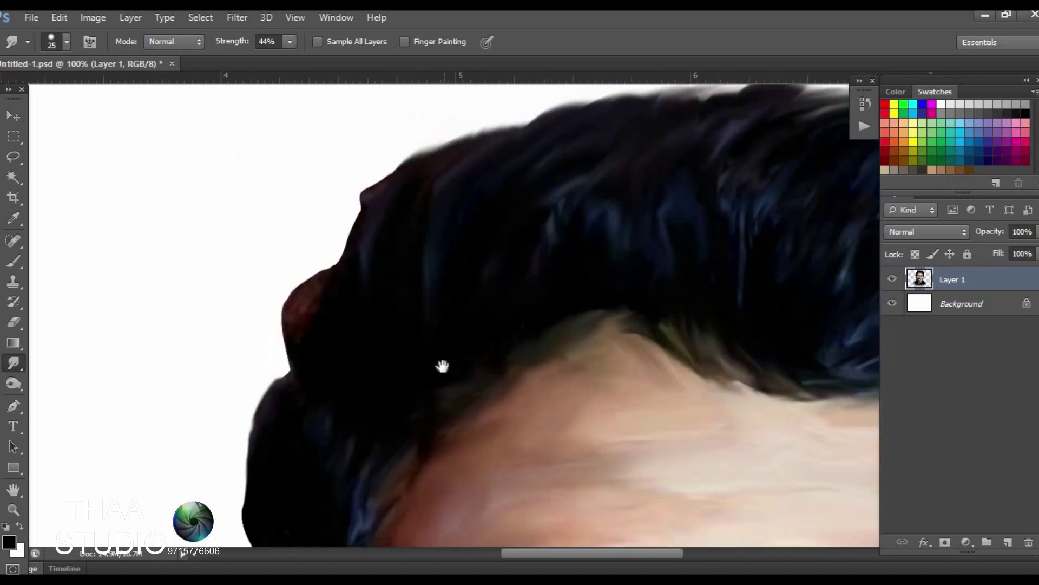
key(bracketright)
scroll(329, 318, down, 3)
scroll(346, 287, left, 1)
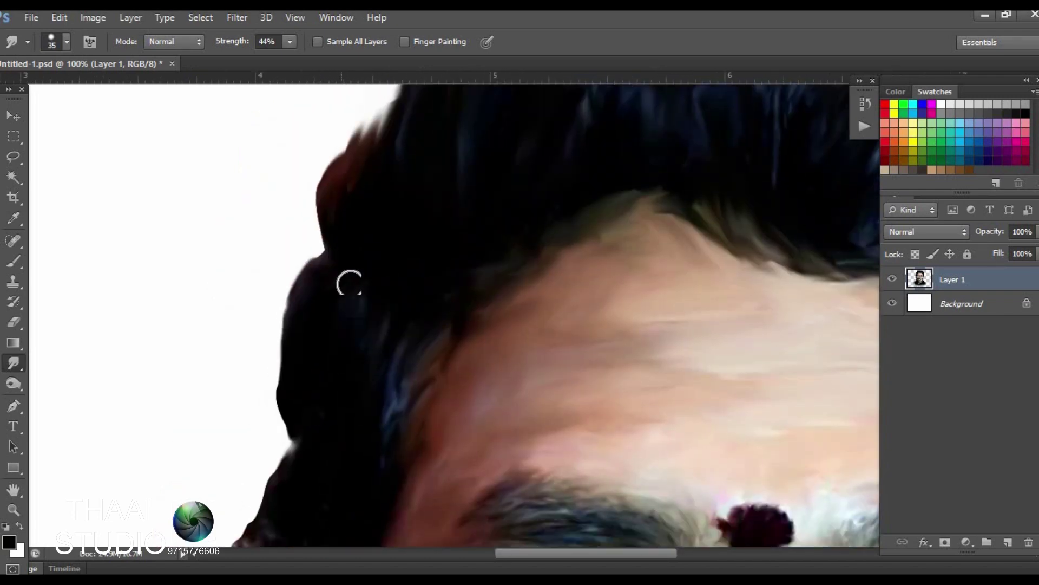
scroll(283, 417, down, 2)
scroll(283, 379, down, 3)
scroll(297, 267, left, 1)
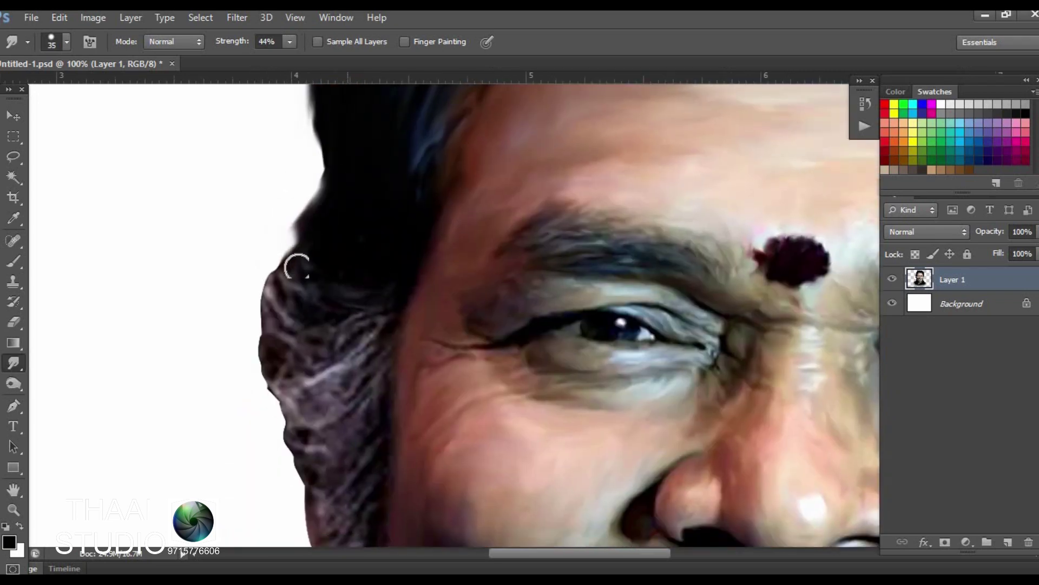
right_click(379, 303)
Choose a scattered brush tip, raise Smudge Strength and smudge the left hair edge into wispy strands
click(648, 459)
key(Return)
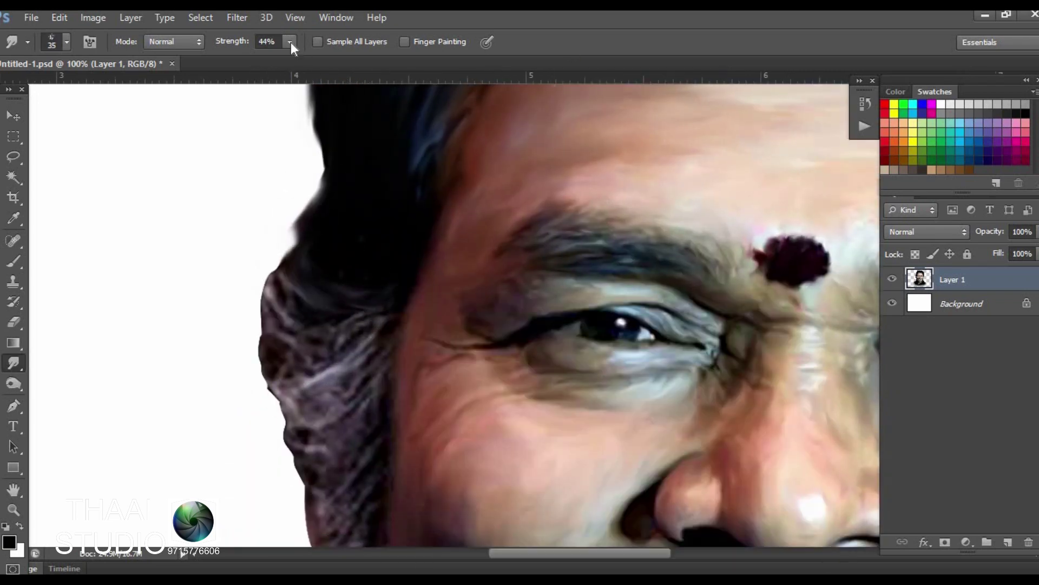
drag(290, 42, 333, 59)
mouse_move(295, 267)
mouse_down()
mouse_move(365, 318)
mouse_move(300, 269)
mouse_up()
mouse_move(324, 424)
mouse_down()
mouse_move(295, 365)
mouse_move(336, 397)
mouse_up()
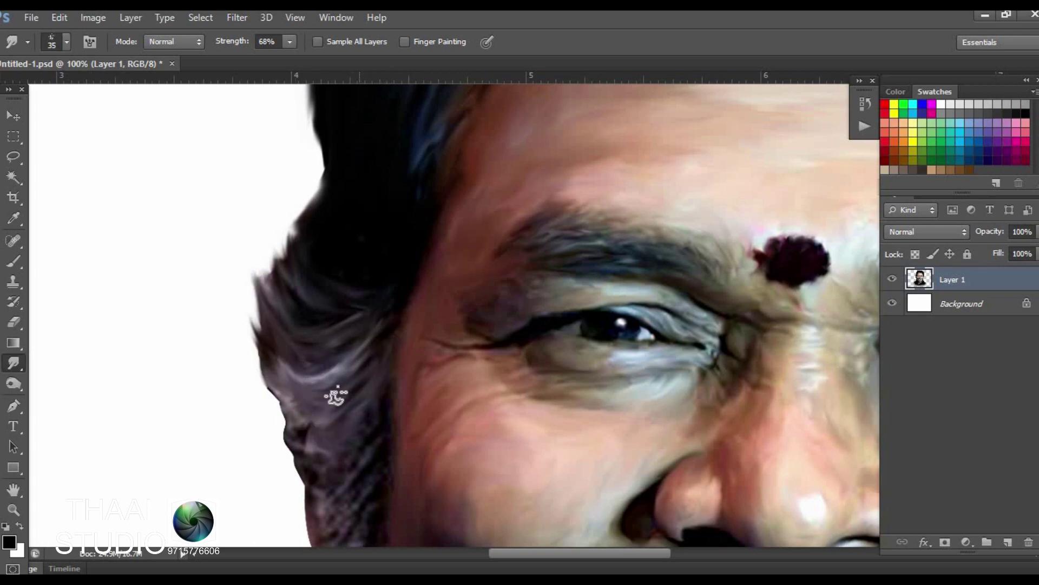
drag(347, 521, 313, 420)
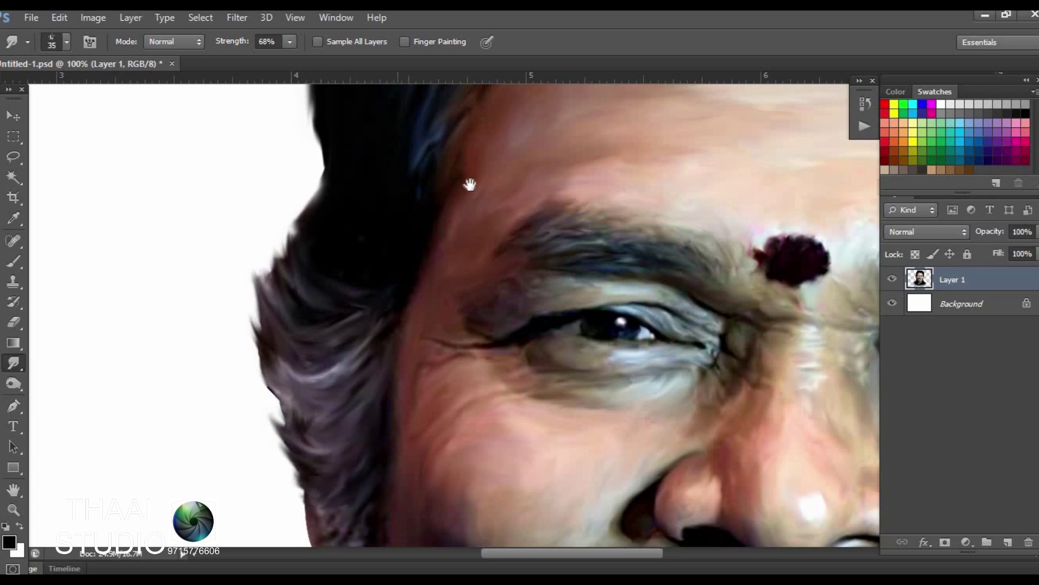
Zoom in on the sideburn, switch brush tip, and shrink the brush at 41% Smudge Strength
key(ctrl+plus)
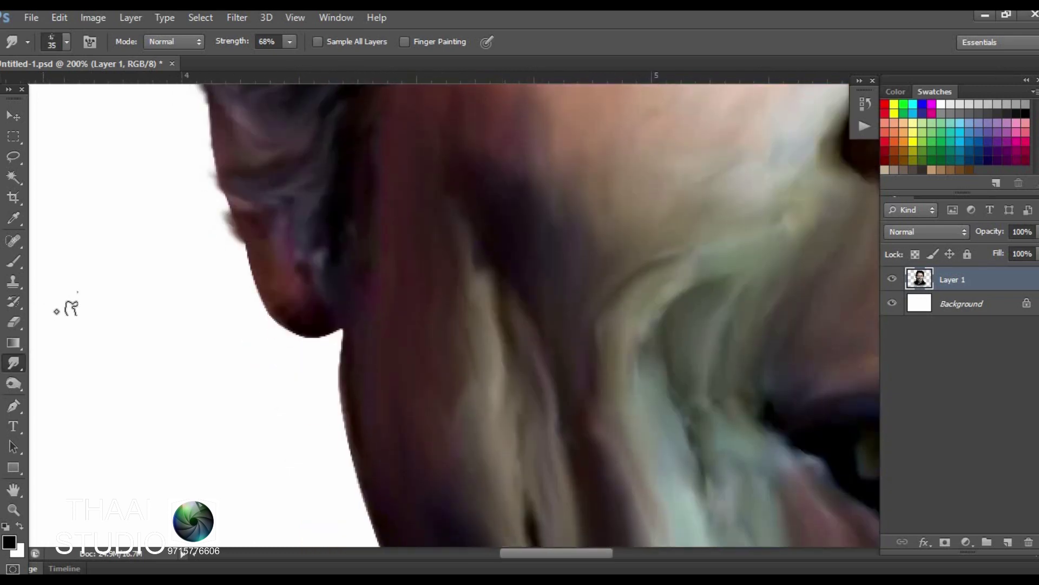
right_click(464, 226)
click(290, 41)
drag(292, 59, 268, 59)
key(bracketleft)
key(bracketleft)
key(bracketleft)
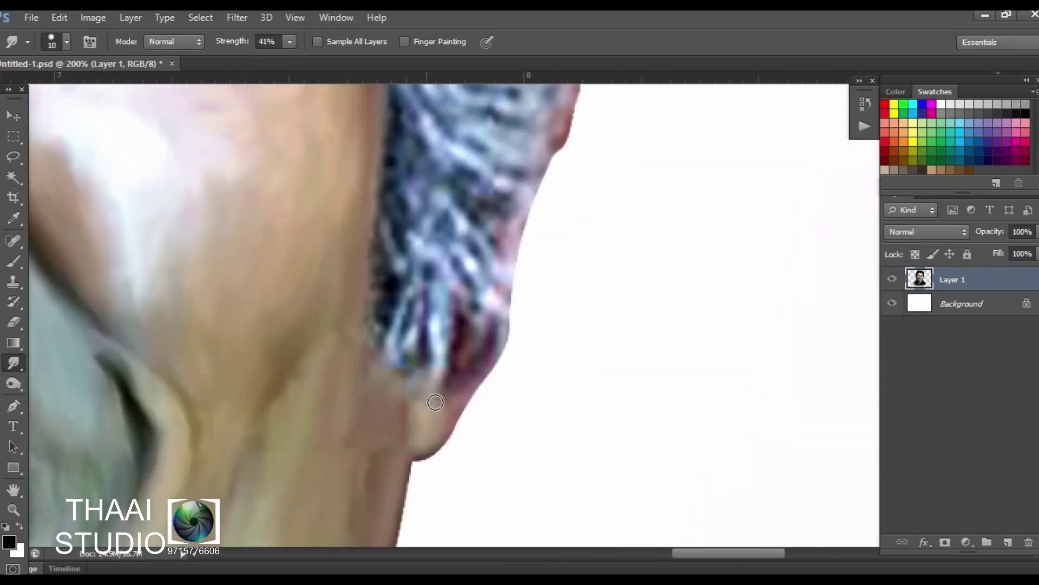
Smudge the grey sideburn up from the jaw using the 14 px tip at 64% strength
drag(481, 341, 484, 402)
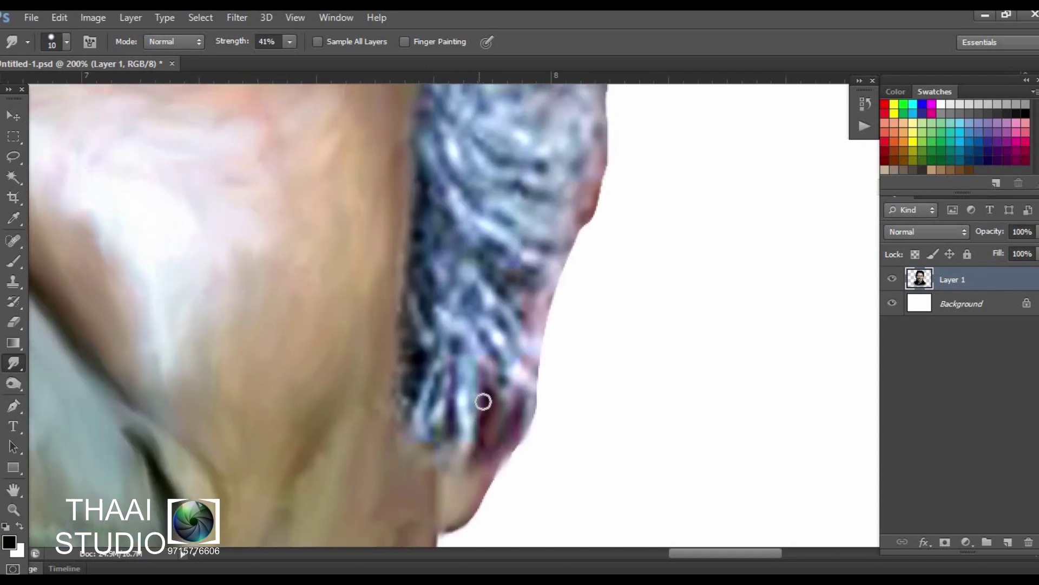
right_click(524, 291)
double_click(806, 415)
mouse_move(431, 372)
mouse_down()
mouse_move(503, 379)
mouse_move(593, 138)
mouse_up()
drag(604, 208, 641, 233)
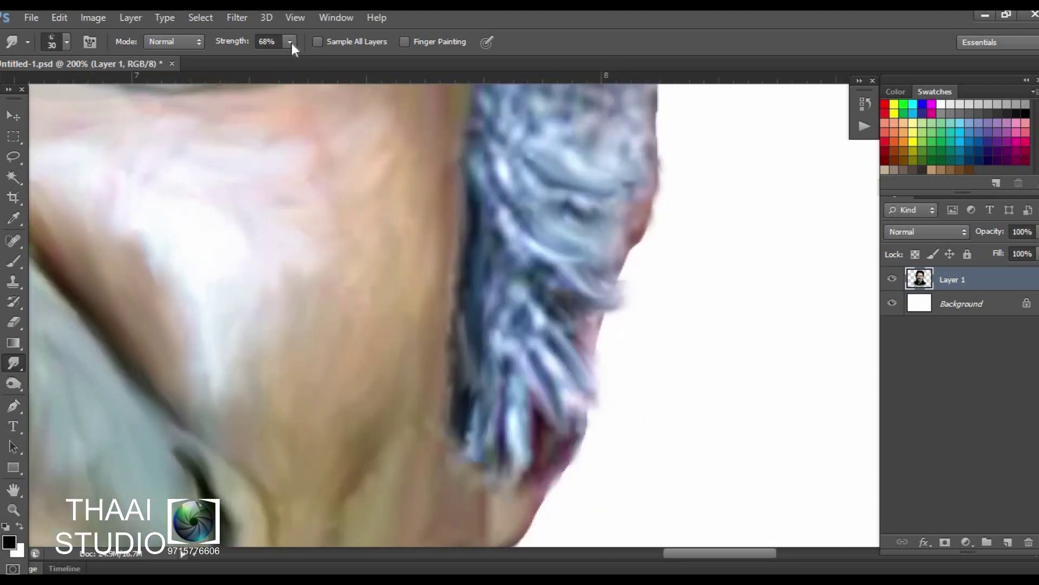
drag(290, 41, 285, 54)
drag(445, 355, 534, 394)
Smudge the grey sideburn into outward strands reaching up to the hair edge
scroll(475, 343, down, 5)
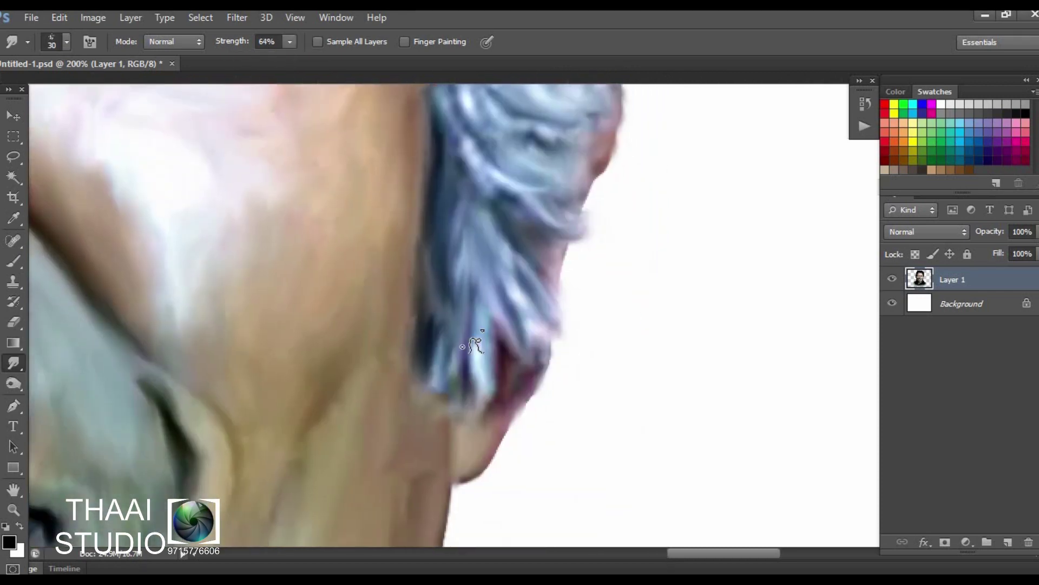
scroll(514, 379, up, 5)
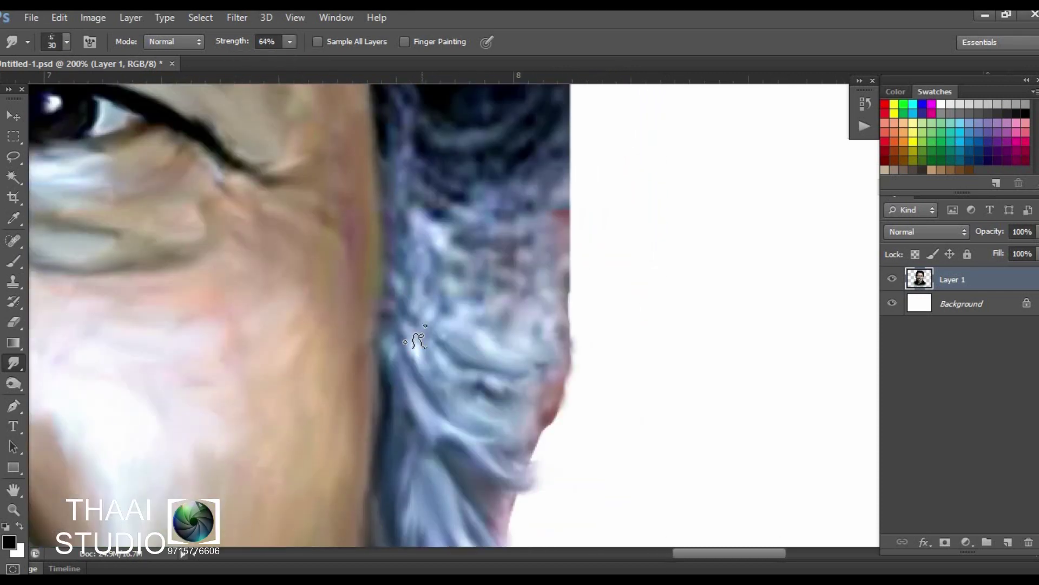
scroll(413, 343, up, 5)
scroll(390, 300, up, 5)
drag(464, 302, 583, 325)
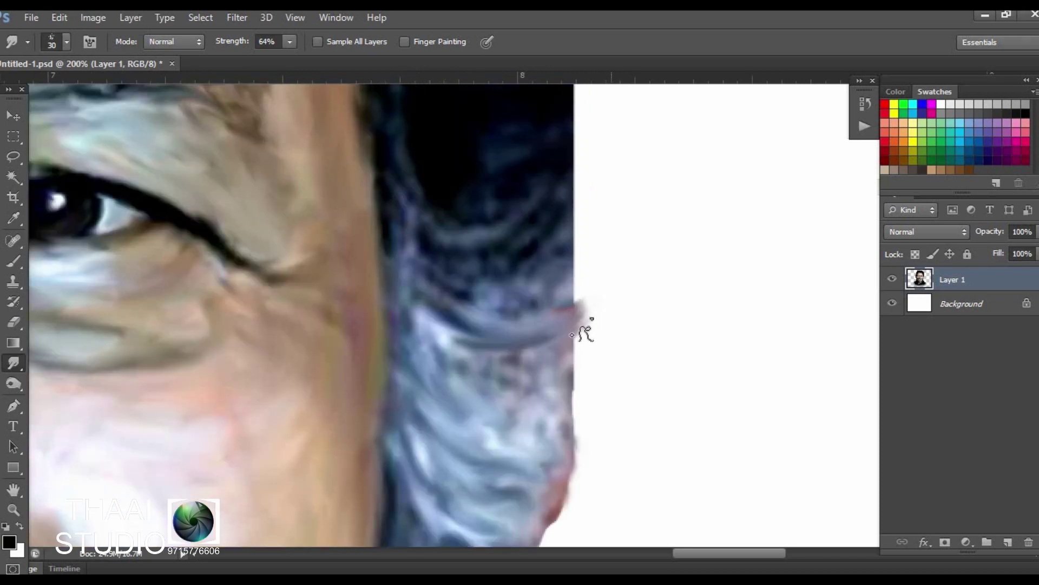
drag(534, 360, 601, 414)
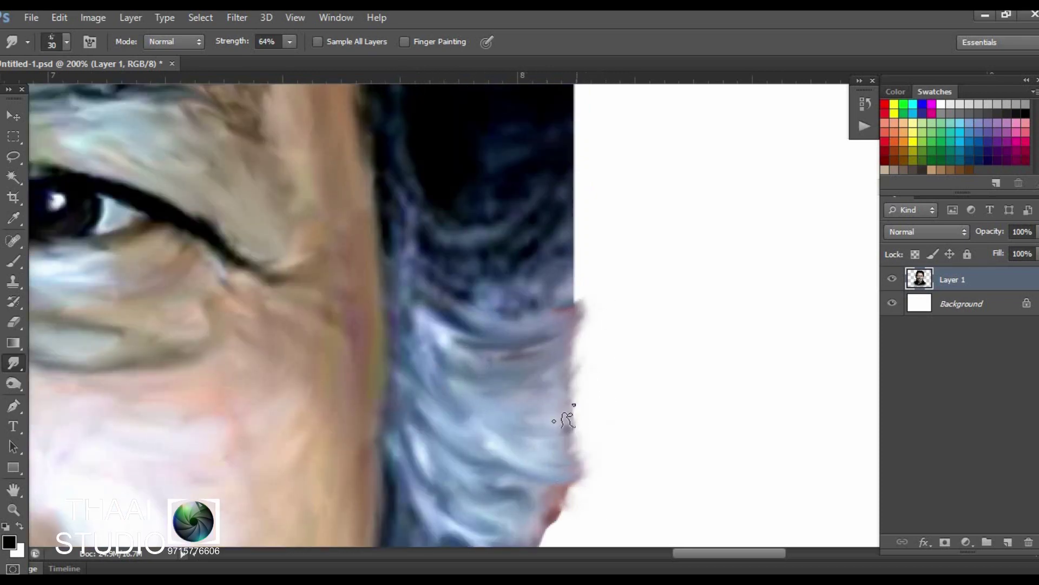
mouse_move(449, 325)
mouse_down()
mouse_move(564, 272)
mouse_move(592, 283)
mouse_up()
drag(519, 227, 587, 141)
drag(455, 238, 381, 182)
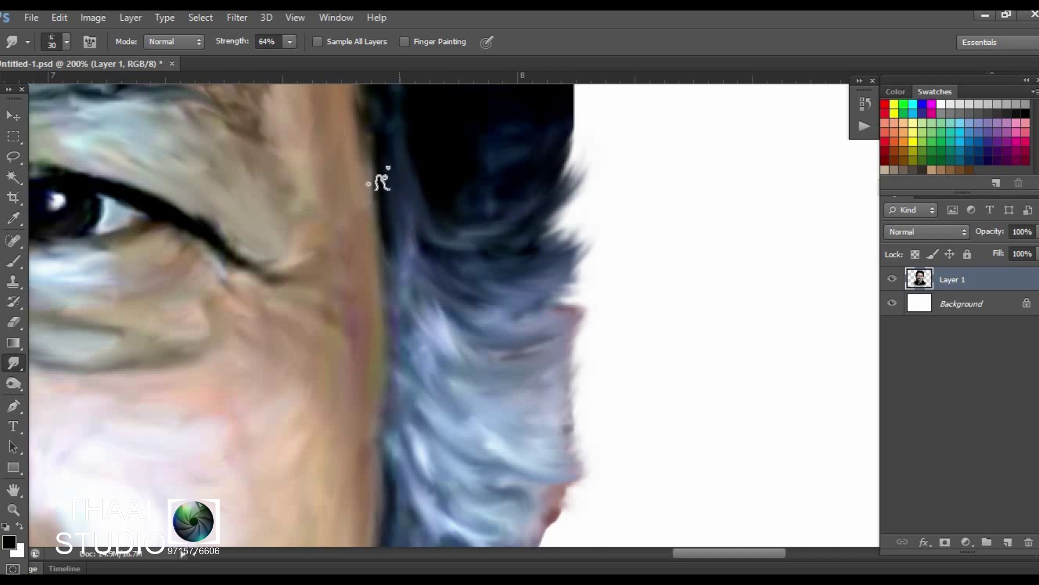
Smudge the right and top-right hair edge outward into painted streaks
scroll(381, 181, up, 5)
drag(557, 253, 511, 140)
scroll(441, 371, up, 4)
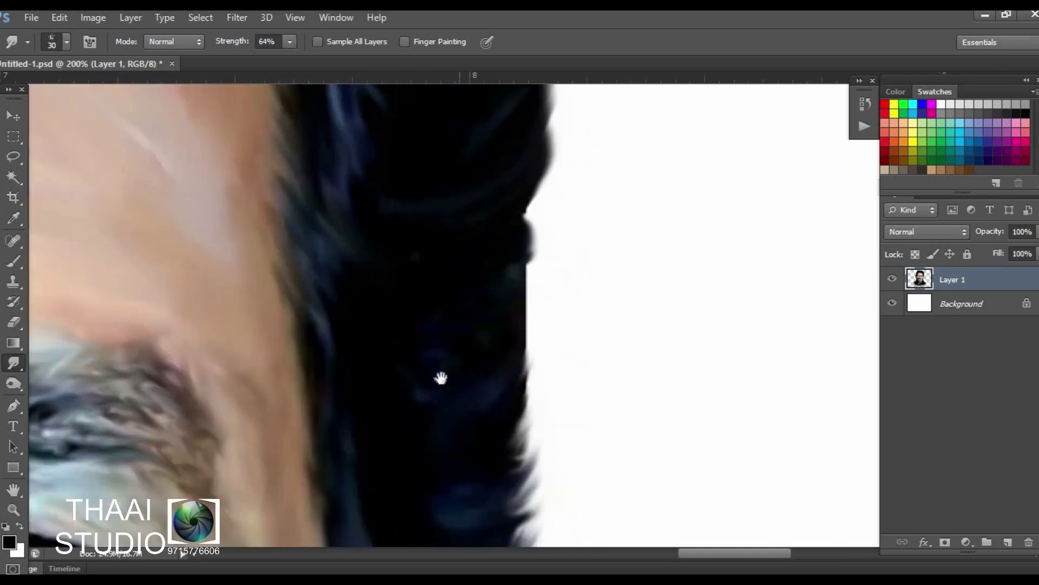
drag(584, 133, 557, 211)
scroll(464, 287, up, 6)
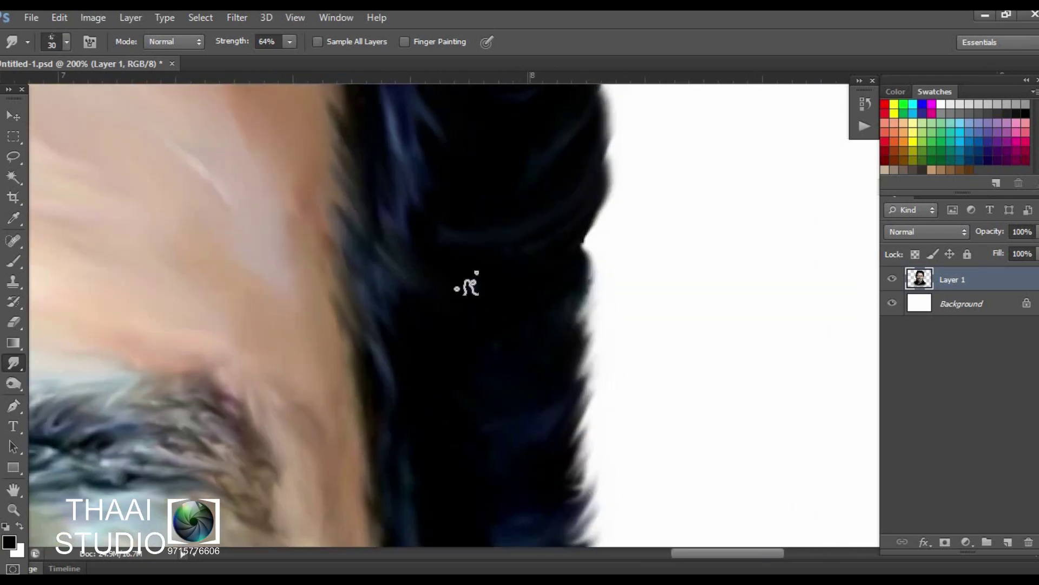
drag(464, 288, 580, 223)
scroll(474, 287, up, 6)
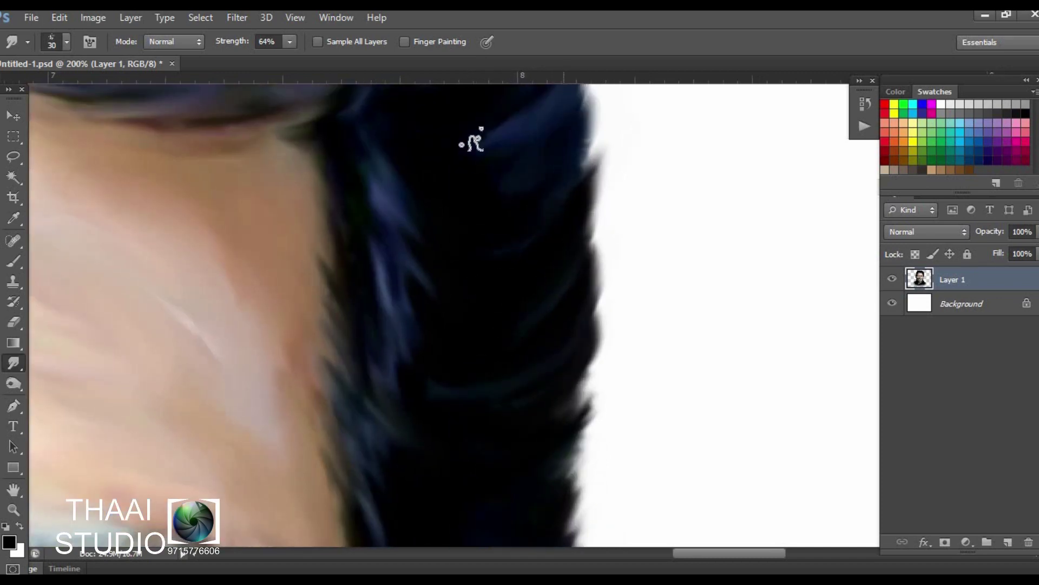
scroll(470, 142, up, 6)
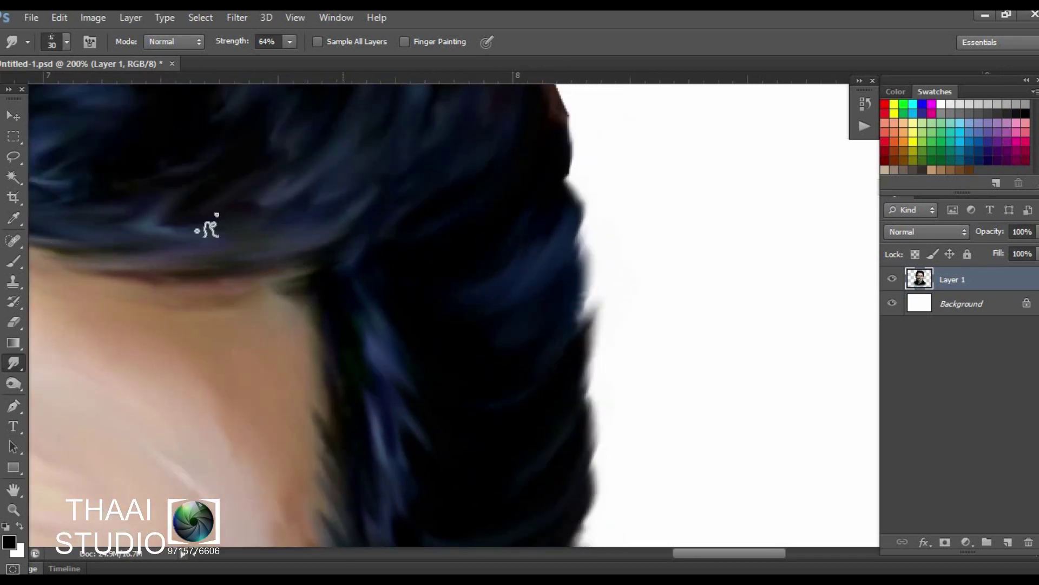
scroll(386, 239, up, 5)
drag(536, 233, 522, 158)
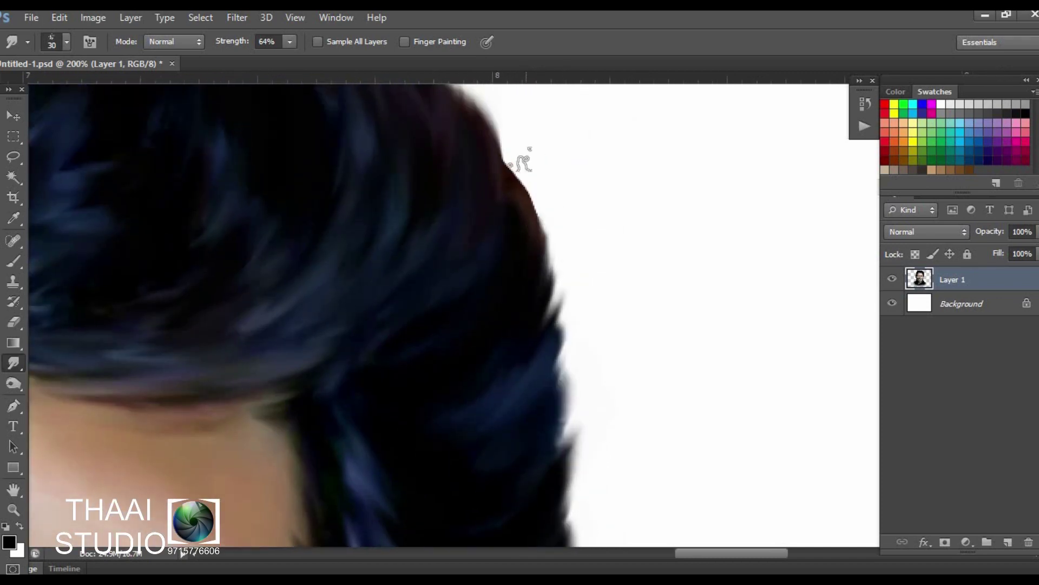
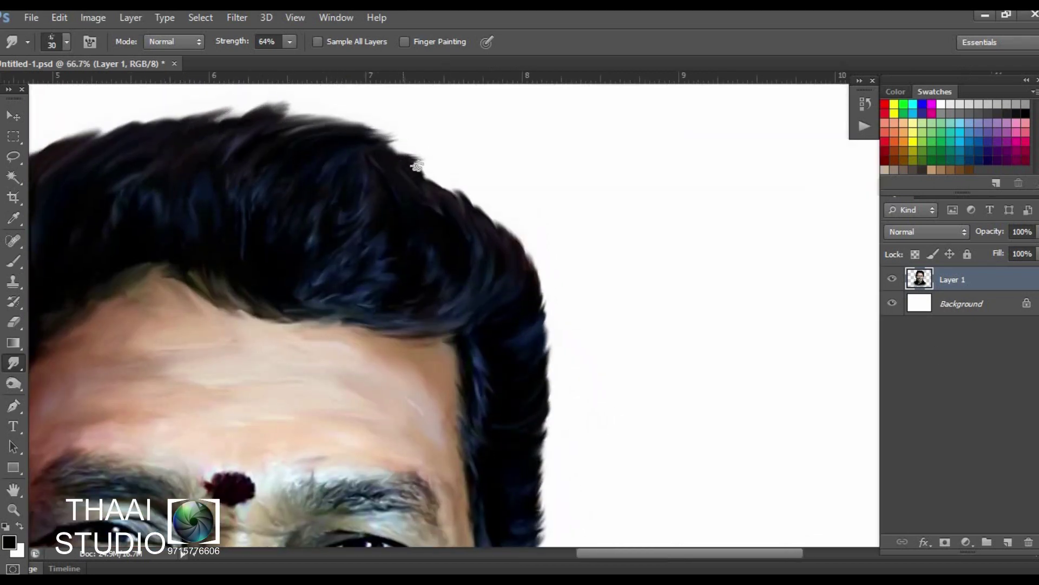
Scroll around the smudged hair and face to inspect the painterly finish of the portrait
scroll(417, 165, down, 2)
scroll(423, 216, up, 2)
scroll(423, 217, left, 3)
scroll(428, 277, left, 8)
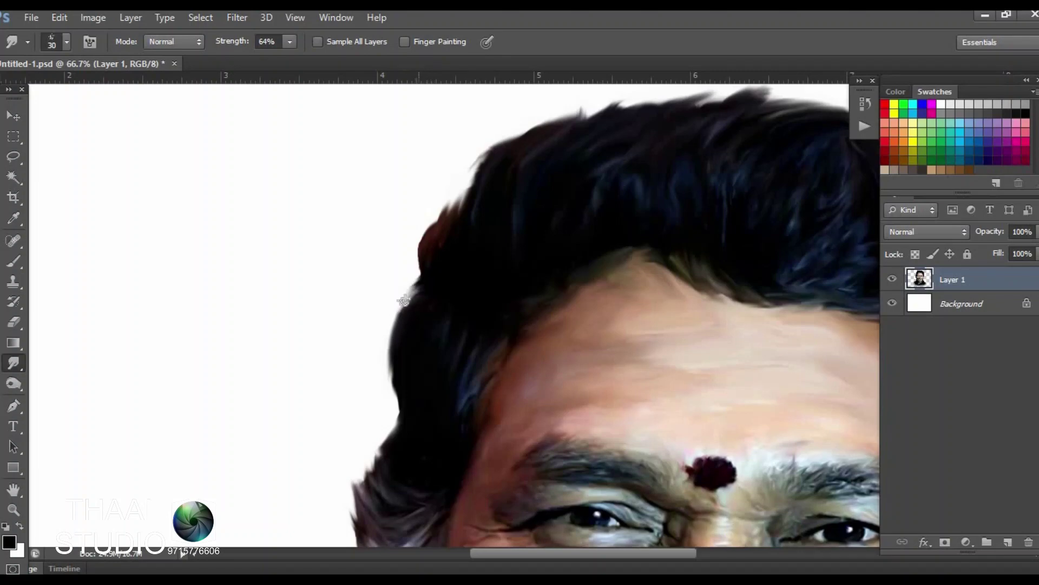
scroll(469, 182, down, 7)
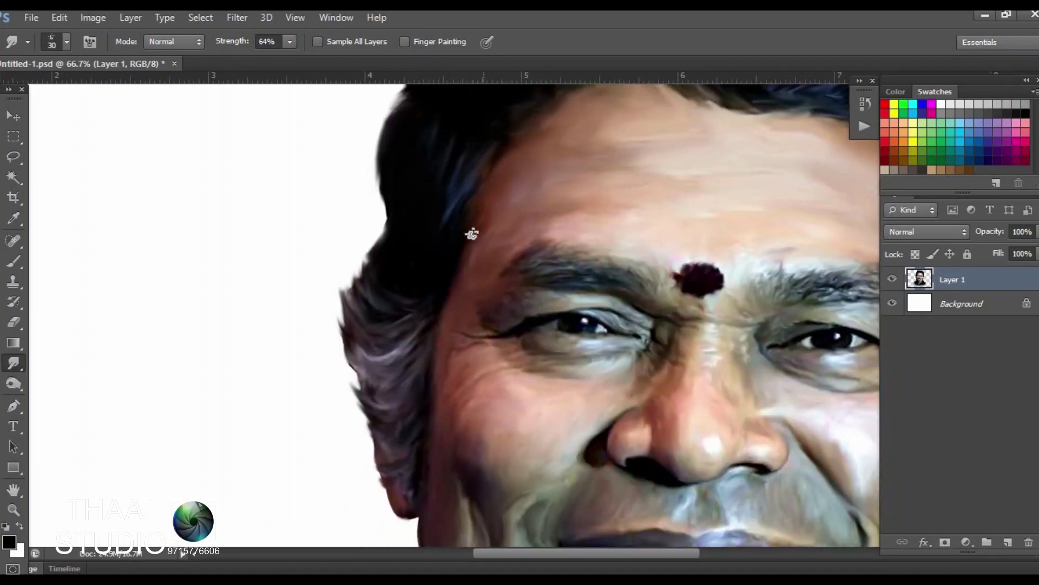
scroll(472, 234, down, 4)
scroll(417, 302, down, 10)
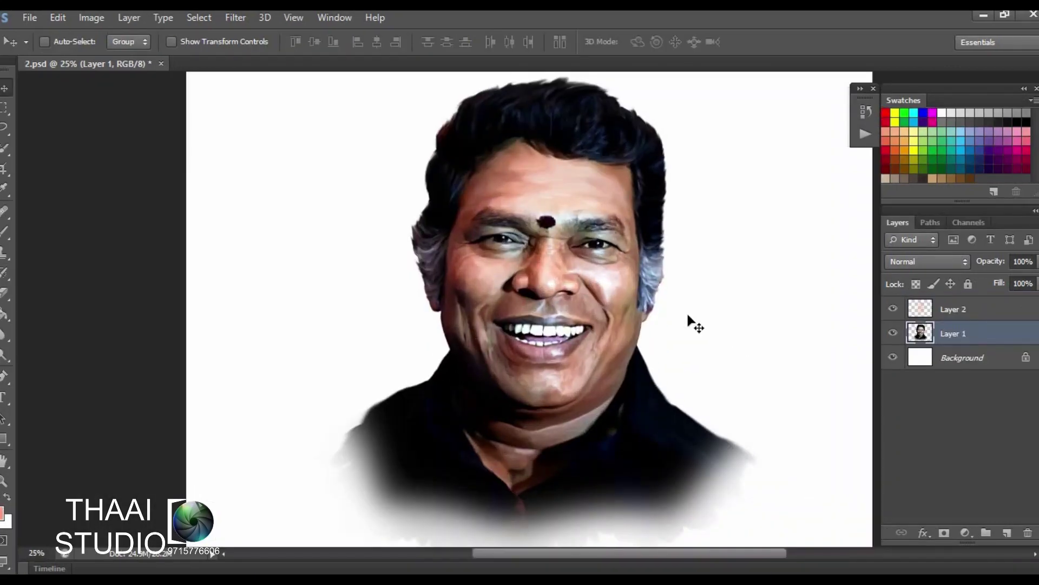
Set Layer 2 to Color blend mode and erase the excess tint
key(ctrl+plus)
click(5, 232)
click(953, 309)
click(927, 328)
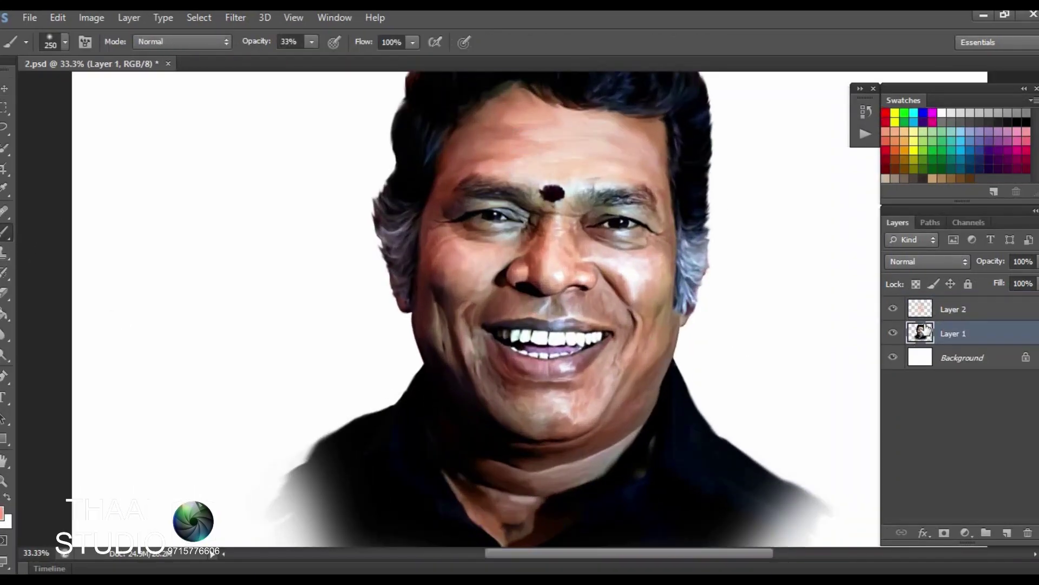
click(942, 309)
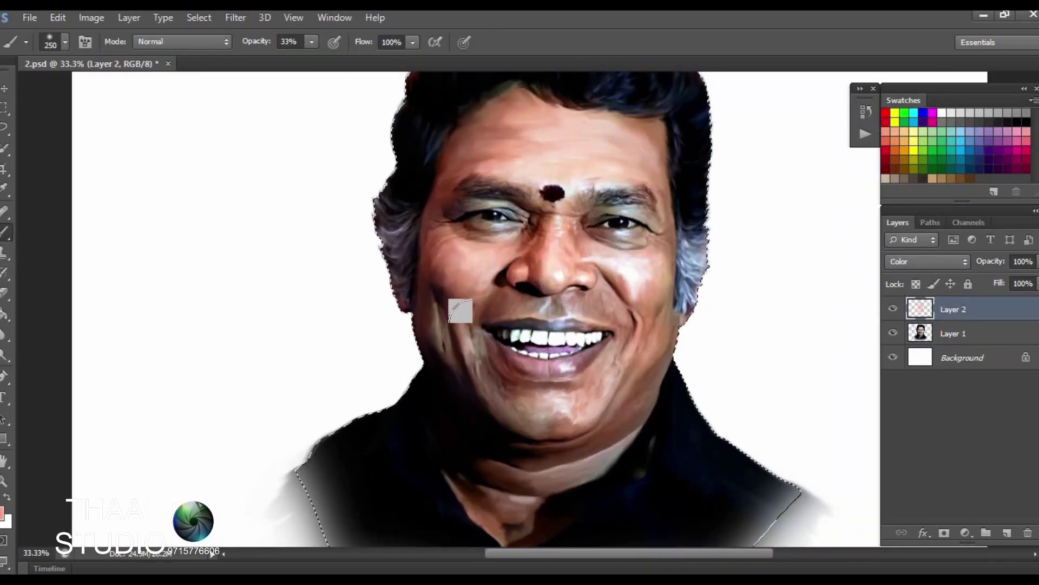
click(4, 292)
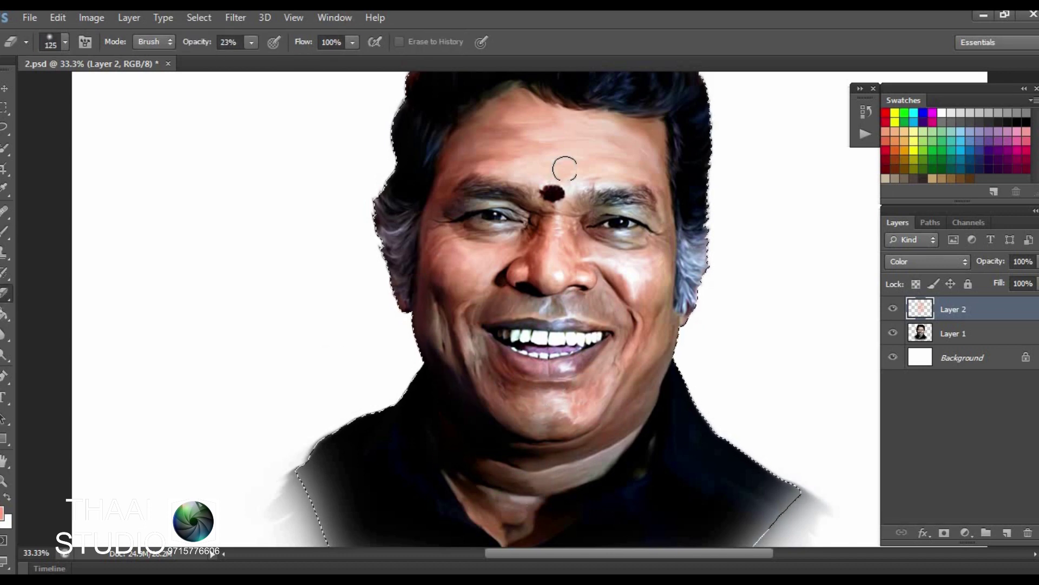
Add a new layer and choose a light peach foreground colour
click(1006, 533)
click(927, 261)
click(920, 383)
click(5, 512)
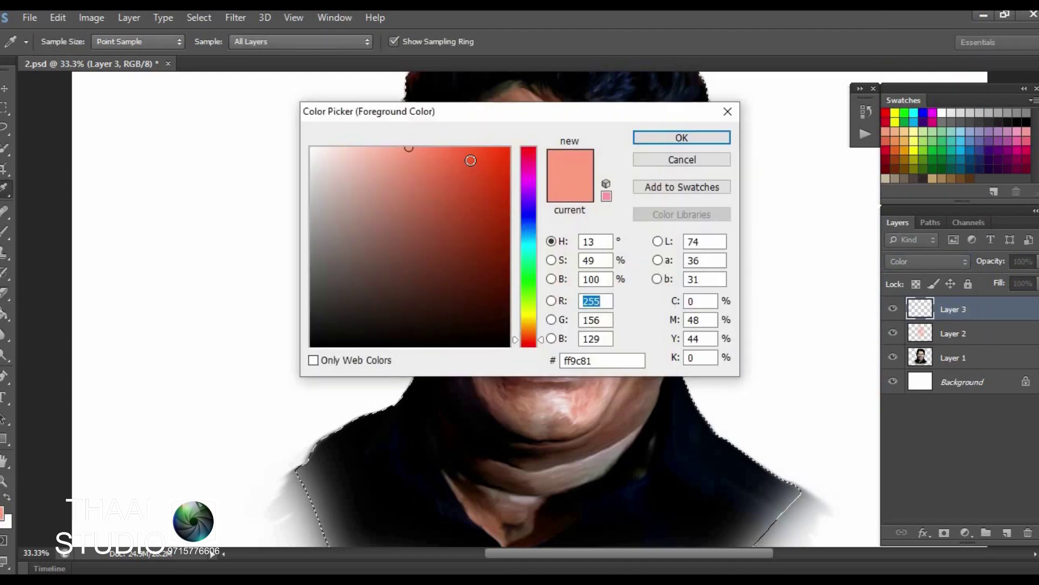
click(682, 135)
Paint the peach tint with a smaller brush at 19% opacity, erasing excess
key(b)
key(b)
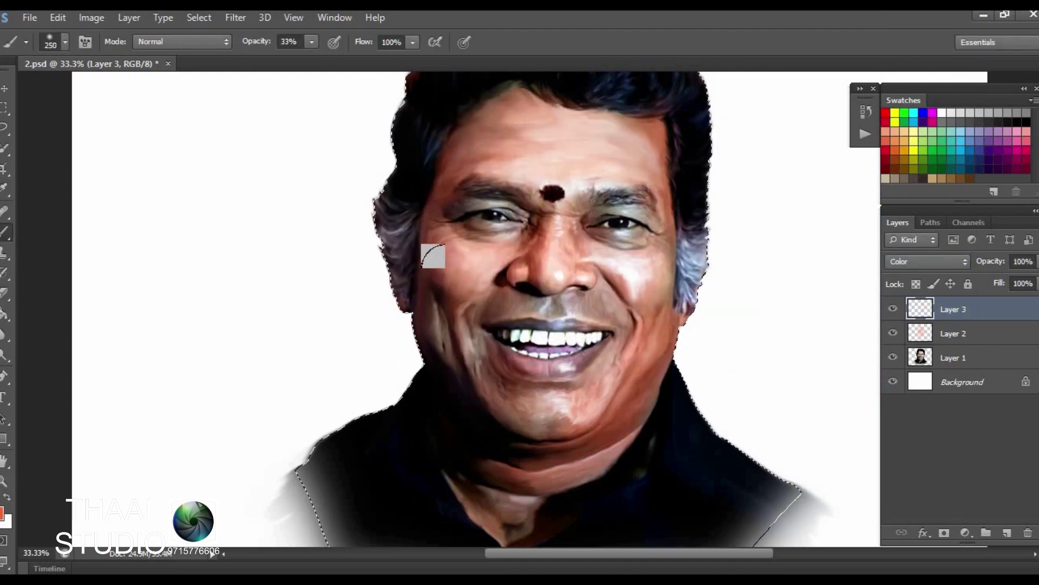
key(bracketleft)
key(bracketleft)
key(bracketleft)
key(1)
key(9)
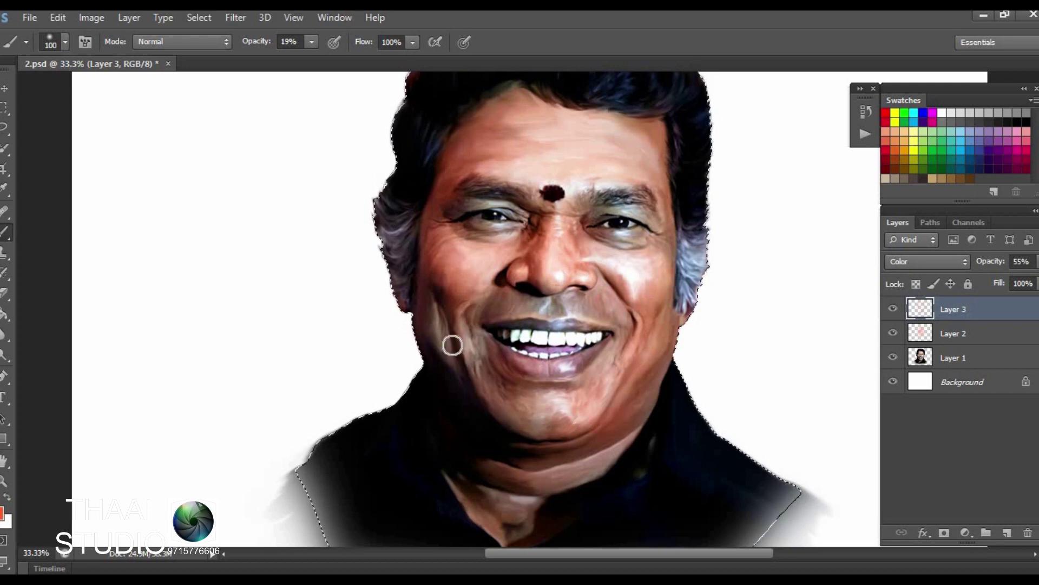
key(e)
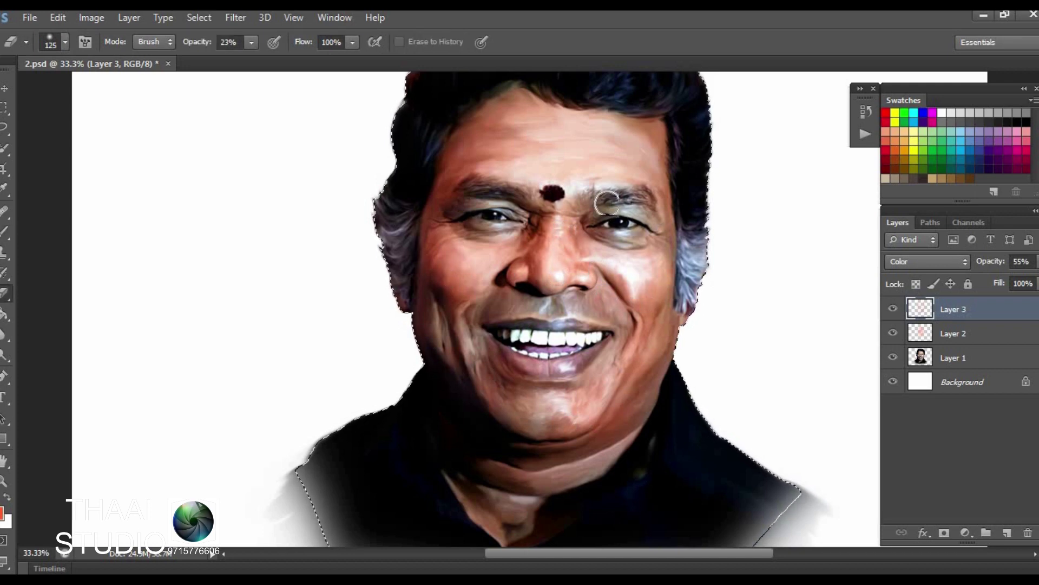
key(b)
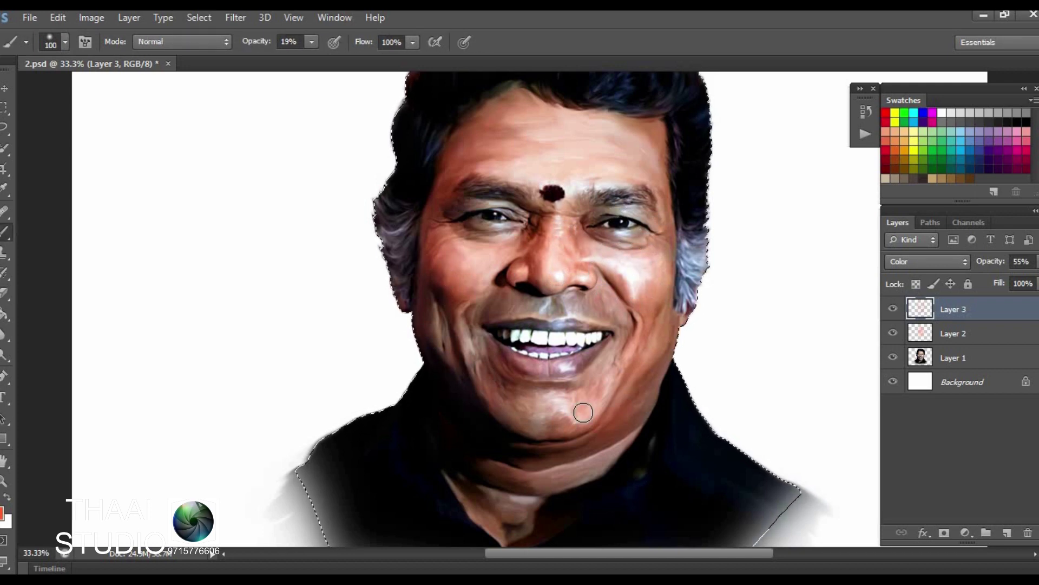
Add another Color-mode layer with a pinkish-red foreground colour
click(1007, 532)
click(920, 261)
click(915, 392)
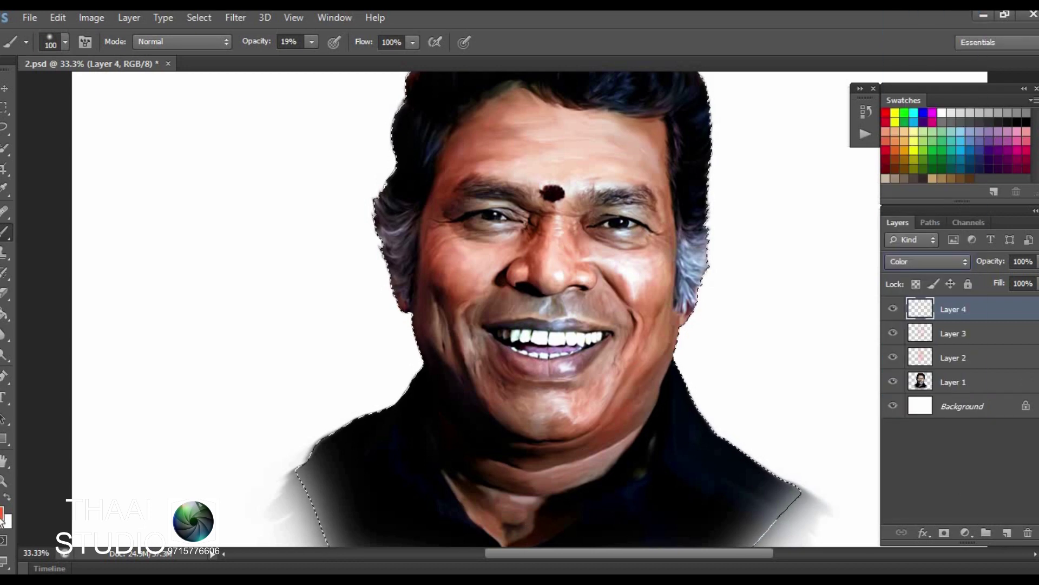
click(2, 512)
click(680, 137)
Paint a rosy tint over both cheeks and the nose tip
key(ctrl+plus)
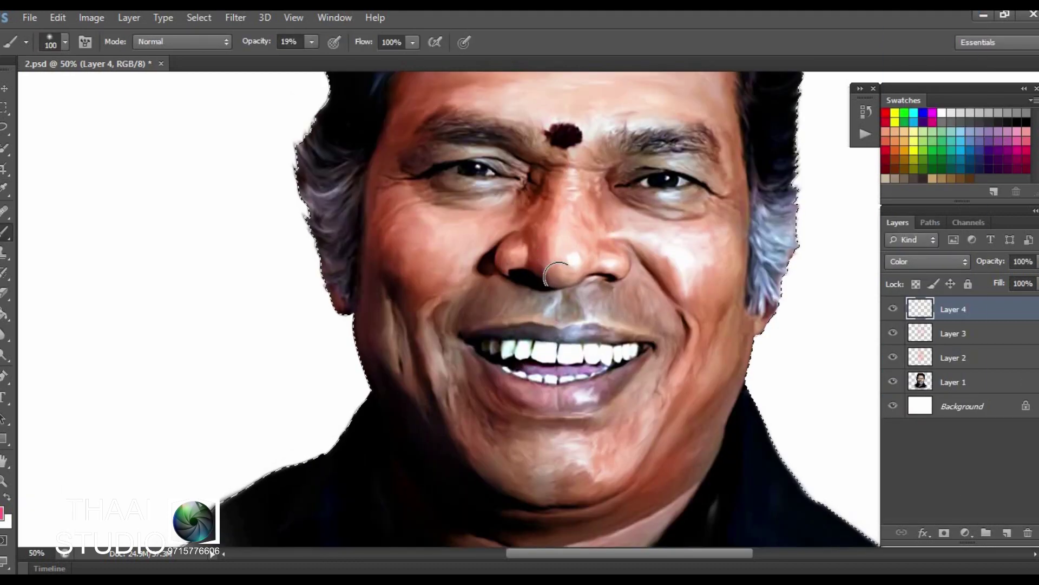
drag(677, 259, 699, 314)
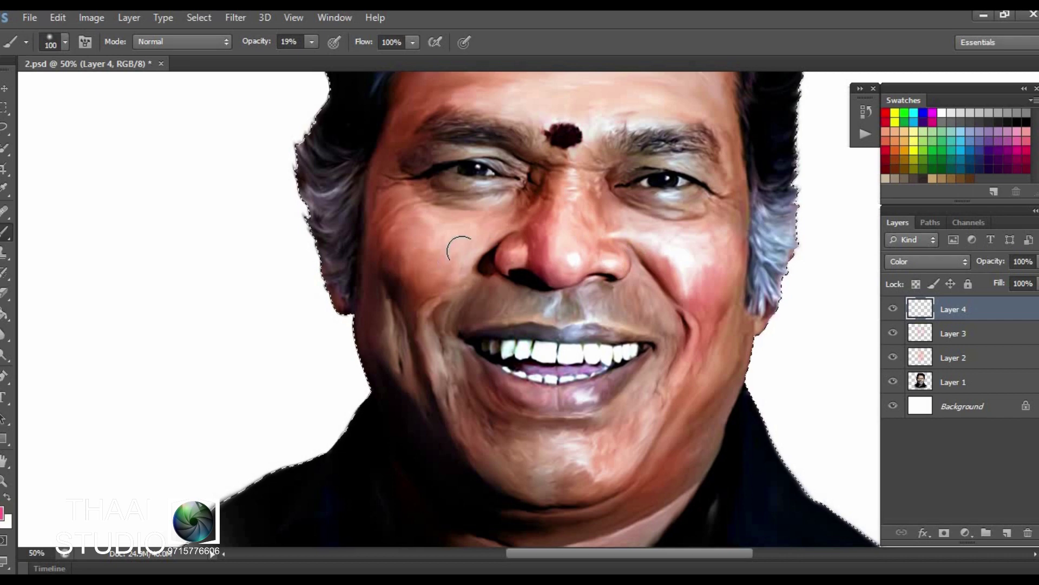
drag(459, 248, 427, 319)
drag(617, 168, 569, 282)
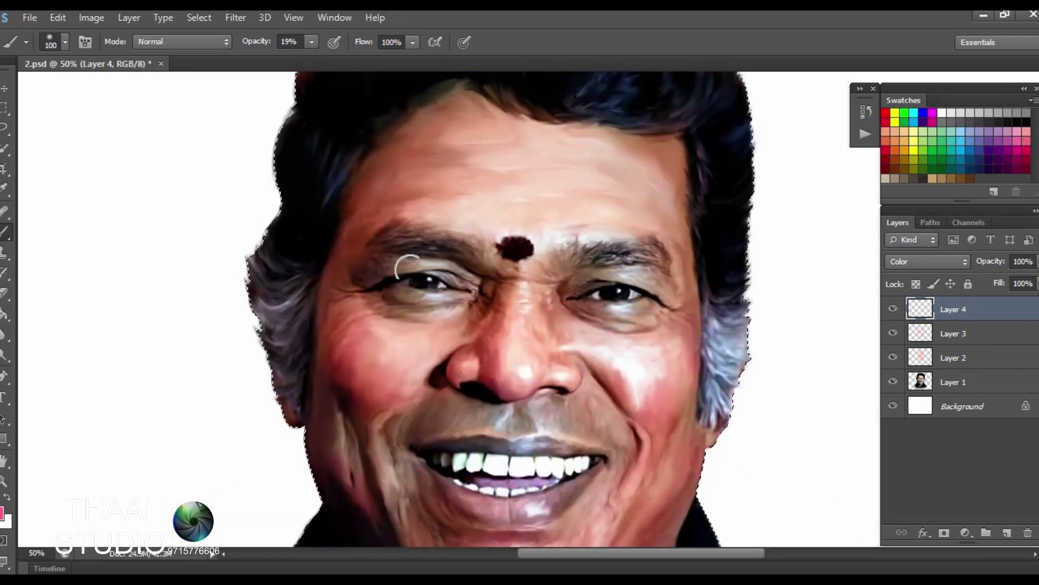
Add a Color-mode layer with a deeper pink and set brush opacity to 12%
click(1007, 533)
click(928, 261)
click(897, 388)
key(i)
click(2, 512)
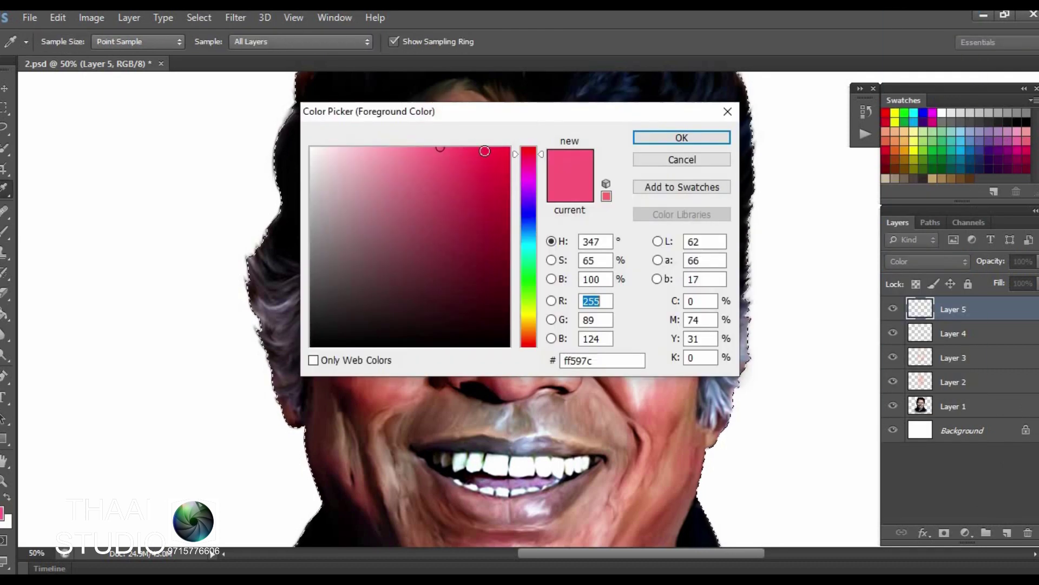
key(Return)
key(b)
key(1)
key(2)
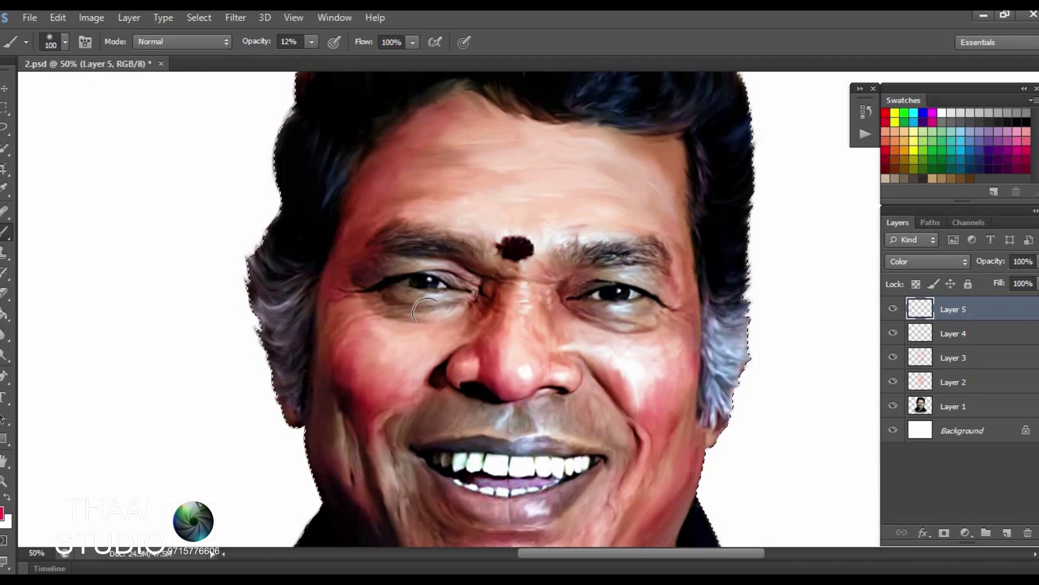
Zoom to the mouth and add a new layer with an orange-red foreground colour
key(ctrl+plus)
drag(509, 542, 472, 225)
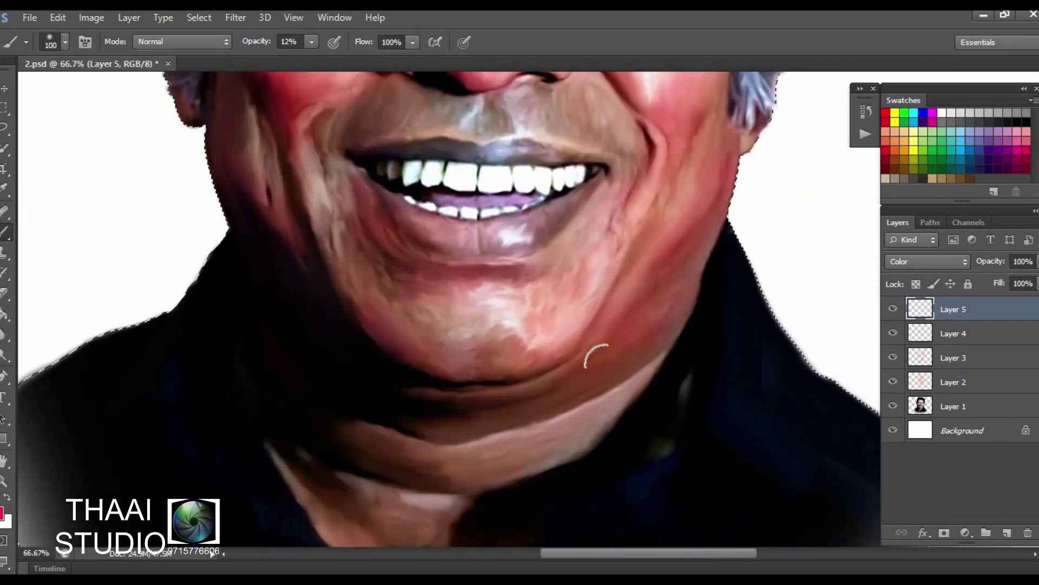
scroll(576, 436, down, 3)
scroll(576, 436, up, 5)
key(ctrl+shift+alt+n)
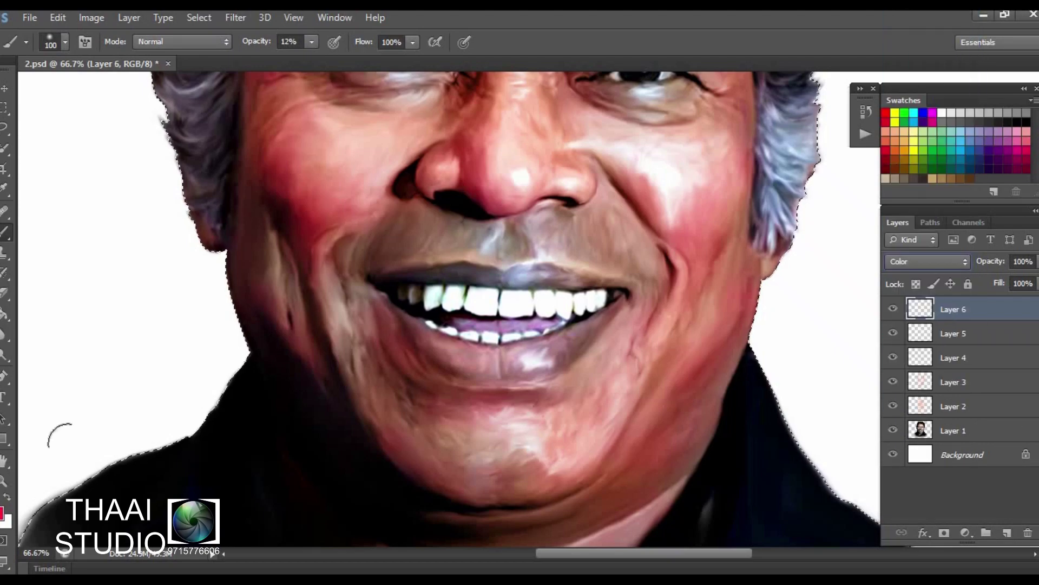
click(2, 512)
drag(528, 241, 528, 336)
click(682, 137)
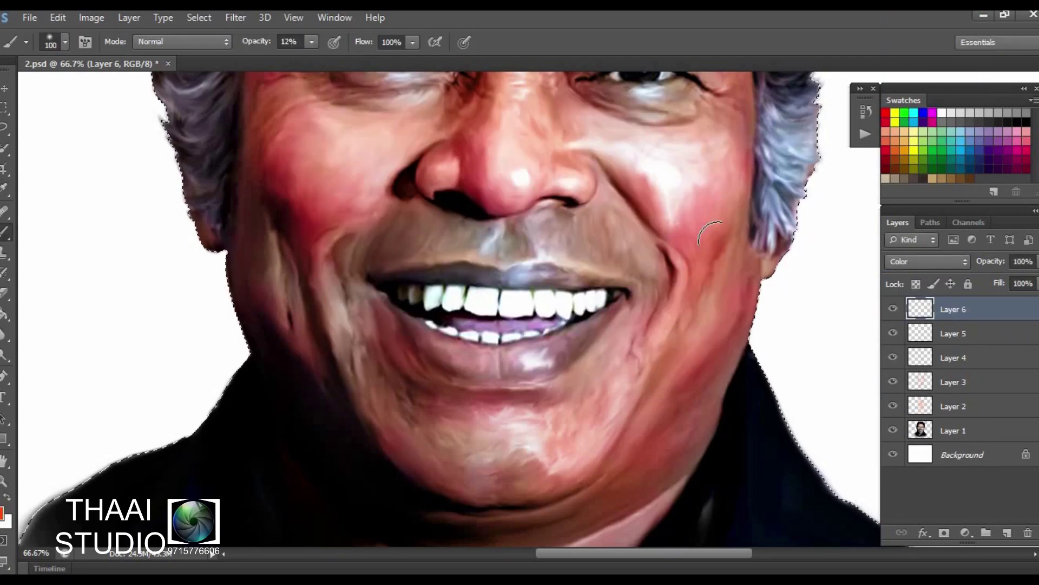
Work over the eyes and forehead with the orange-red tint
drag(669, 458, 682, 531)
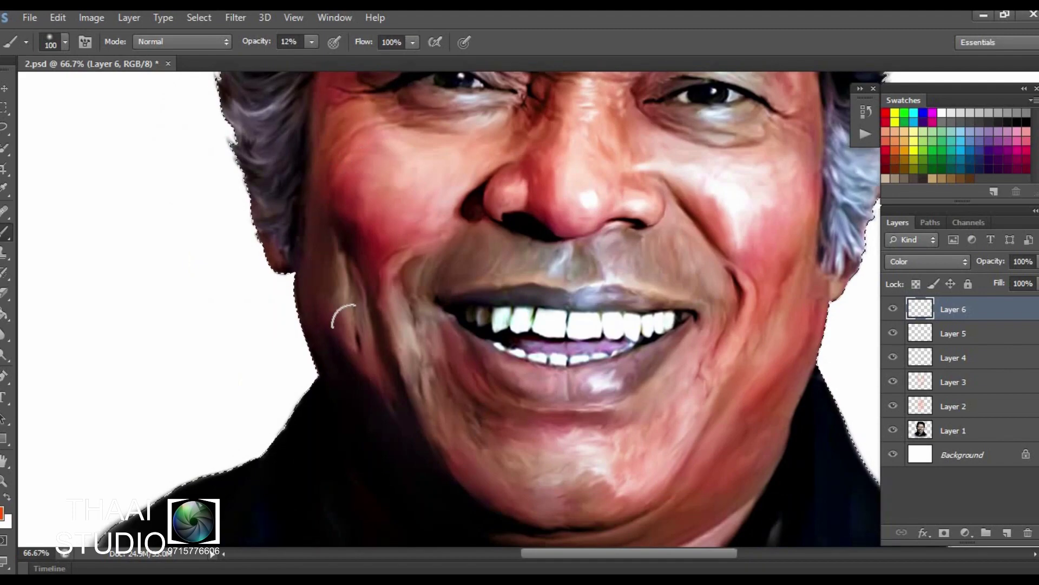
drag(277, 368, 337, 314)
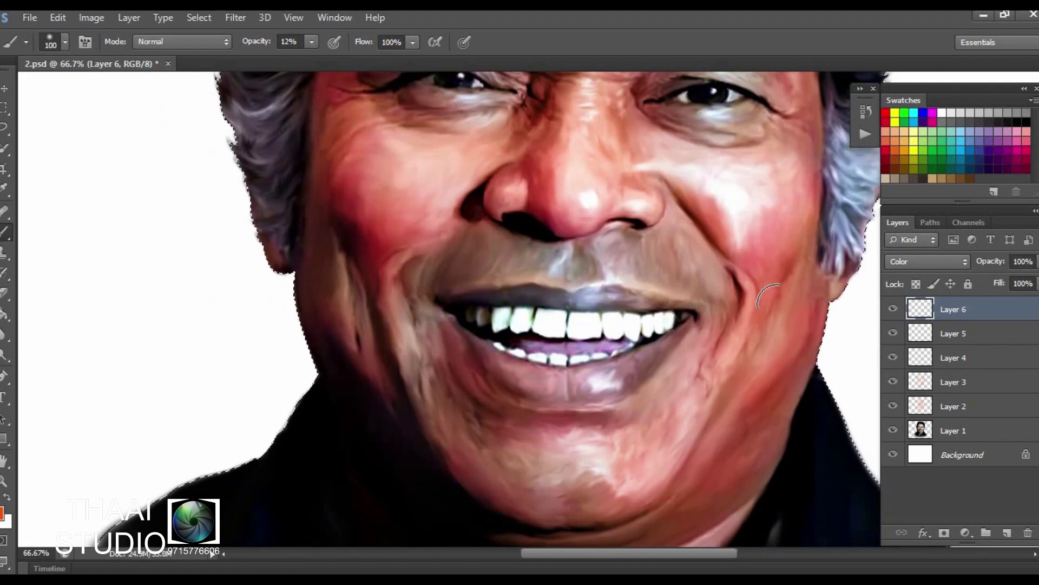
scroll(590, 414, down, 3)
scroll(564, 353, down, 1)
scroll(488, 468, down, 3)
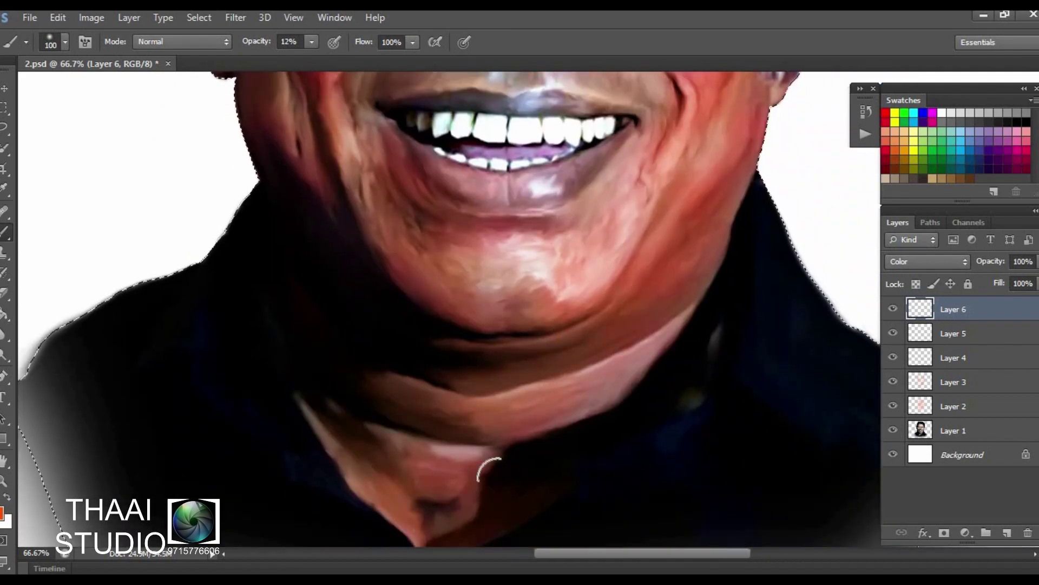
scroll(489, 469, up, 5)
scroll(638, 232, up, 2)
scroll(438, 241, left, 2)
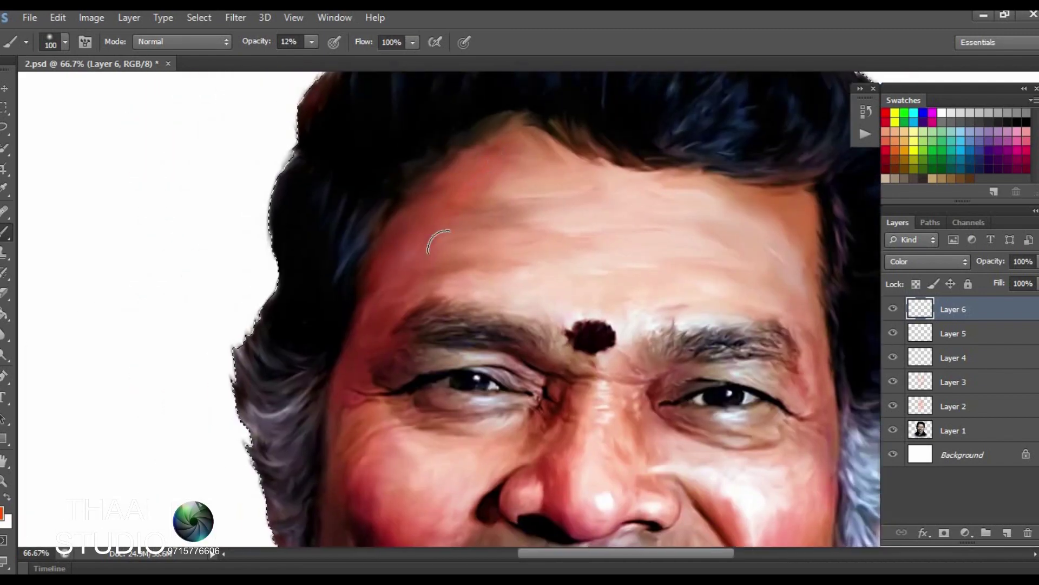
scroll(387, 232, down, 2)
scroll(645, 290, down, 2)
scroll(645, 290, right, 2)
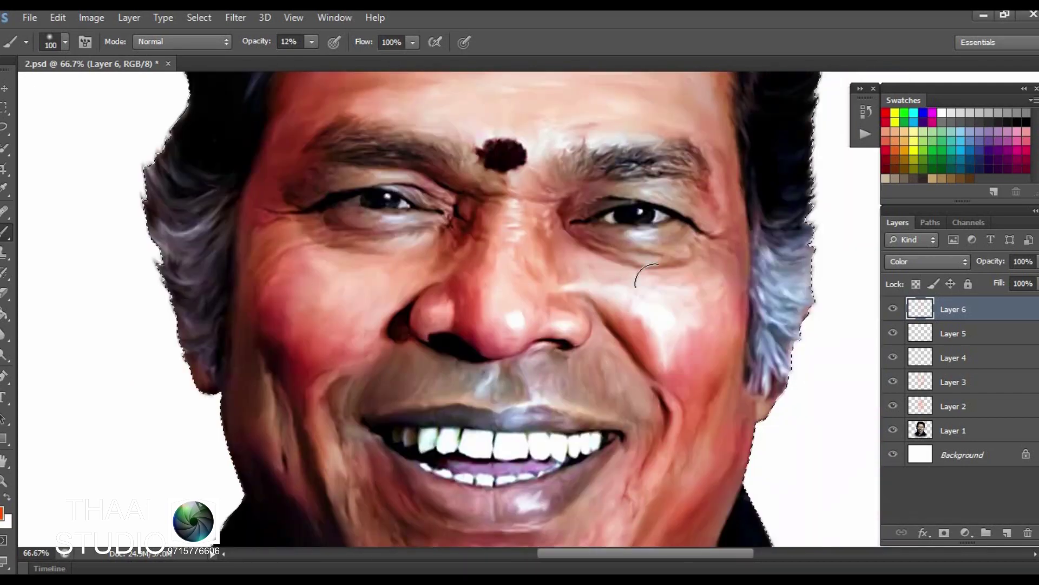
Paint subtle teal shading across the chin on a new layer
click(1007, 533)
click(3, 511)
click(482, 244)
click(680, 136)
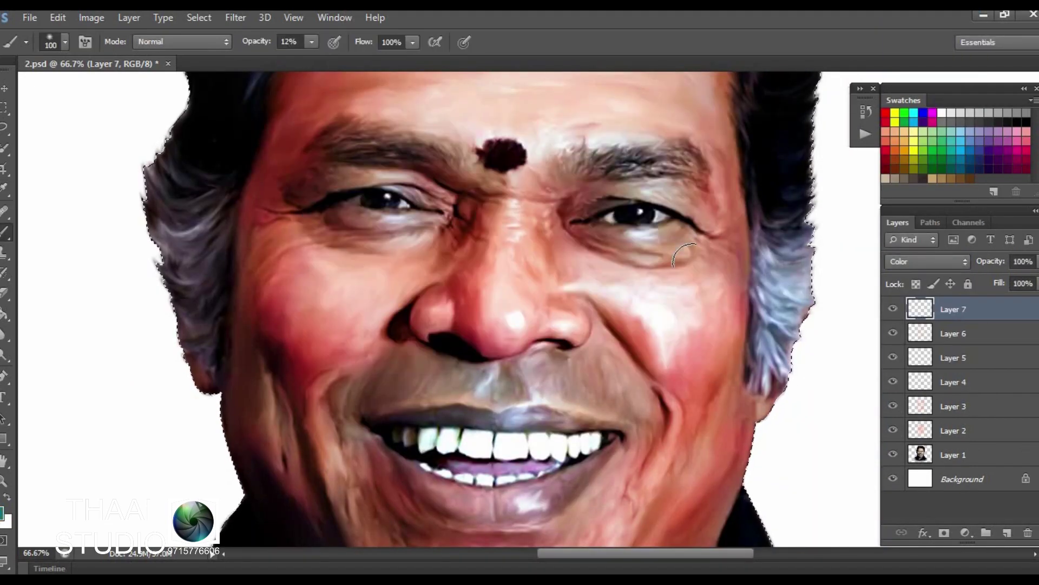
scroll(704, 287, down, 3)
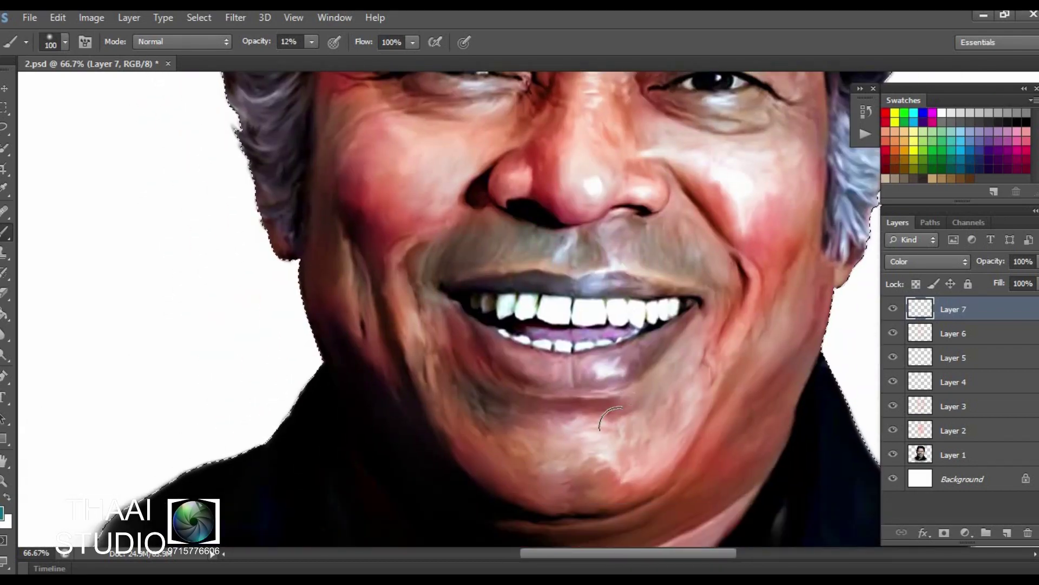
drag(612, 418, 670, 414)
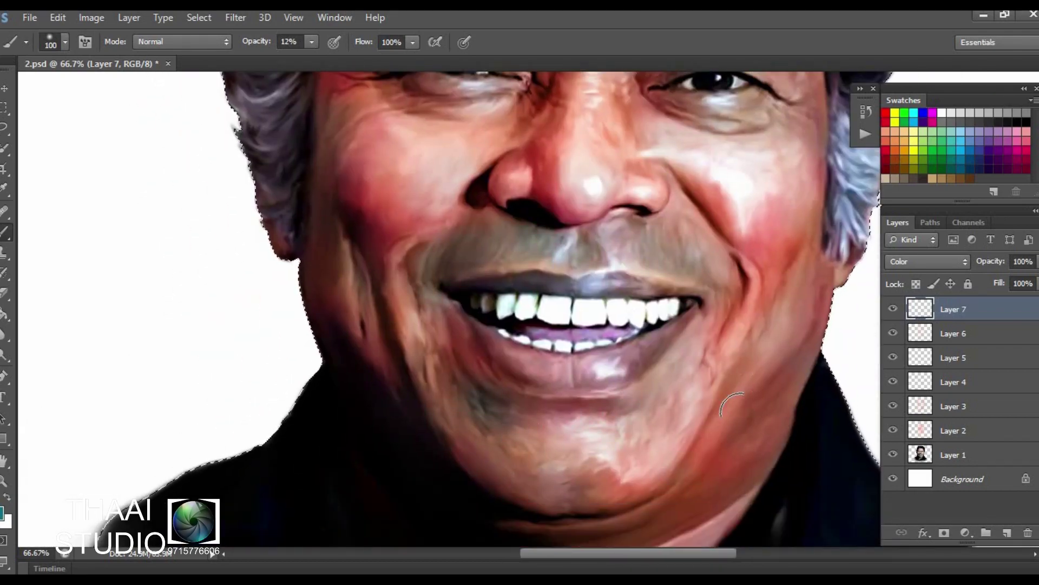
Merge Layers 1–7 into one portrait layer and add empty Layer 8 above
shift+click(952, 455)
key(ctrl+e)
click(1007, 533)
click(5, 511)
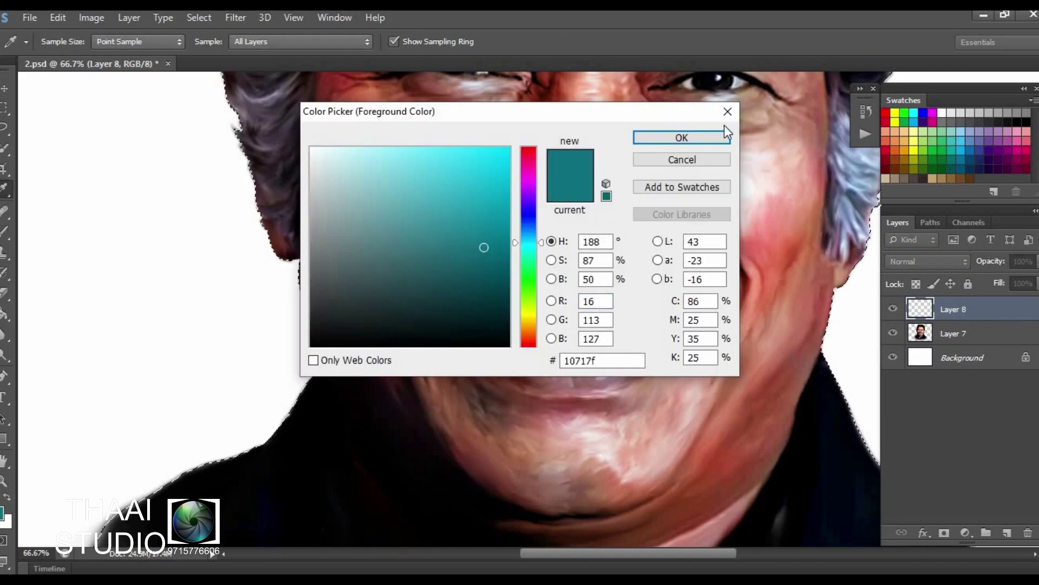
Paint dark teal on an Overlay layer and merge it down into the portrait
click(720, 138)
key(b)
click(927, 262)
click(919, 208)
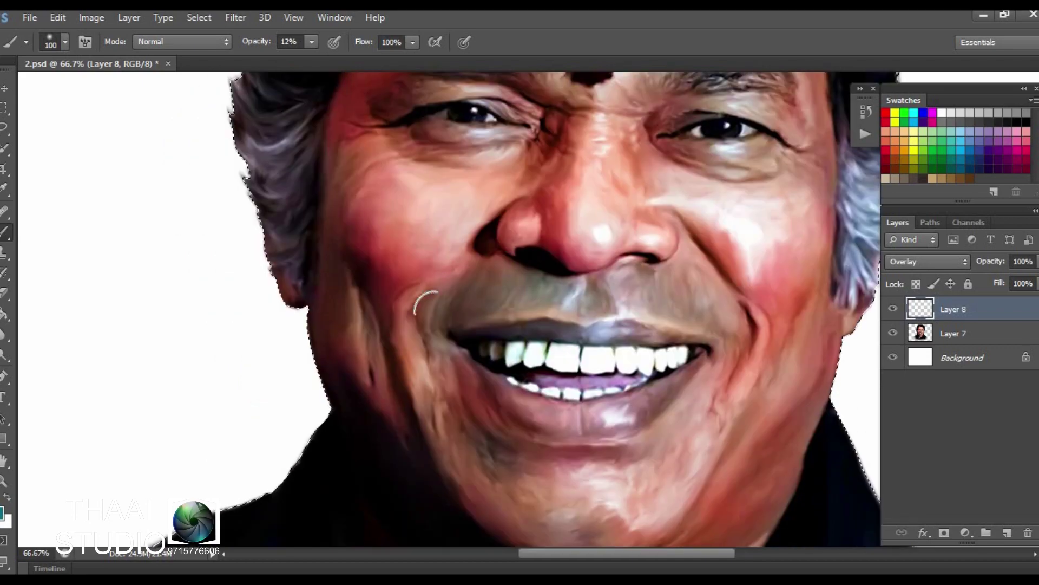
scroll(417, 302, down, 3)
scroll(464, 325, down, 3)
drag(755, 325, 541, 260)
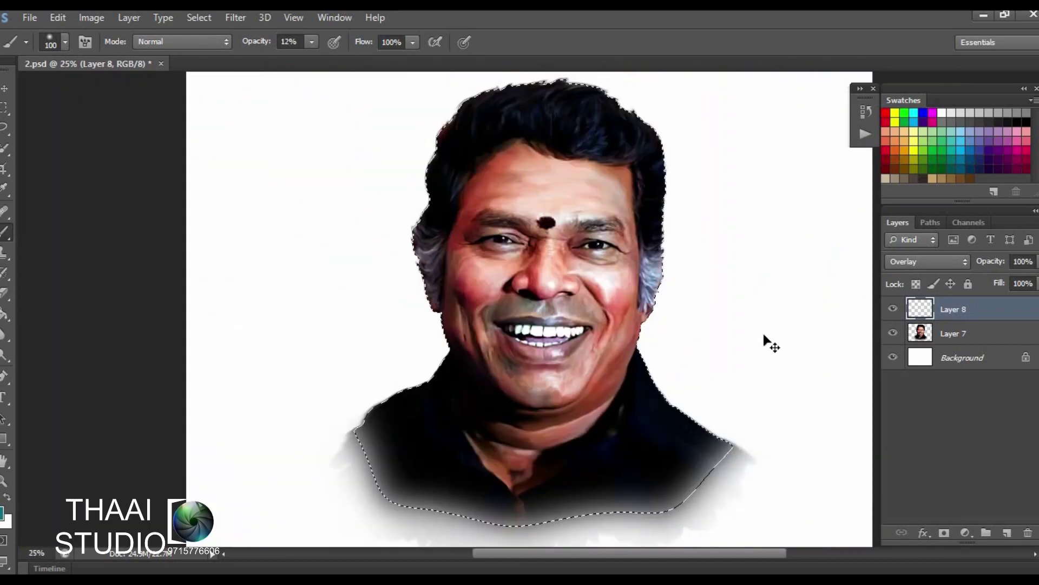
shift+click(953, 334)
key(ctrl+e)
Tint the stubble above the upper lip on a new Color-mode layer
click(1007, 533)
click(908, 262)
click(915, 391)
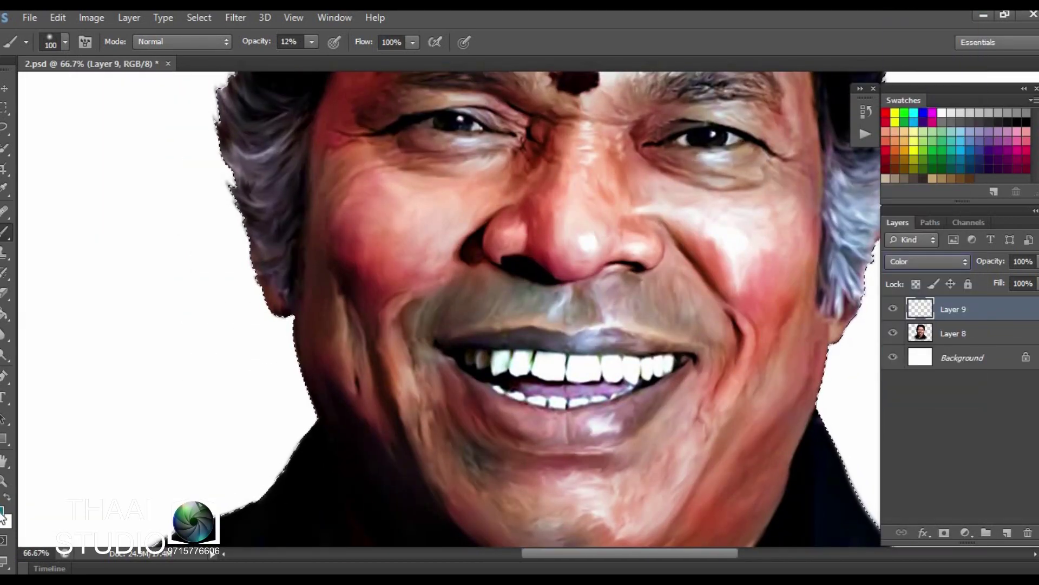
click(3, 512)
click(682, 137)
key(ctrl+plus)
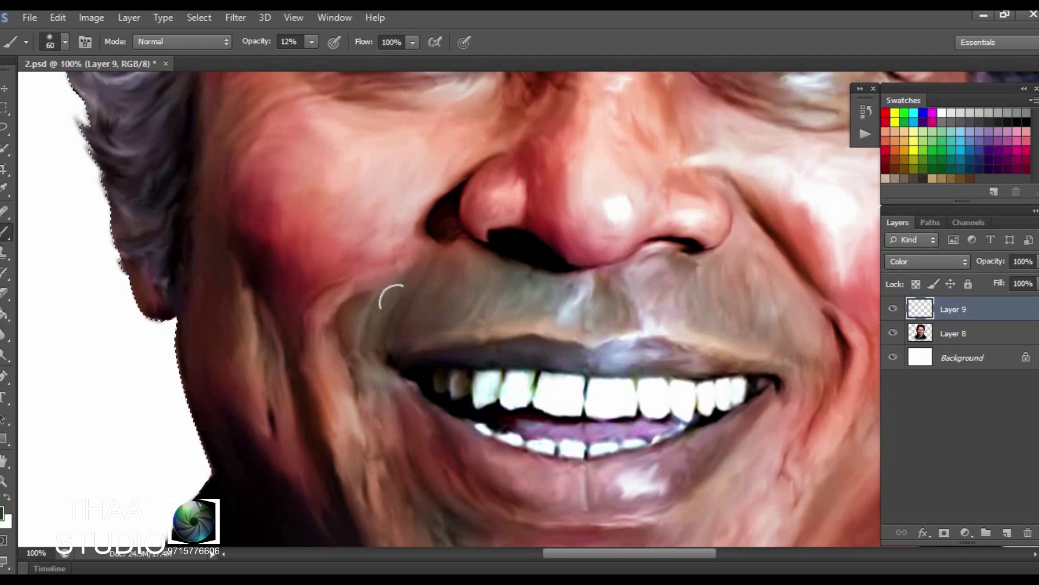
drag(395, 301, 510, 286)
scroll(741, 282, down, 3)
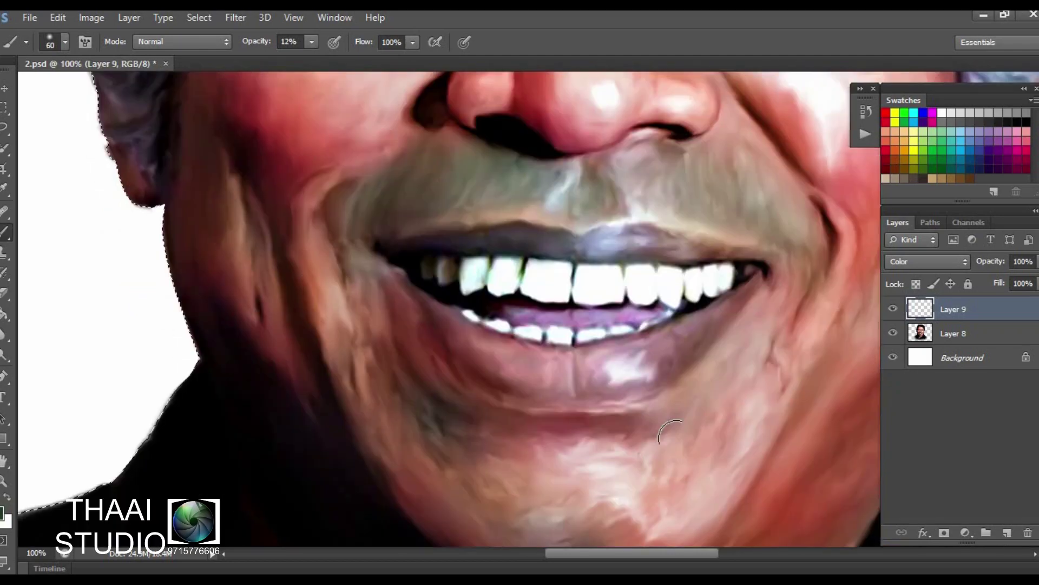
scroll(685, 441, down, 3)
scroll(673, 355, right, 2)
Merge the stubble tint into the portrait and stamp a copy as Layer 10
scroll(546, 401, down, 2)
scroll(546, 401, up, 3)
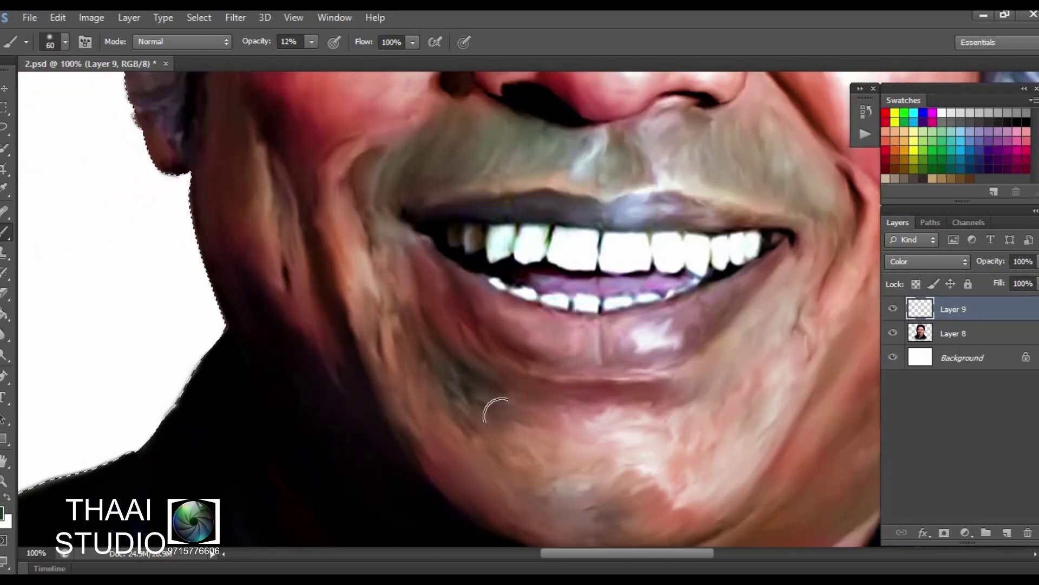
scroll(290, 204, up, 3)
scroll(290, 204, left, 2)
scroll(440, 371, up, 3)
scroll(441, 372, right, 2)
scroll(422, 308, down, 1)
scroll(422, 309, right, 3)
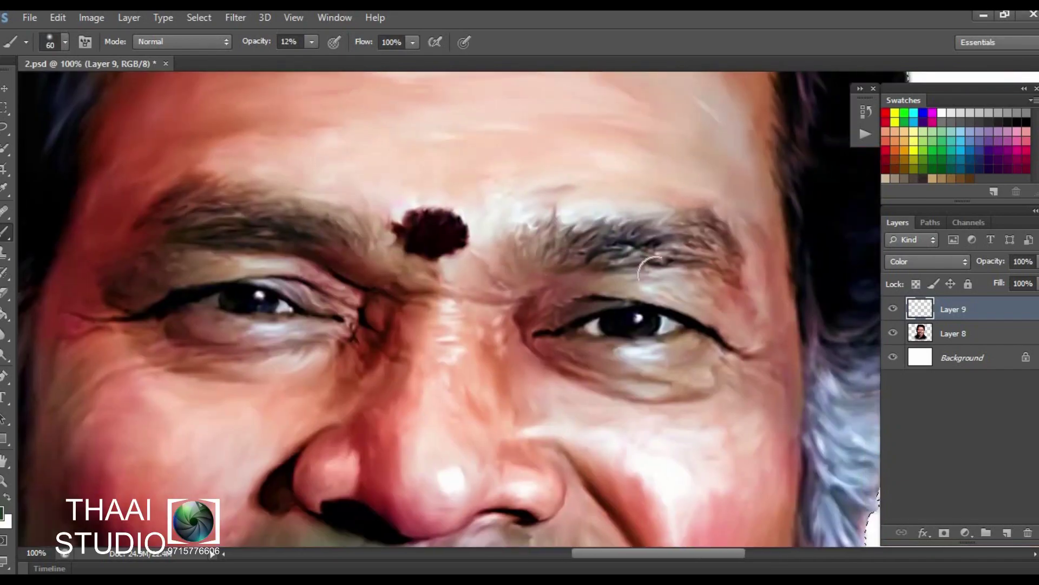
key(ctrl+minus)
key(ctrl+minus)
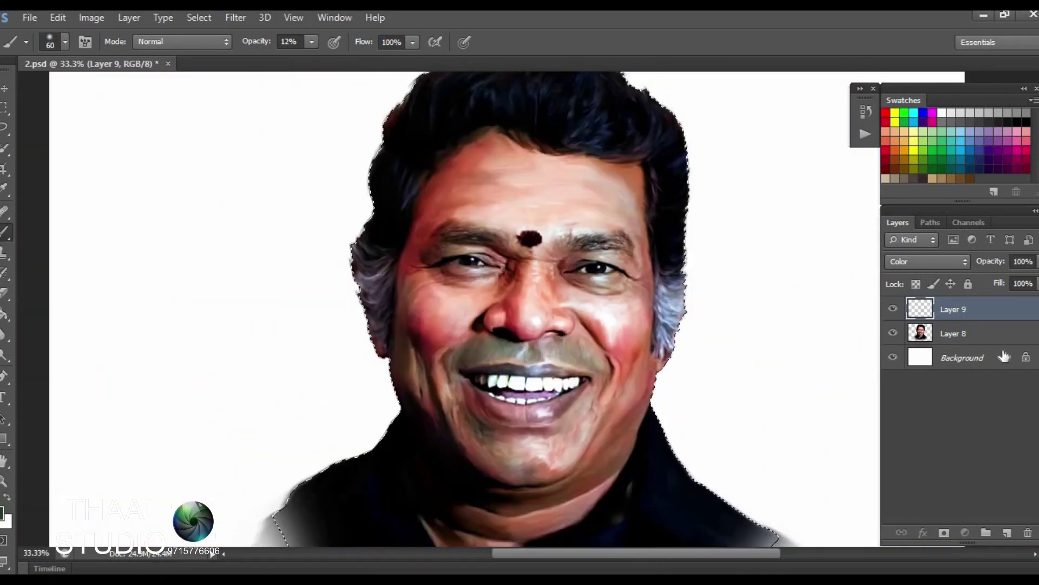
key(ctrl+e)
key(ctrl+j)
Apply Levels with midtone gamma 0.84 to slightly darken the portrait
key(ctrl+l)
drag(466, 106, 778, 94)
drag(795, 269, 806, 268)
key(Return)
key(b)
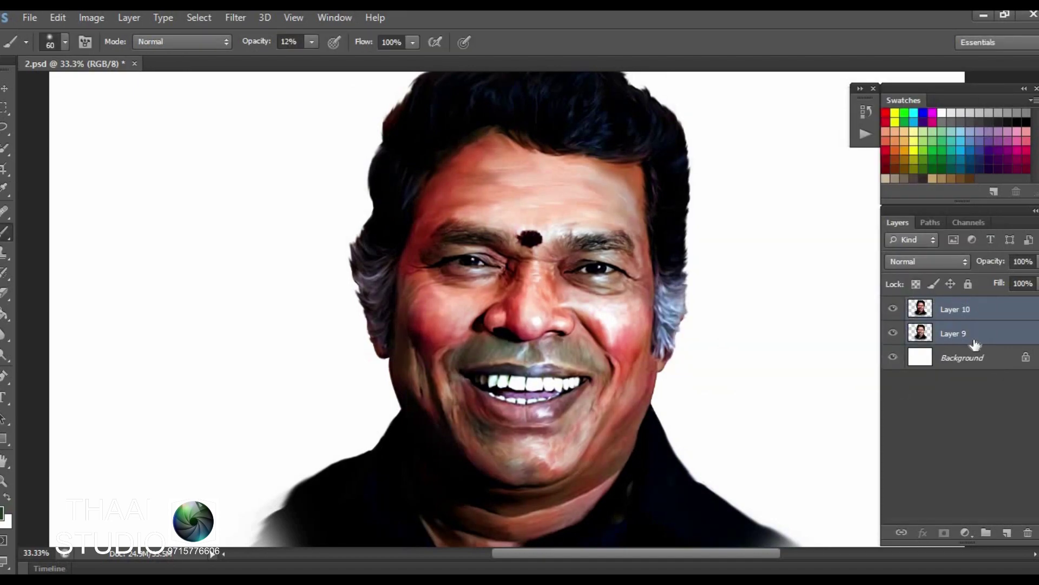
key(ctrl+e)
Set Layer 11 to Color mode with a pink colour at 35% opacity
click(921, 261)
click(895, 390)
key(ctrl+plus)
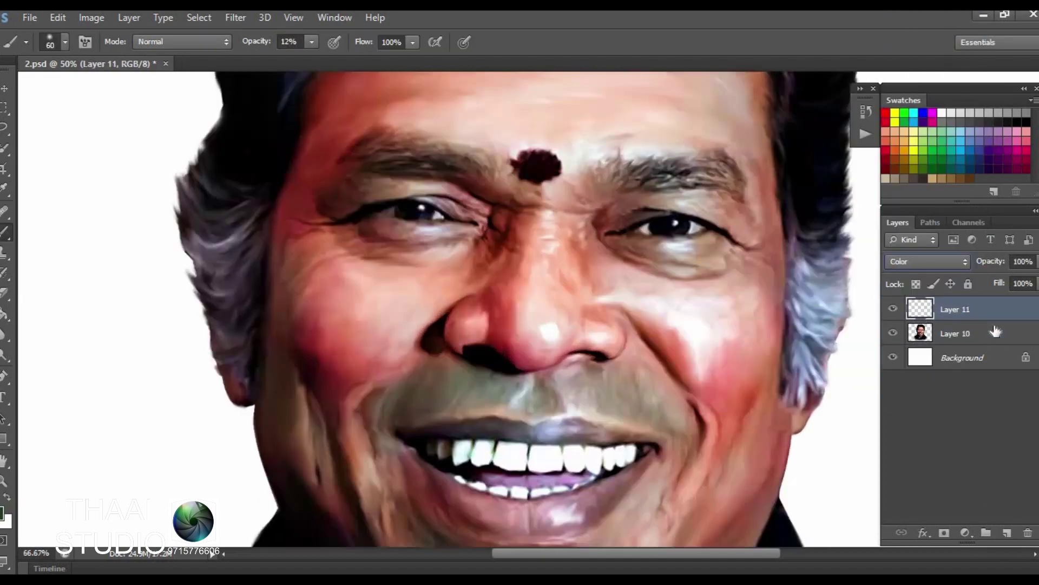
key(ctrl+plus)
key(i)
click(3, 512)
drag(312, 42, 331, 58)
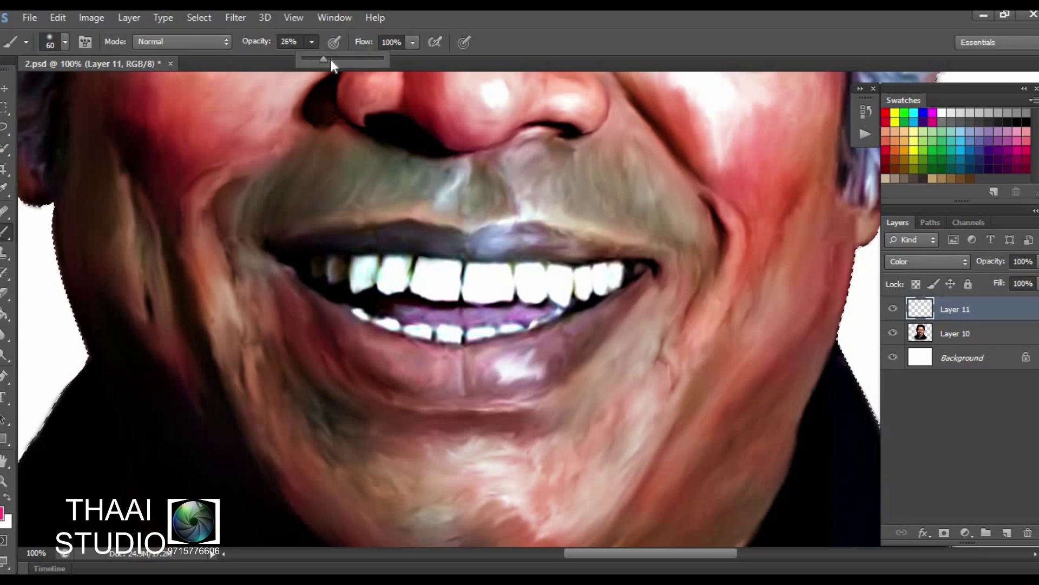
Paint the upper lip, lower lip and left mouth corner pink, then erase spill
drag(408, 233, 623, 254)
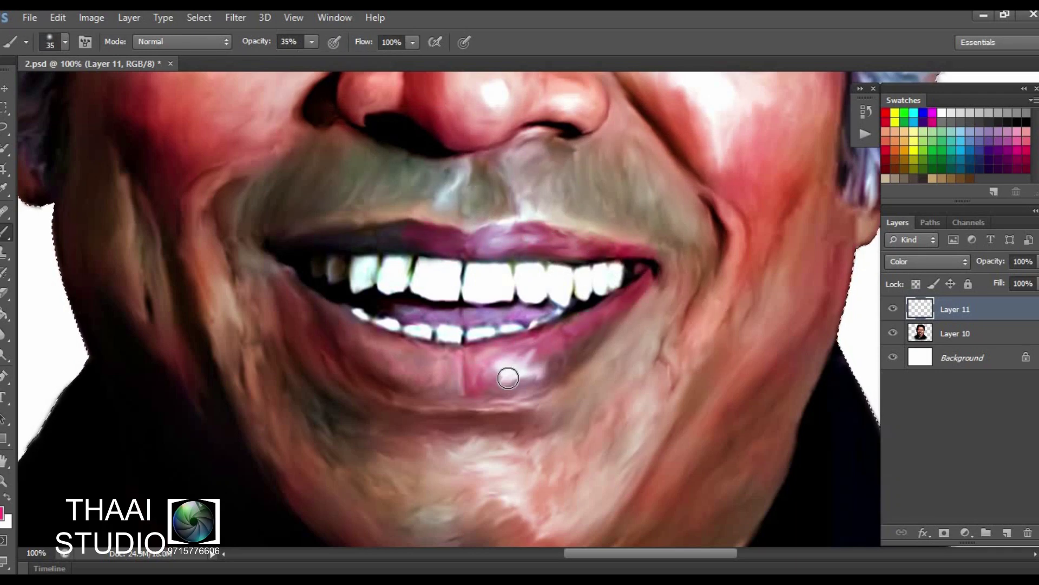
drag(507, 377, 359, 365)
drag(318, 296, 457, 381)
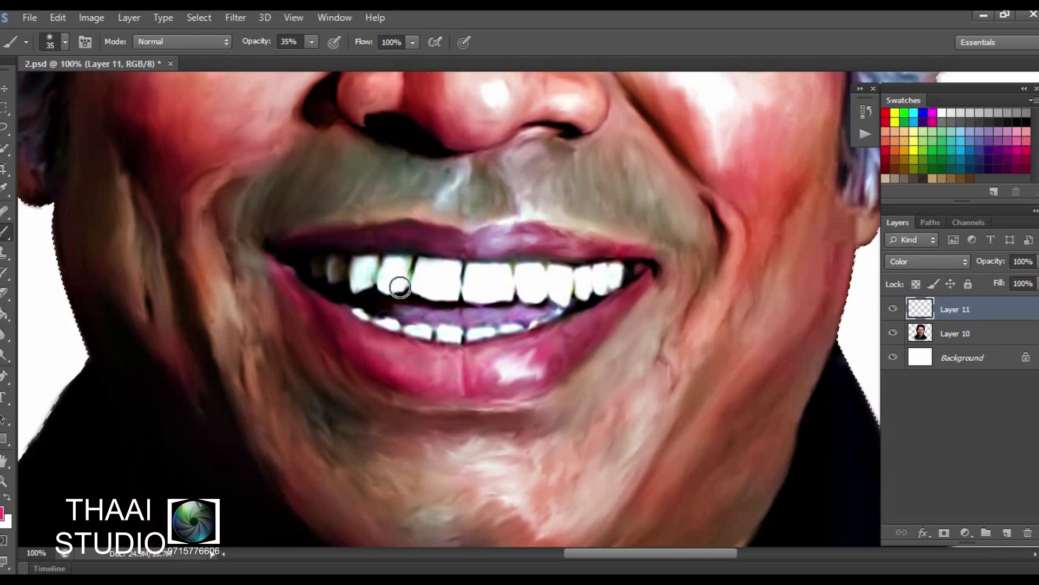
key(e)
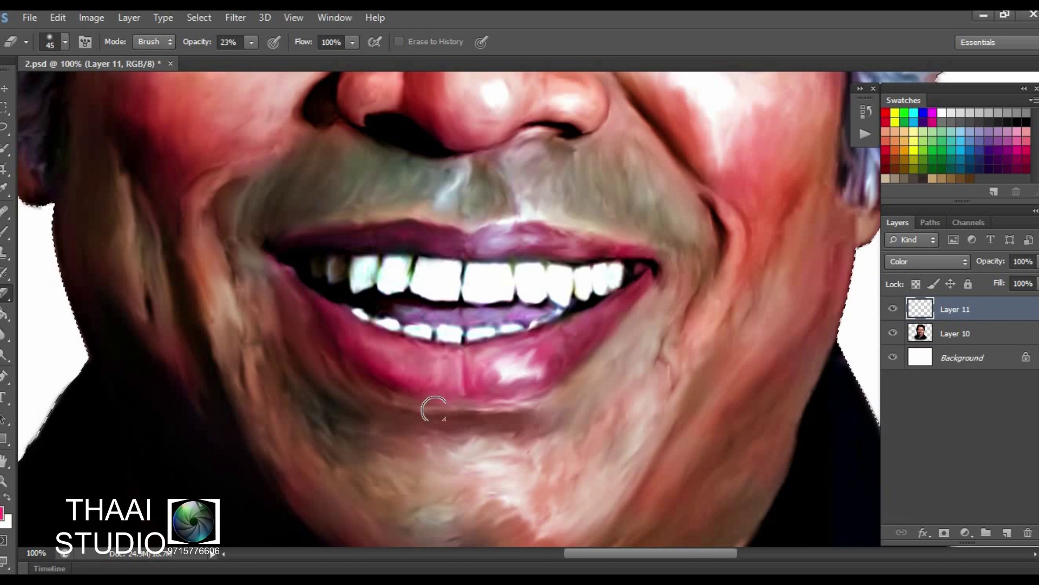
key(ctrl+minus)
Slightly adjust the portrait's tonal levels with Levels
key(ctrl+l)
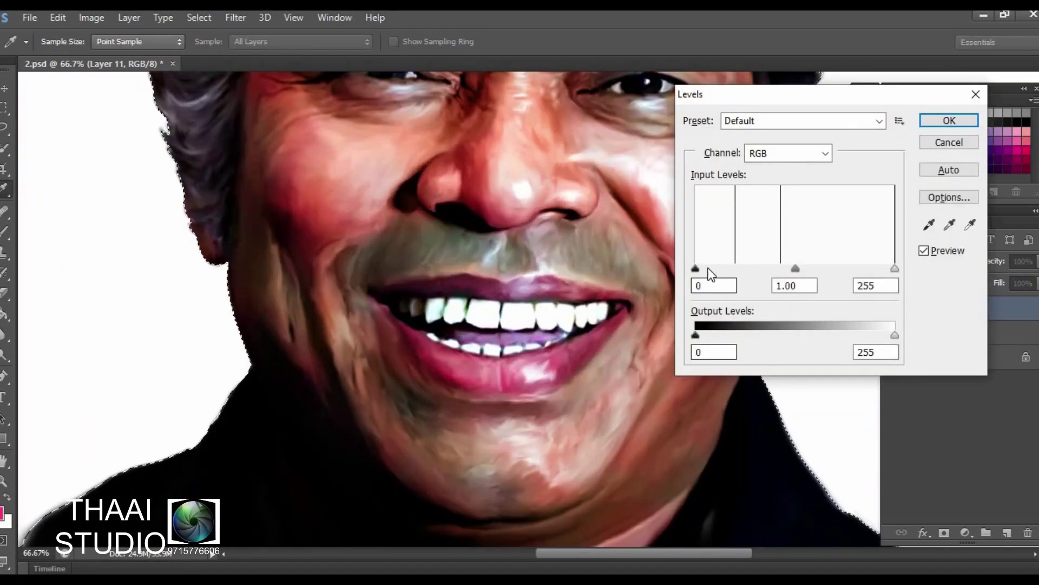
drag(696, 269, 703, 269)
click(949, 120)
Apply Hue/Saturation with Hue +13 and Saturation +30
key(ctrl+u)
drag(571, 139, 849, 84)
drag(776, 185, 786, 188)
drag(776, 223, 800, 224)
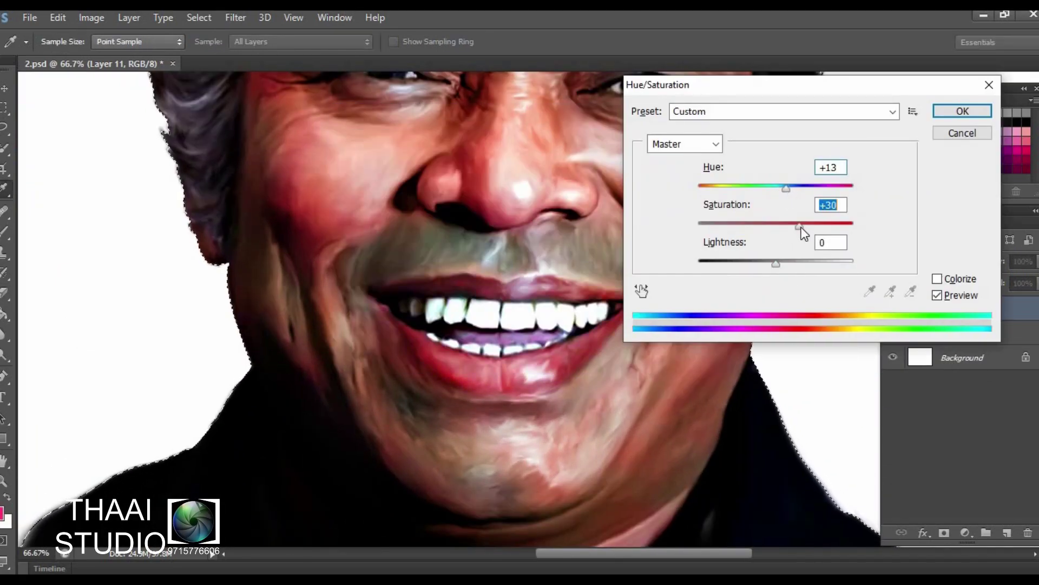
click(963, 111)
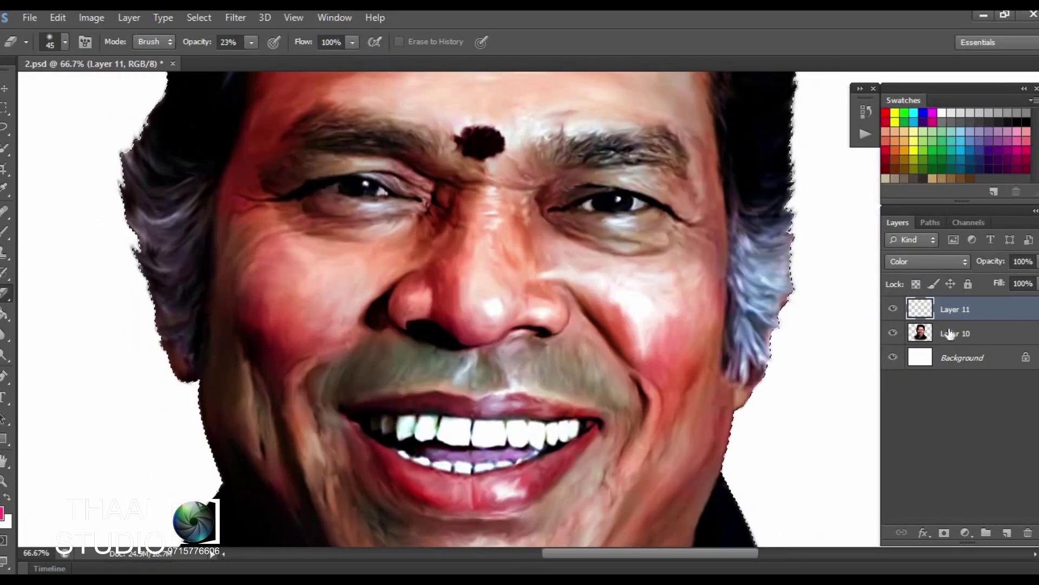
Merge the lip colour into the portrait and pick a blue brush colour
shift+click(950, 333)
key(ctrl+e)
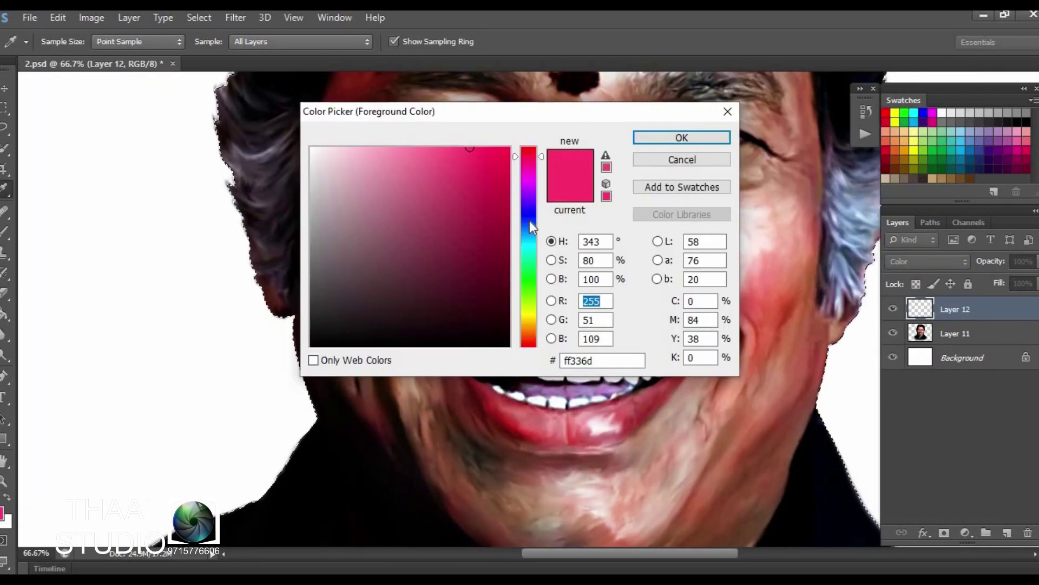
click(453, 159)
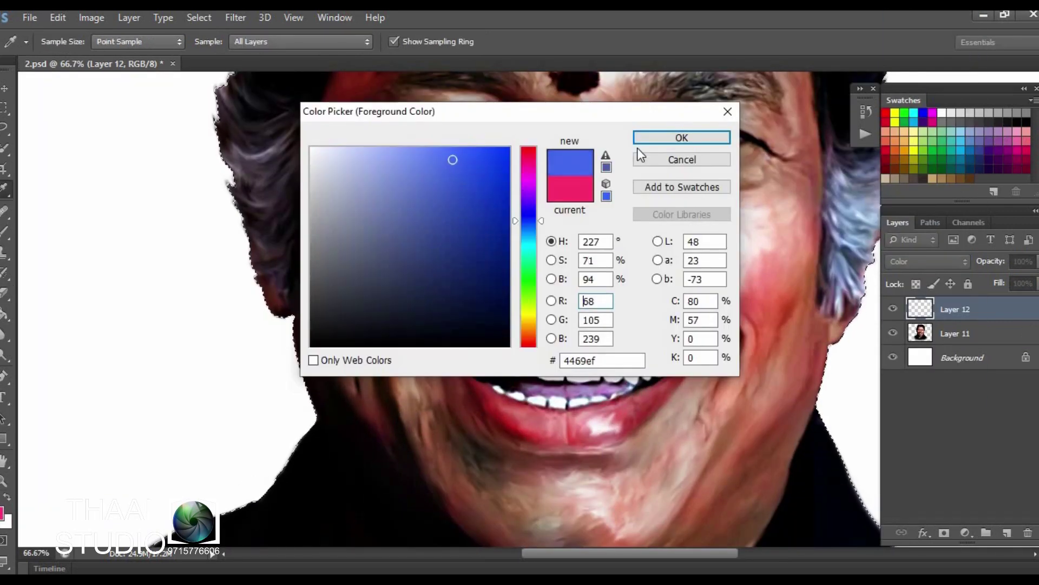
key(Return)
key(e)
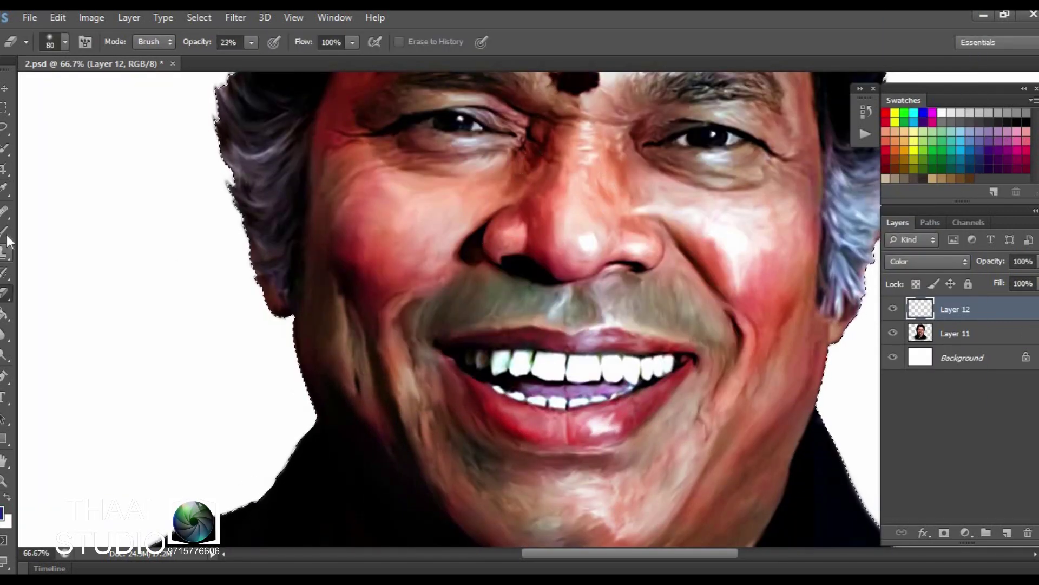
key(b)
Tint the left cheek faint purple-blue at 17% strength, then fade the tint layer to 25% opacity
click(312, 42)
drag(299, 67, 296, 66)
right_click(676, 178)
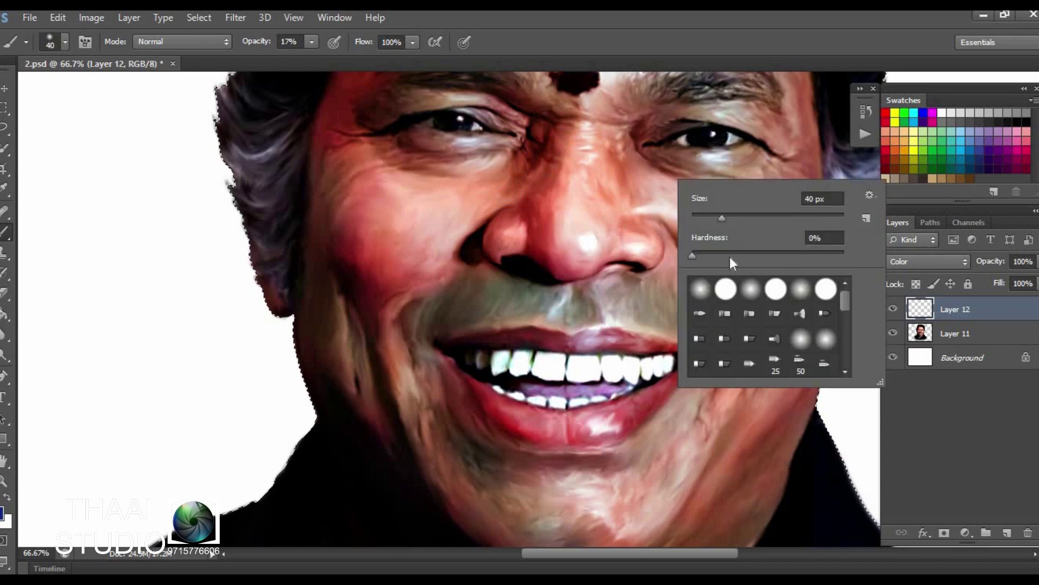
key(Return)
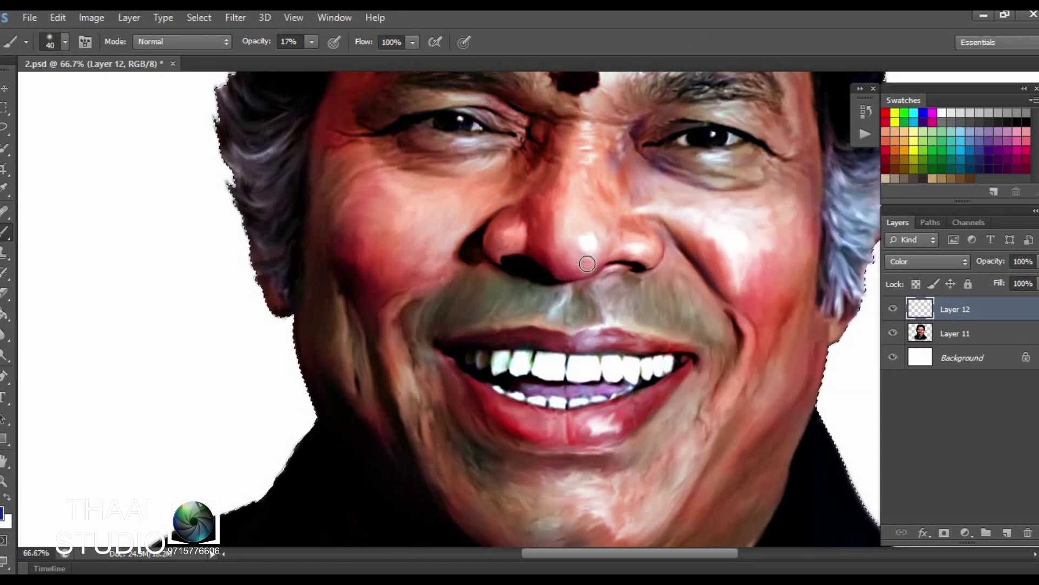
drag(539, 213, 382, 278)
click(1016, 282)
drag(1015, 282, 985, 279)
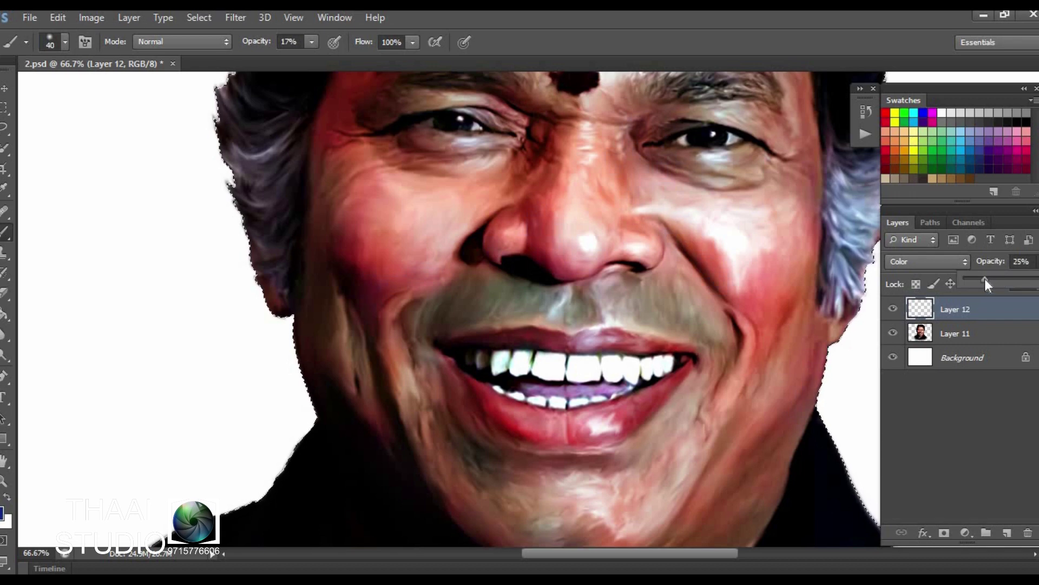
Move the view up to the forehead and double the brush size
drag(552, 170, 542, 321)
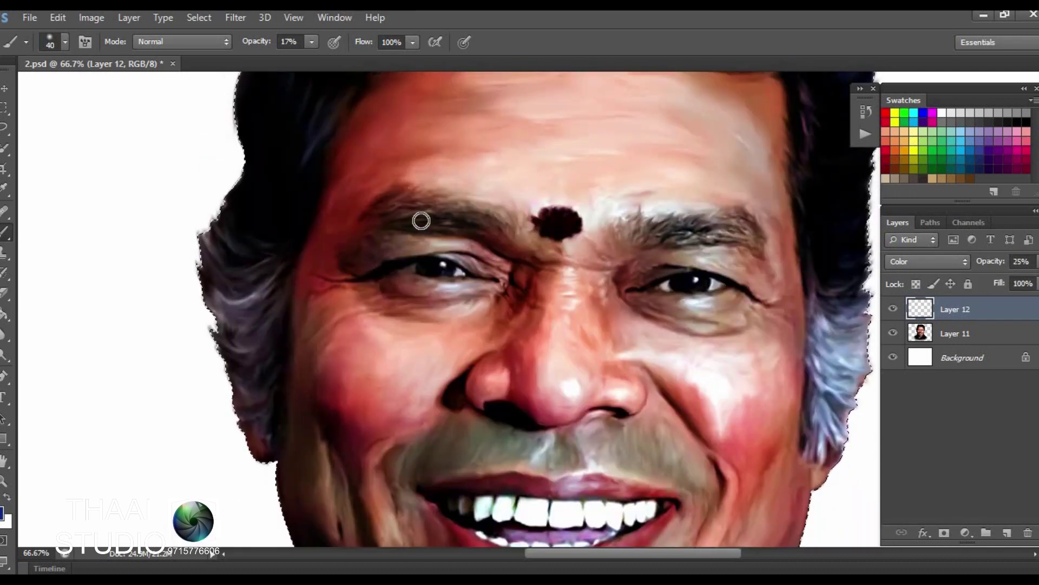
scroll(308, 303, down, 3)
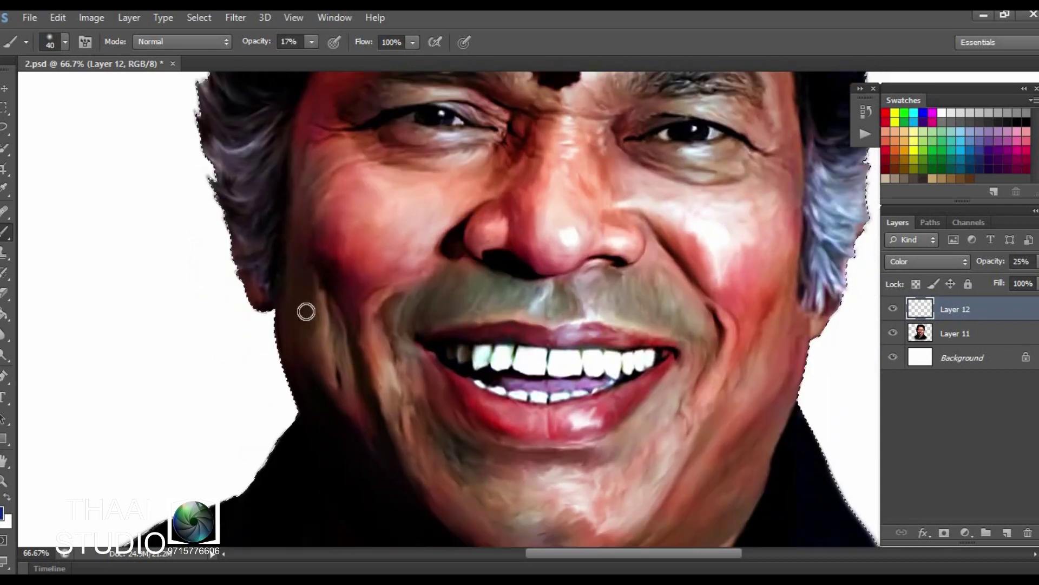
scroll(305, 303, down, 3)
scroll(433, 254, right, 2)
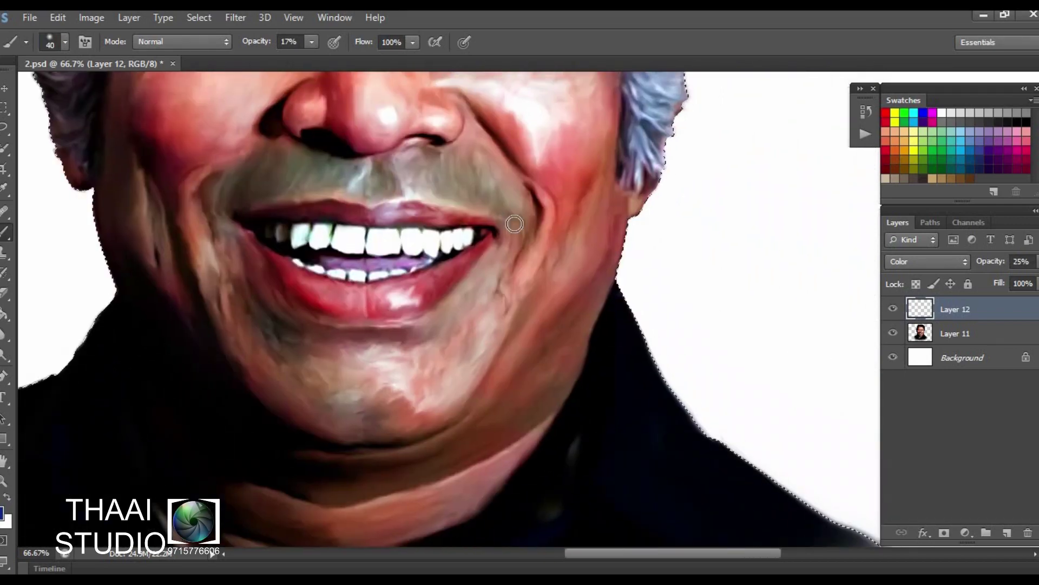
scroll(460, 281, right, 1)
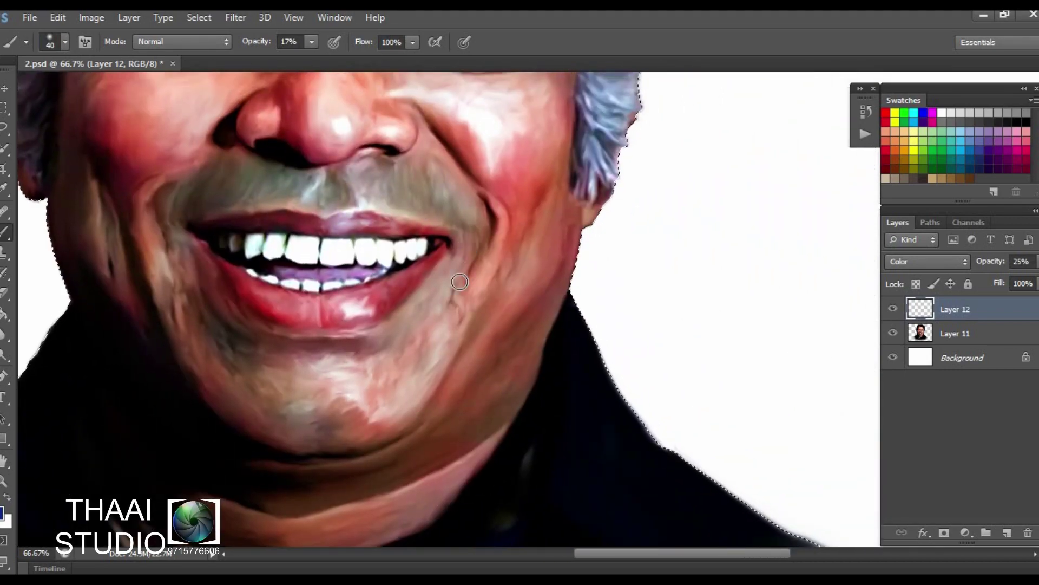
scroll(487, 270, up, 2)
key(])
key(])
key(])
scroll(517, 313, down, 2)
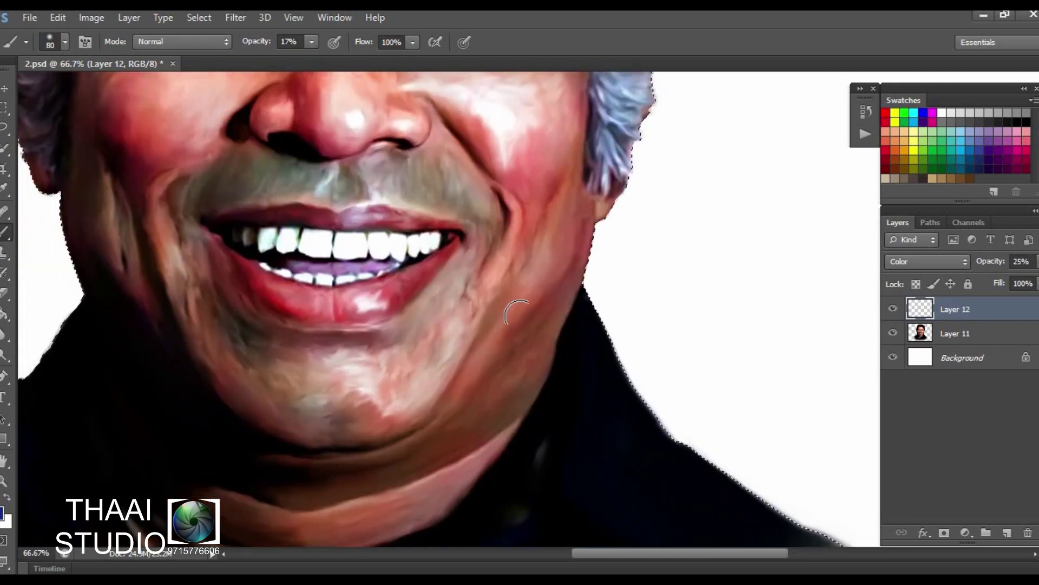
scroll(517, 313, up, 2)
scroll(517, 313, left, 1)
scroll(433, 271, up, 3)
scroll(227, 239, up, 1)
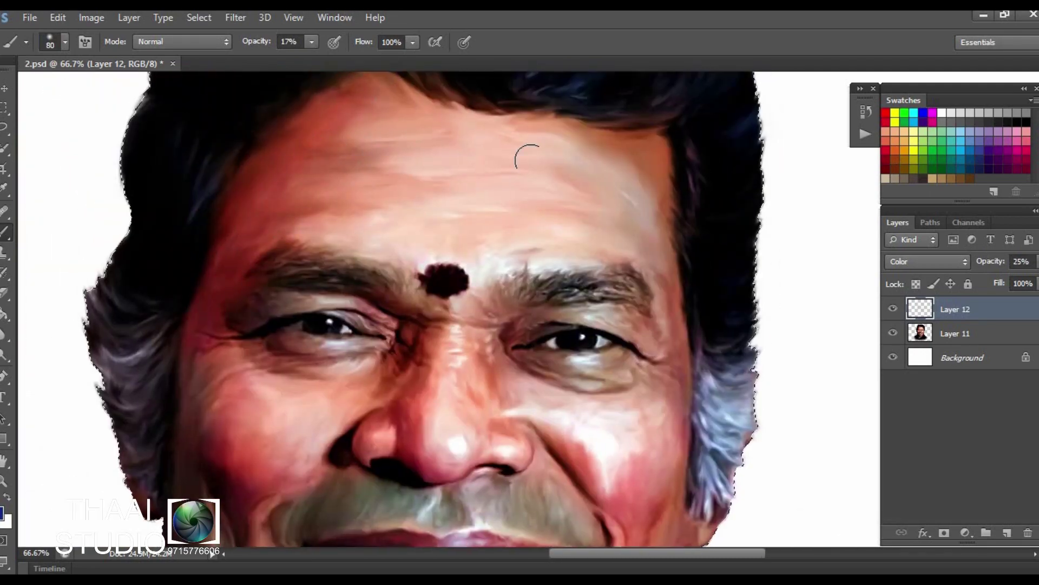
scroll(626, 213, down, 3)
alt+scroll(863, 328, down, 1)
Merge the blue tint into the portrait and apply Color Balance nudging midtones toward yellow
shift+click(969, 333)
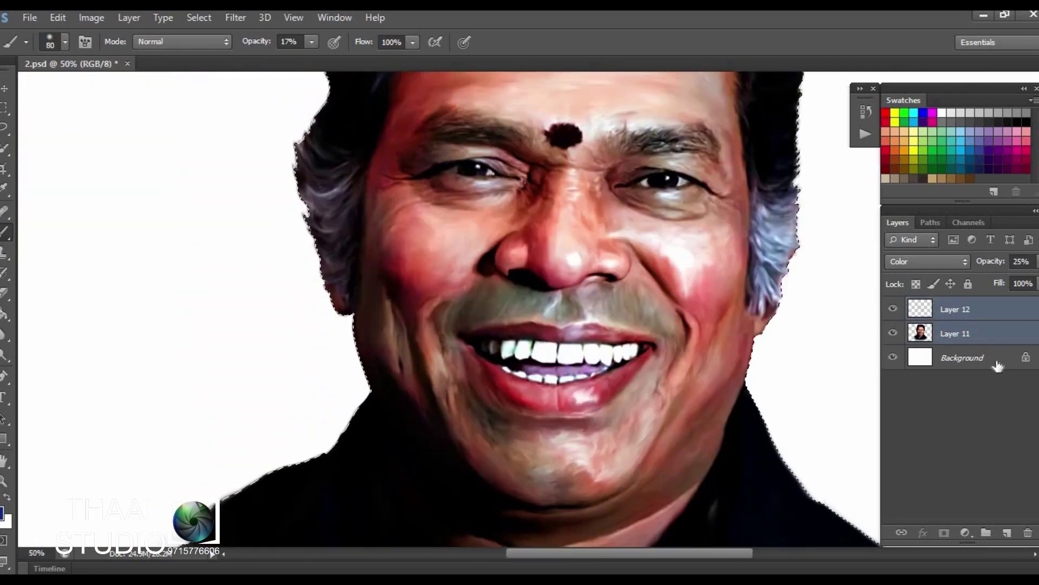
key(ctrl+e)
key(ctrl+b)
drag(594, 144, 905, 97)
drag(801, 194, 797, 195)
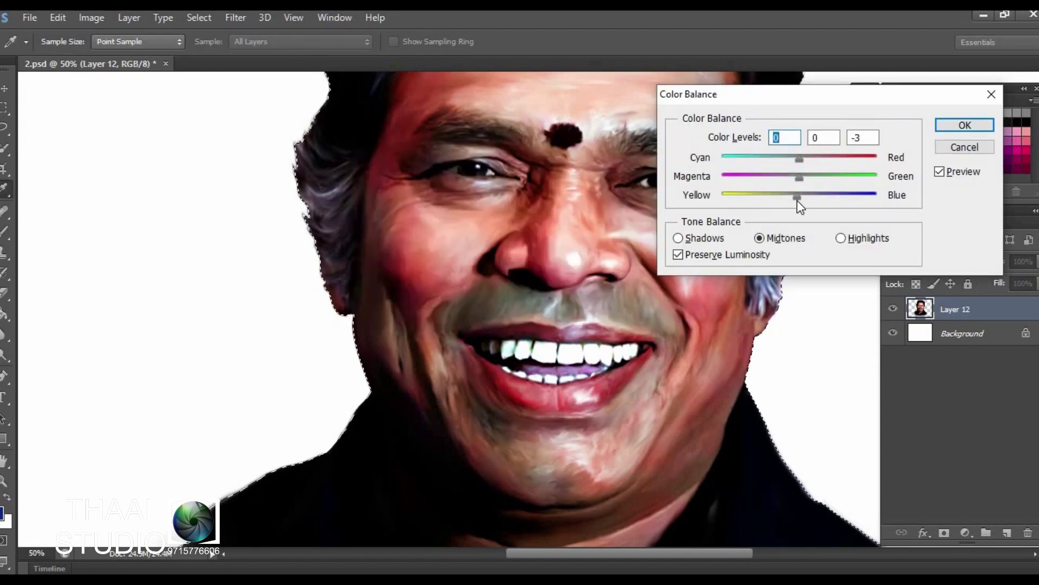
drag(799, 159, 810, 177)
key(Return)
key(b)
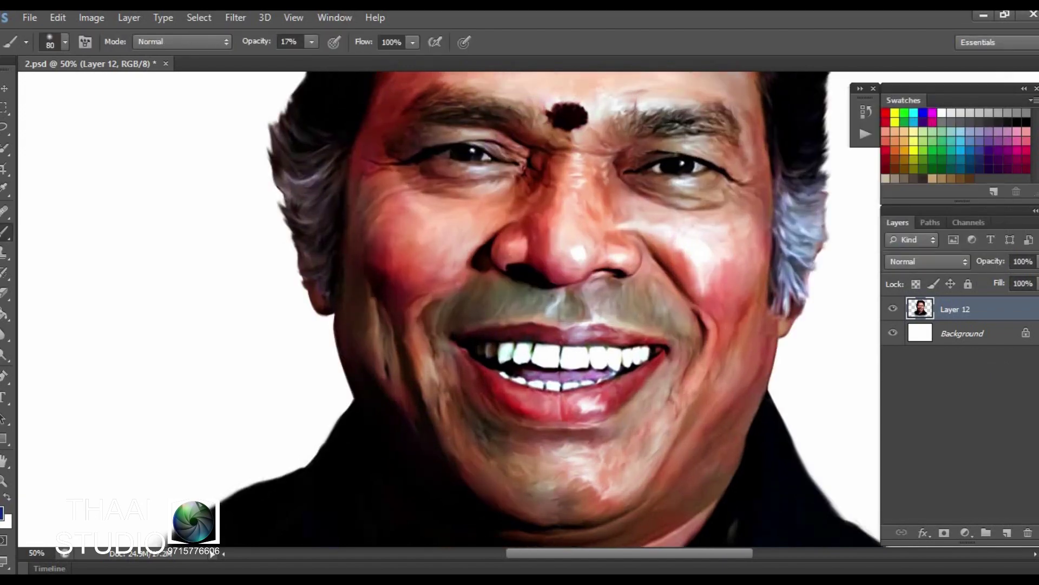
alt+scroll(540, 303, up, 2)
Set up the Smudge tool at 35% strength with a larger brush
click(5, 334)
click(65, 364)
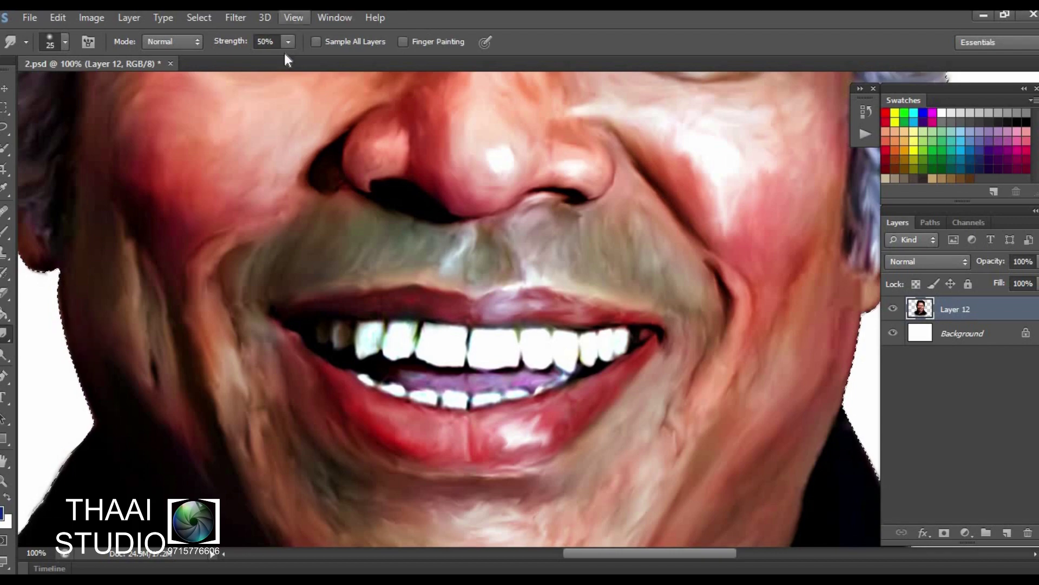
key(3)
key(5)
right_click(557, 162)
key(Return)
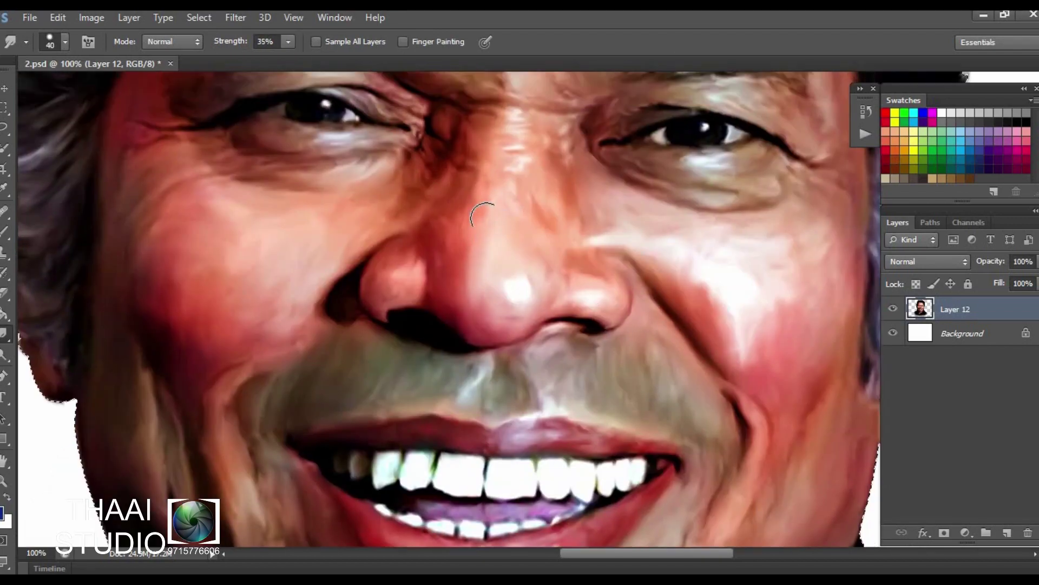
Around the nose and left cheek, blend the cheek's dark streak with a 25 brush
drag(449, 138, 482, 204)
scroll(475, 213, down, 2)
key(bracketleft)
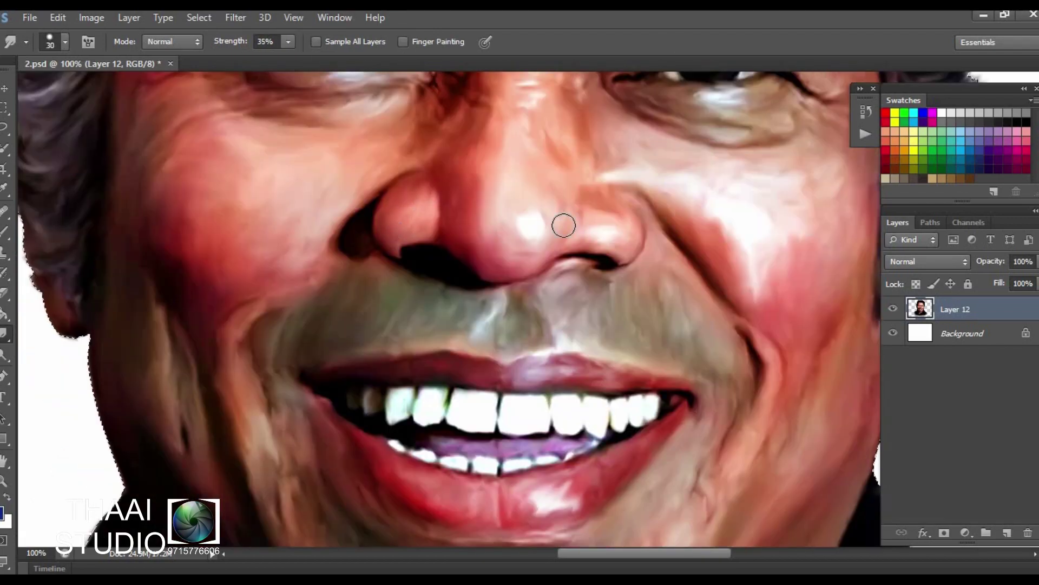
scroll(595, 195, right, 4)
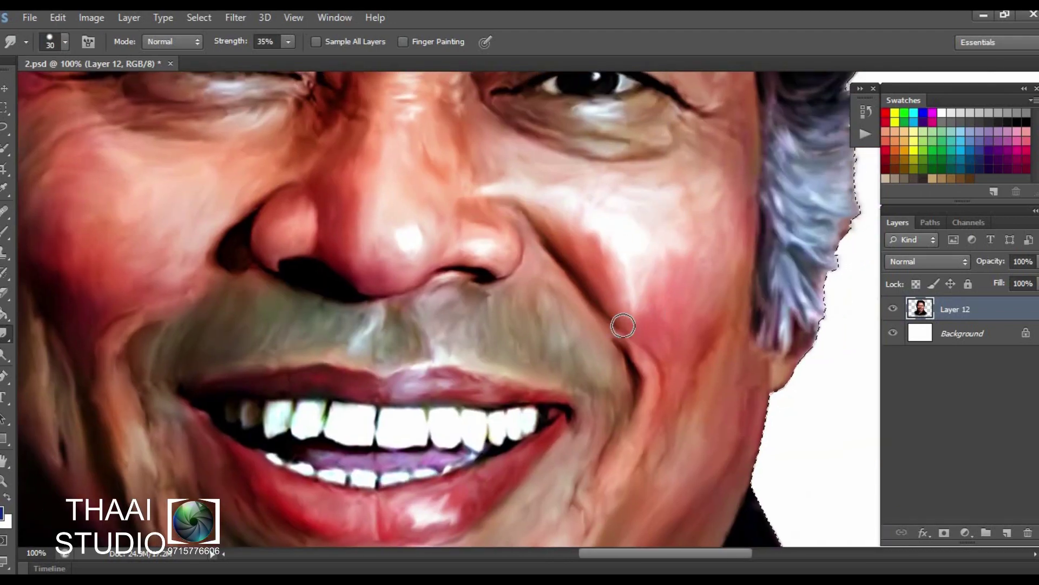
drag(623, 305, 631, 267)
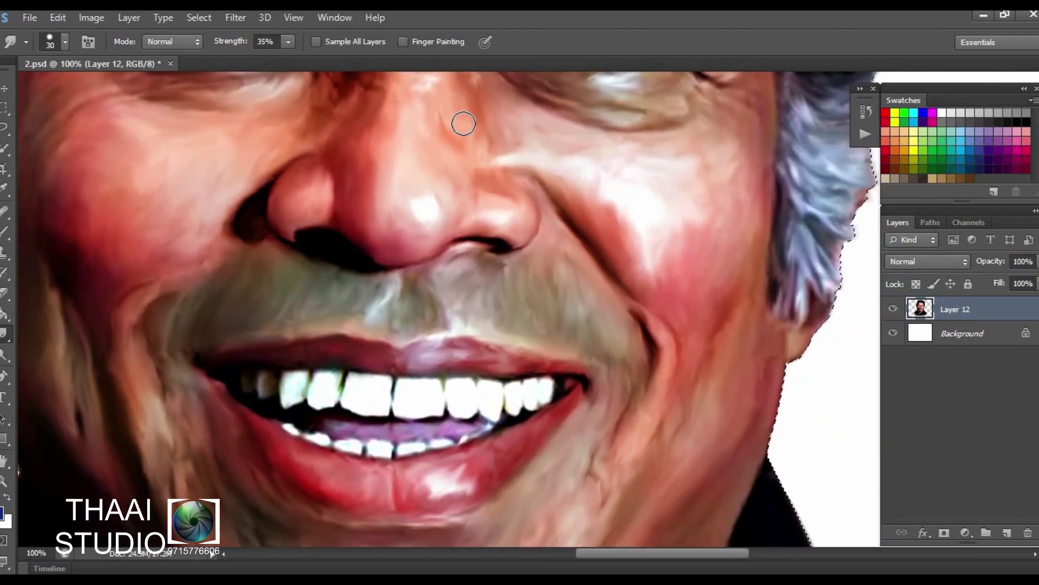
scroll(456, 195, down, 2)
scroll(456, 195, left, 2)
scroll(461, 194, left, 3)
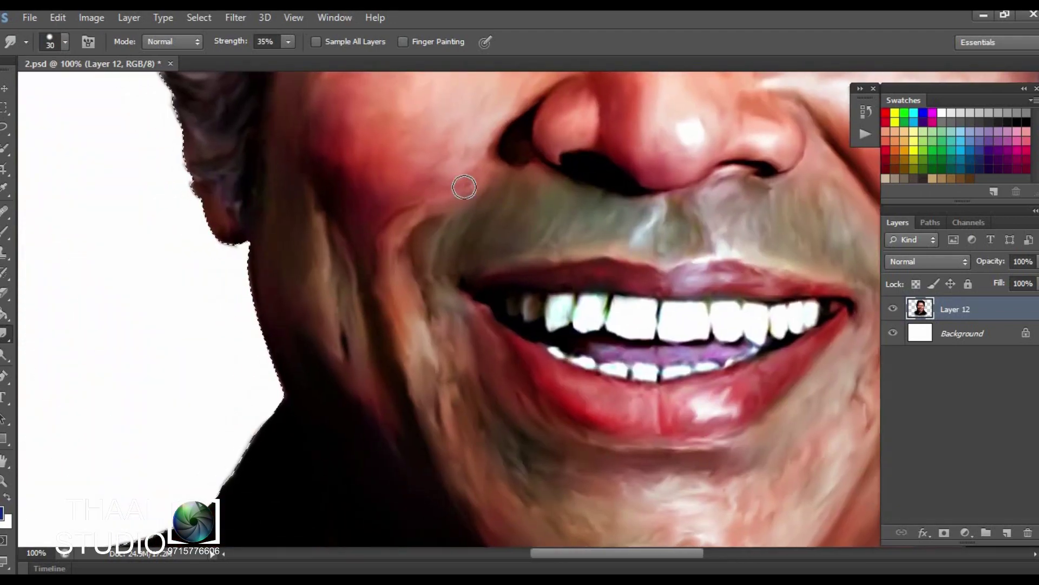
scroll(429, 173, left, 2)
scroll(404, 215, down, 2)
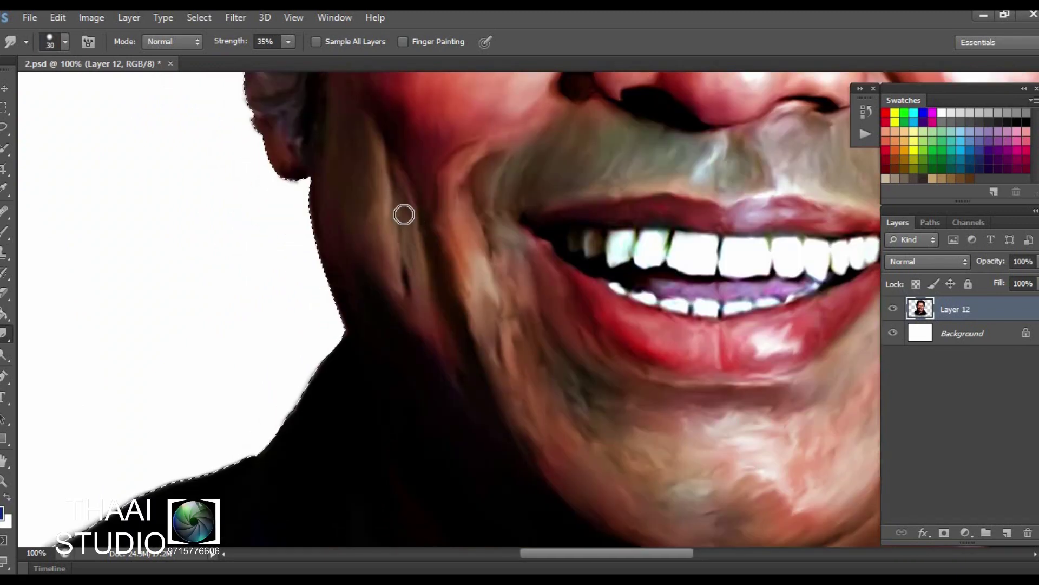
key(bracketleft)
drag(394, 276, 486, 293)
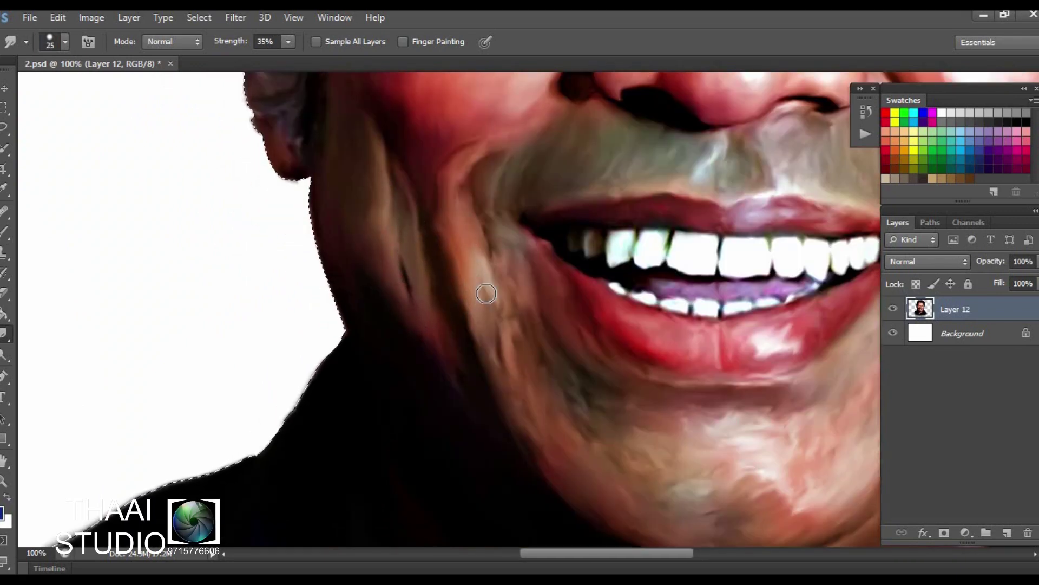
Smudge the chin skin tones, left-chin streak, lower-lip area and right-cheek crease with 45 and 35 brushes
scroll(538, 311, down, 2)
scroll(538, 311, right, 3)
key(bracketright)
key(bracketright)
drag(436, 349, 500, 390)
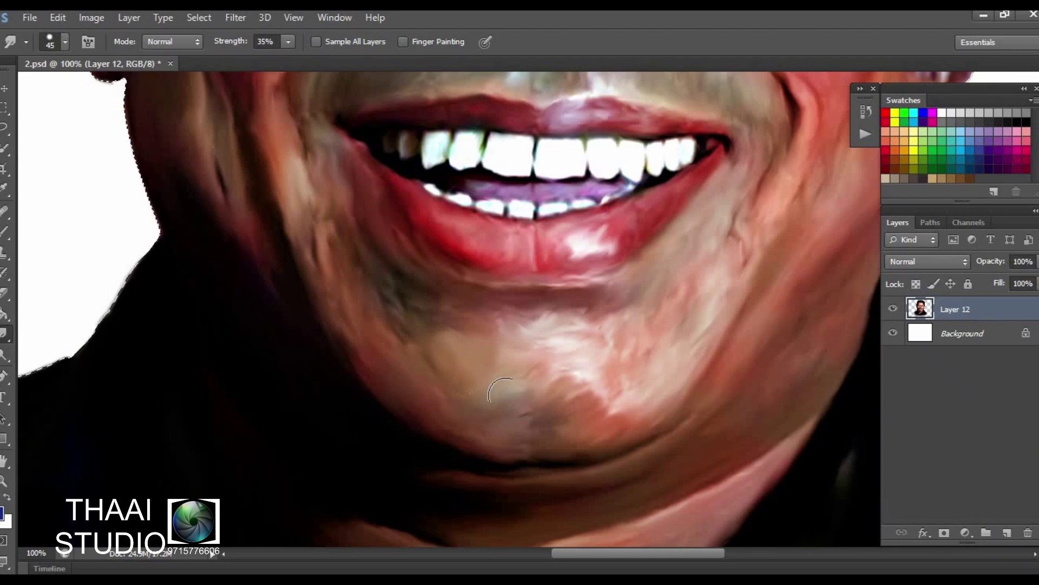
drag(547, 324, 578, 403)
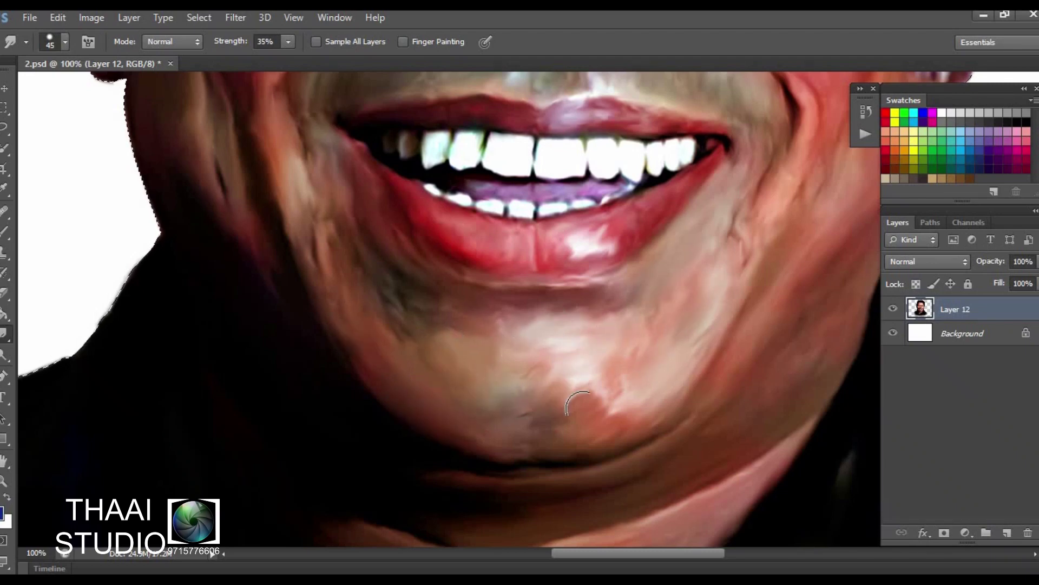
key(bracketleft)
key(bracketleft)
drag(534, 348, 420, 232)
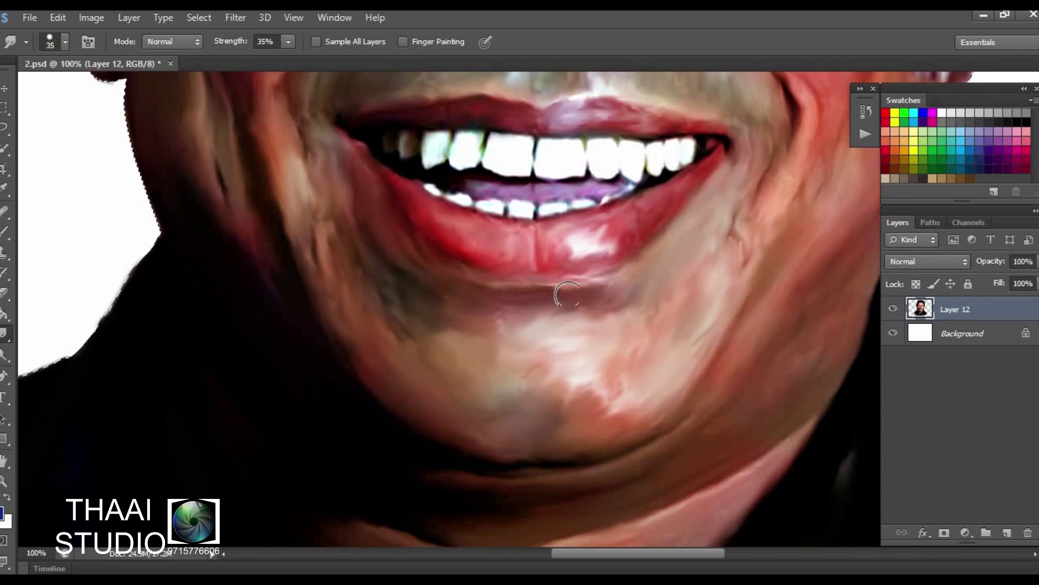
drag(567, 295, 622, 293)
drag(741, 168, 769, 227)
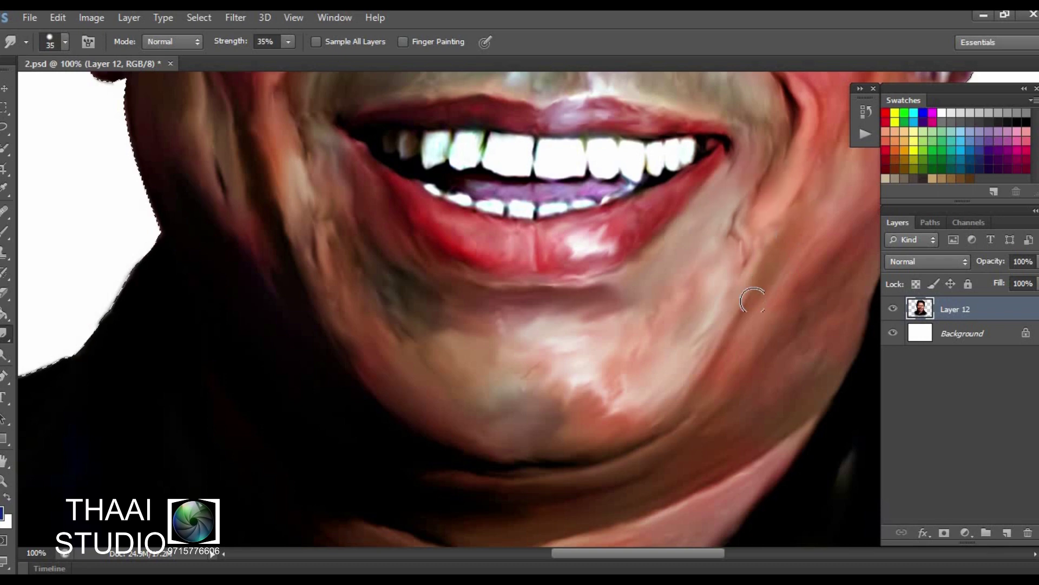
Smudge the right cheek with a 25 brush and pan across the face
scroll(670, 417, up, 4)
scroll(671, 418, right, 4)
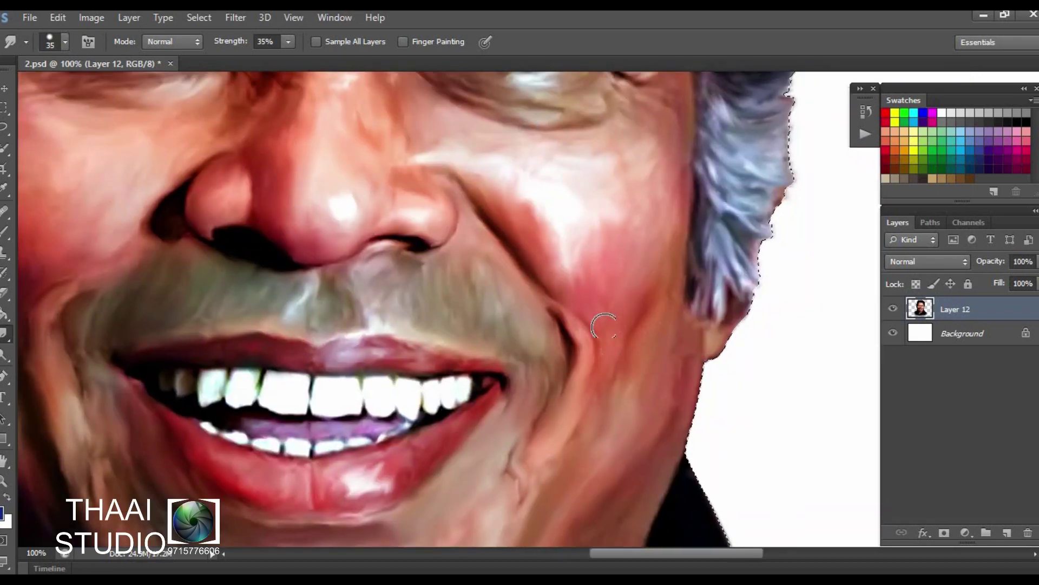
scroll(605, 183, down, 4)
scroll(605, 183, left, 1)
key(bracketleft)
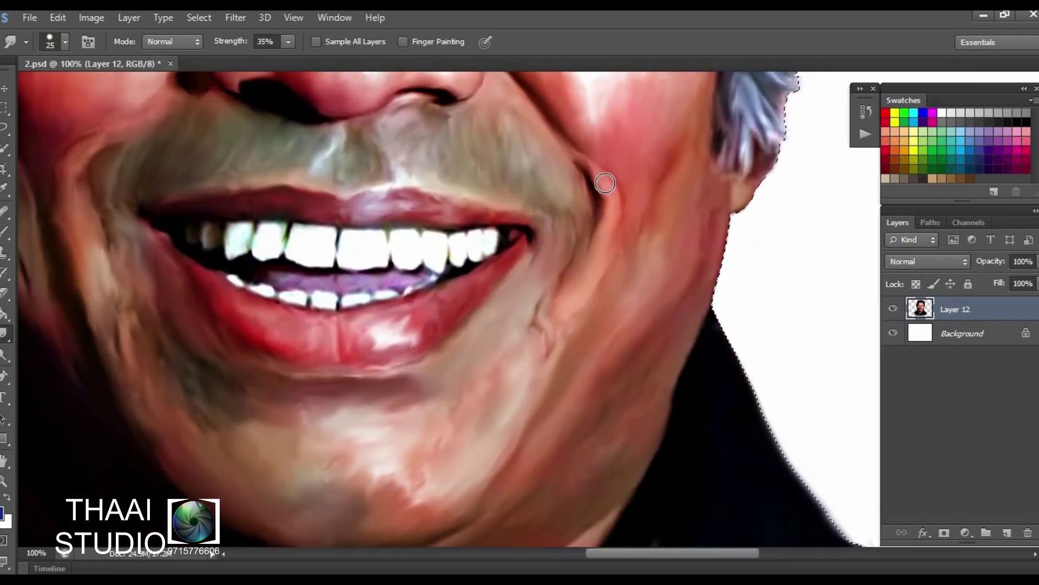
drag(723, 139, 674, 273)
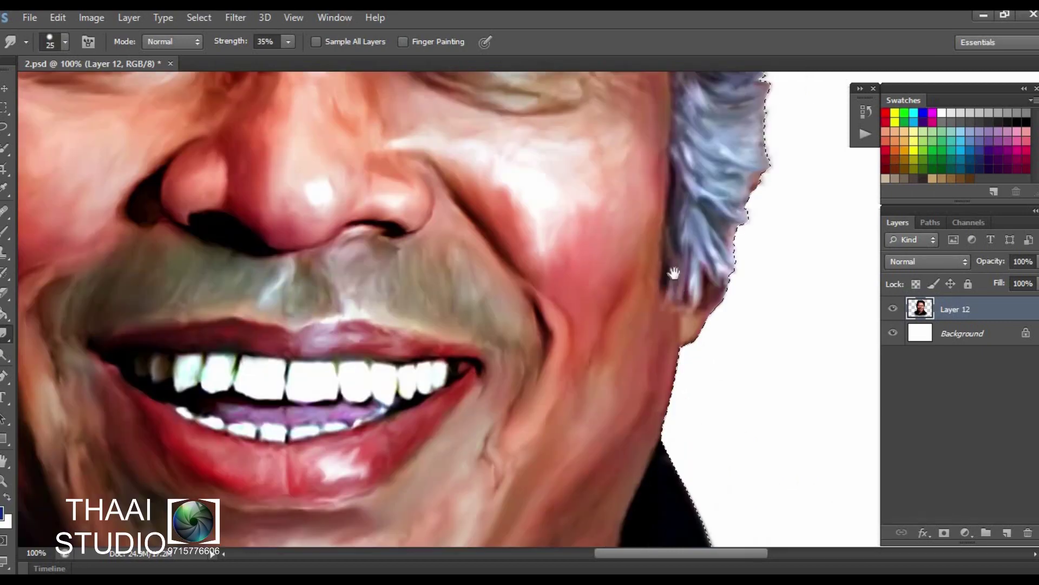
scroll(674, 272, up, 4)
scroll(674, 273, left, 4)
scroll(476, 168, up, 1)
scroll(476, 168, left, 2)
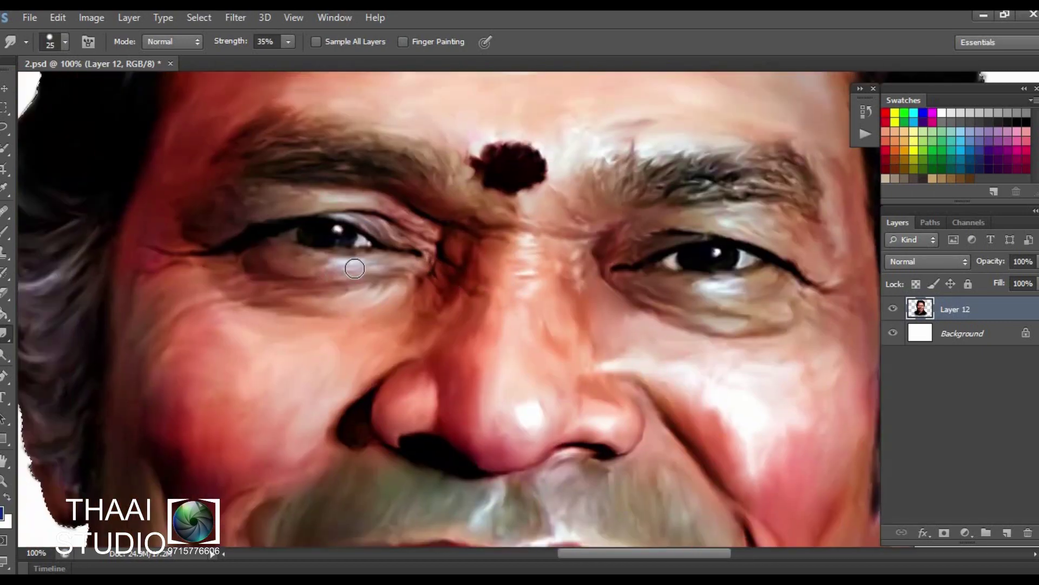
scroll(394, 271, up, 2)
scroll(638, 211, down, 2)
scroll(637, 211, right, 3)
scroll(669, 183, up, 3)
scroll(668, 183, left, 1)
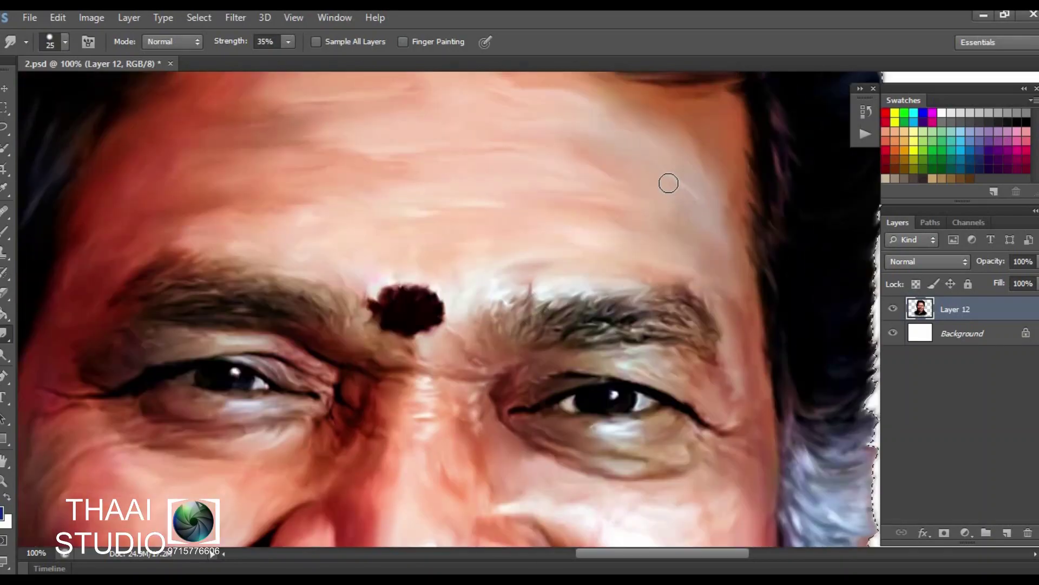
scroll(669, 183, up, 3)
scroll(668, 183, left, 2)
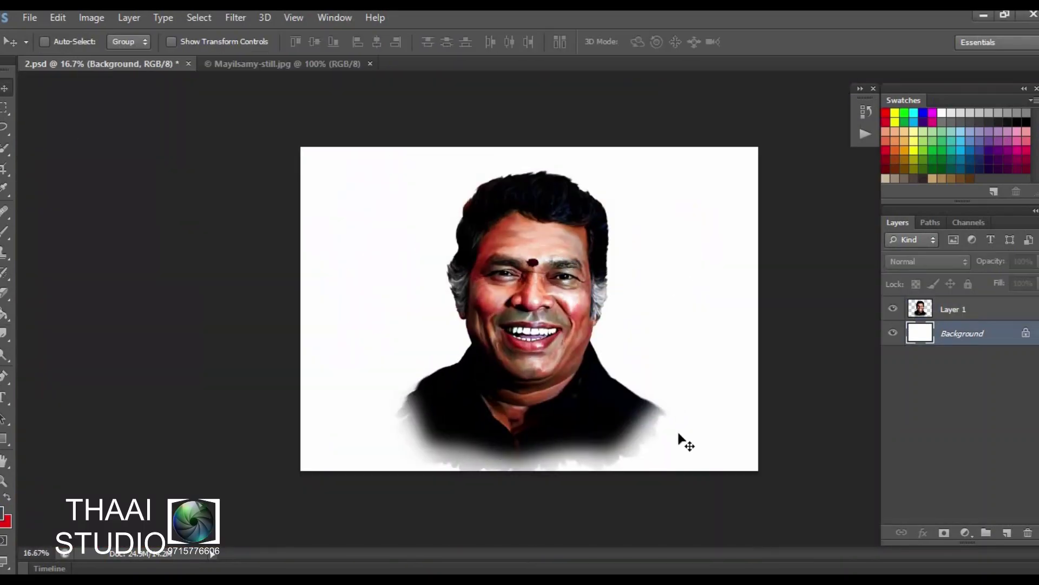
Zoom out and back in to review the portrait, then make Layer 1 active
key(ctrl+plus)
key(ctrl+plus)
key(ctrl+plus)
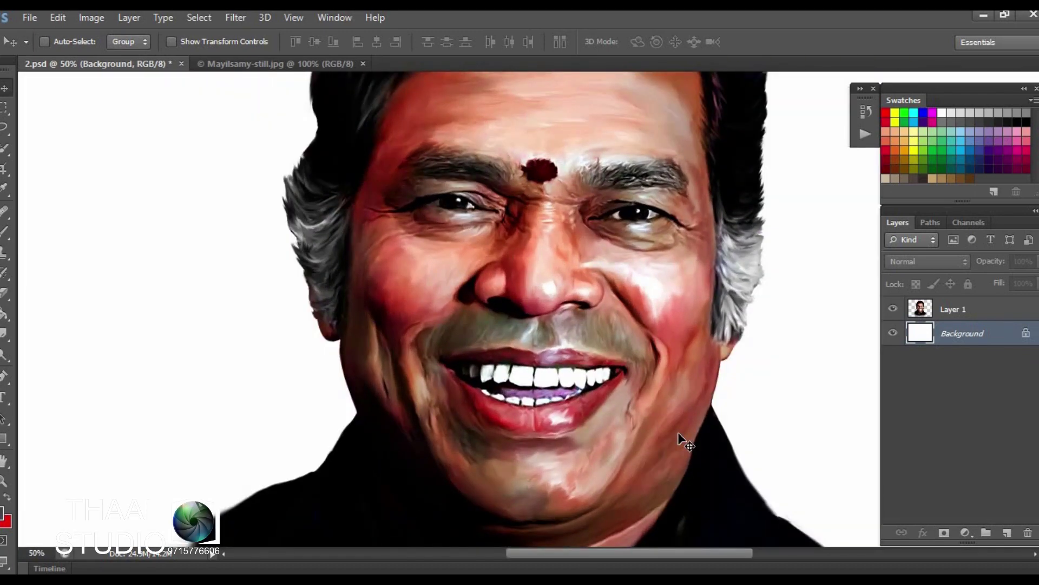
key(ctrl+minus)
key(ctrl+minus)
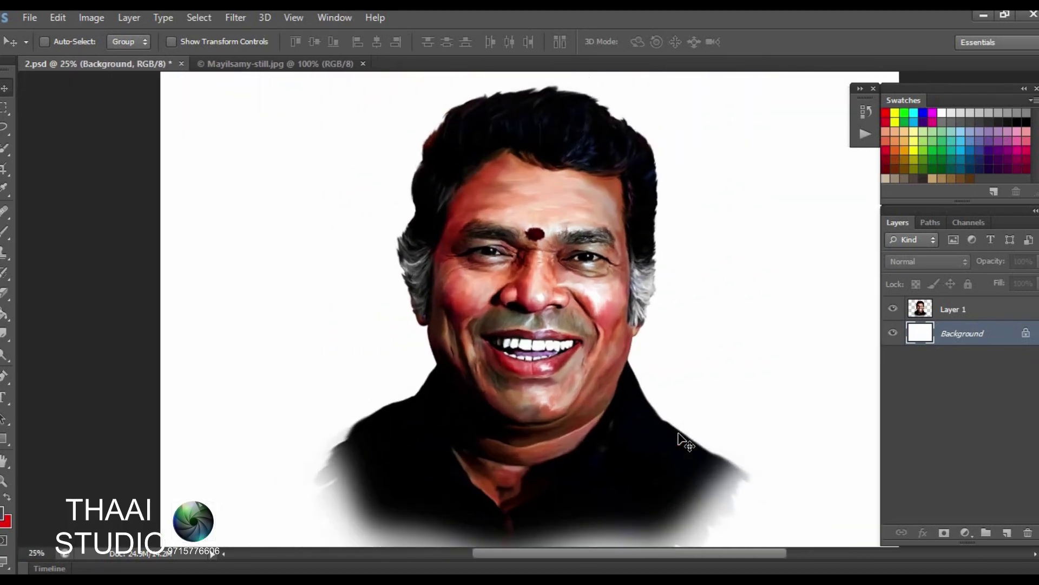
key(ctrl+plus)
key(ctrl+plus)
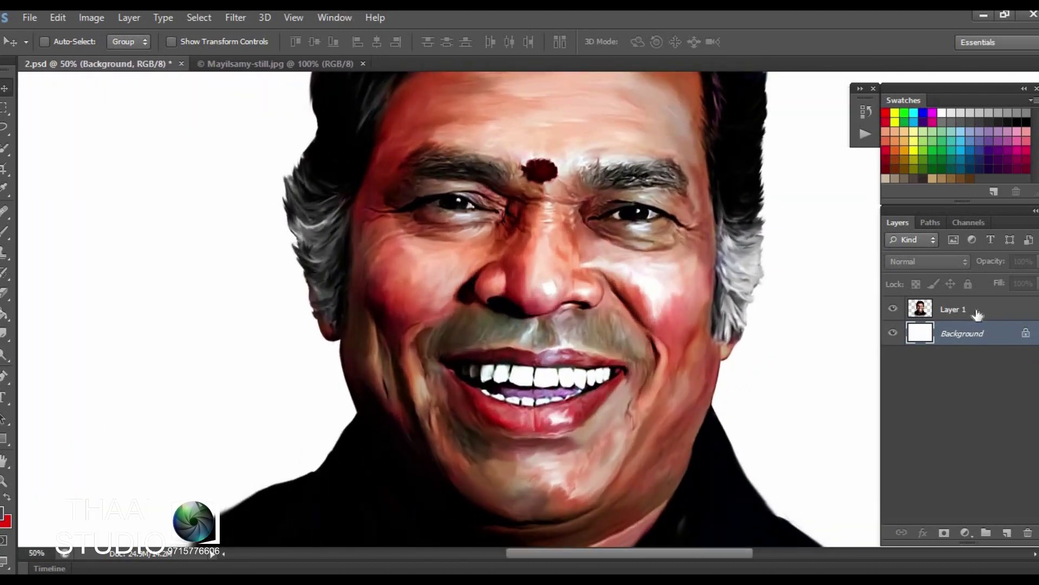
click(977, 315)
Dodge the grey hair at the left and right temples
click(3, 355)
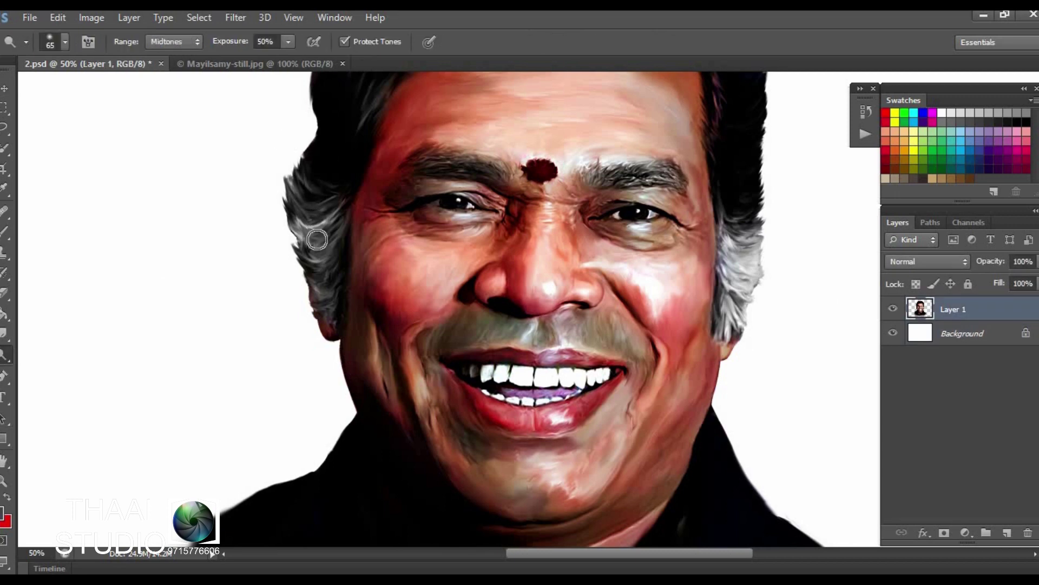
mouse_move(318, 239)
mouse_down()
mouse_move(304, 169)
mouse_move(313, 183)
mouse_move(325, 178)
mouse_move(328, 243)
mouse_move(309, 260)
mouse_move(336, 278)
mouse_move(325, 304)
mouse_up()
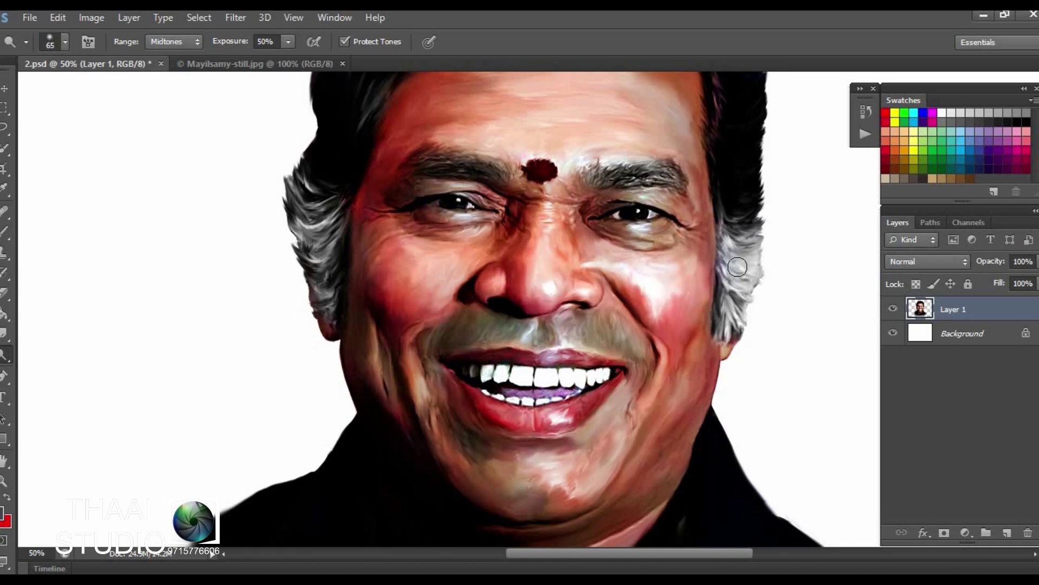
mouse_move(737, 267)
mouse_down()
mouse_move(725, 323)
mouse_move(733, 216)
mouse_up()
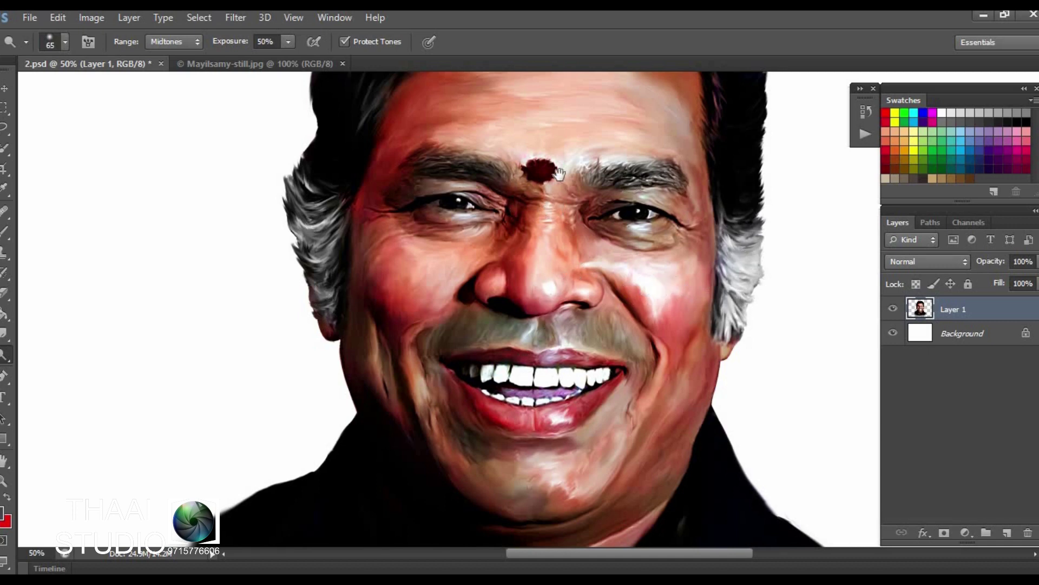
Dodge bright highlights through the dark hair on top of the head
drag(559, 173, 542, 258)
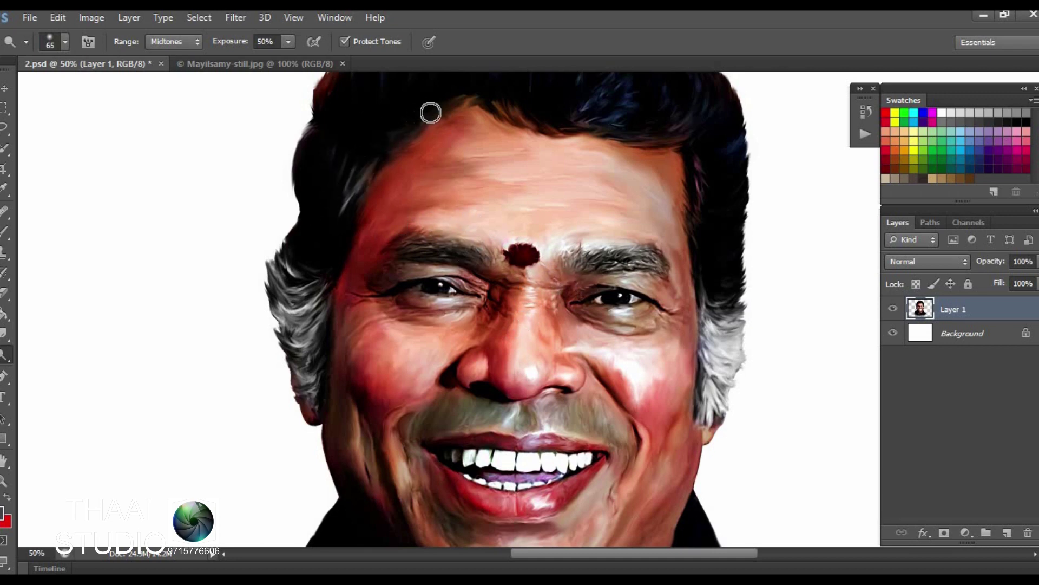
drag(492, 283, 441, 385)
drag(537, 209, 683, 219)
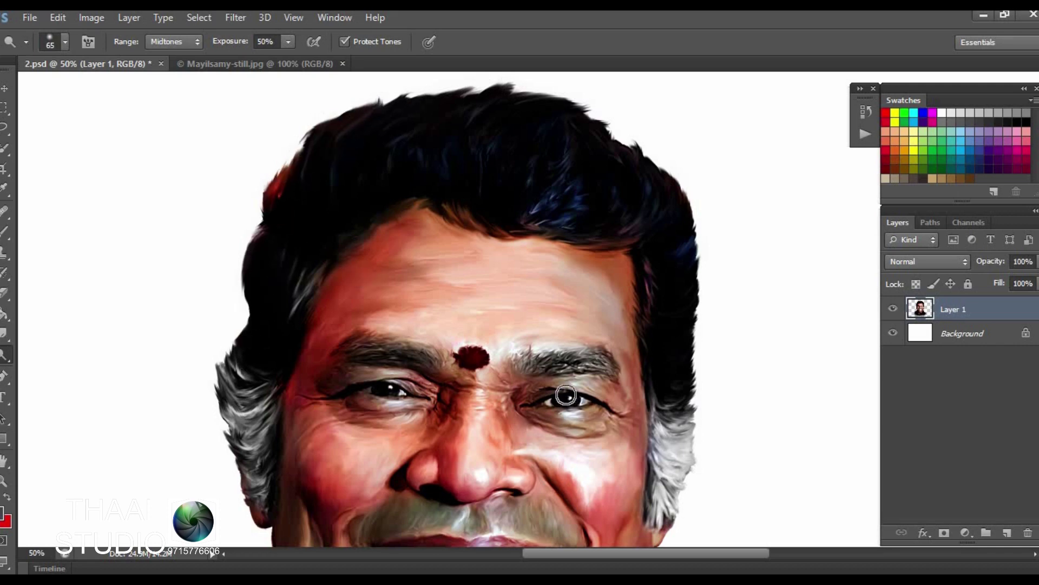
scroll(537, 348, down, 3)
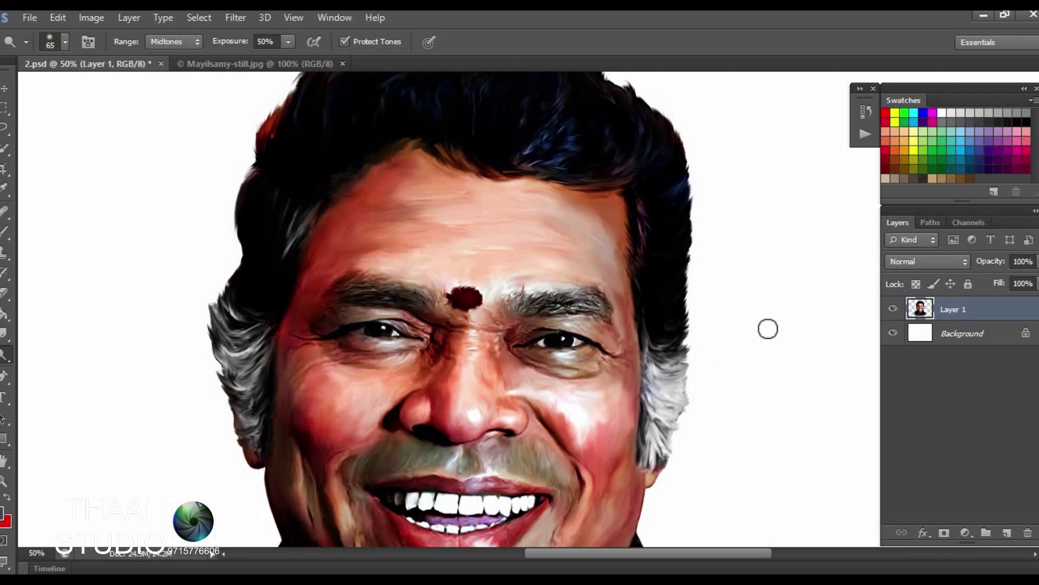
scroll(767, 328, down, 2)
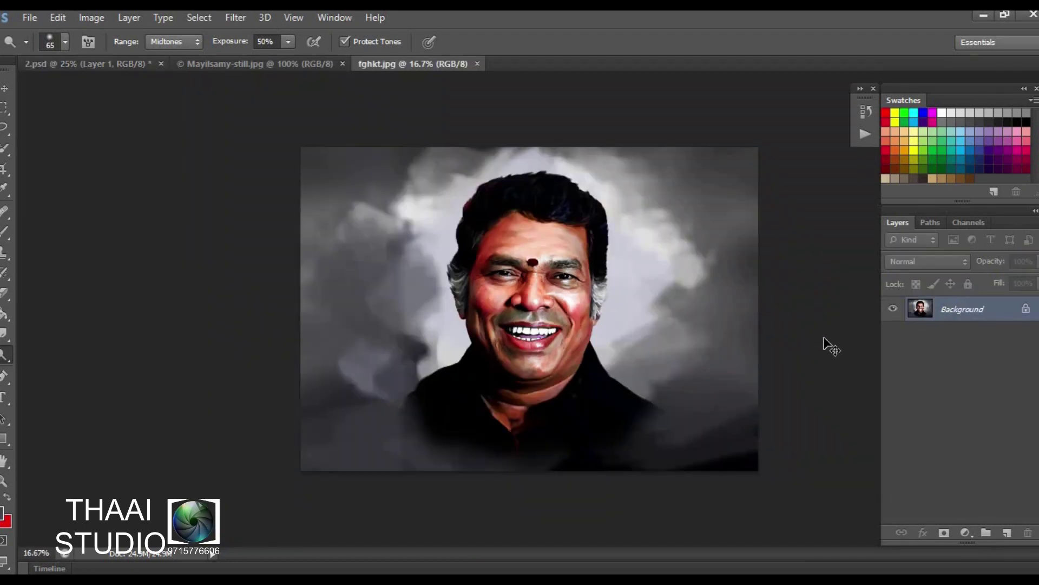
Scroll over the finished portrait on its cloudy grey background
scroll(831, 346, up, 1)
scroll(823, 337, down, 1)
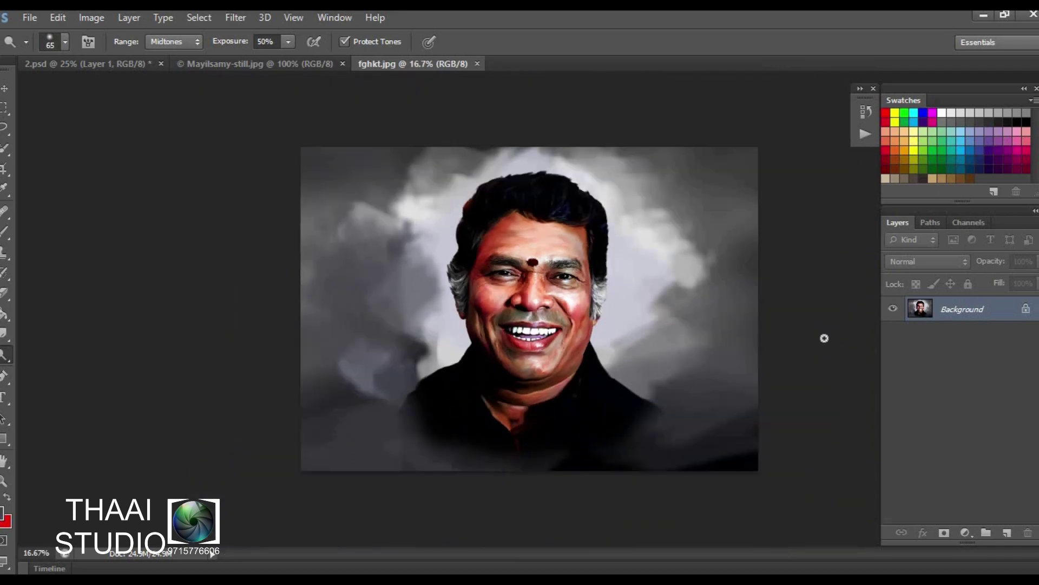